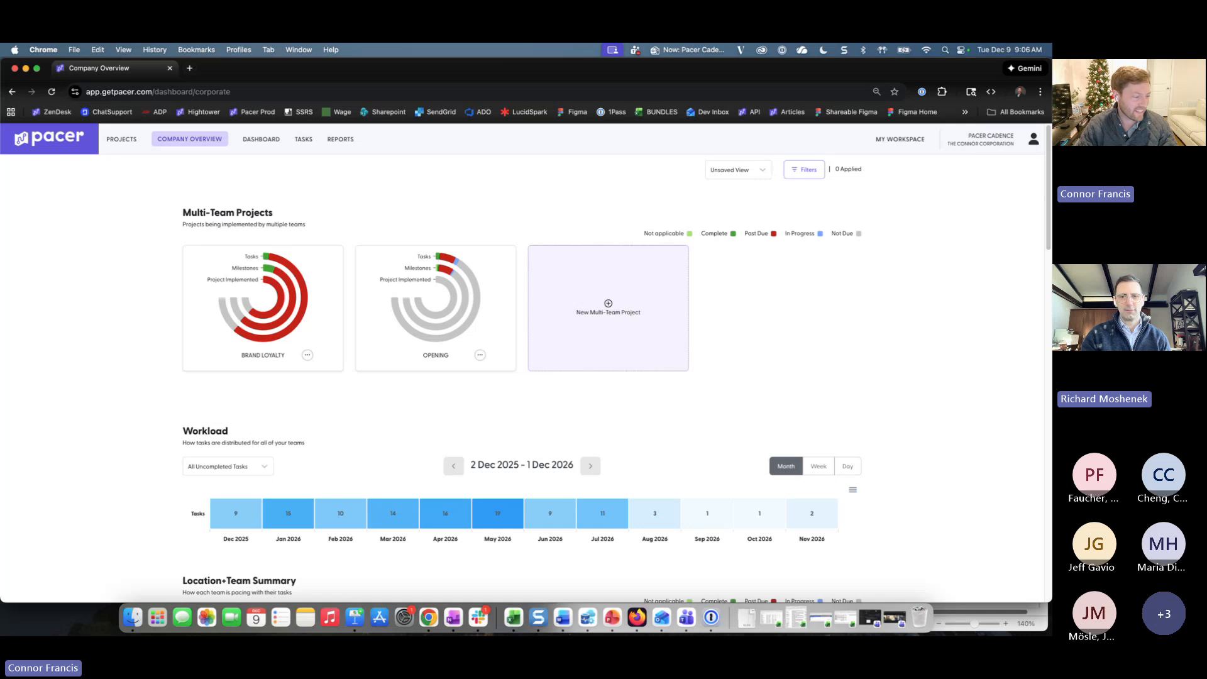
pyautogui.click(894, 617)
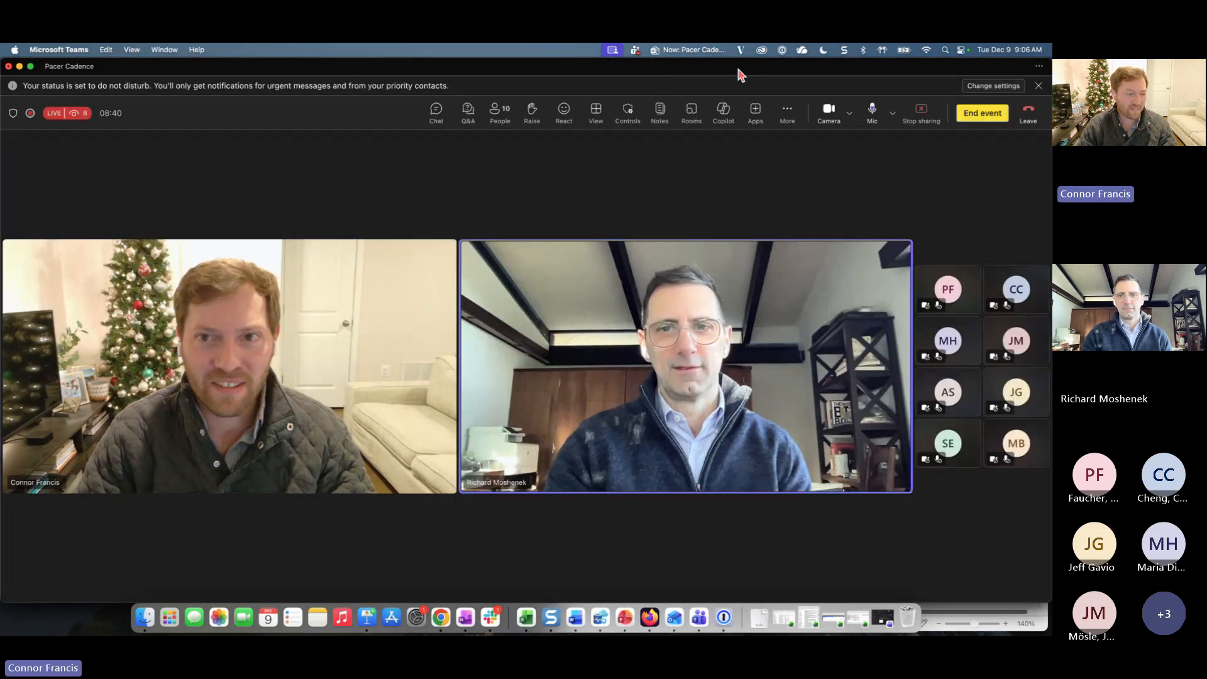
pyautogui.moveTo(739, 71); pyautogui.dragTo(0, 108)
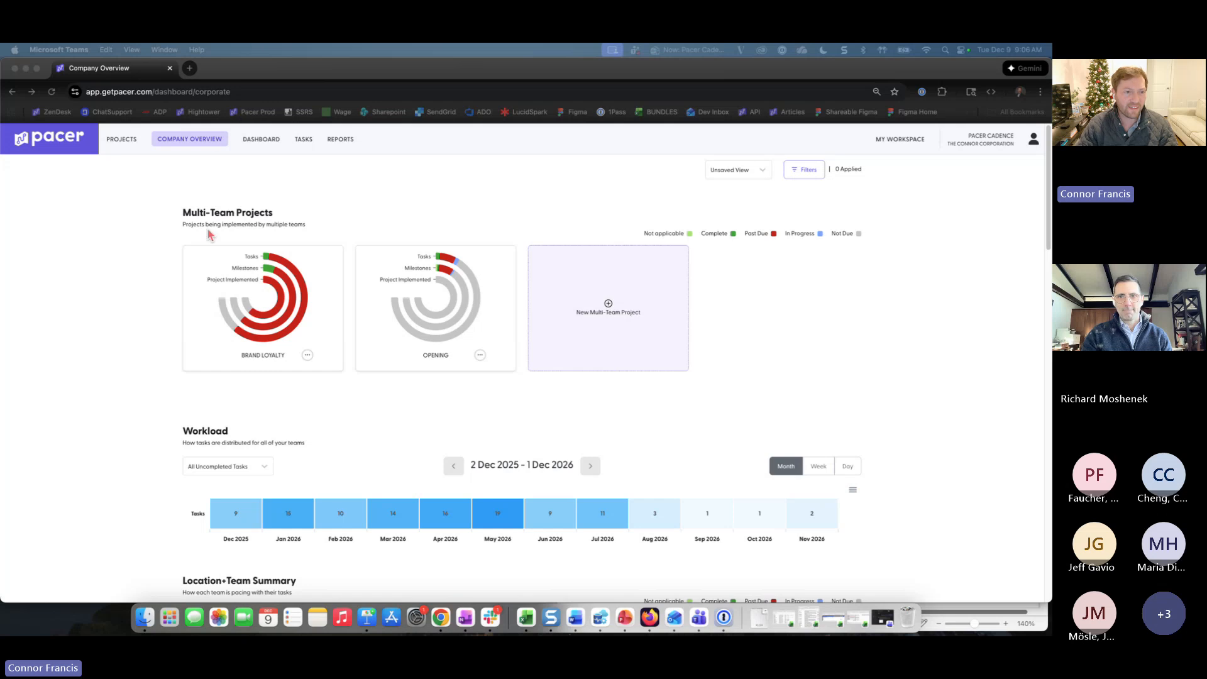
pyautogui.click(140, 233)
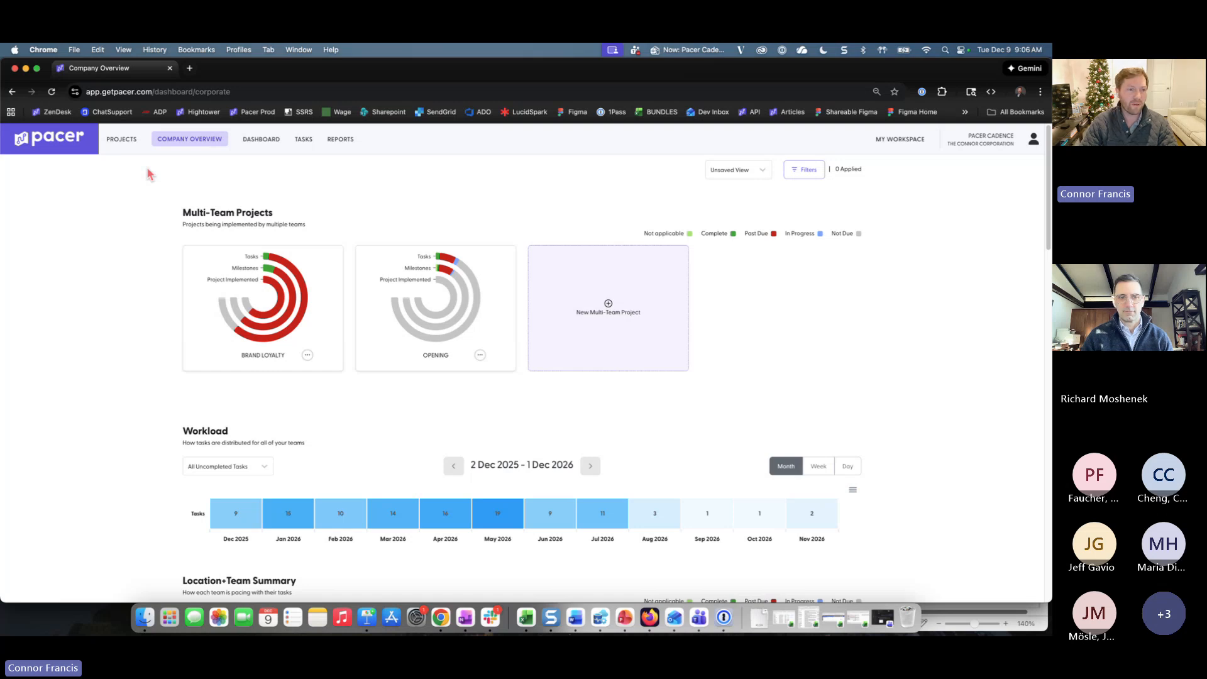
# - Start a new project and name it with the presenter's surname followed by "Rollout"
pyautogui.click(125, 147)
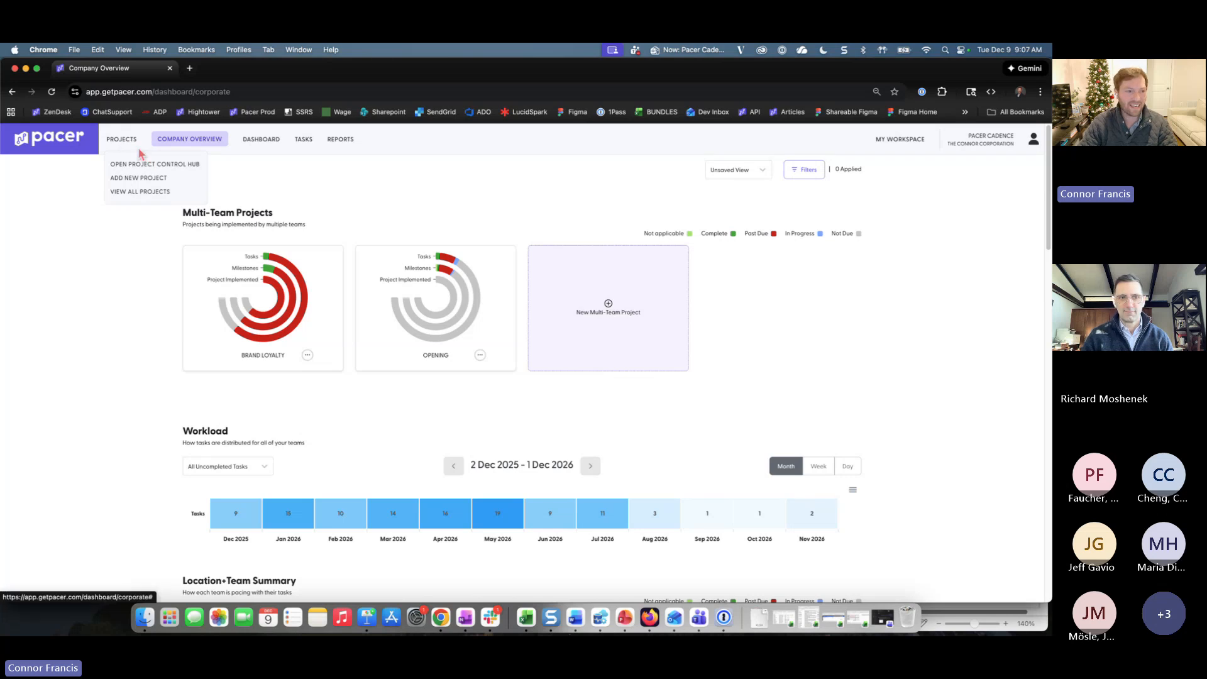
pyautogui.click(133, 181)
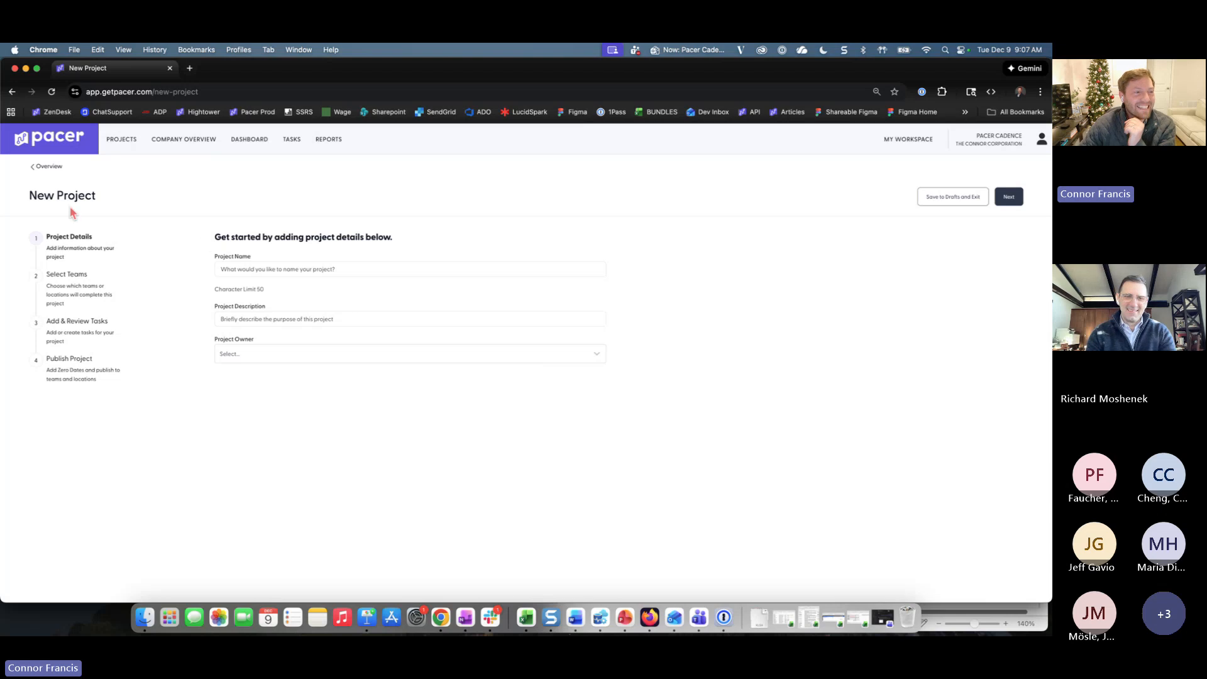
pyautogui.click(262, 274)
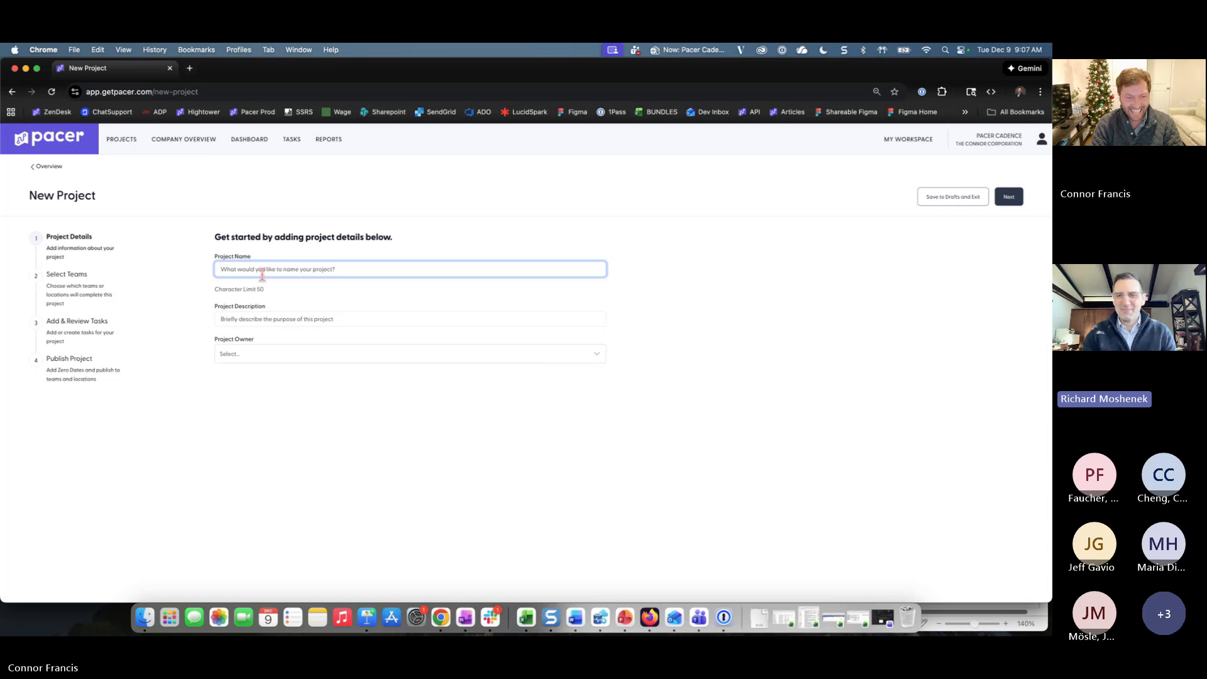
pyautogui.write('Francis Ro')
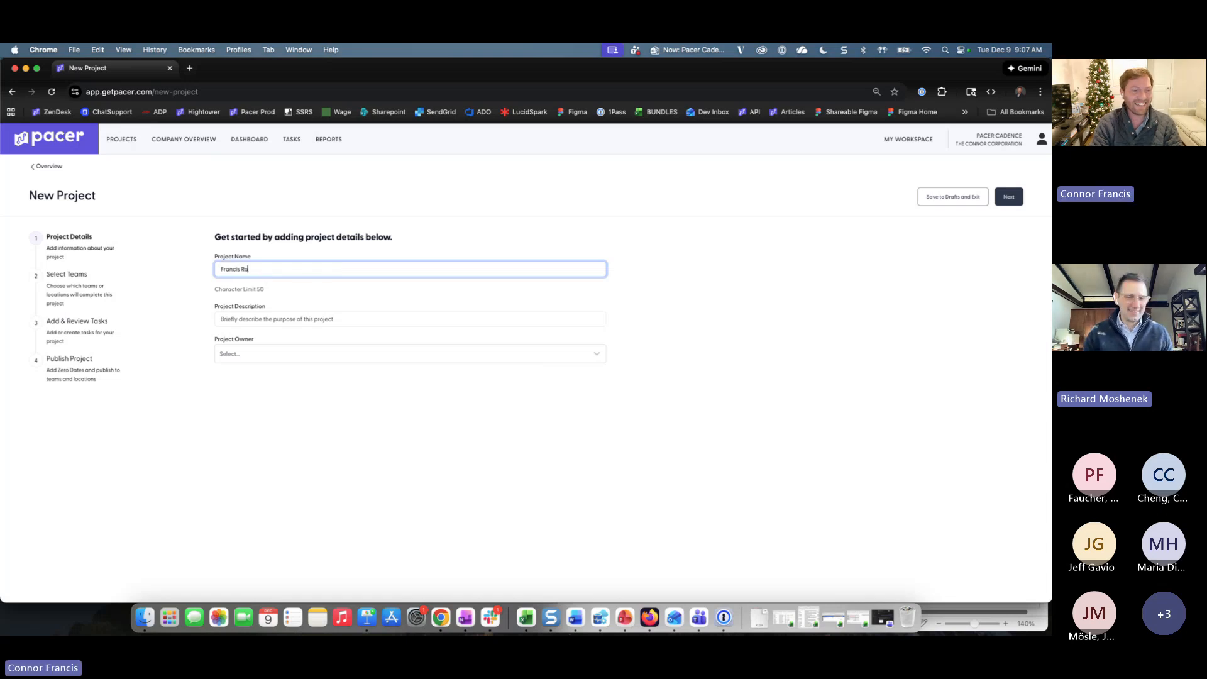
pyautogui.write('llout')
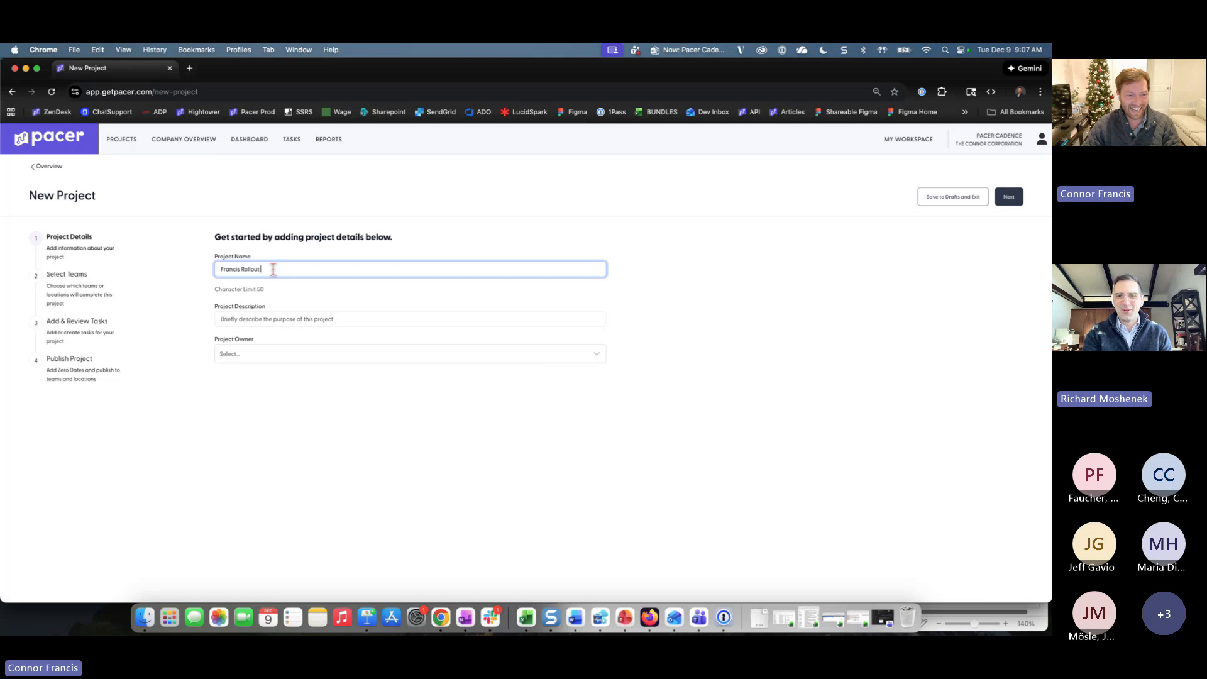
pyautogui.click(208, 294)
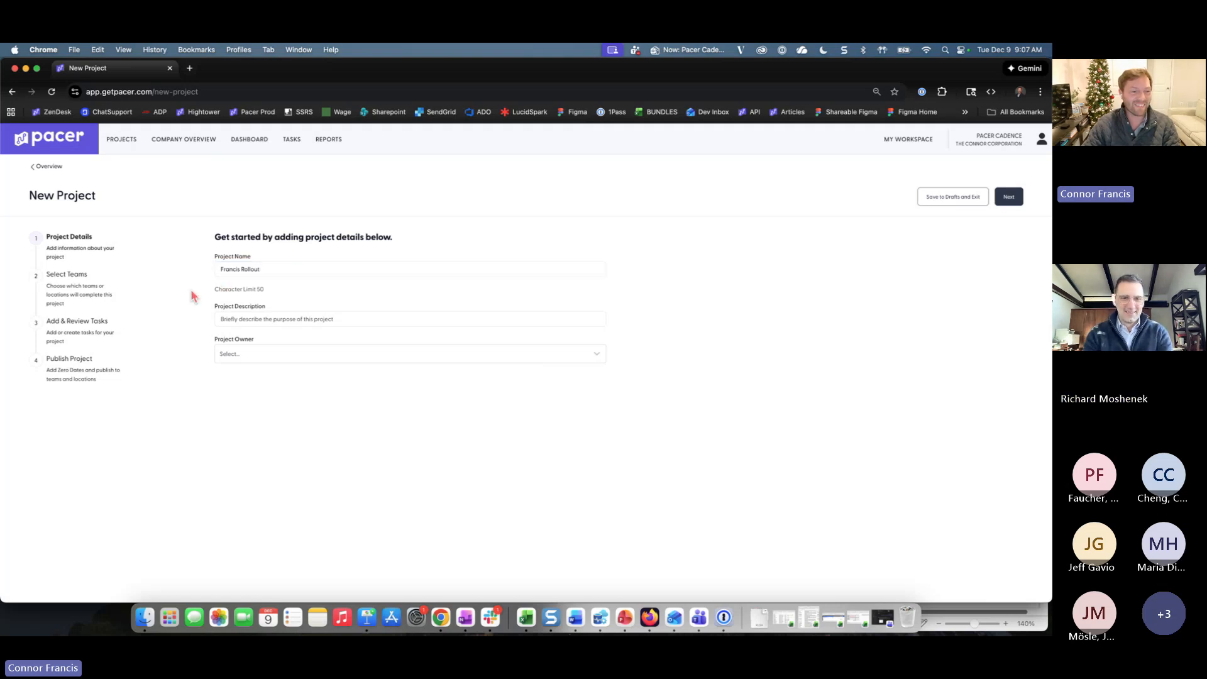
# - Enter "All Locations team greater than 10 employees" as the project description
pyautogui.click(263, 321)
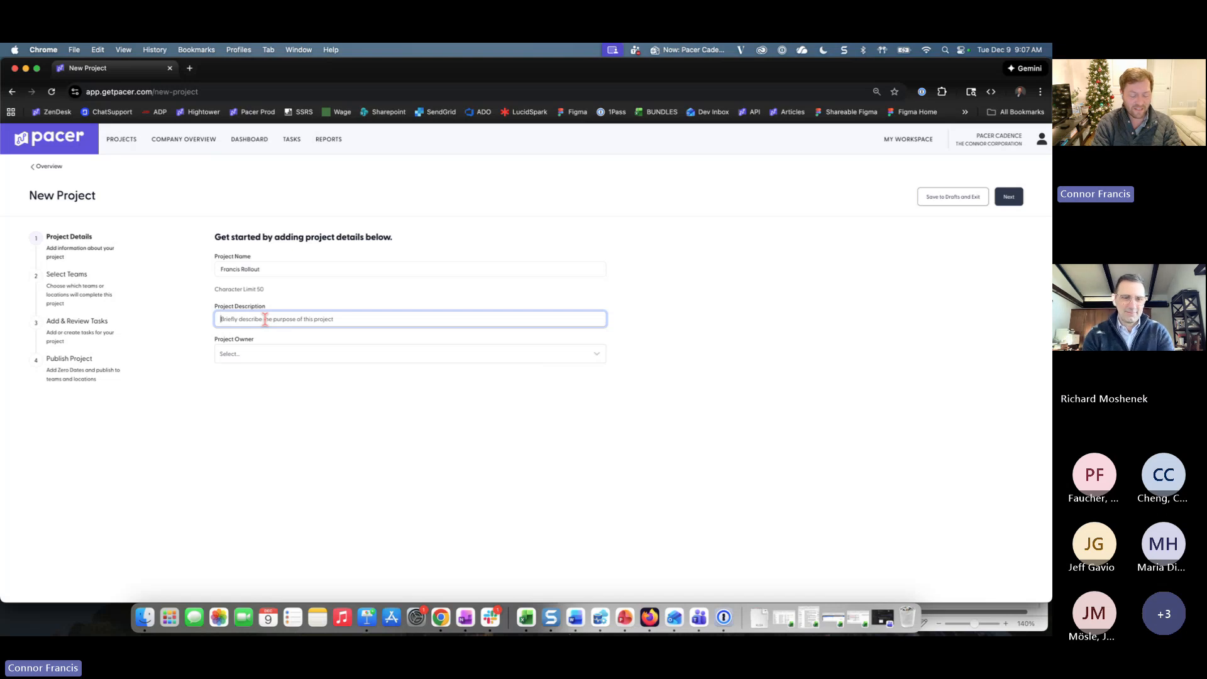
pyautogui.write('All')
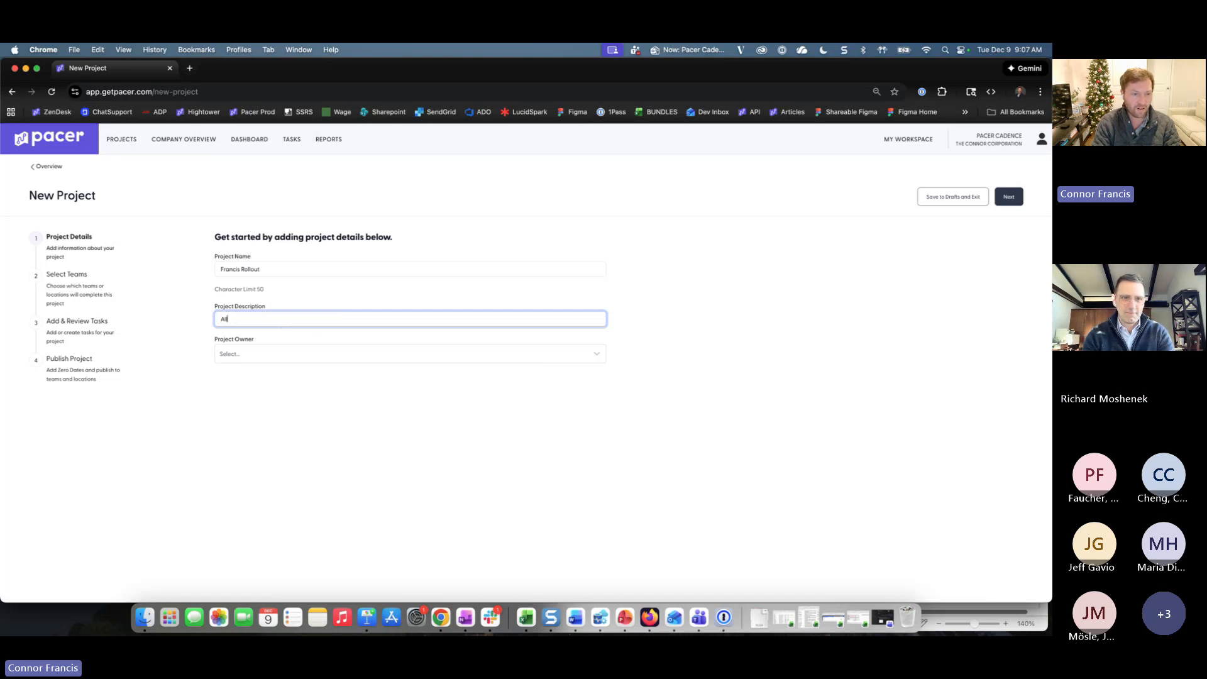
pyautogui.write(' Locations team greater than 10 employees')
# - Create a new project owner by entering and saving the manager's full name, and assign that person as the project's owner
pyautogui.click(260, 354)
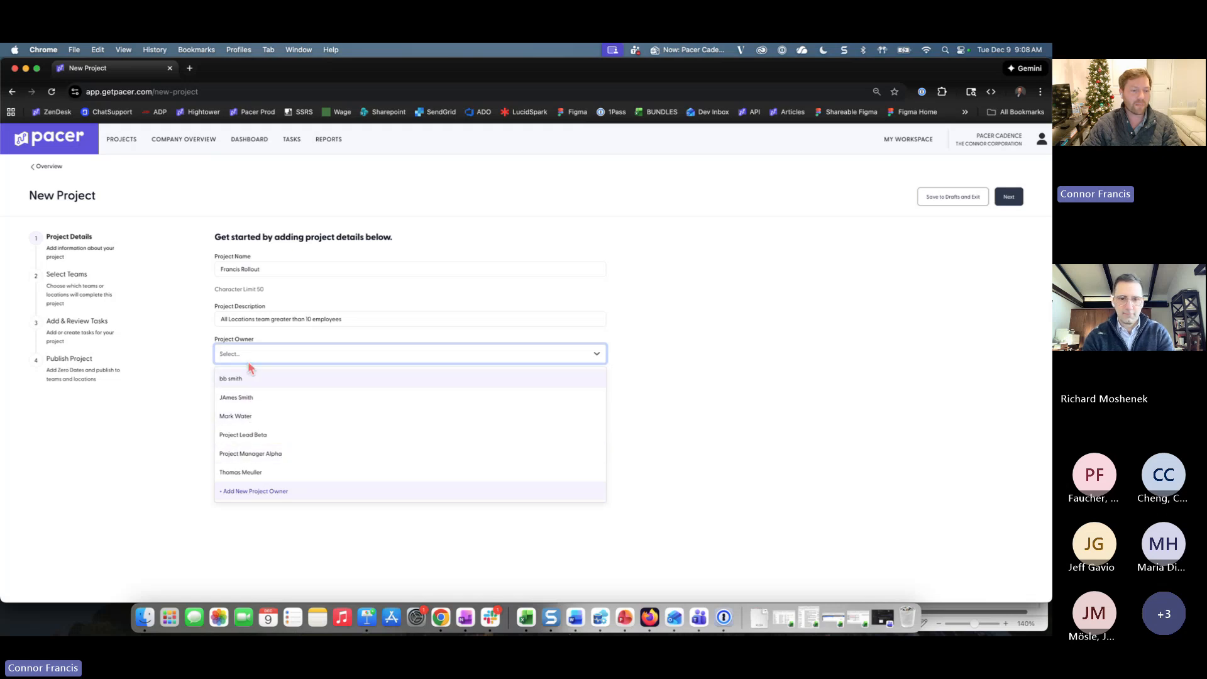
pyautogui.click(178, 392)
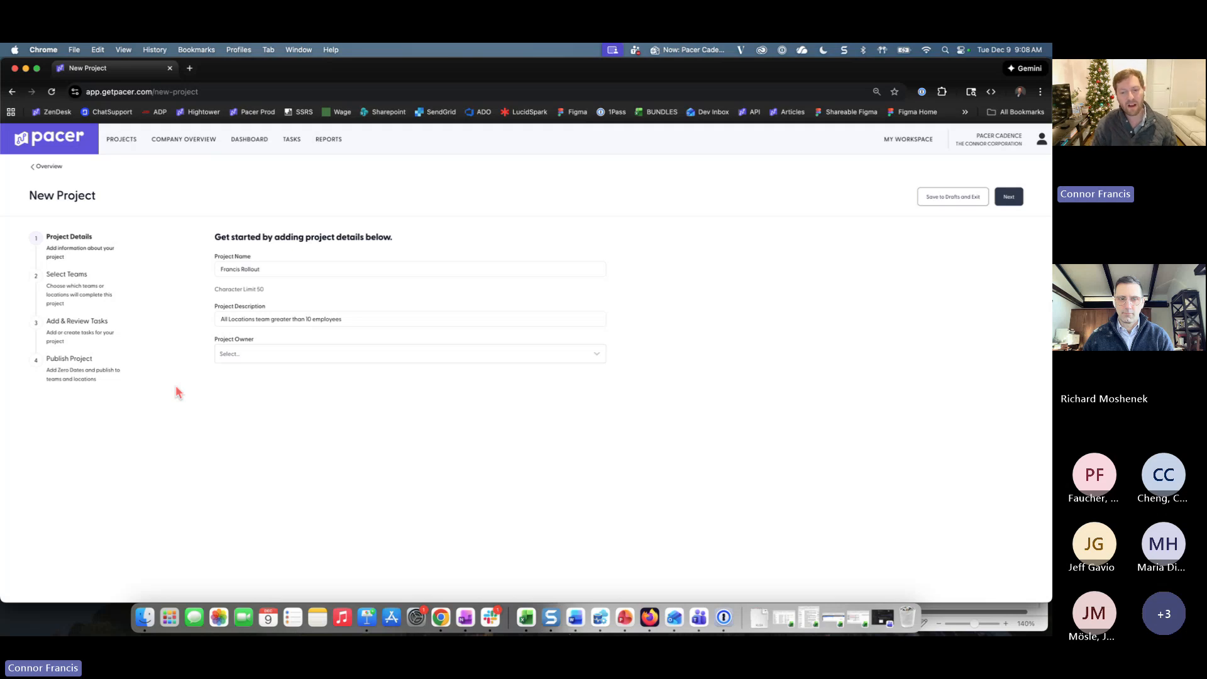
pyautogui.click(281, 353)
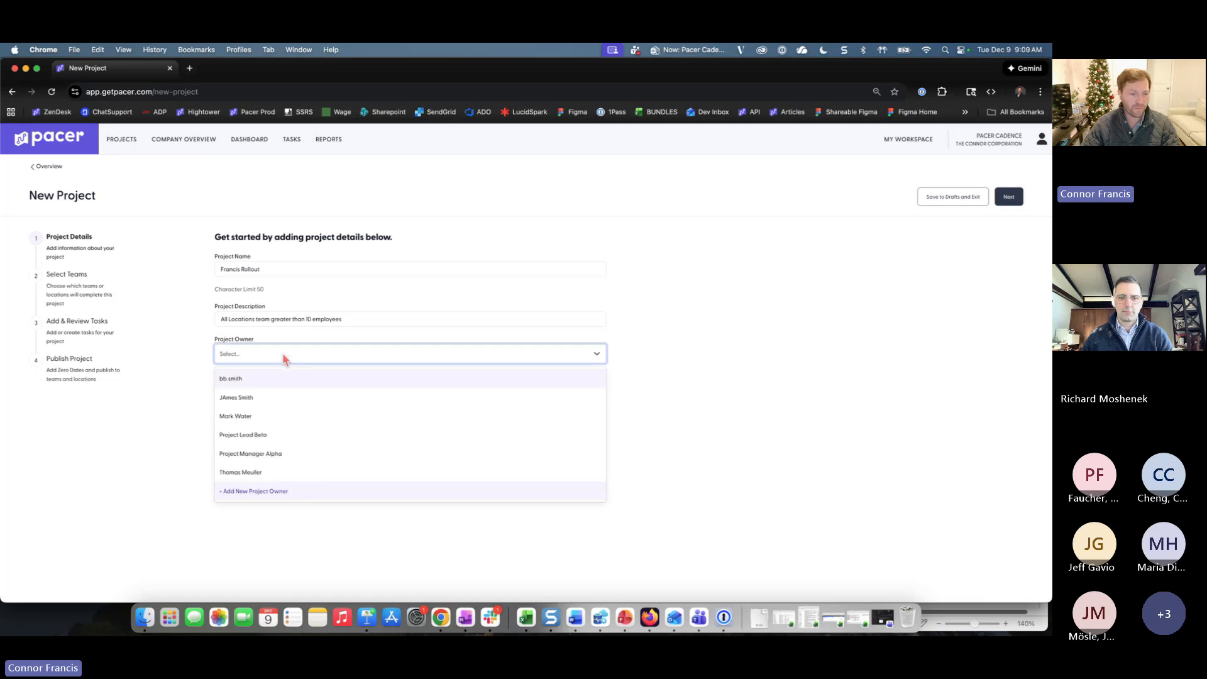
pyautogui.click(261, 495)
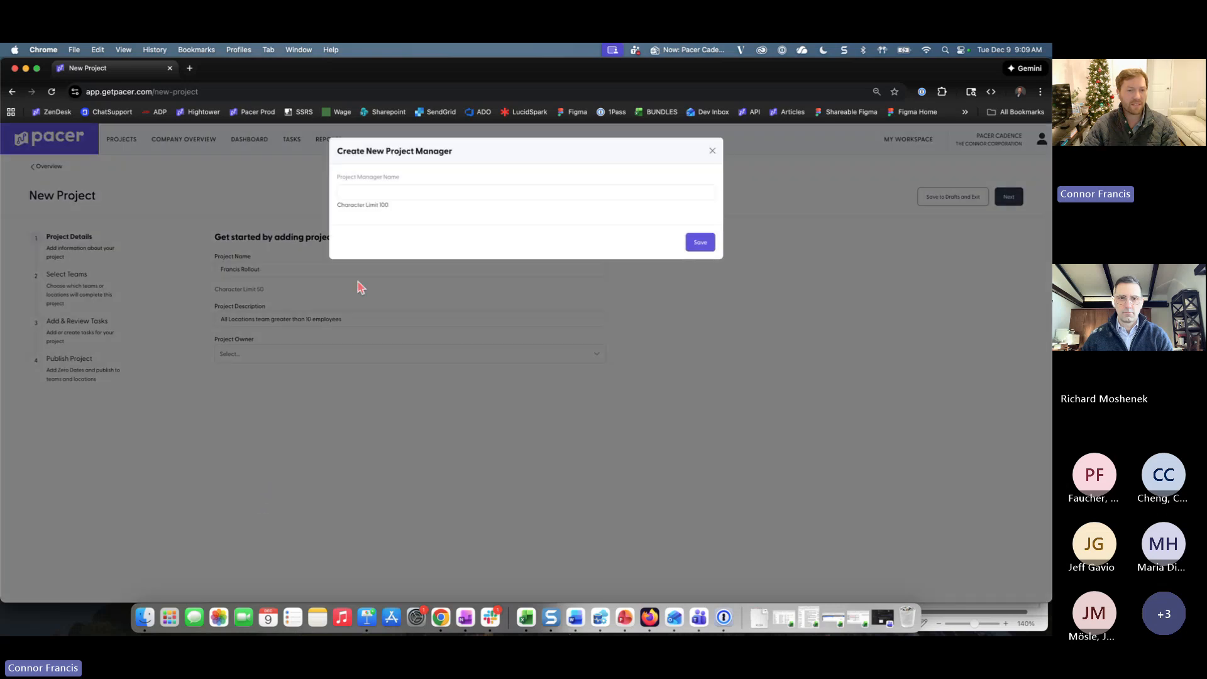
pyautogui.click(384, 194)
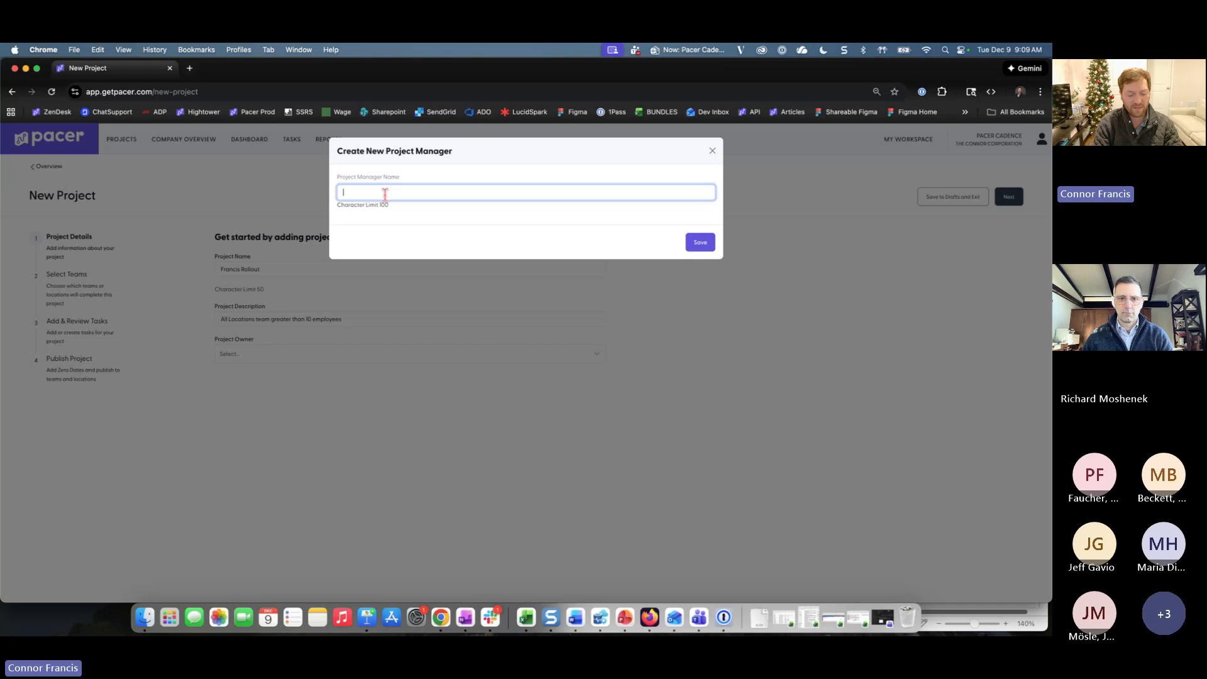
pyautogui.write('J')
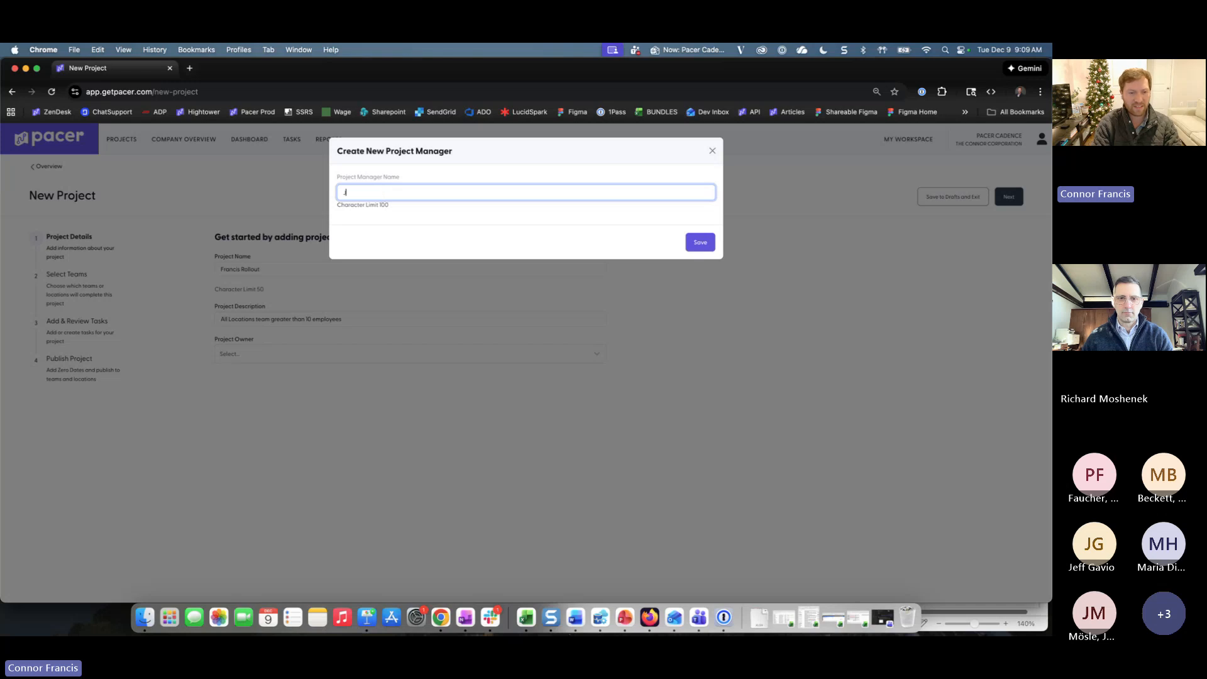
pyautogui.write('ames Smith')
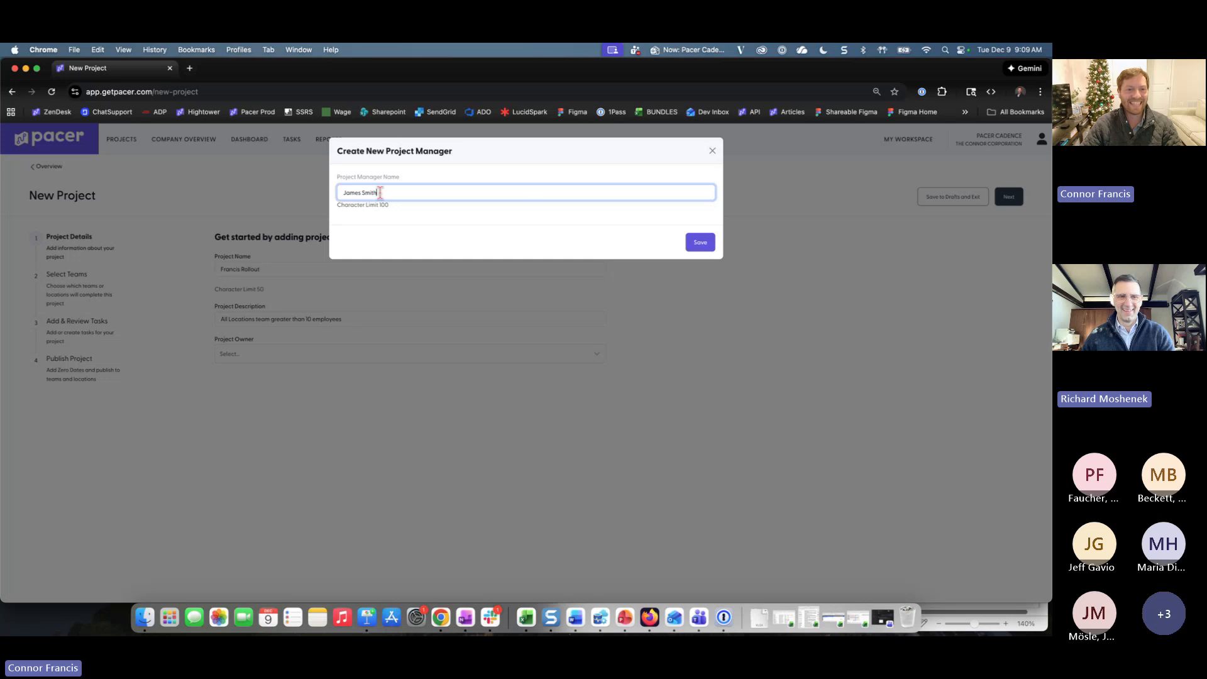
pyautogui.moveTo(402, 194); pyautogui.dragTo(291, 190)
pyautogui.write('Har')
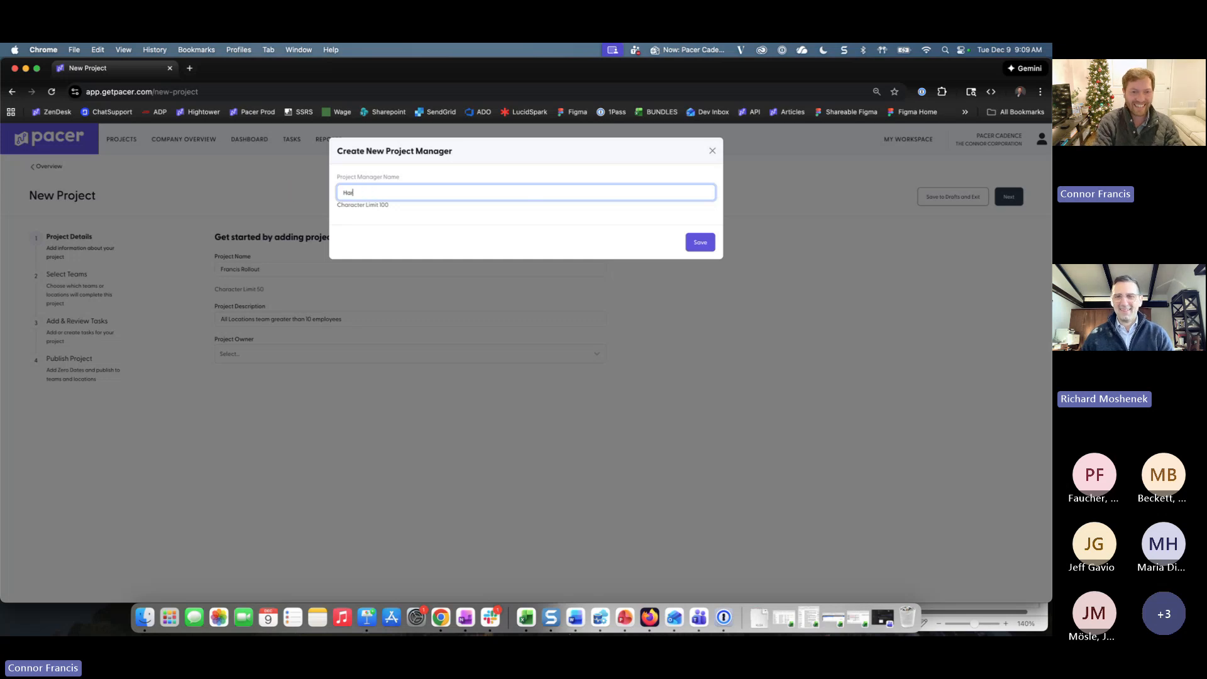
pyautogui.write('ry Potter')
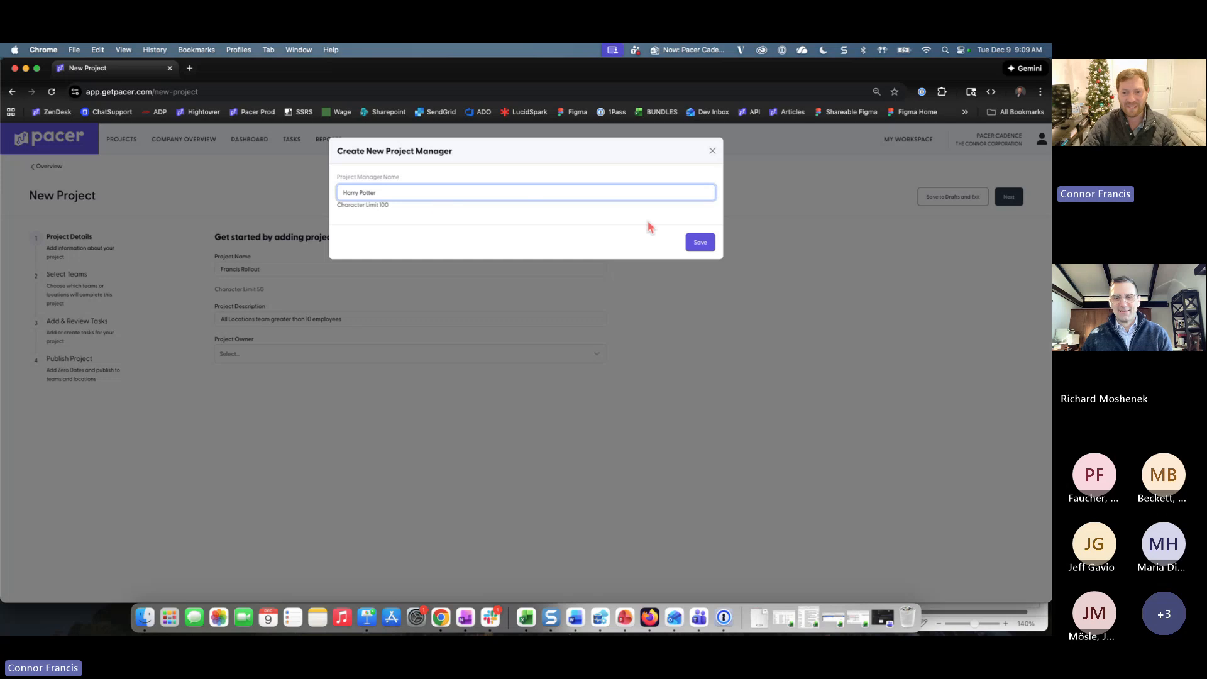
pyautogui.click(703, 244)
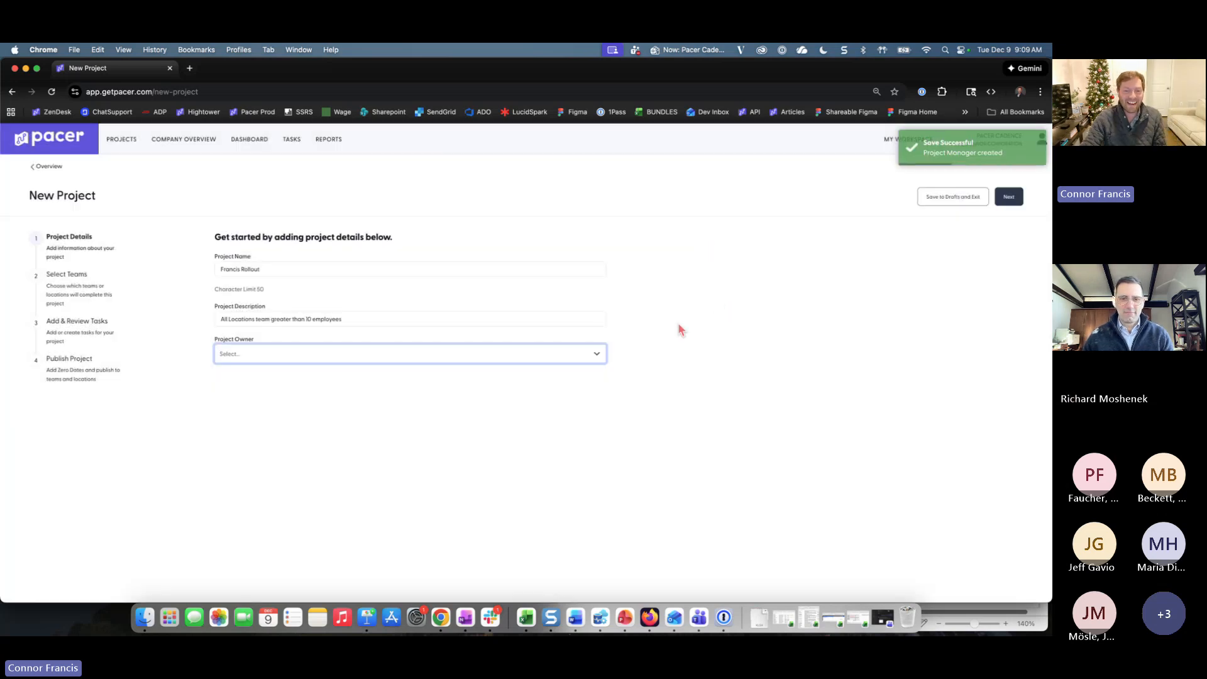
pyautogui.click(556, 356)
pyautogui.click(529, 400)
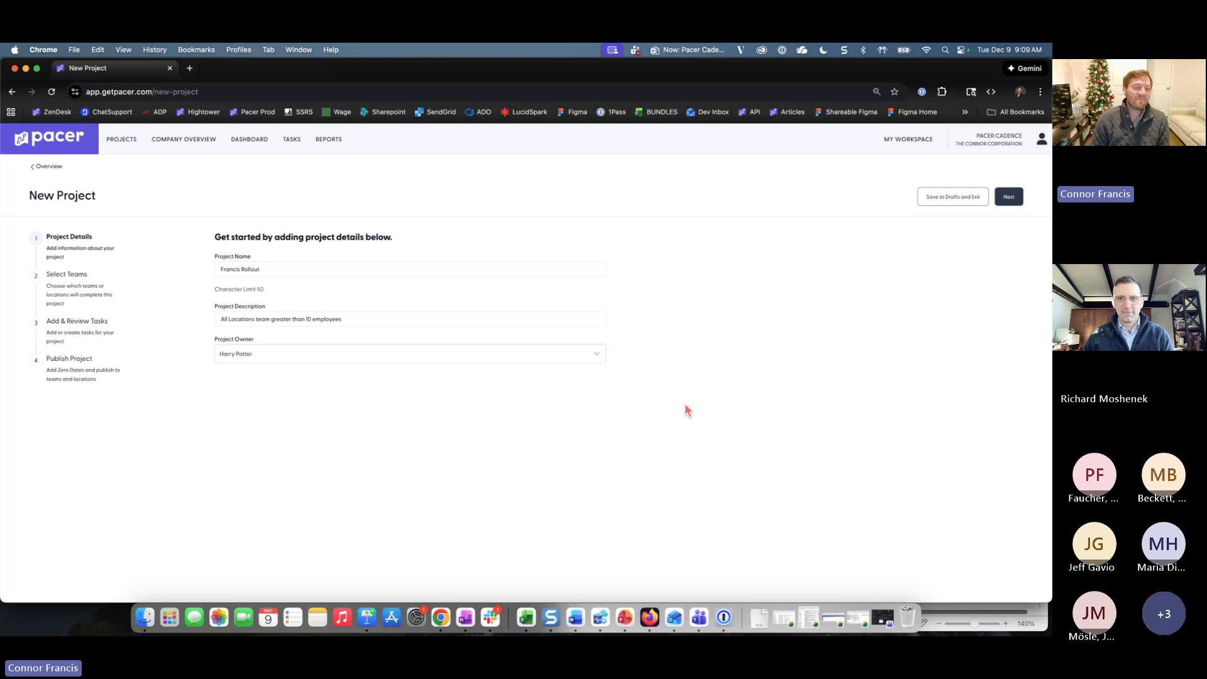
pyautogui.click(594, 356)
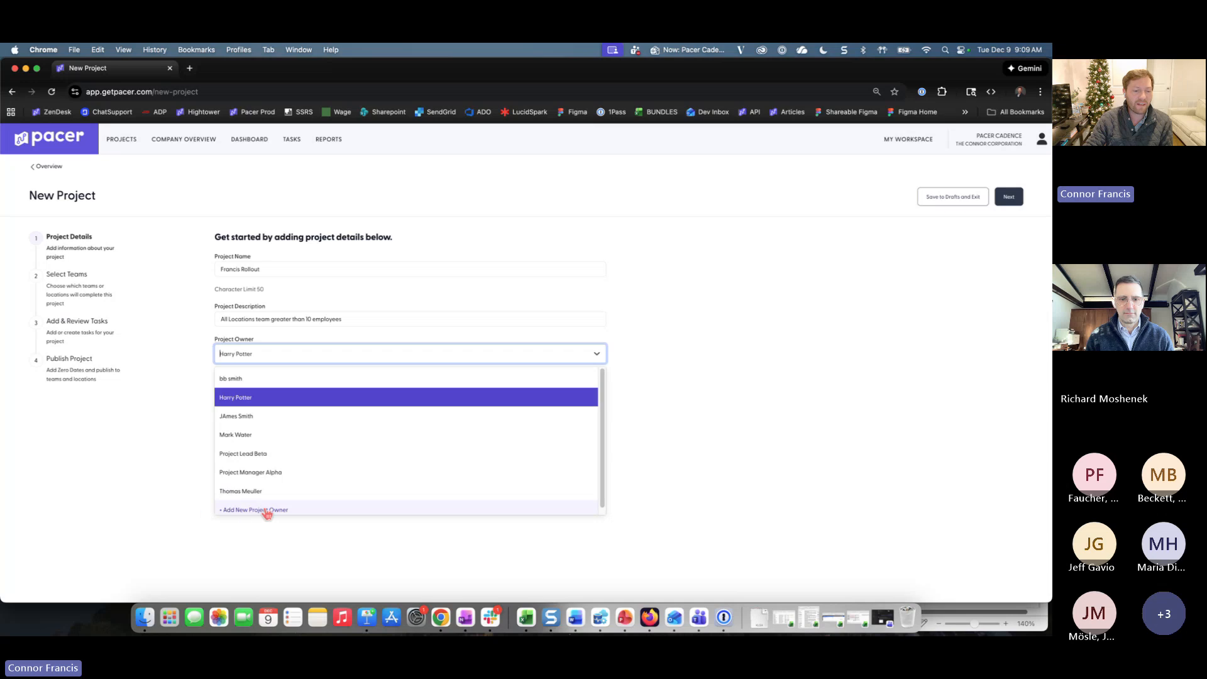
pyautogui.click(242, 528)
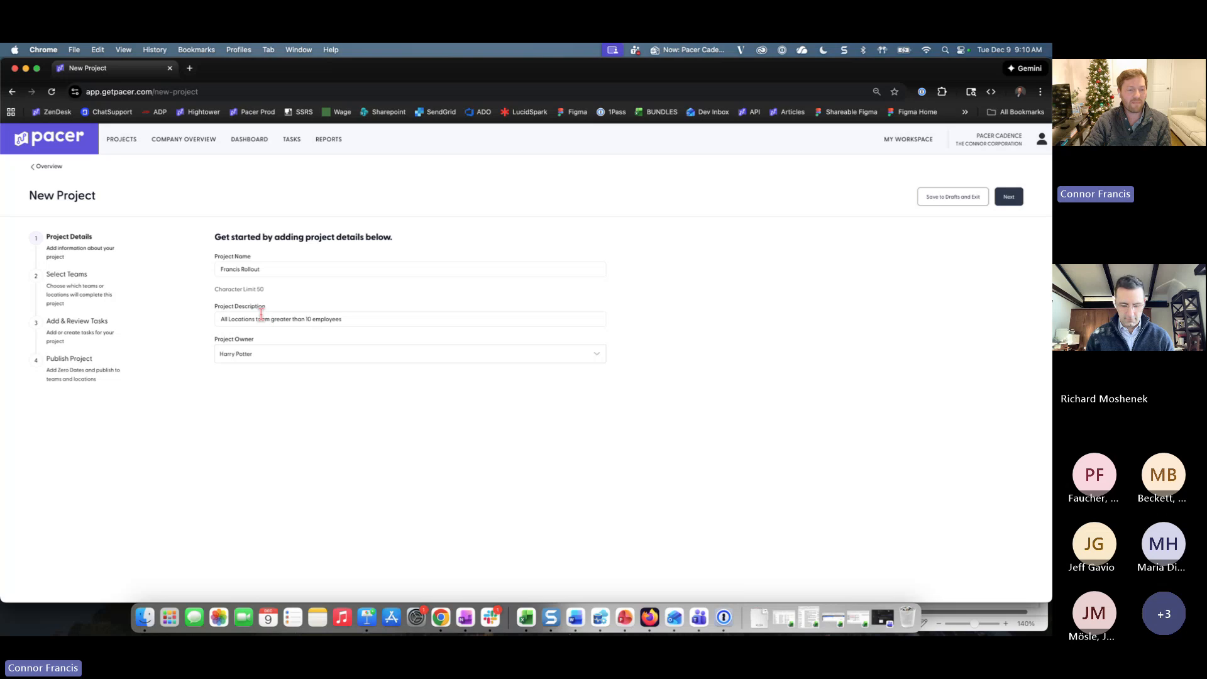
pyautogui.click(269, 353)
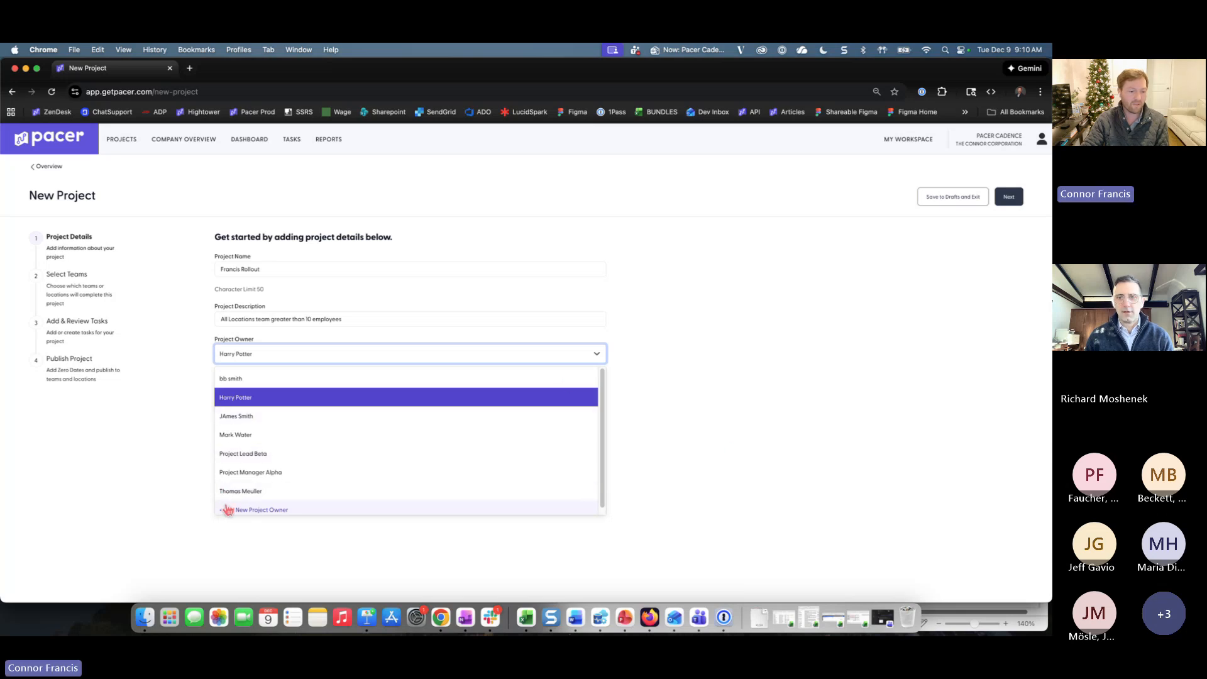
pyautogui.click(170, 490)
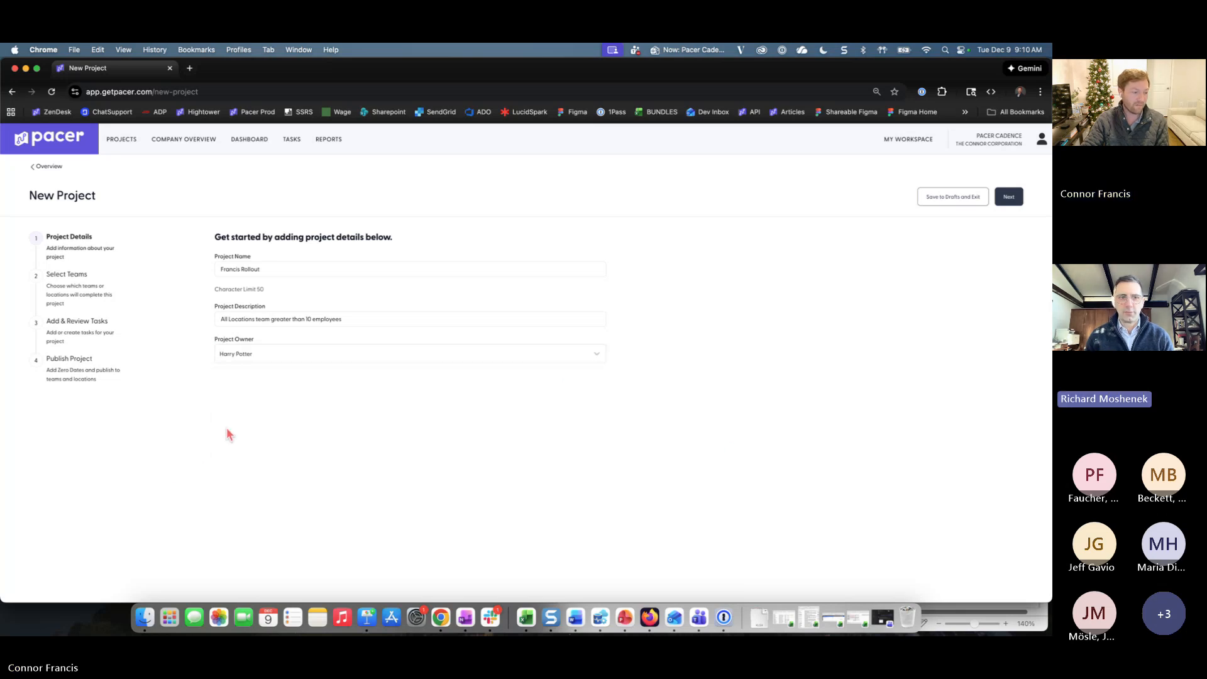
pyautogui.click(603, 356)
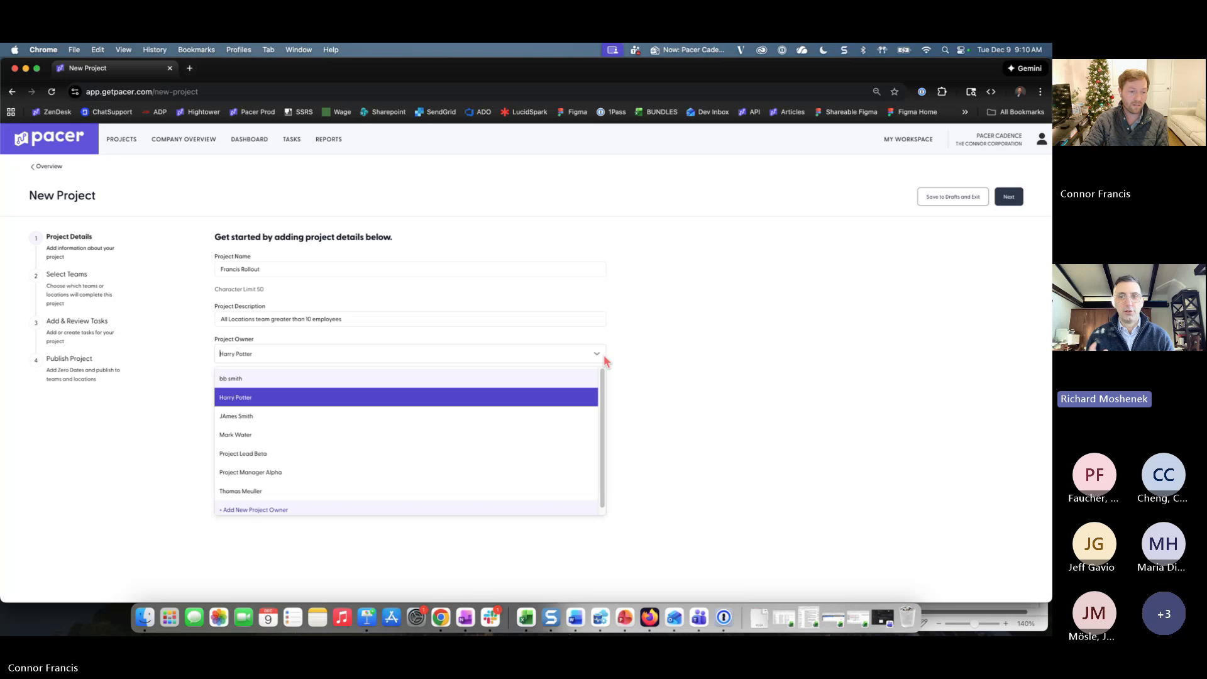
pyautogui.click(700, 426)
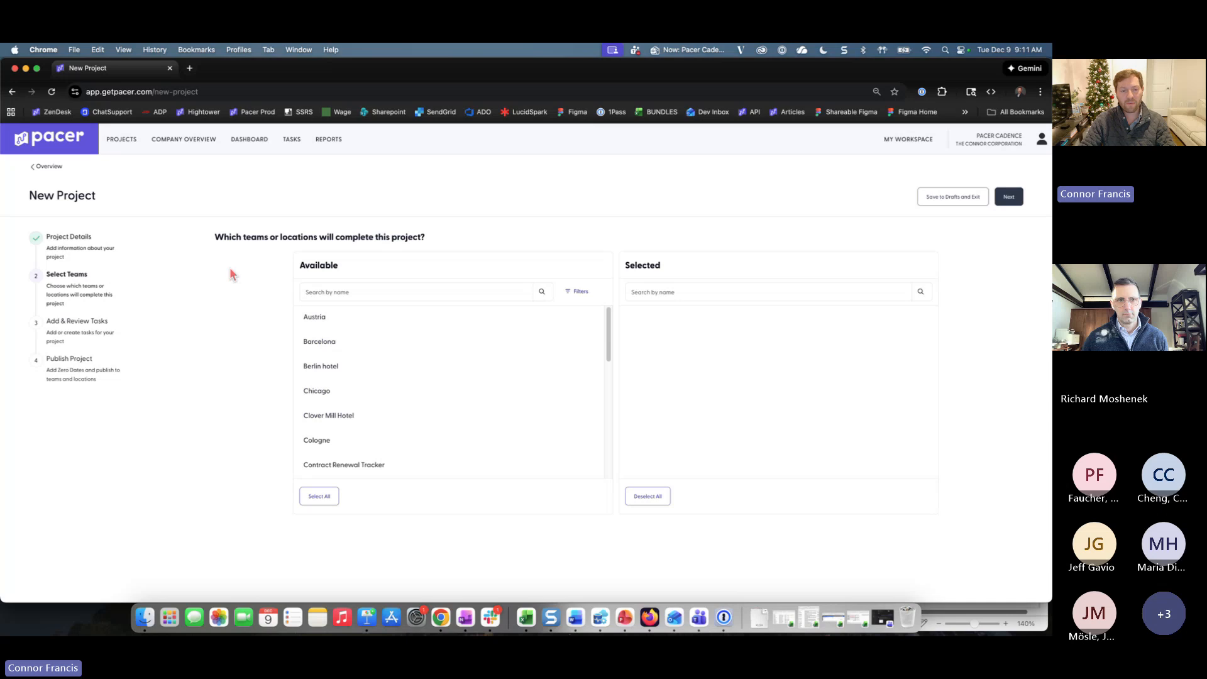
# - Filter the available teams and locations for the project by the Focused Service type
pyautogui.click(578, 291)
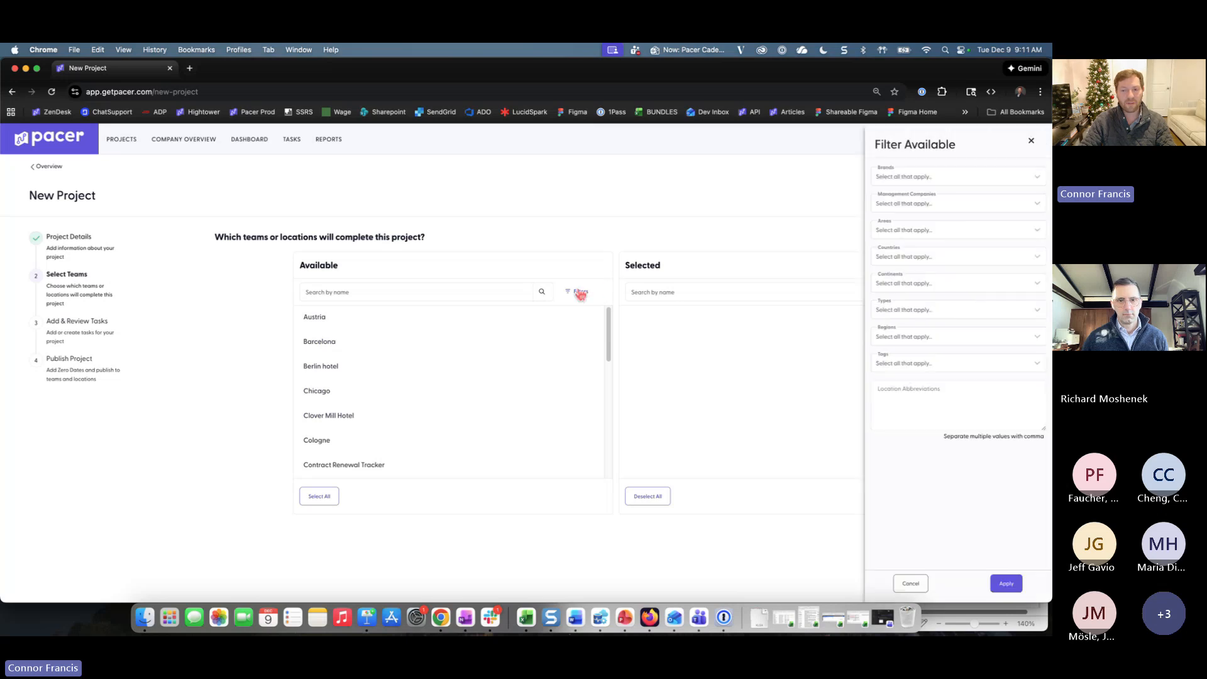
pyautogui.scroll(-10, 412, 344)
pyautogui.scroll(6, 420, 344)
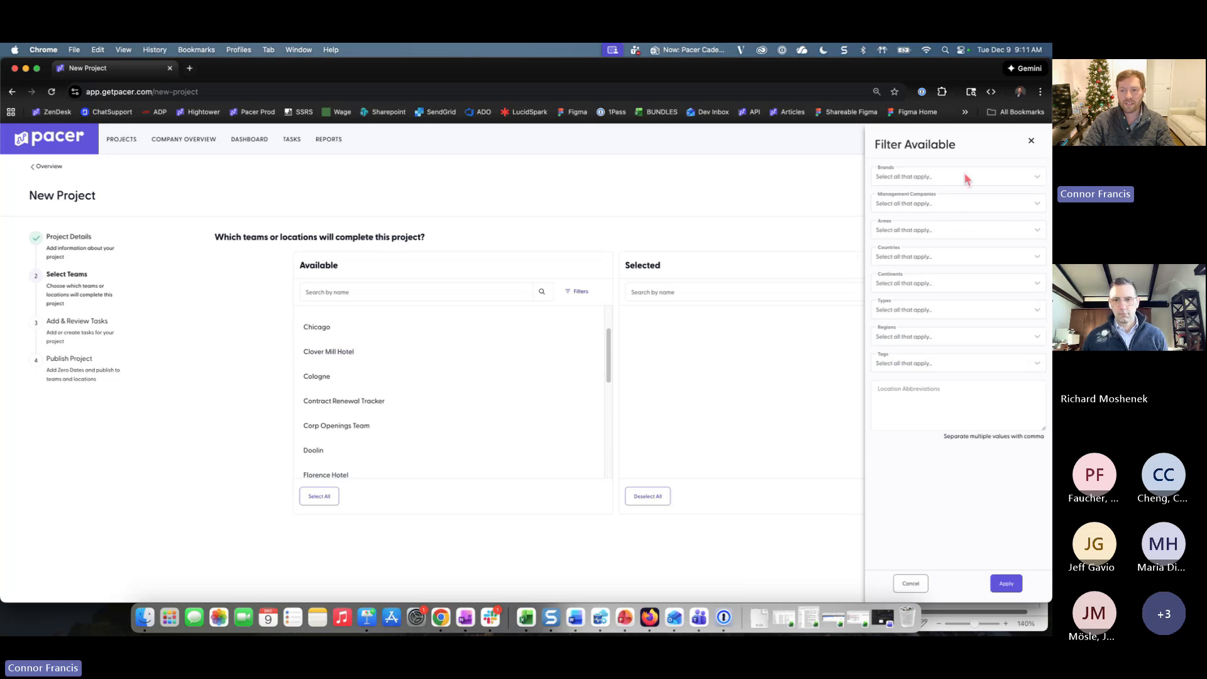
pyautogui.click(911, 312)
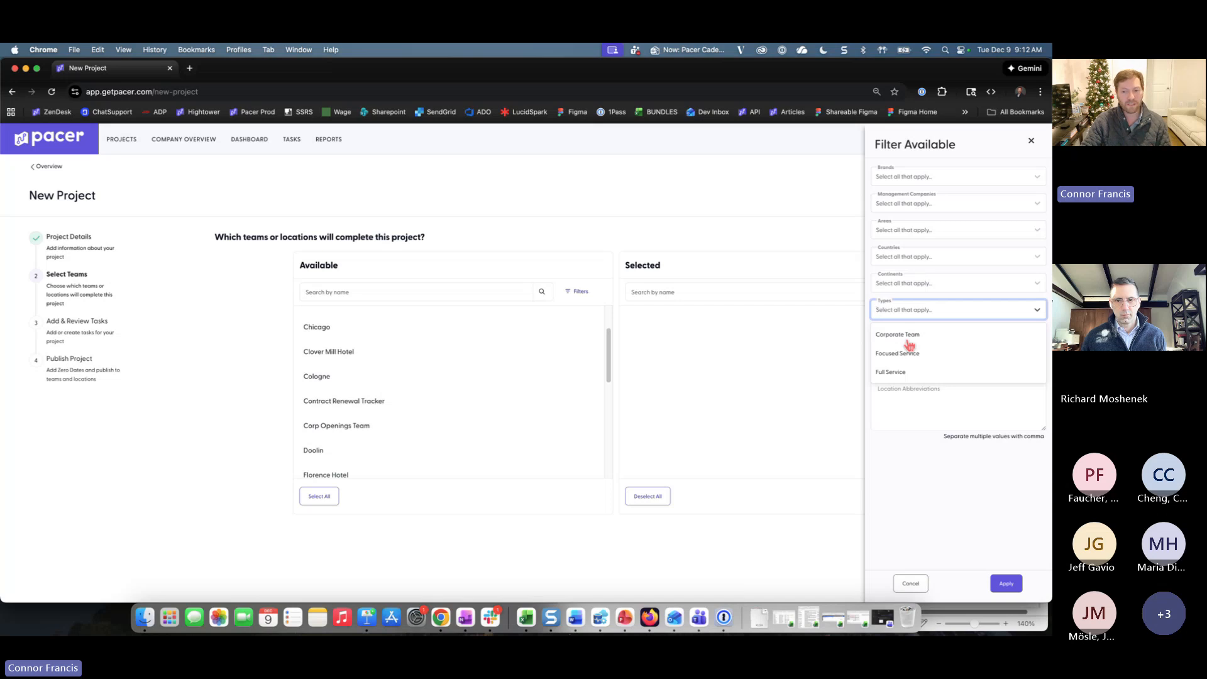
pyautogui.click(918, 451)
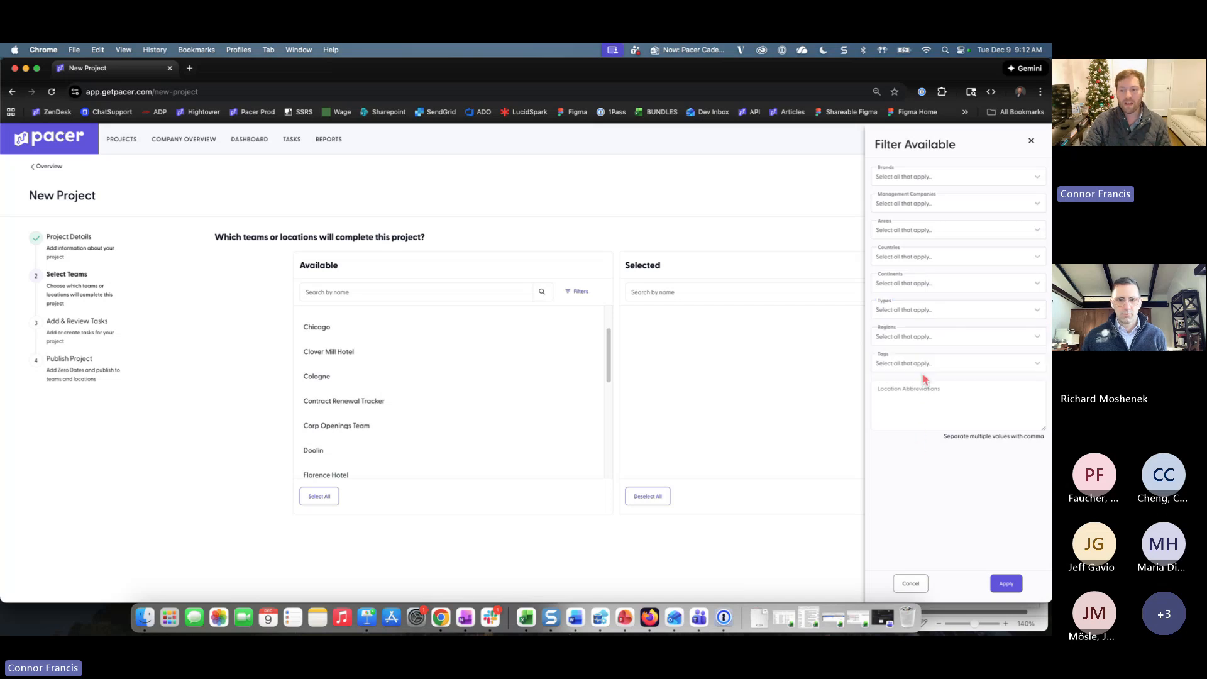
pyautogui.click(921, 312)
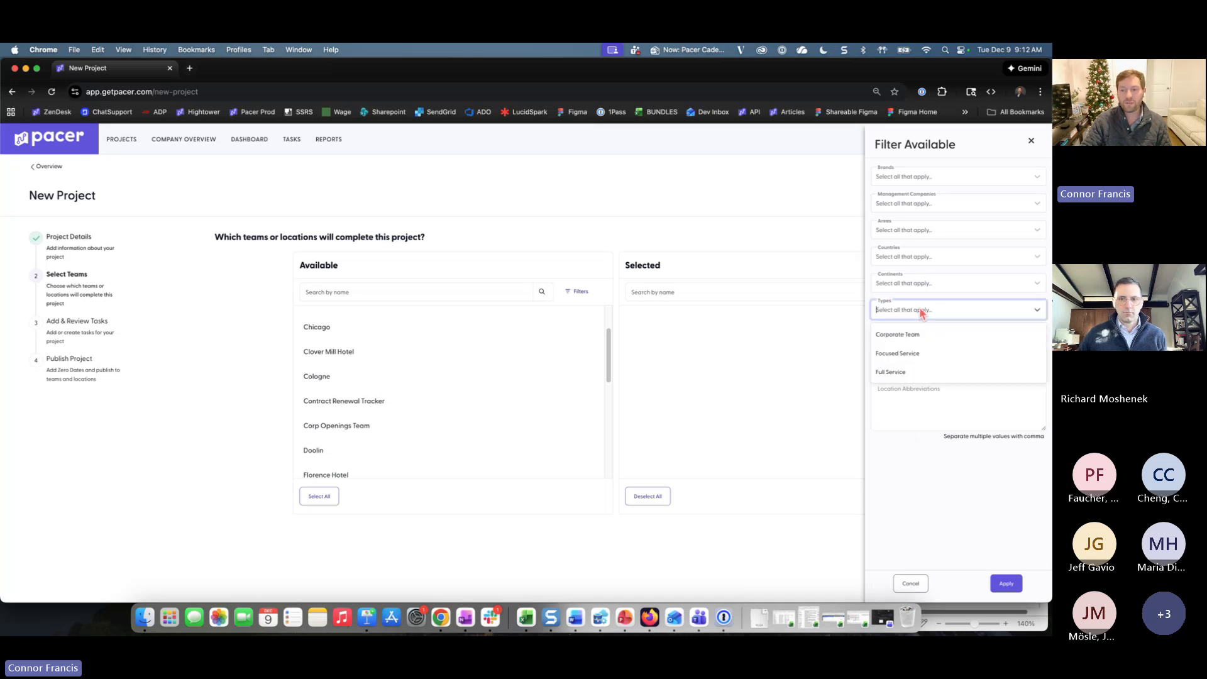
pyautogui.click(916, 353)
pyautogui.click(911, 539)
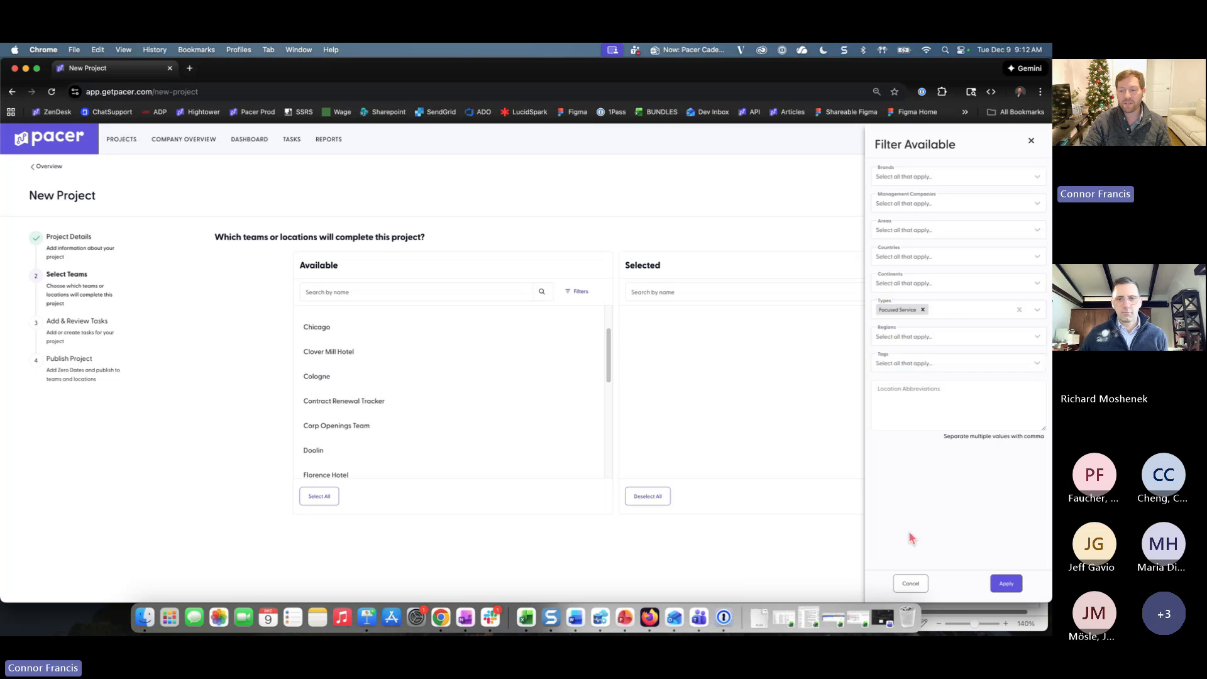
pyautogui.click(1009, 584)
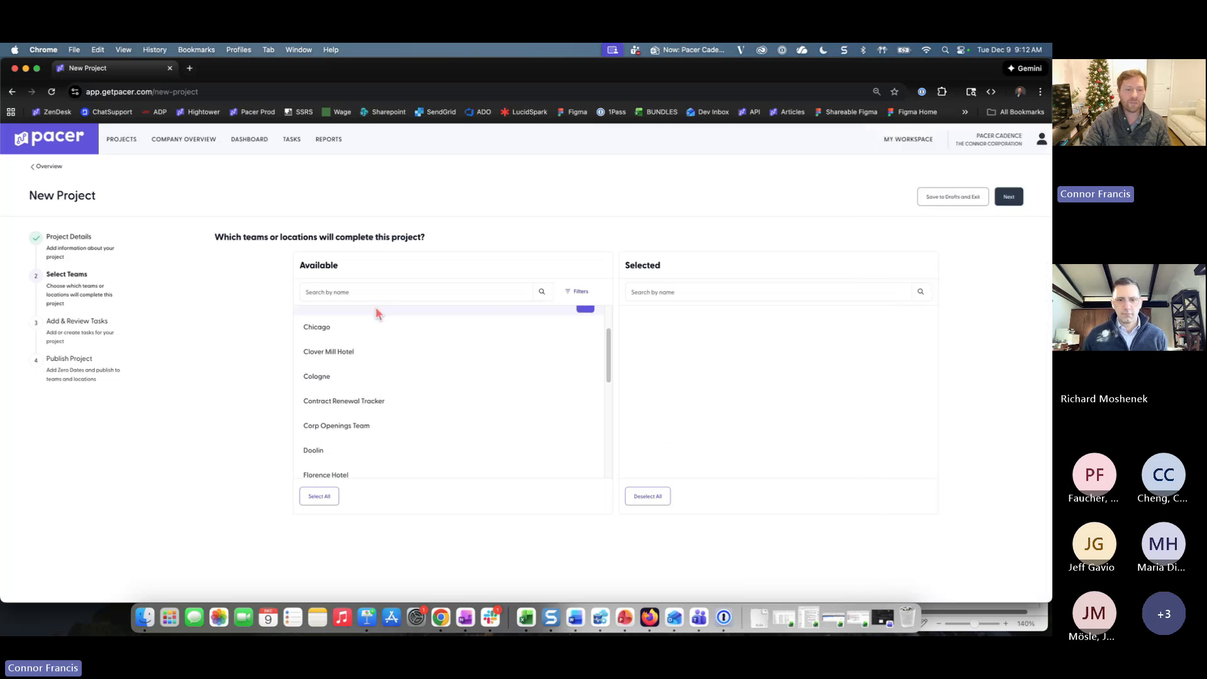
# - Clear the Focused Service type from the filter on the available teams and locations and apply the change
pyautogui.moveTo(372, 432)
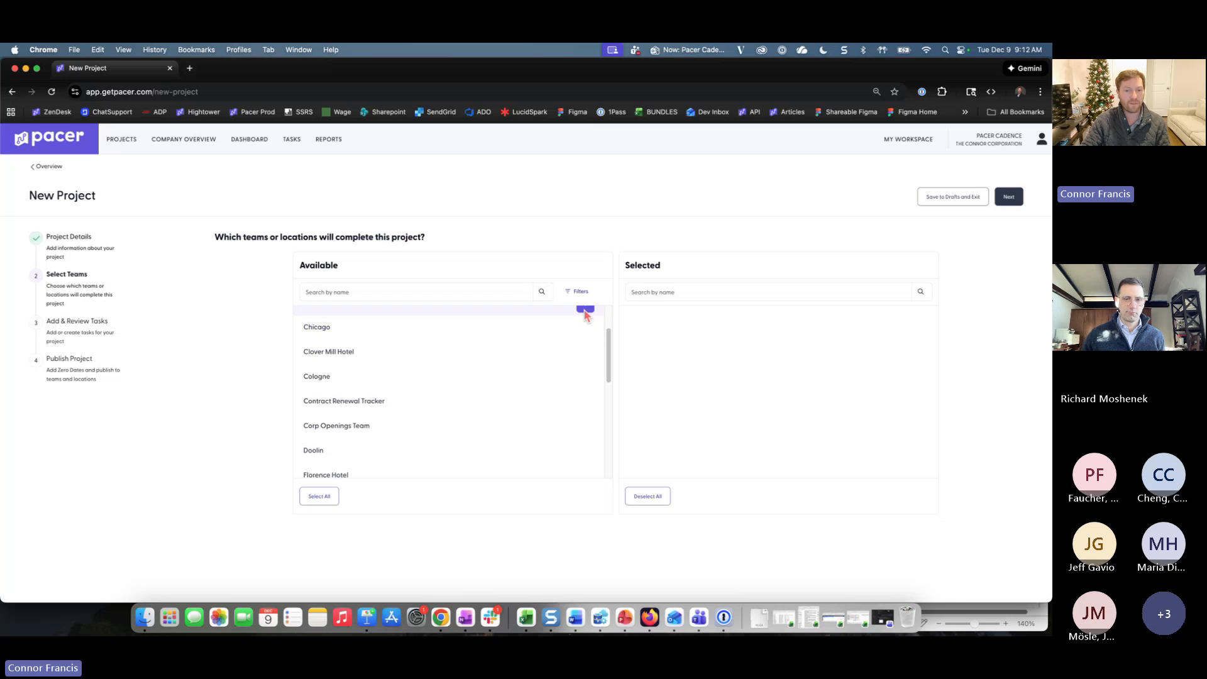
pyautogui.click(581, 292)
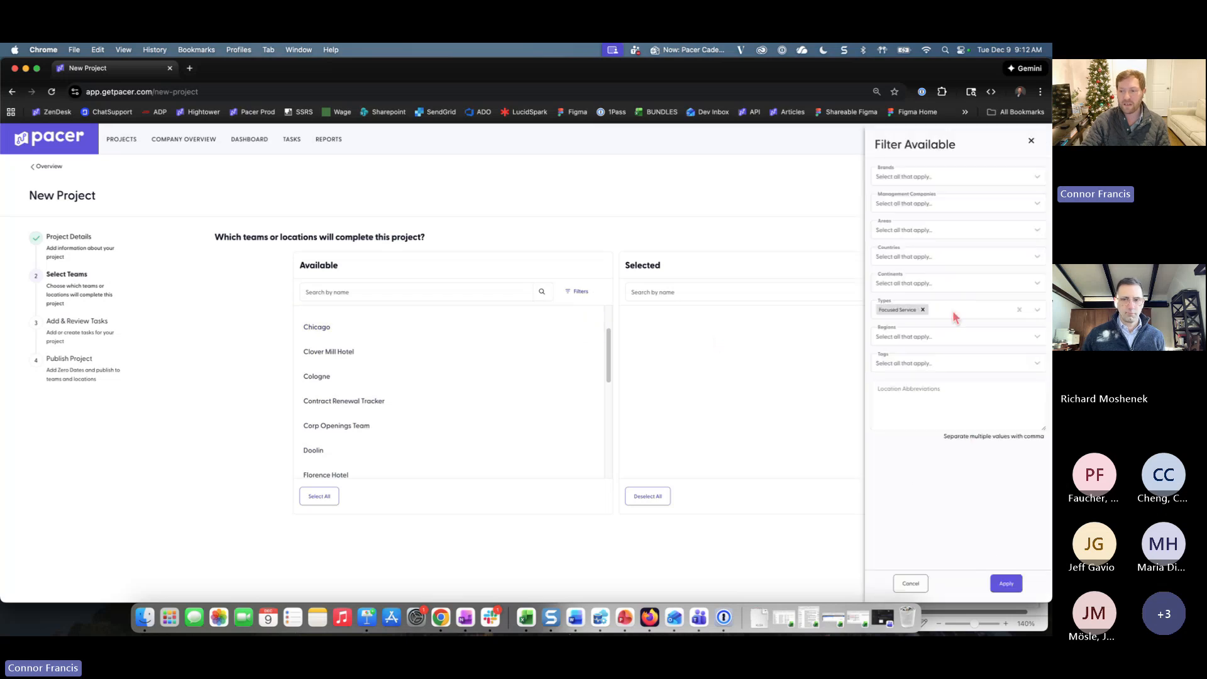
pyautogui.click(1014, 312)
pyautogui.click(1019, 309)
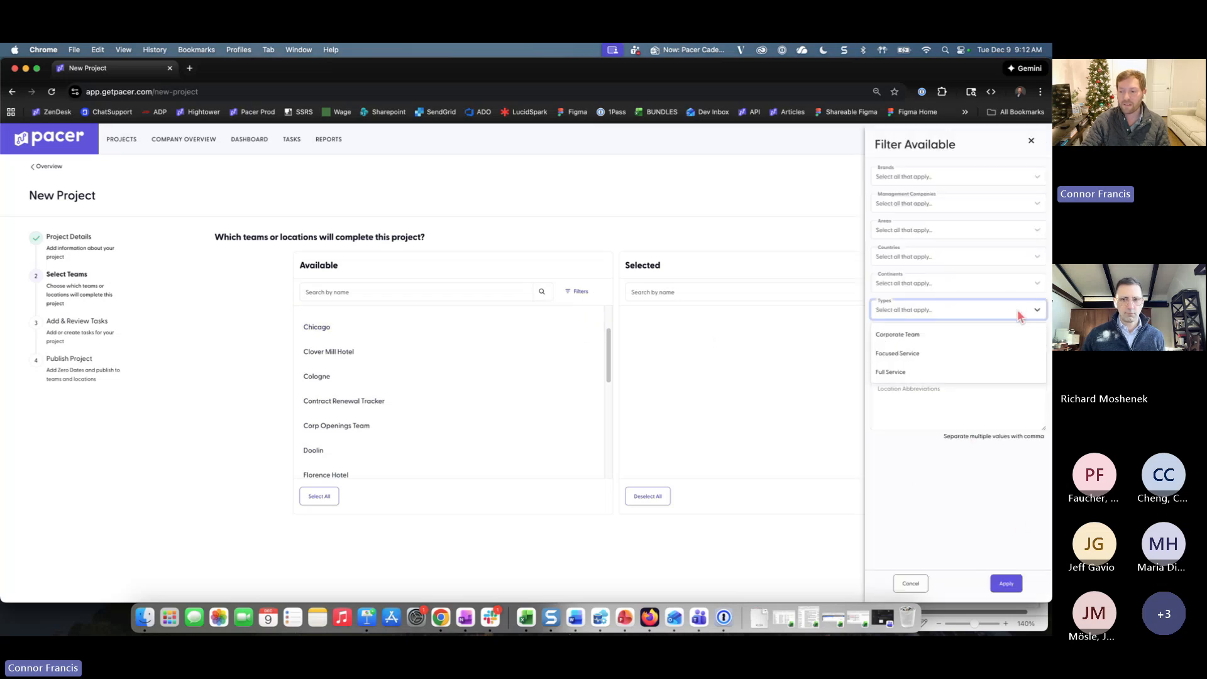
pyautogui.click(1008, 585)
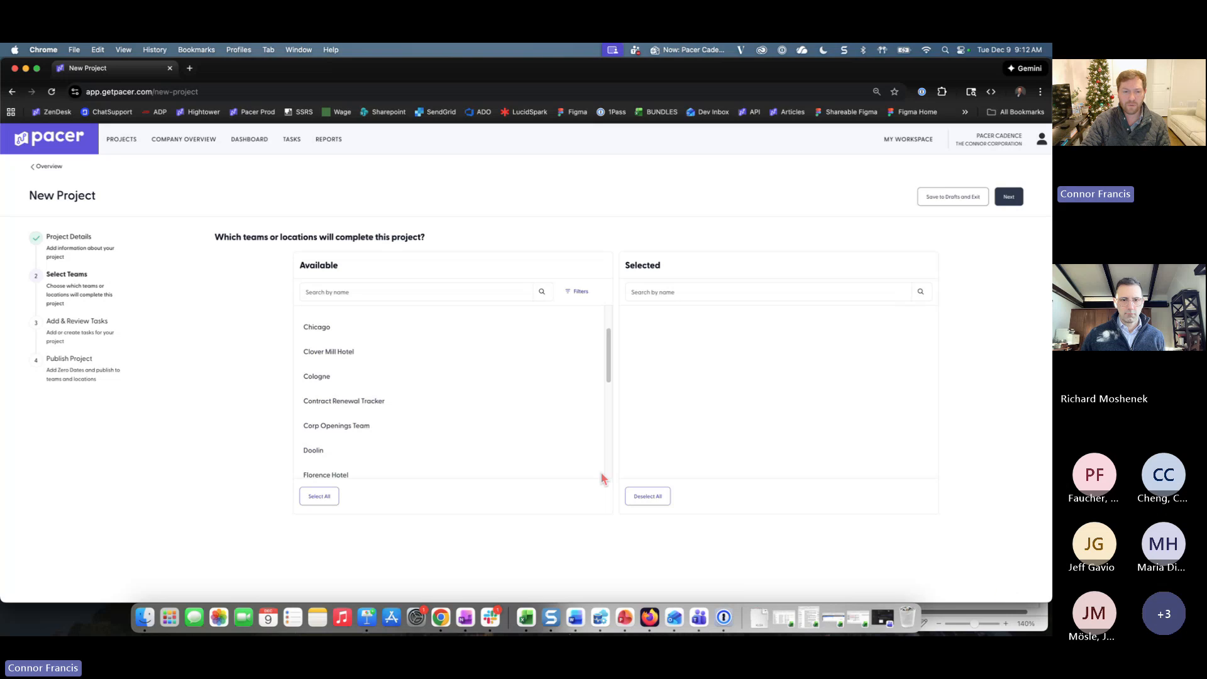
# - Search the available locations for "mun" and add Munich to the project's selected locations
pyautogui.click(314, 290)
pyautogui.write('mun')
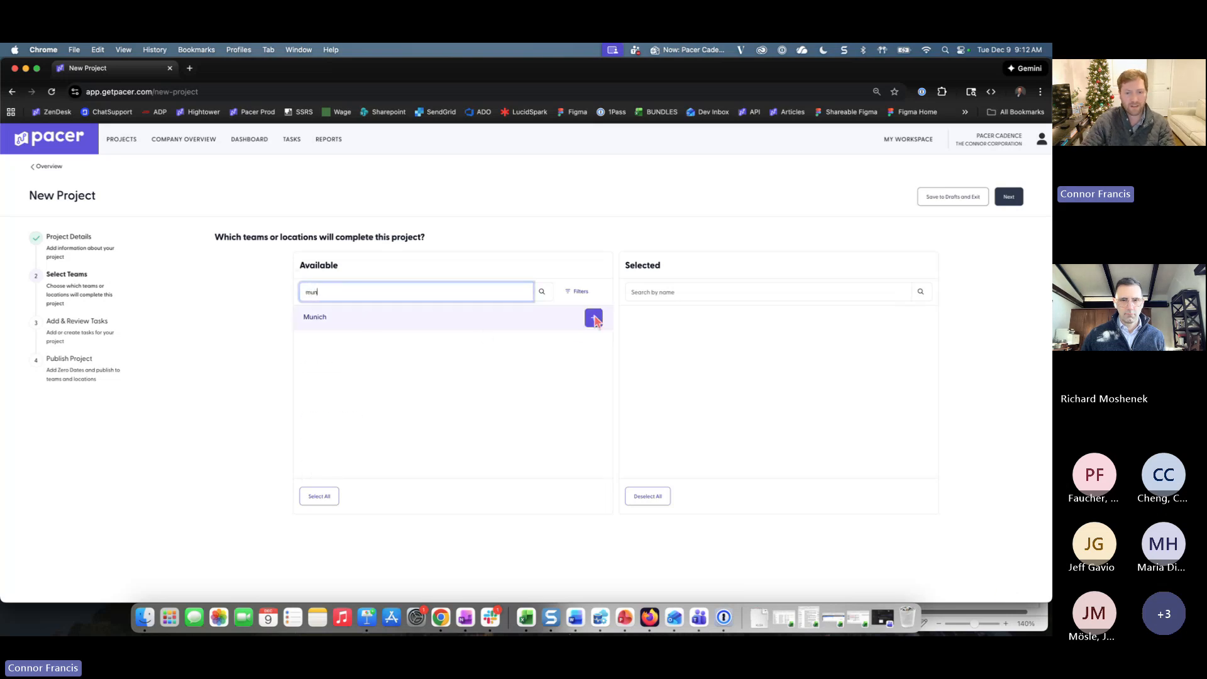
pyautogui.click(593, 317)
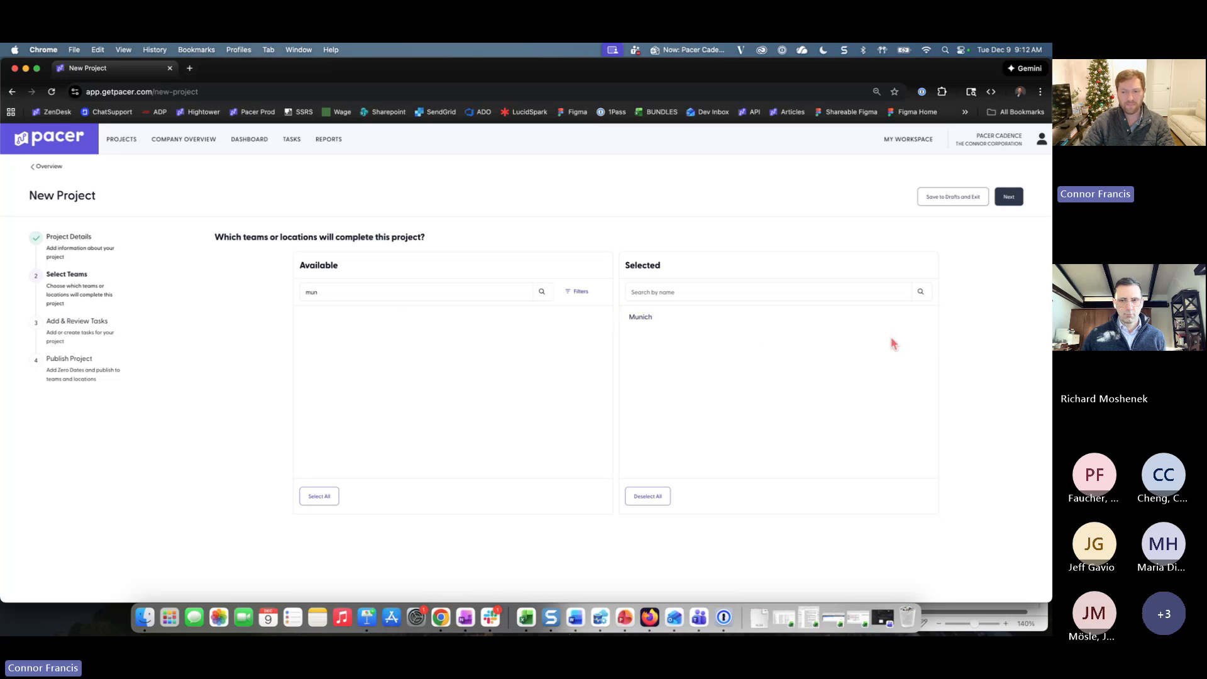
# - Continue to adding tasks and choose to copy them from an existing project
pyautogui.click(1008, 197)
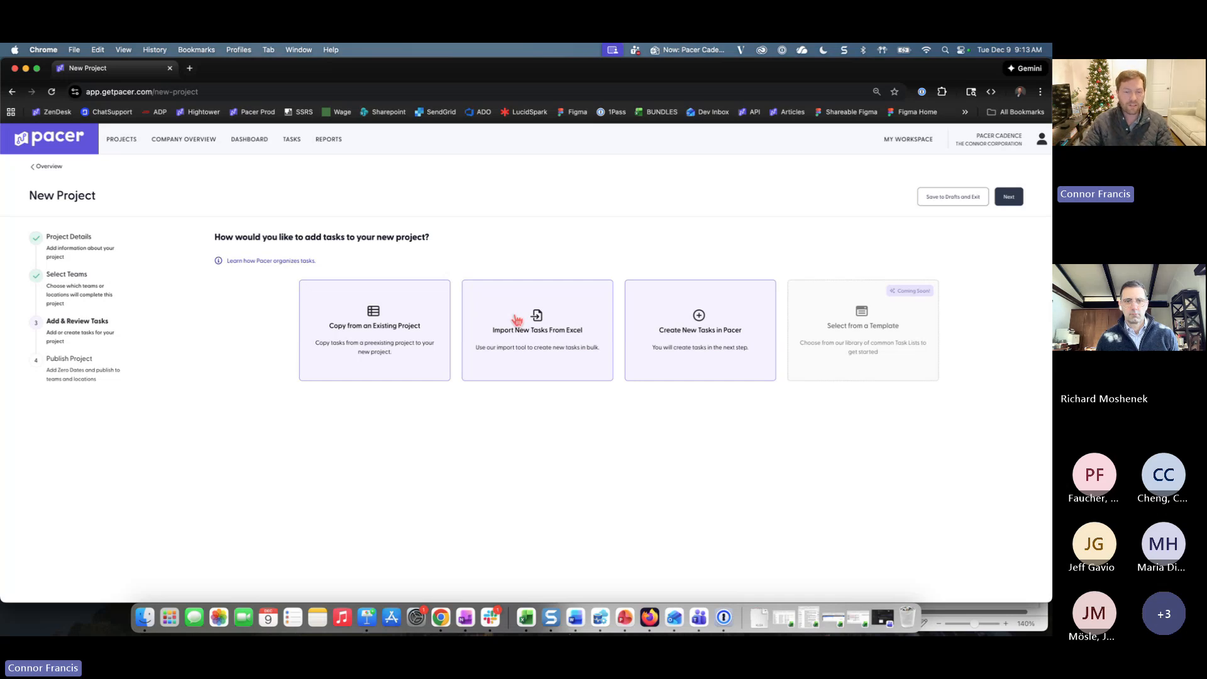
pyautogui.click(555, 318)
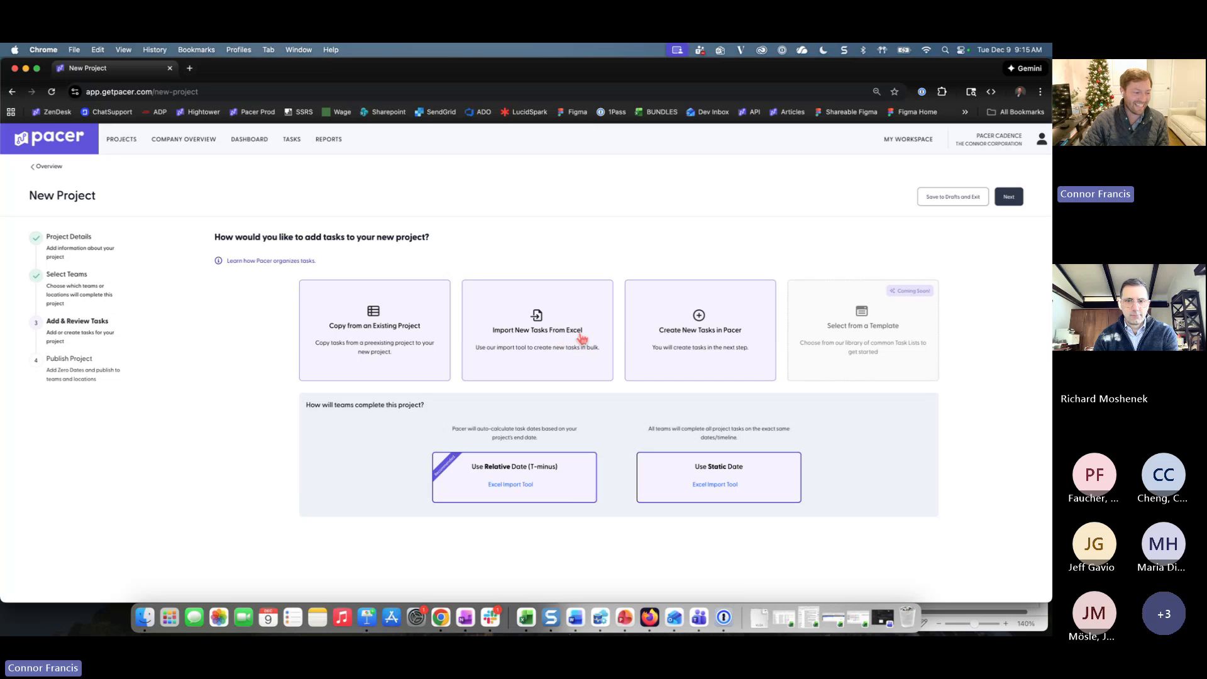
pyautogui.click(391, 328)
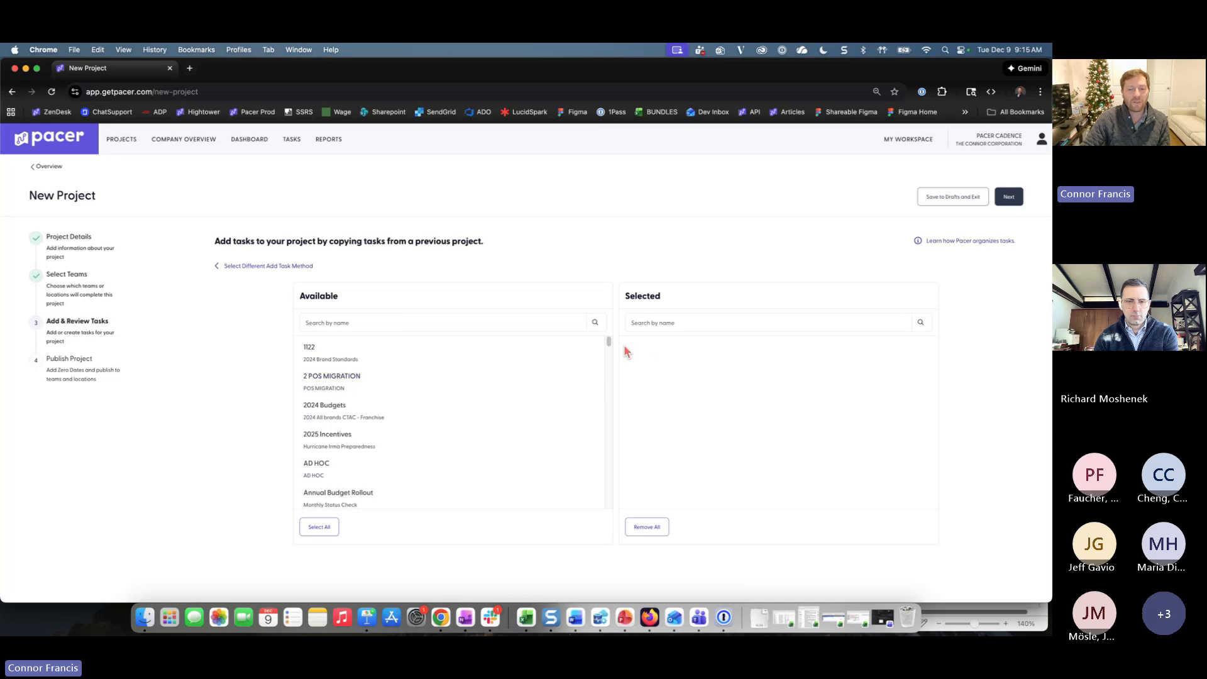
pyautogui.moveTo(609, 343); pyautogui.dragTo(609, 357)
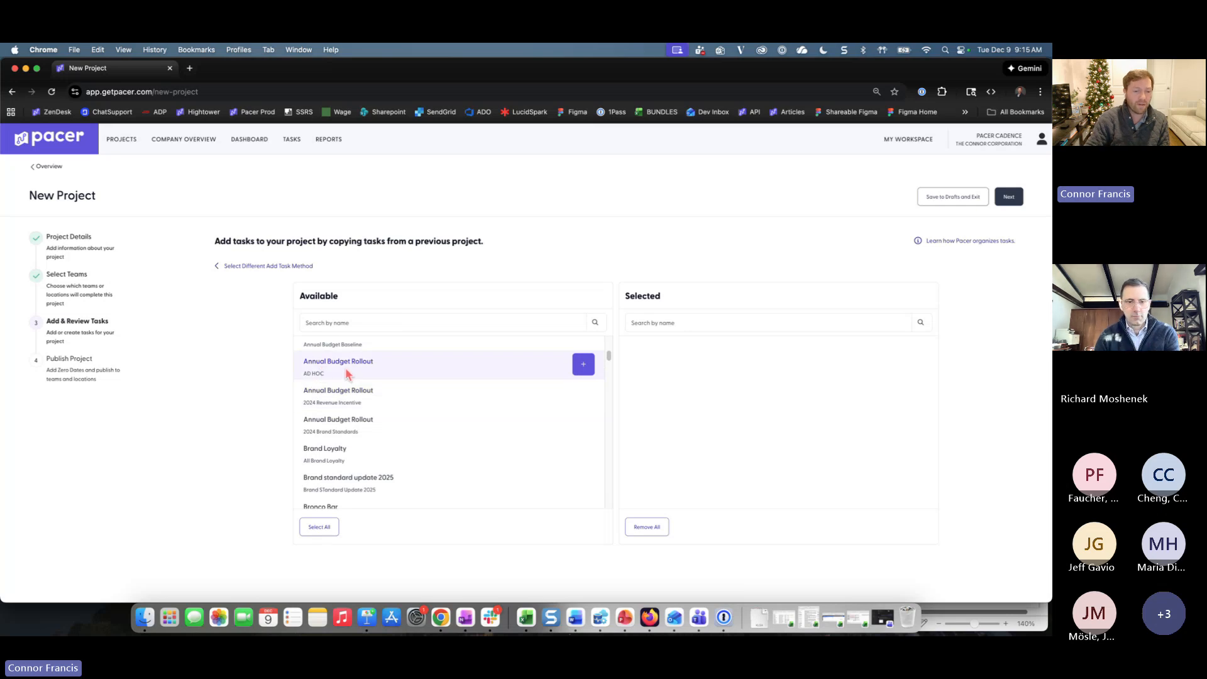
pyautogui.click(340, 385)
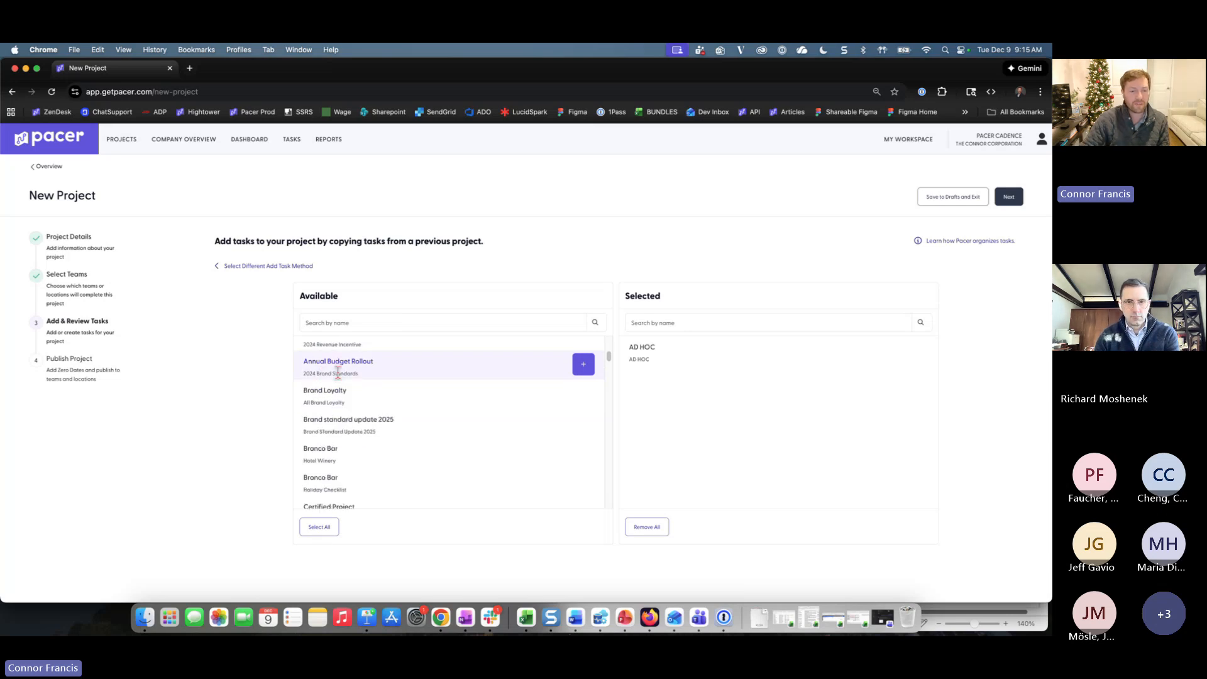
pyautogui.click(339, 368)
pyautogui.click(343, 391)
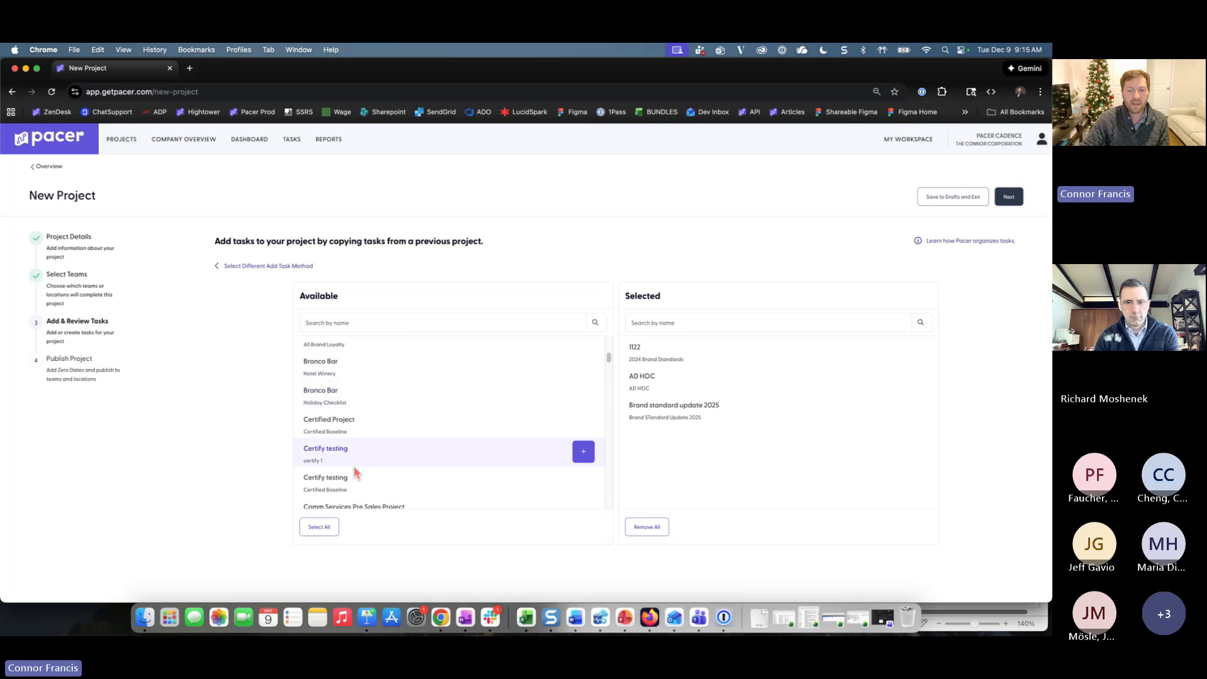
pyautogui.click(637, 528)
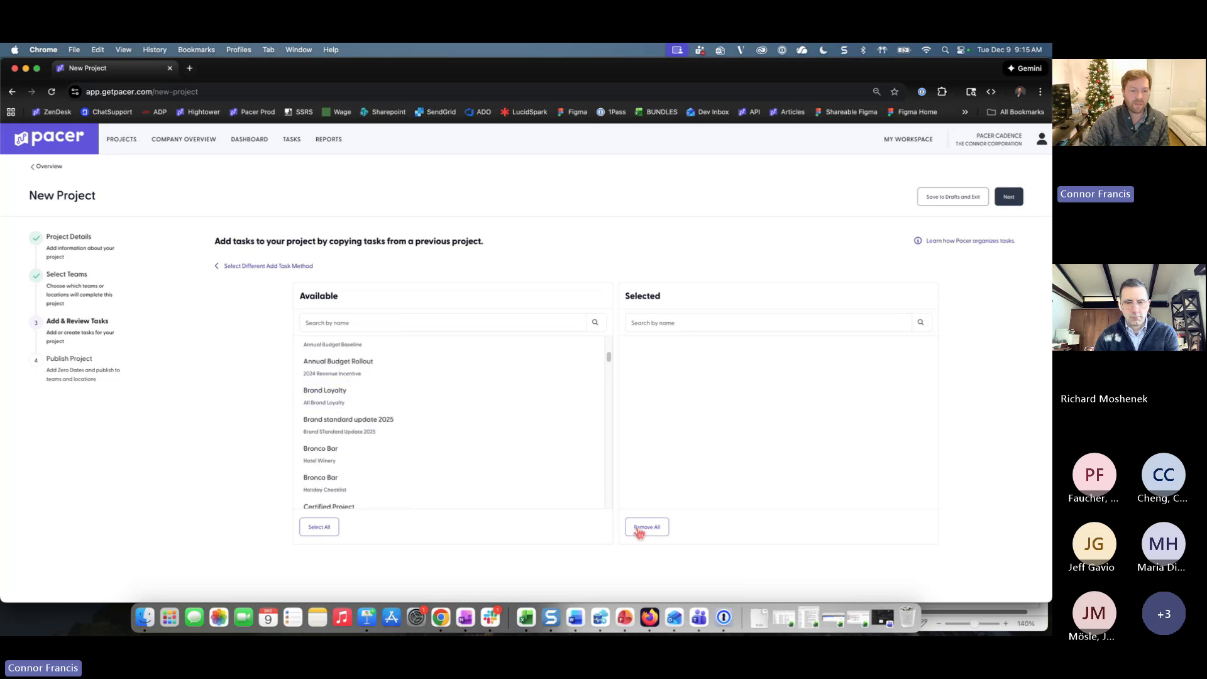
# - Search for "opening" and add task lists from Full Service Opening, Critical Path - Hotel Opening, Comm Services Pre Sales Project and Annual Budget Rollout
pyautogui.click(445, 324)
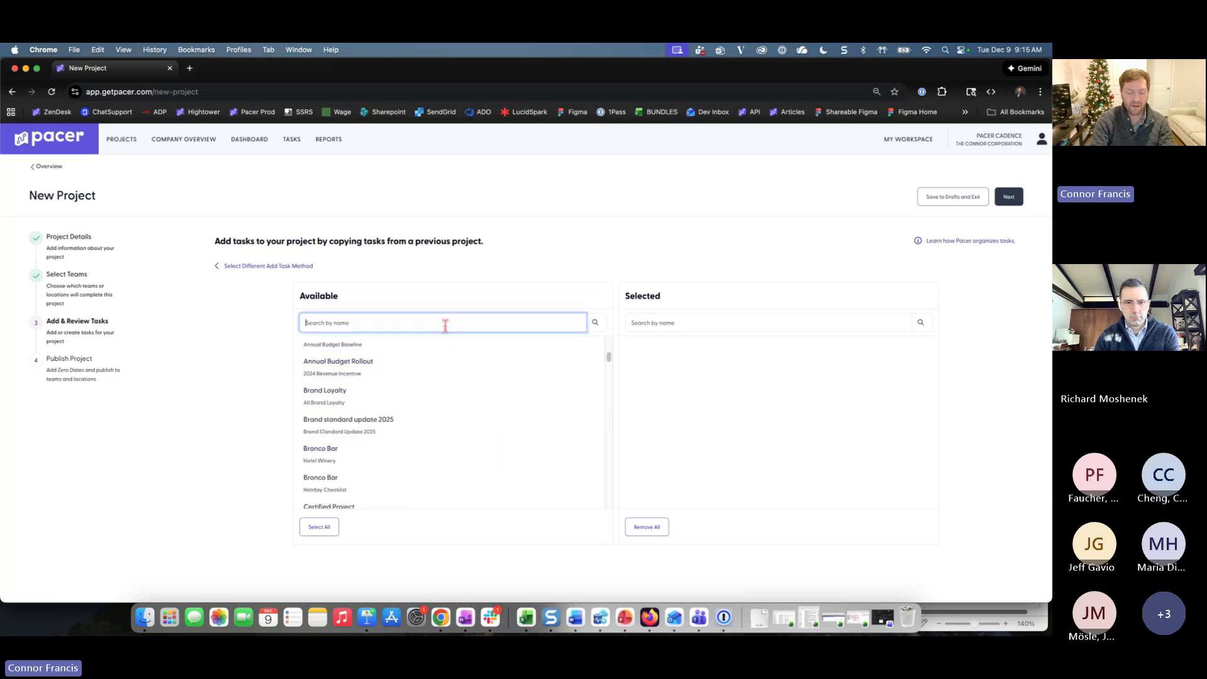
pyautogui.write('opening')
pyautogui.scroll(5, 566, 416)
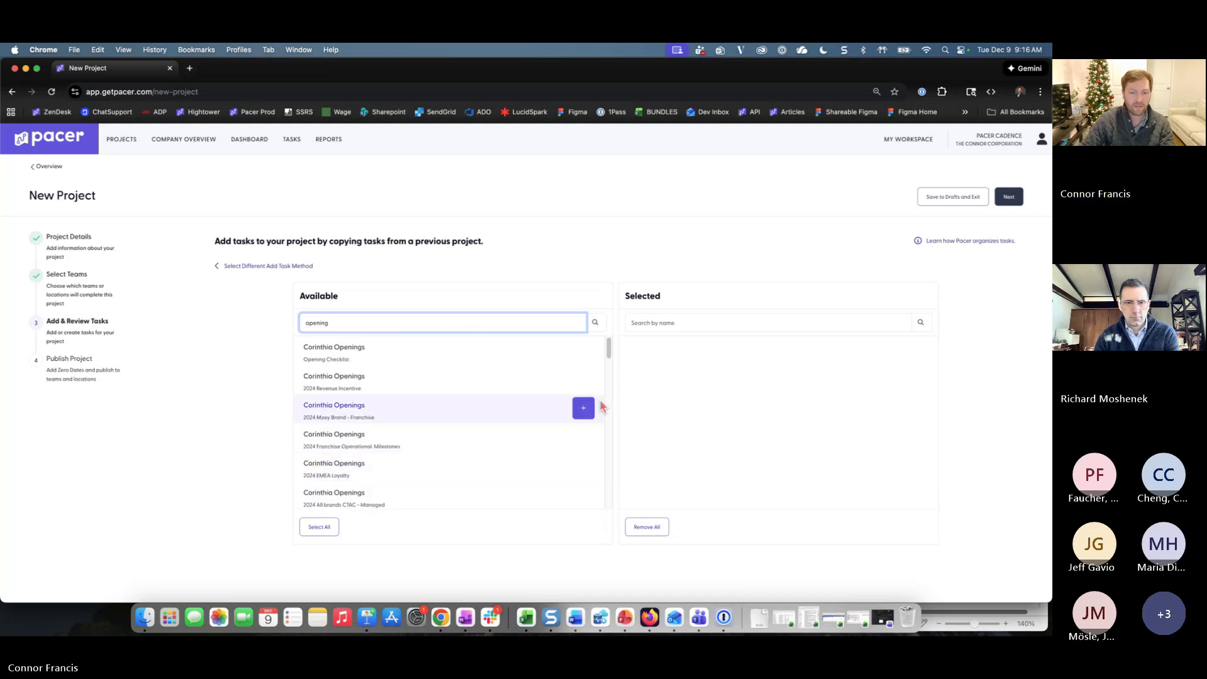
pyautogui.moveTo(610, 369); pyautogui.dragTo(608, 417)
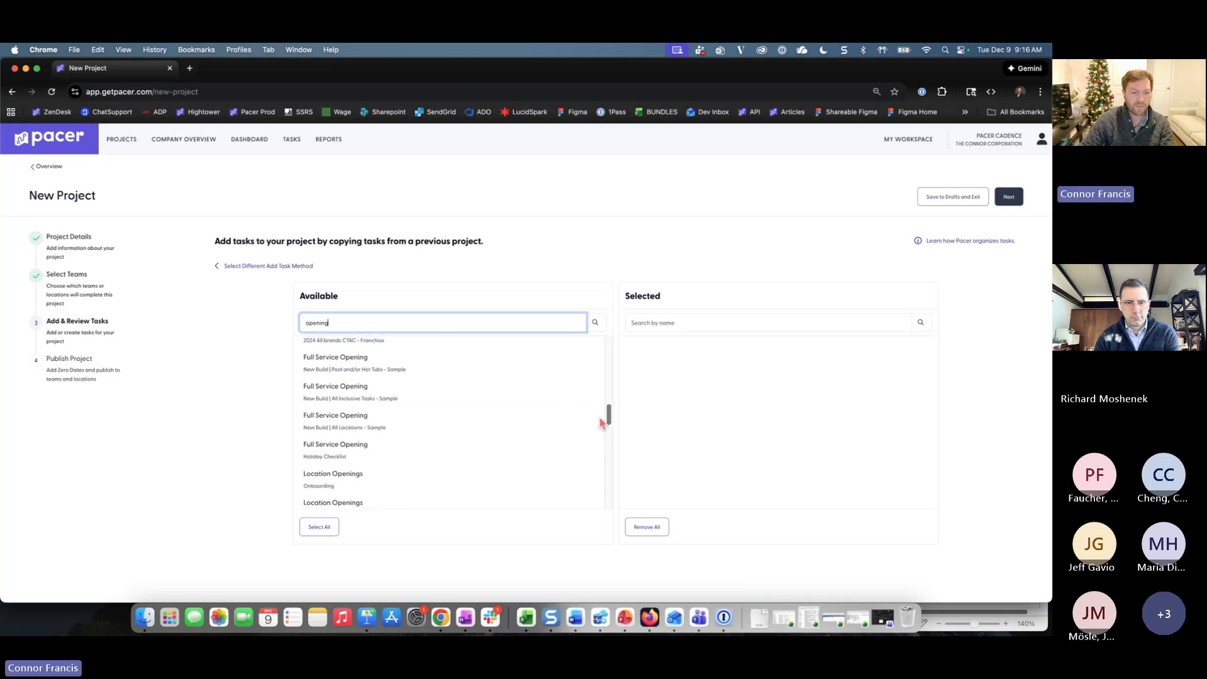
pyautogui.click(582, 389)
pyautogui.click(579, 387)
pyautogui.click(578, 387)
pyautogui.click(579, 389)
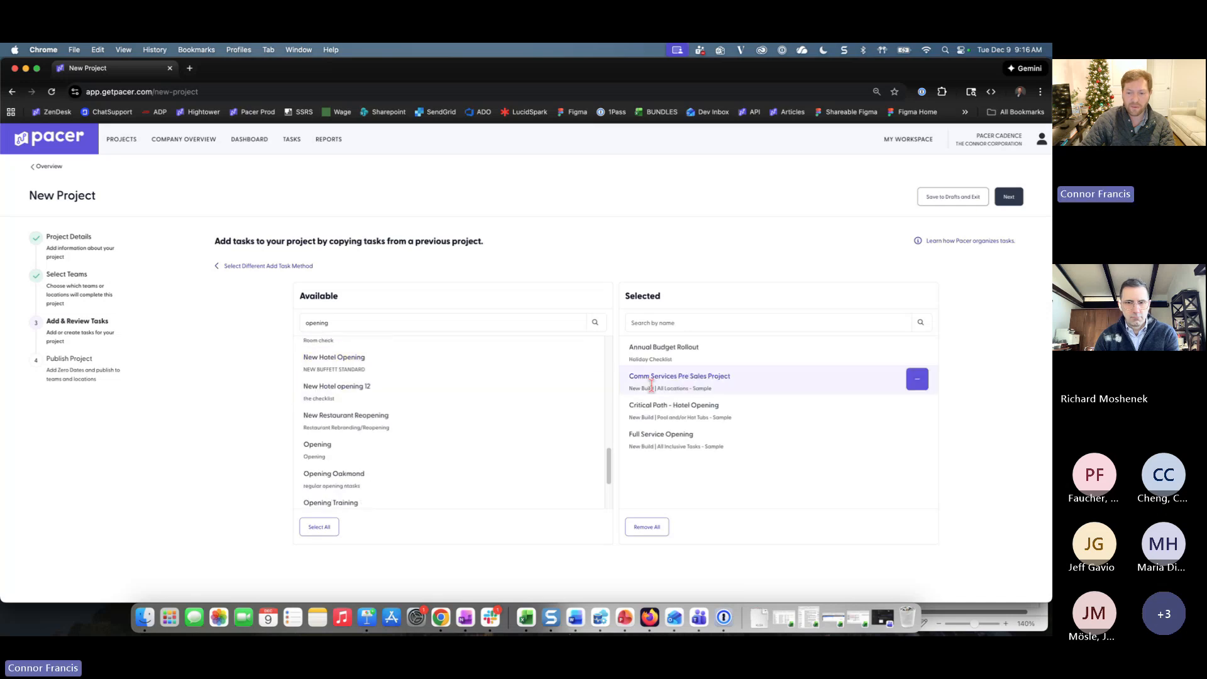
# - Remove Comm Services Pre Sales Project and Annual Budget Rollout from the selected task sources and continue to publishing the project
pyautogui.click(877, 377)
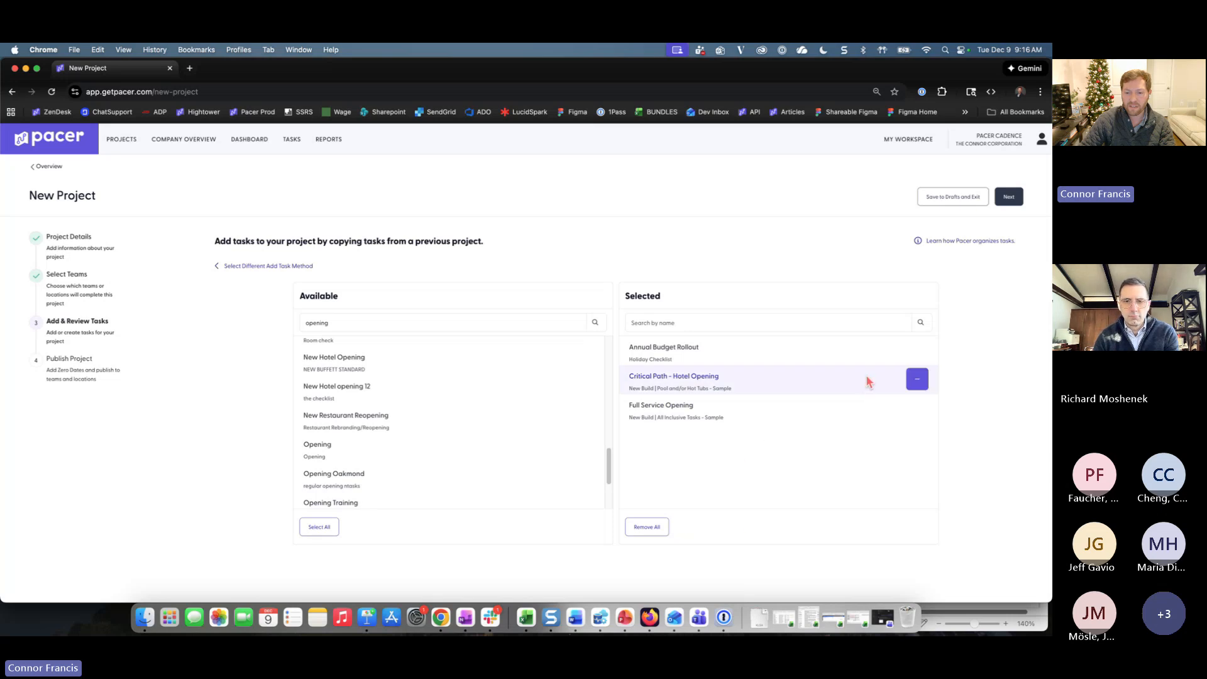
pyautogui.click(919, 351)
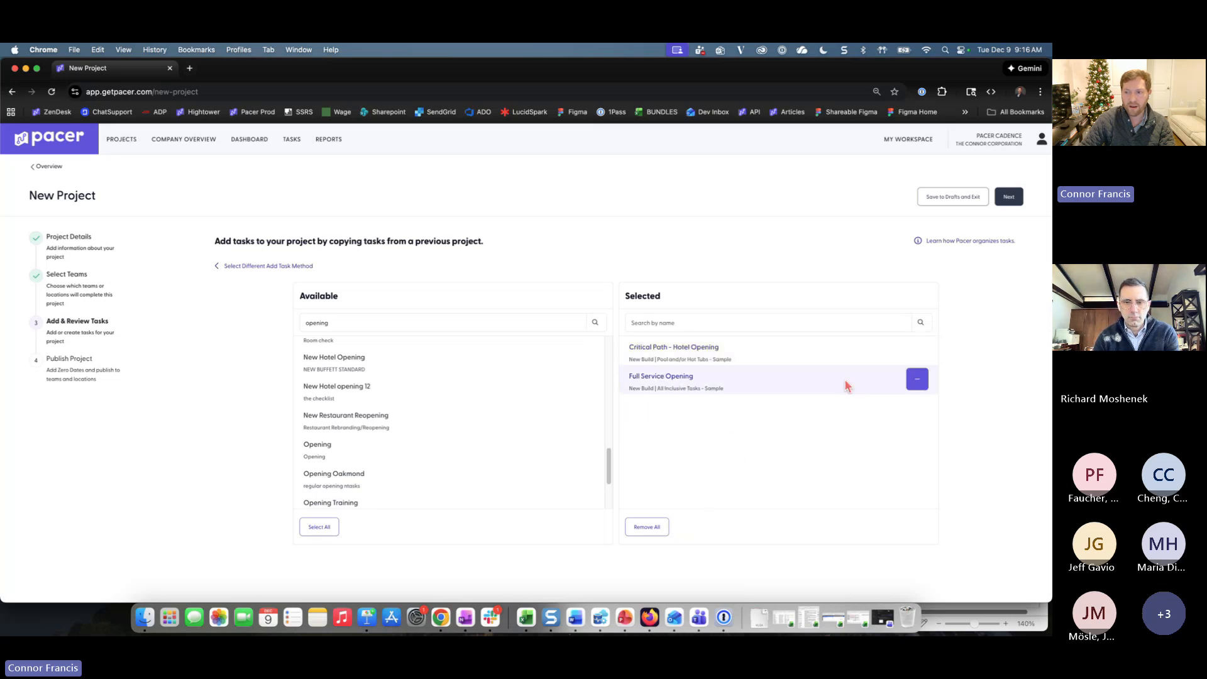
pyautogui.click(1011, 198)
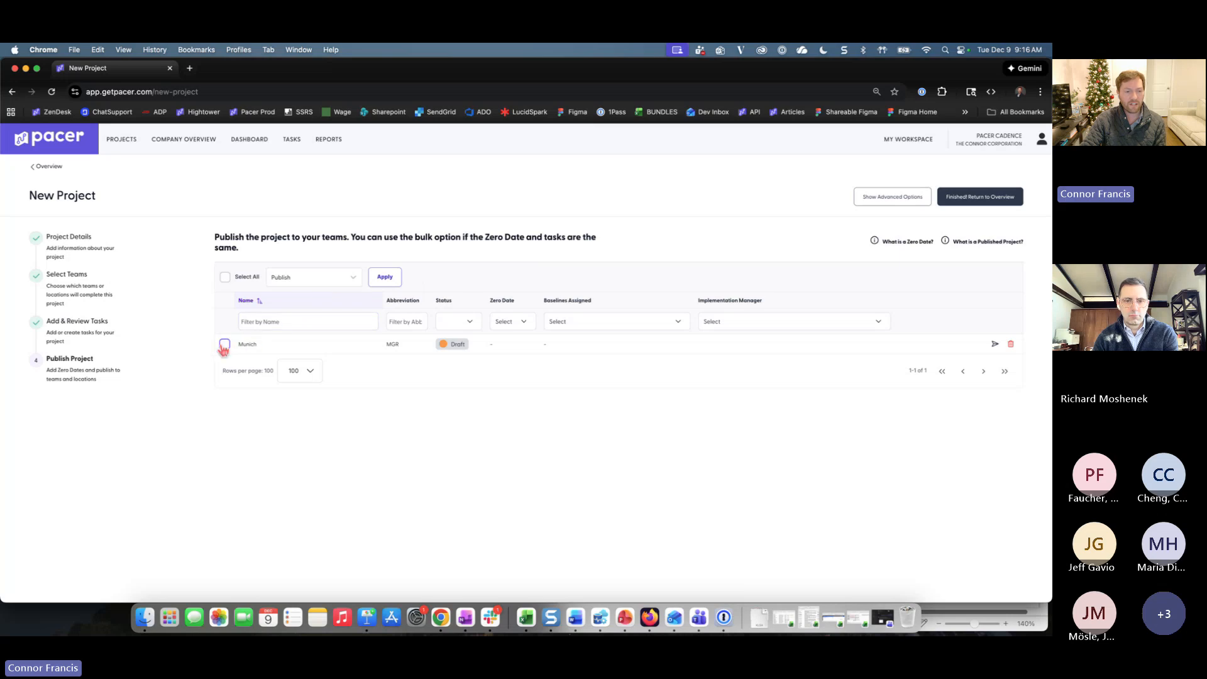
pyautogui.click(350, 279)
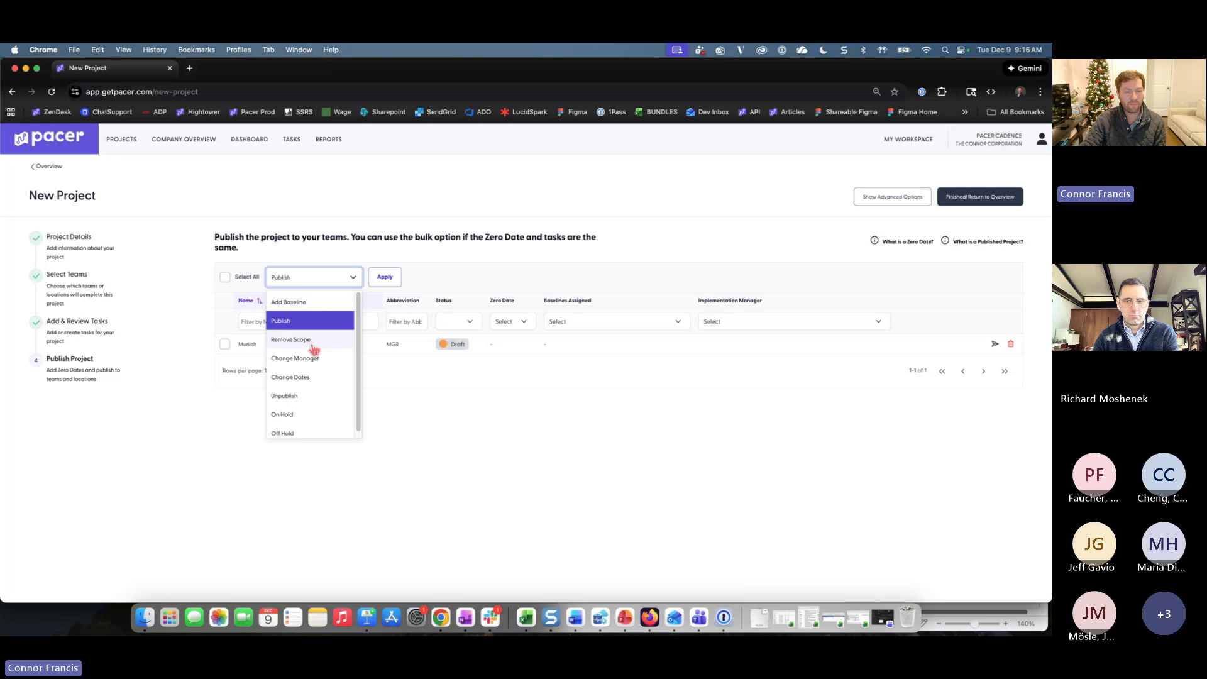
pyautogui.click(188, 323)
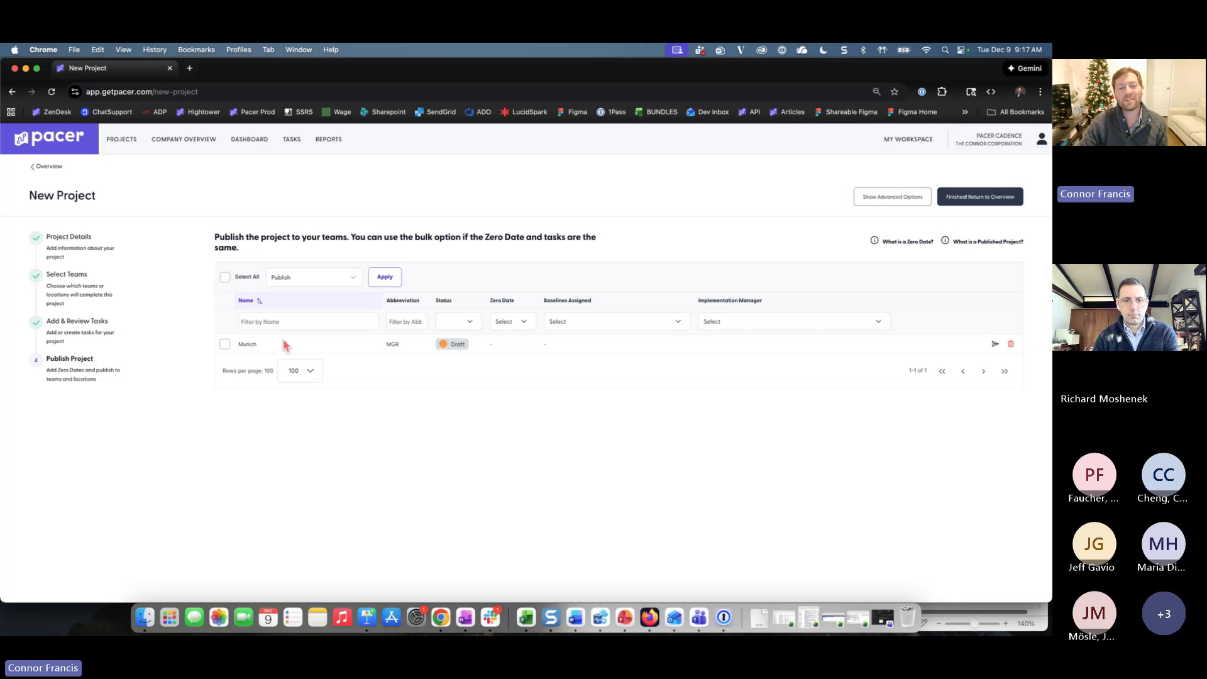
pyautogui.click(306, 322)
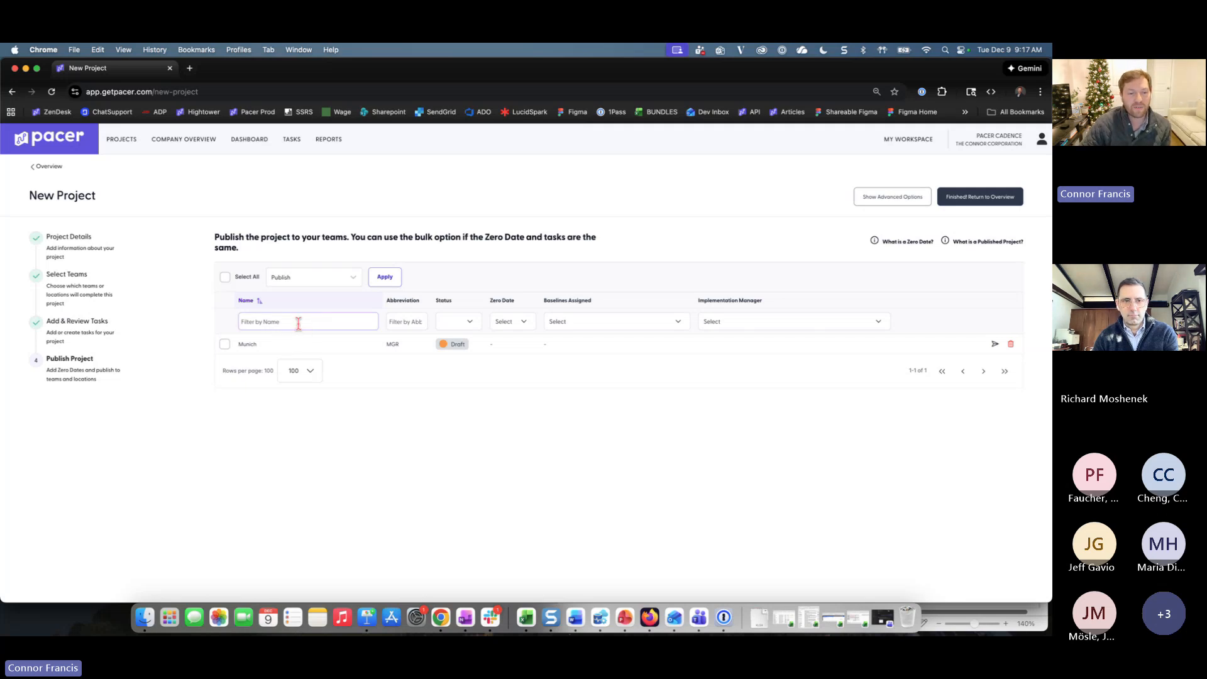
# - Start publishing the project for Munich and assign both rollout baselines to it
pyautogui.click(994, 344)
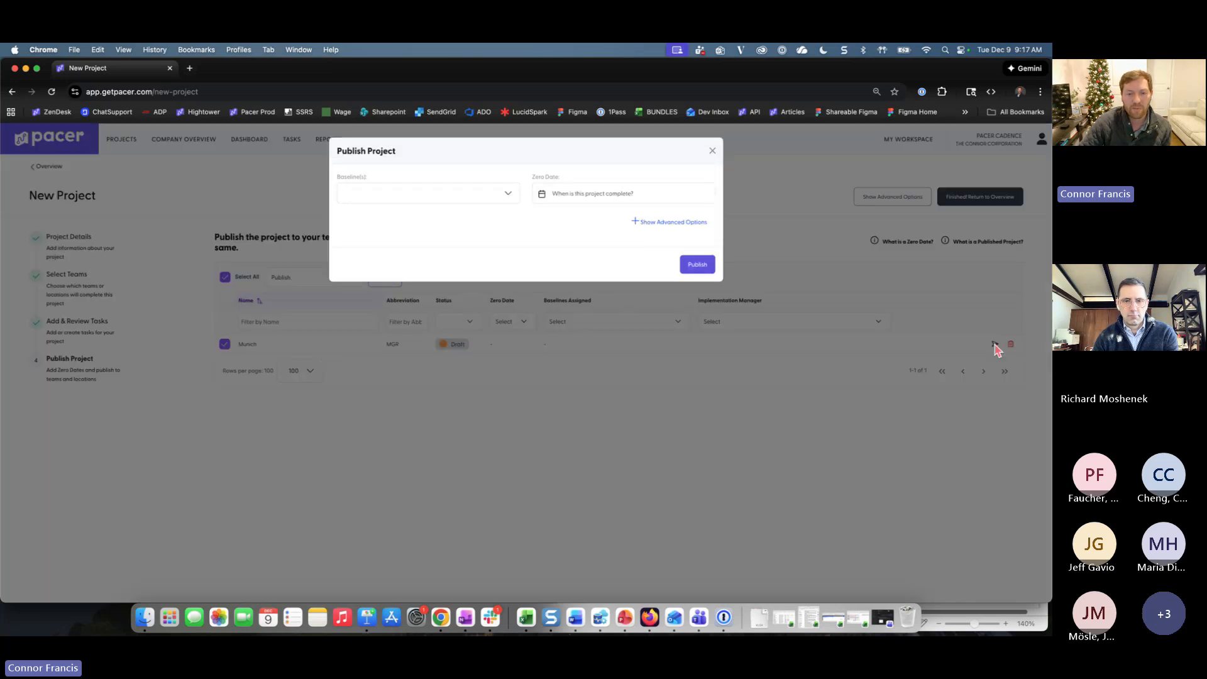
pyautogui.click(507, 194)
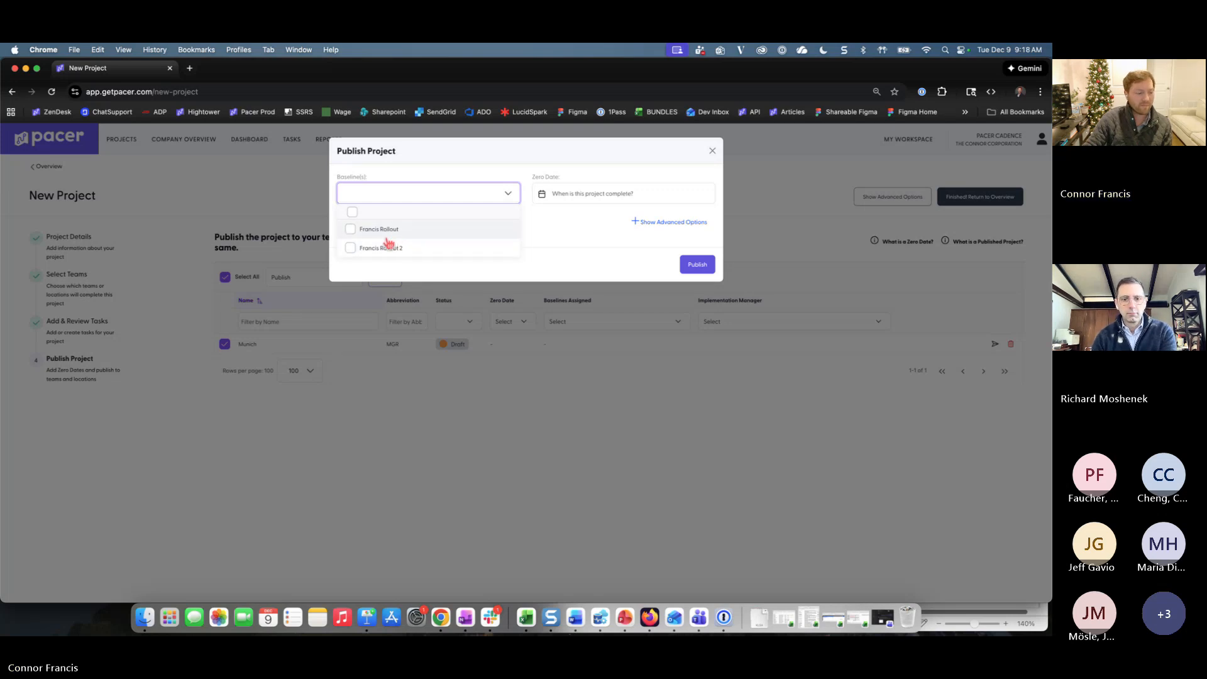
pyautogui.click(351, 229)
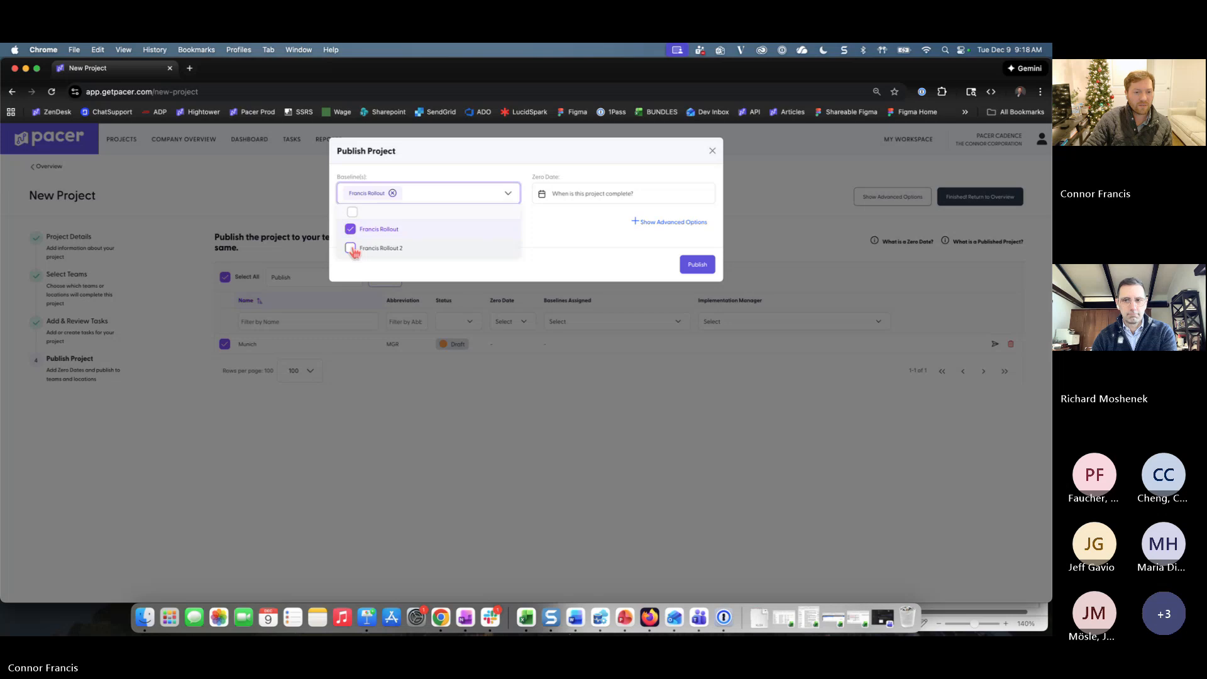
pyautogui.click(351, 248)
# - Set the project's zero date to 23 May 2026 and publish it to Munich
pyautogui.click(617, 194)
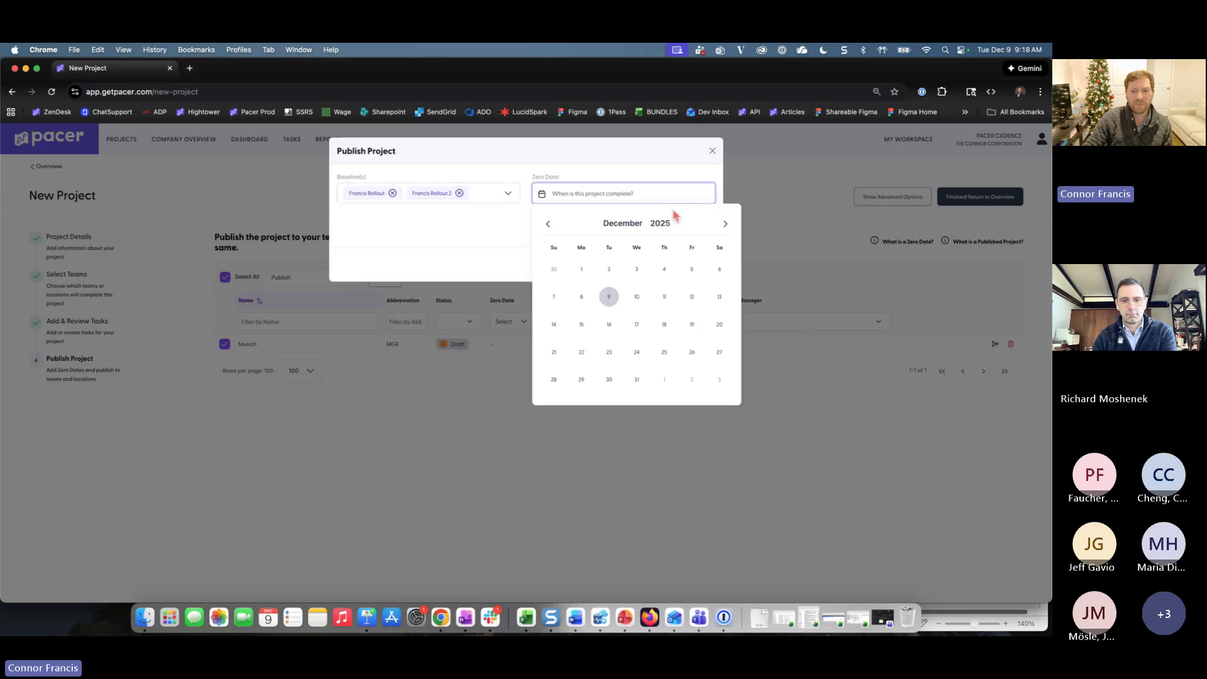
pyautogui.click(726, 225)
pyautogui.click(726, 224)
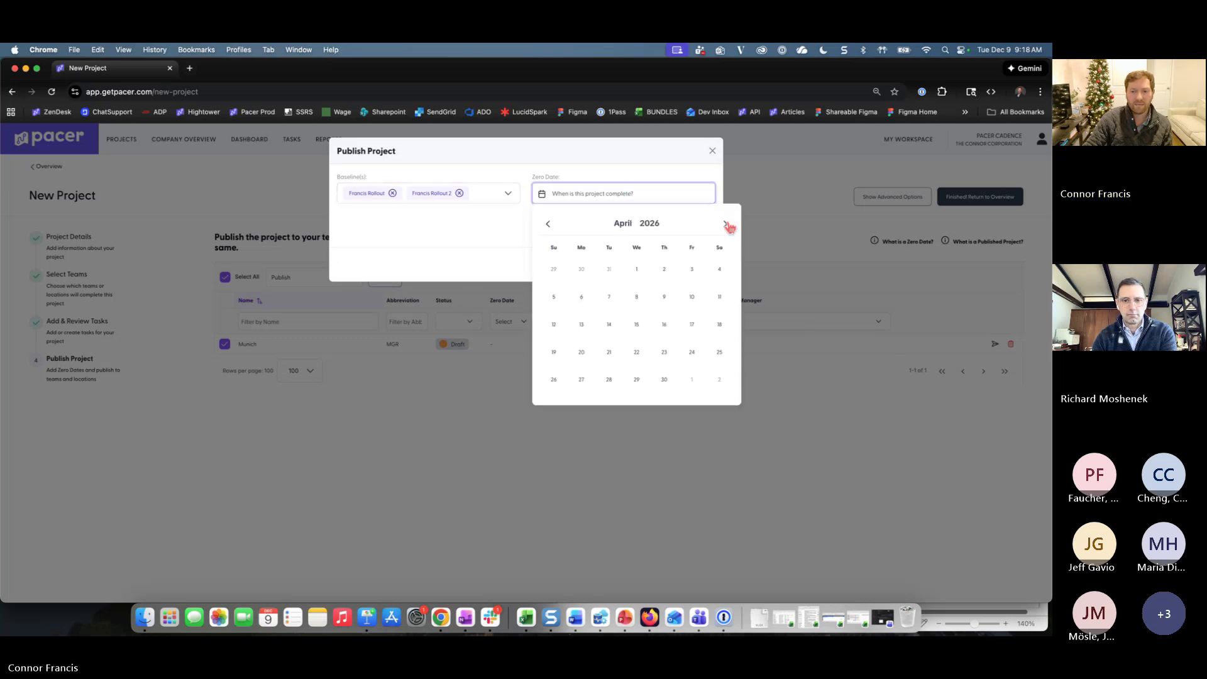
pyautogui.click(726, 225)
pyautogui.click(726, 224)
pyautogui.click(726, 225)
pyautogui.click(719, 352)
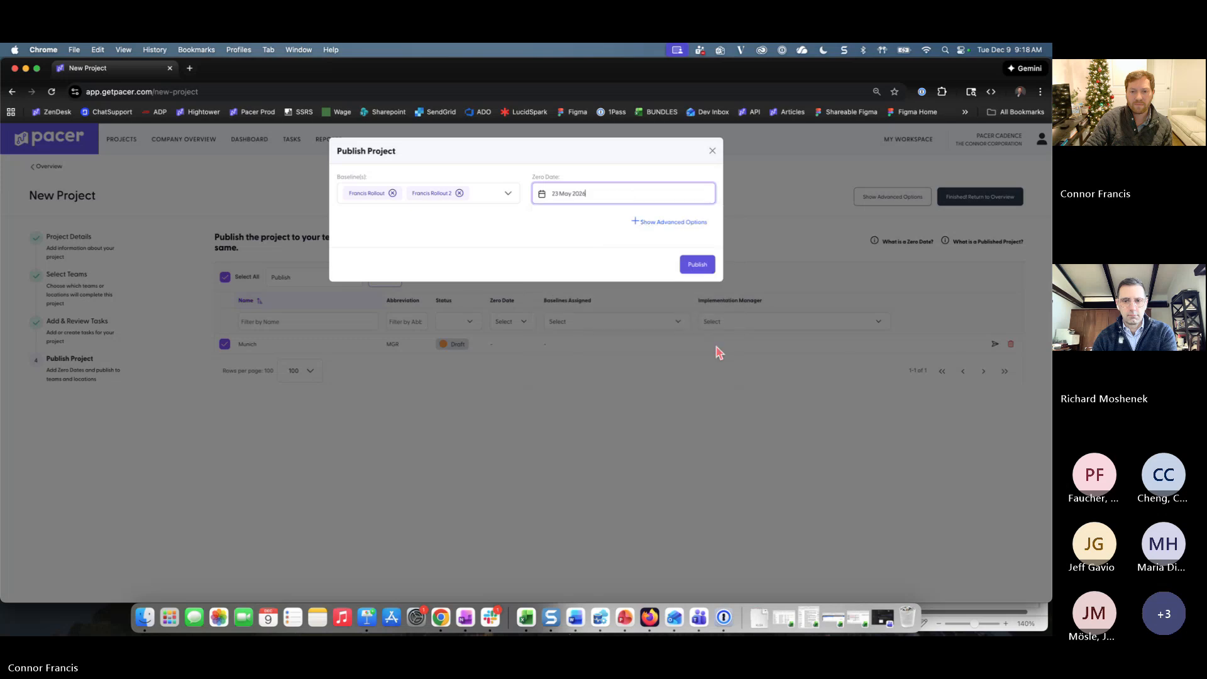
pyautogui.click(702, 269)
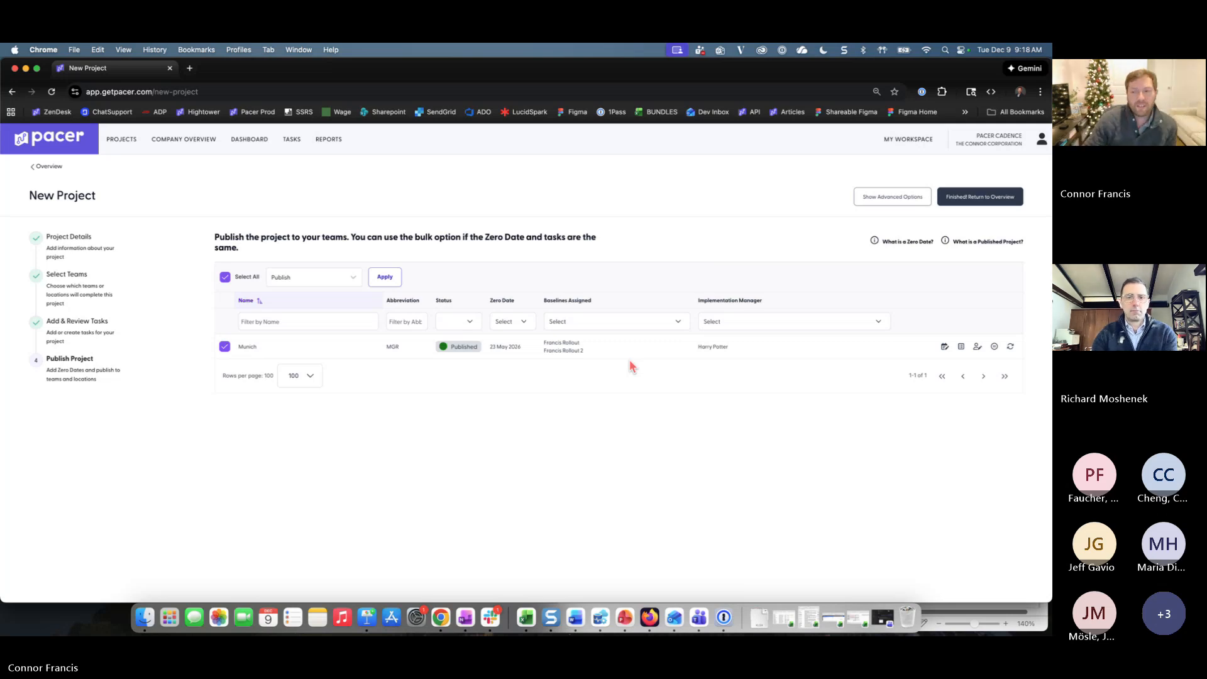
# - Finish the new project's setup, and open the list of projects in the Project Control Hub
pyautogui.click(974, 199)
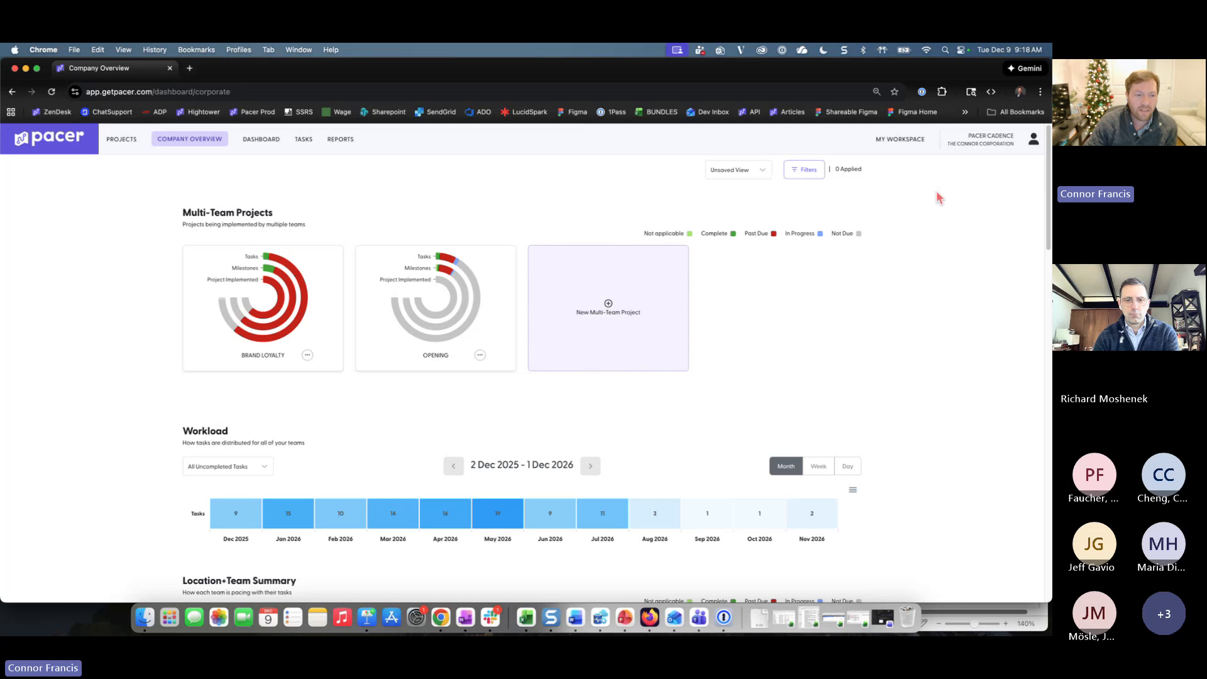
pyautogui.moveTo(128, 150)
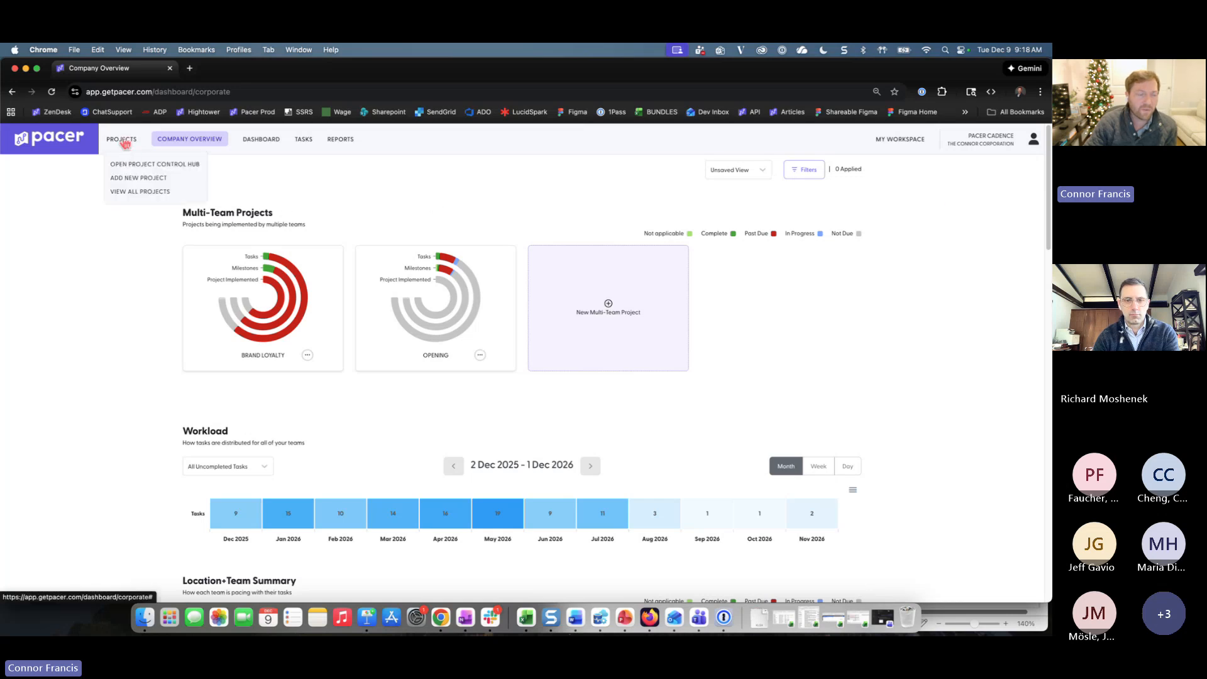
pyautogui.click(135, 164)
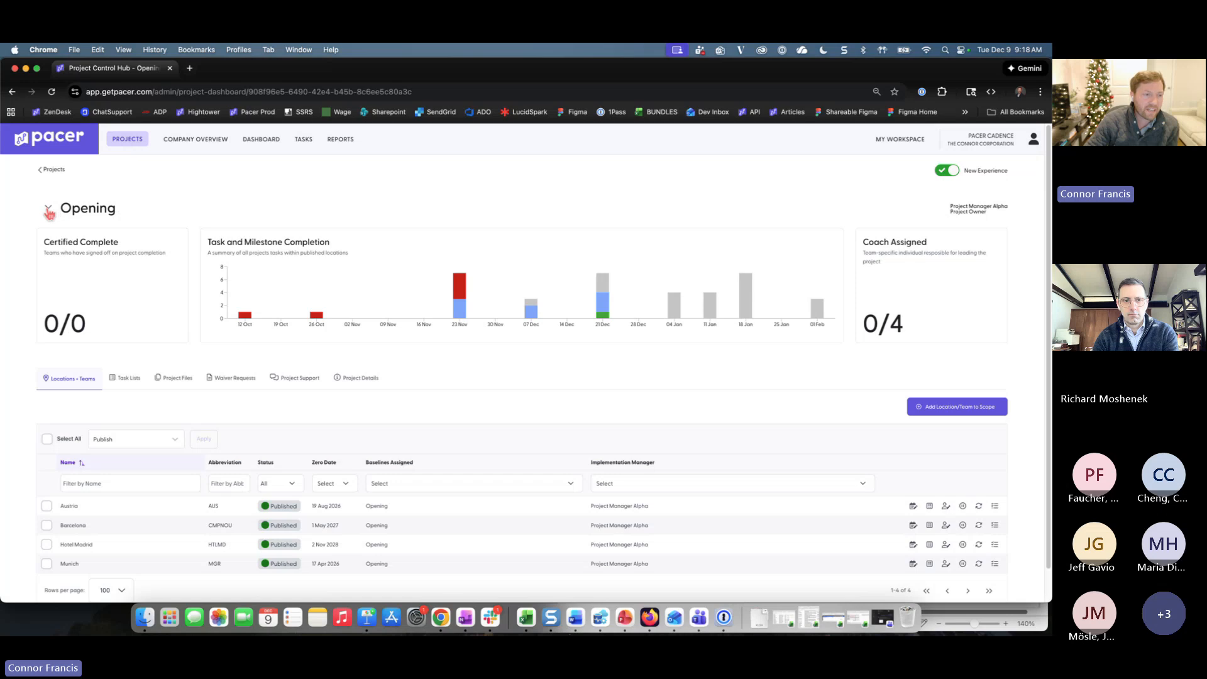
pyautogui.click(48, 210)
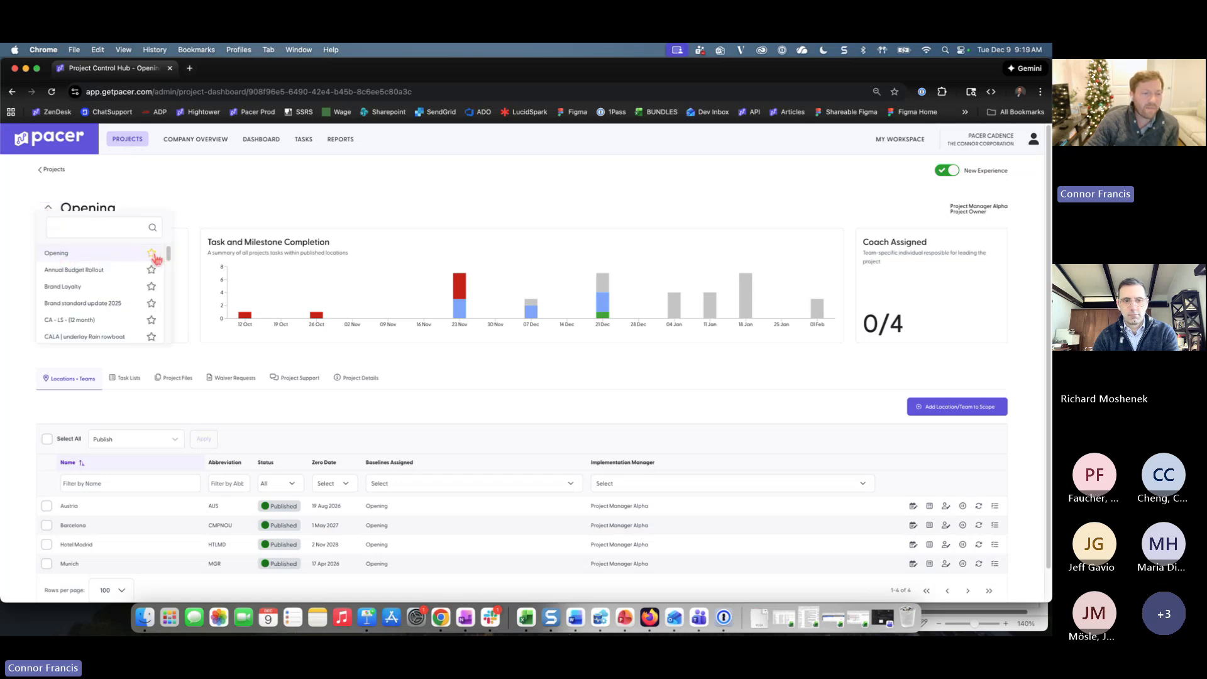
pyautogui.moveTo(124, 139)
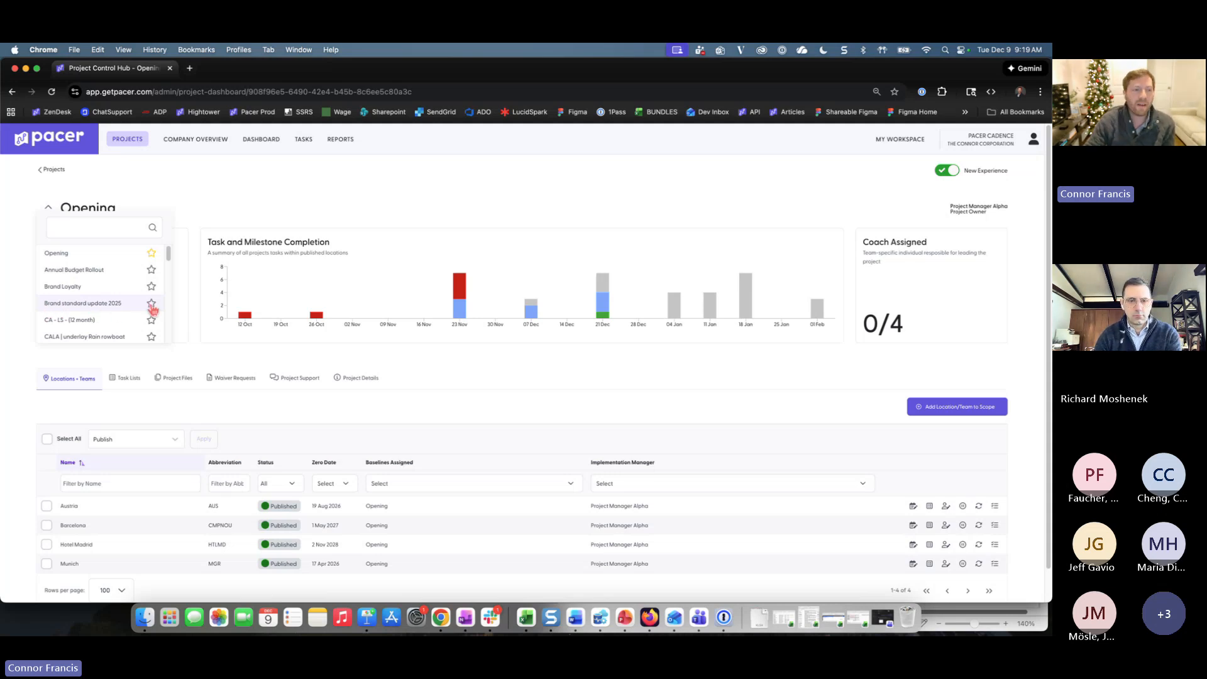
# - Find the newly created rollout project in the project list and open it
pyautogui.moveTo(125, 141)
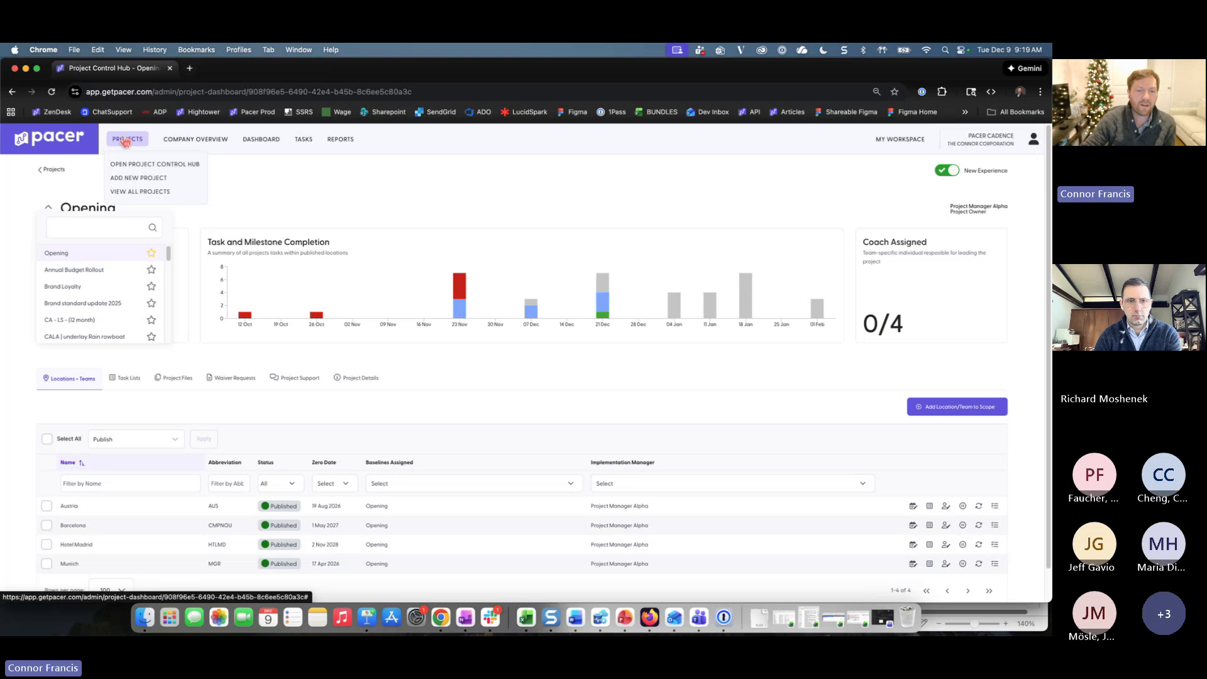
pyautogui.click(87, 225)
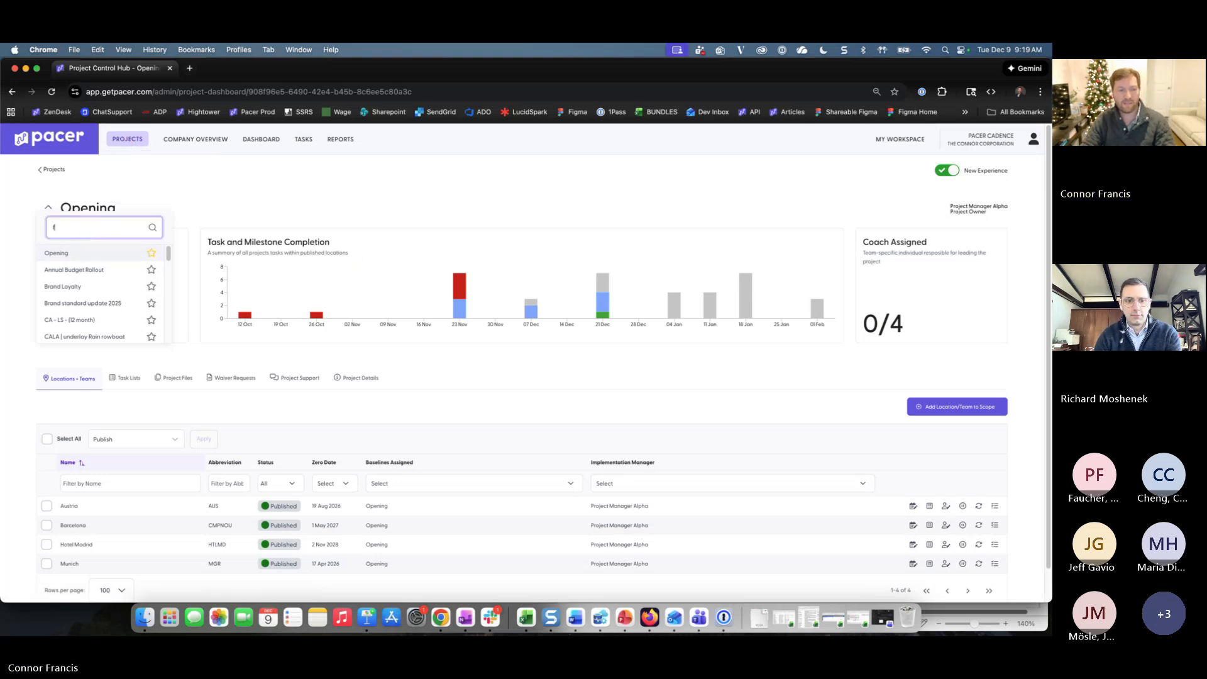
pyautogui.write('fra')
pyautogui.click(76, 252)
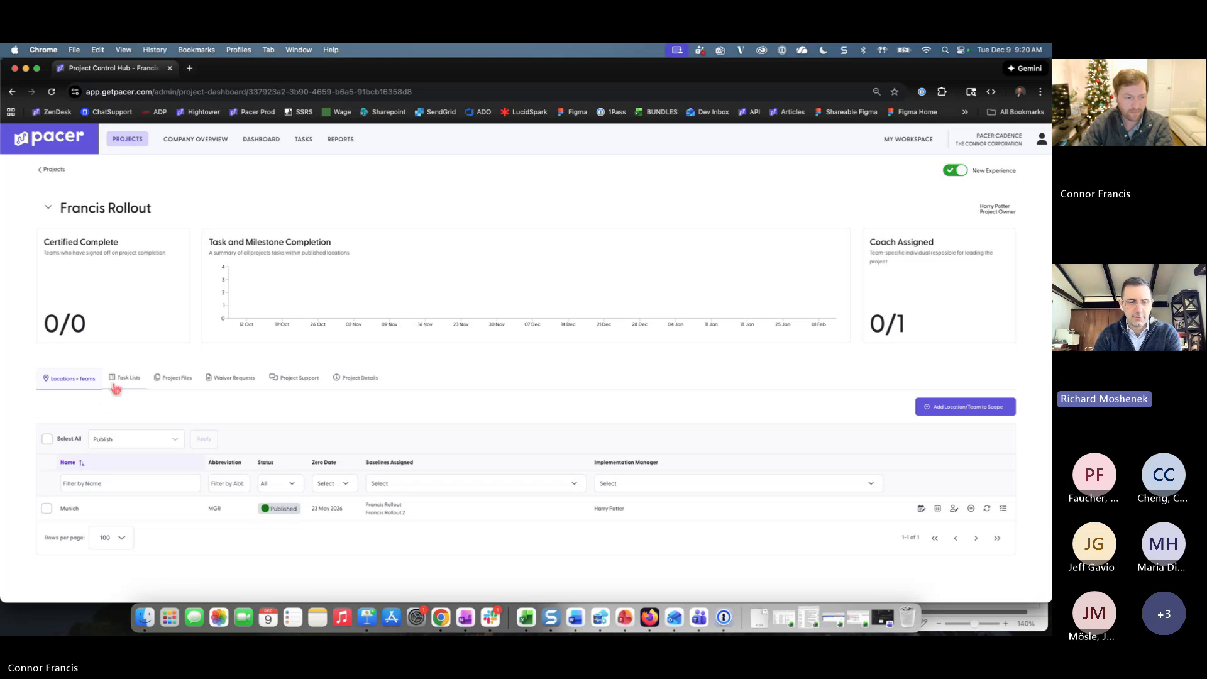
# - Examine the project's task lists by expanding both rollout baselines and reviewing their tasks
pyautogui.click(123, 378)
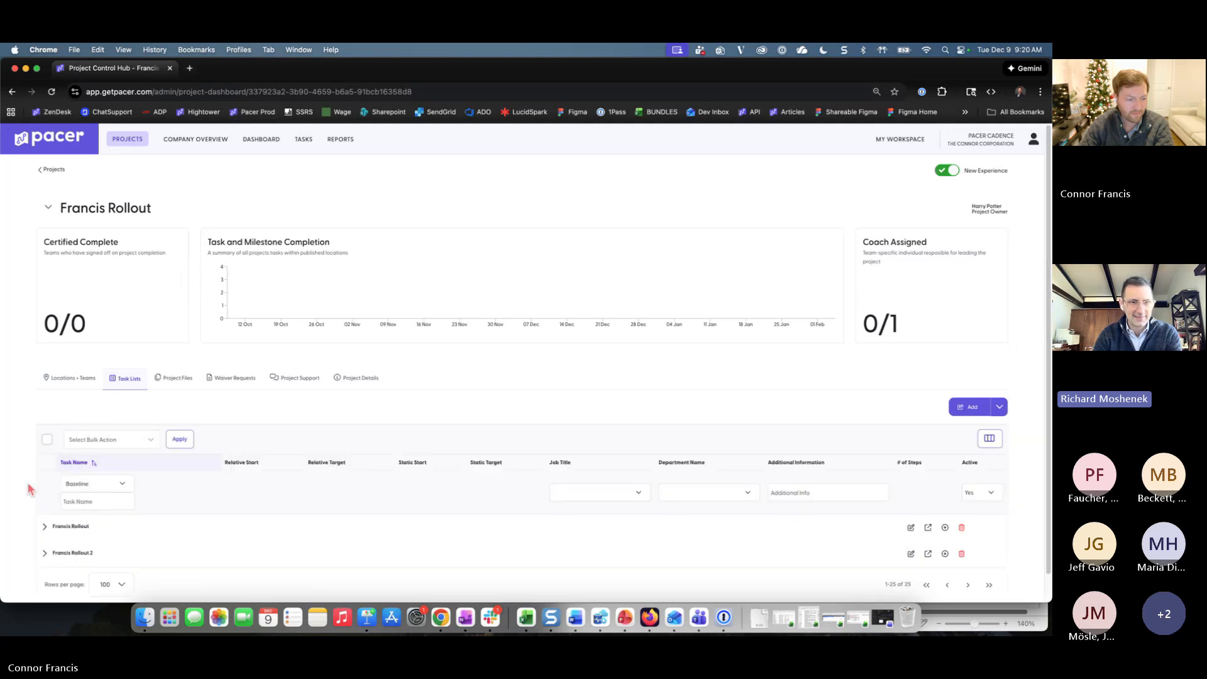
pyautogui.scroll(-1, 27, 483)
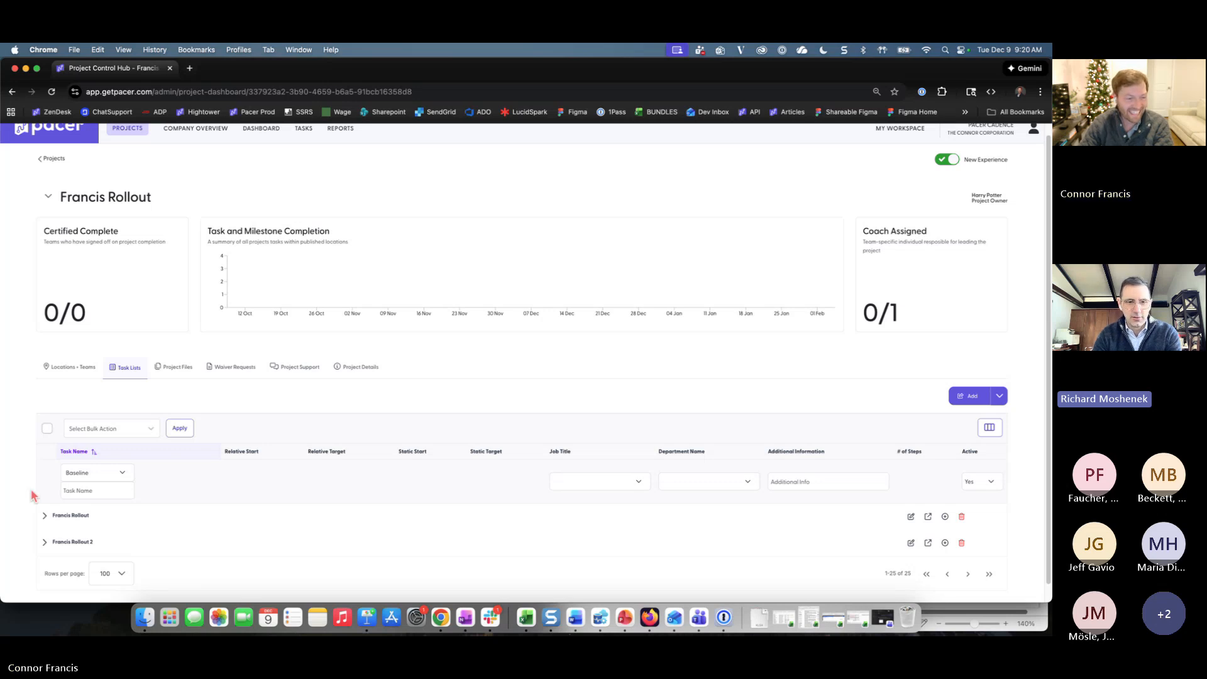
pyautogui.click(44, 514)
pyautogui.scroll(-5, 25, 495)
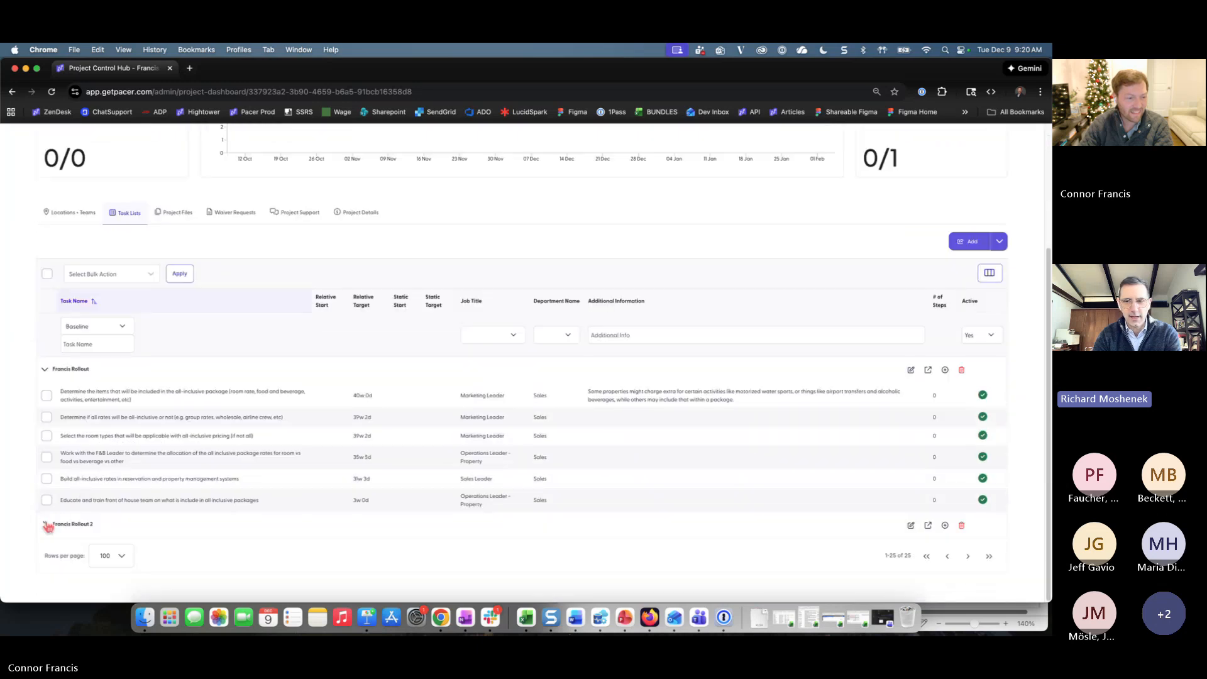
pyautogui.click(46, 525)
pyautogui.scroll(-2, 248, 472)
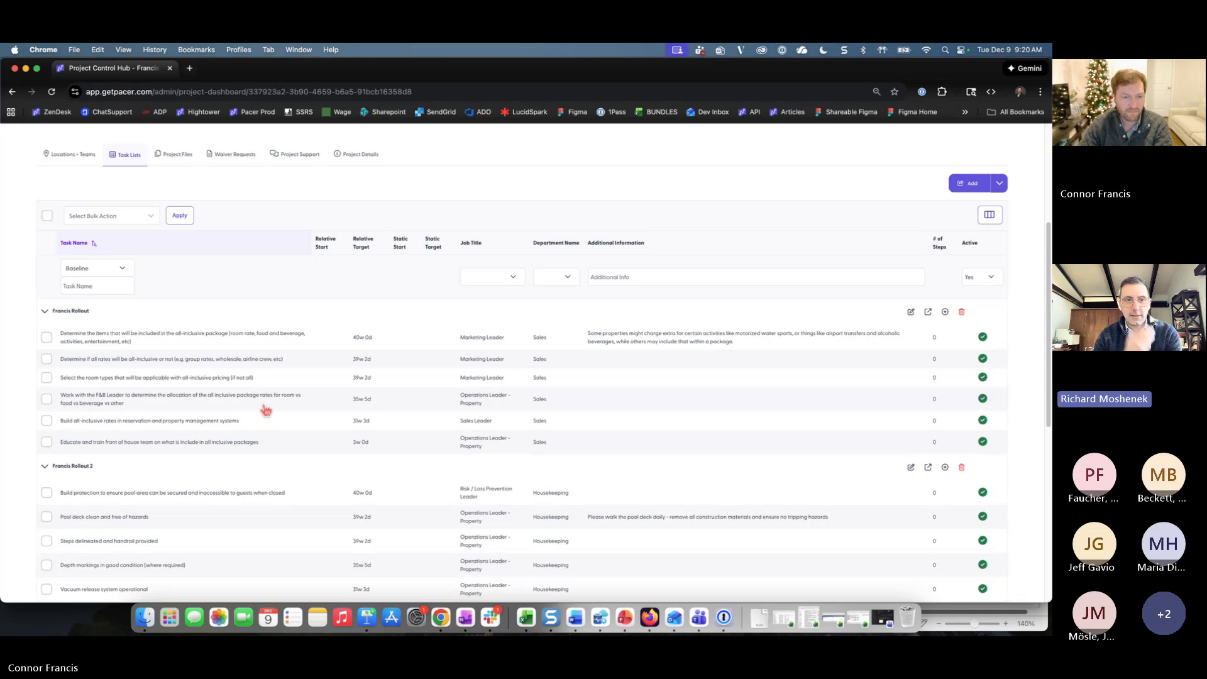
pyautogui.scroll(1, 266, 410)
pyautogui.scroll(5, 266, 410)
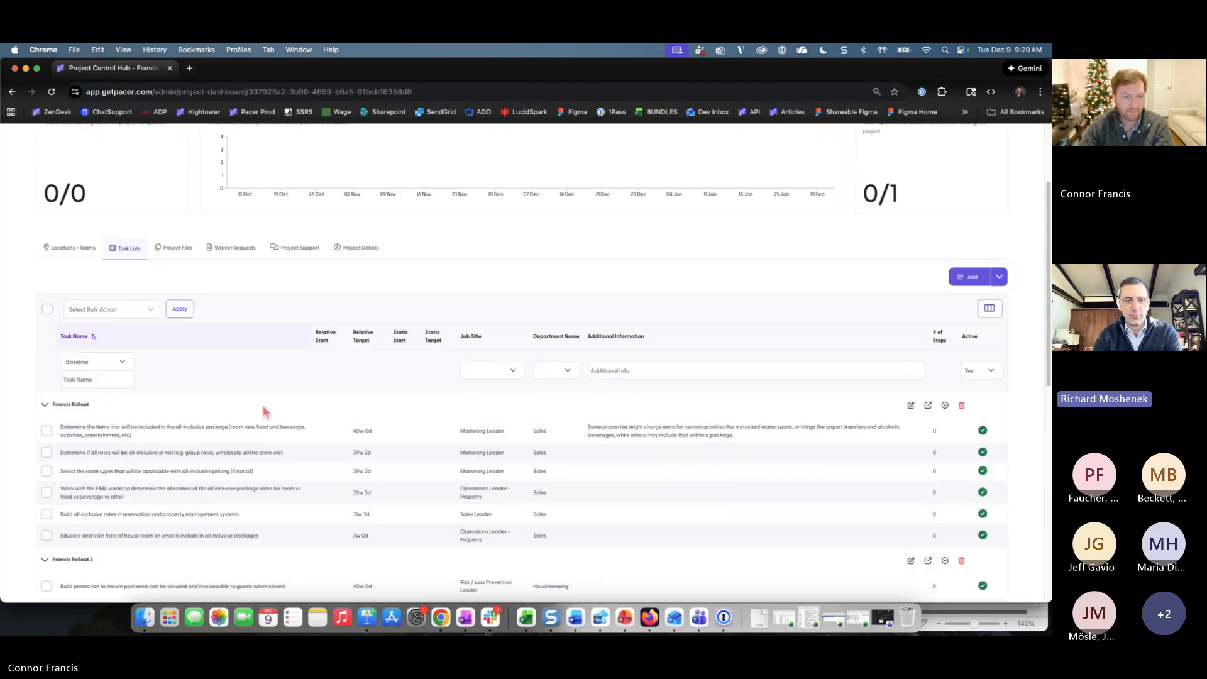
pyautogui.scroll(4, 215, 401)
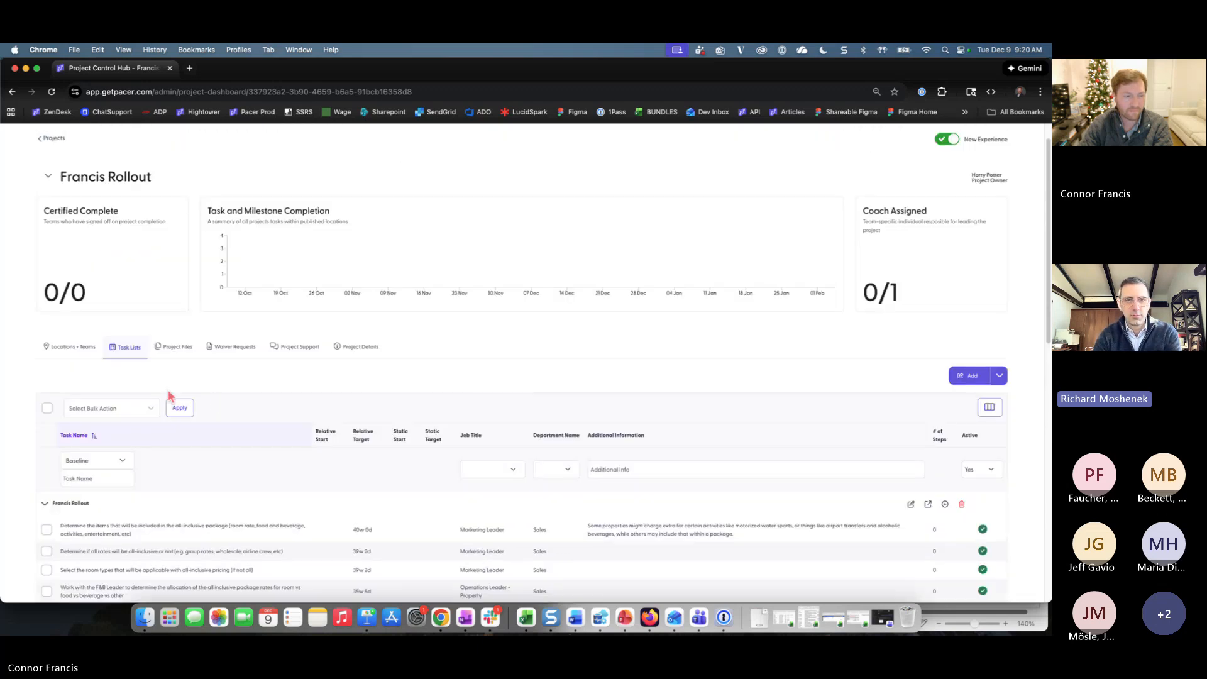
# - Filter the available locations by the Palmer brand and add all of them to the project's scope
pyautogui.click(76, 348)
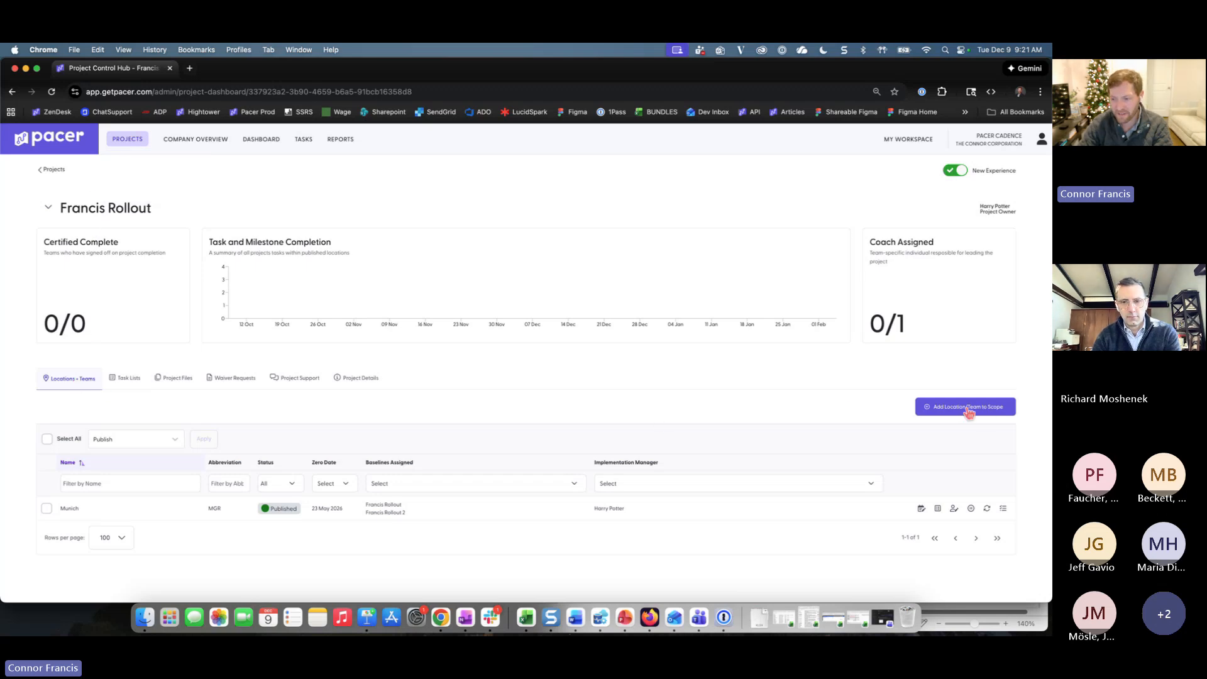
pyautogui.click(939, 409)
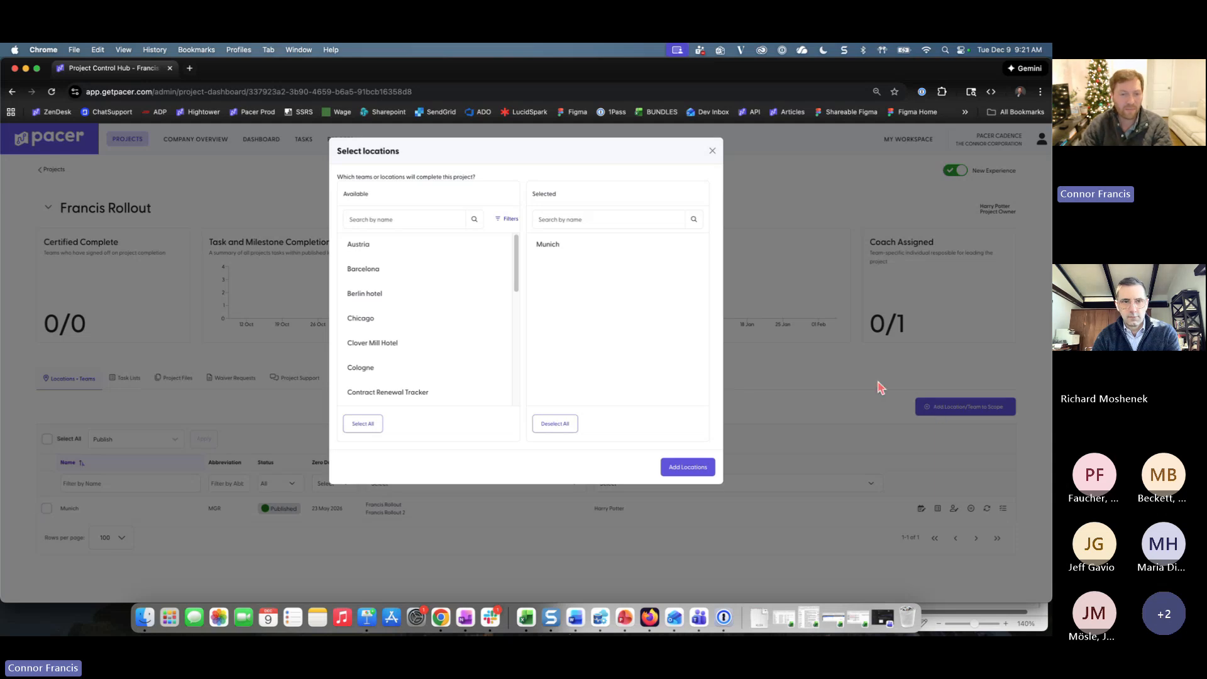
pyautogui.click(511, 221)
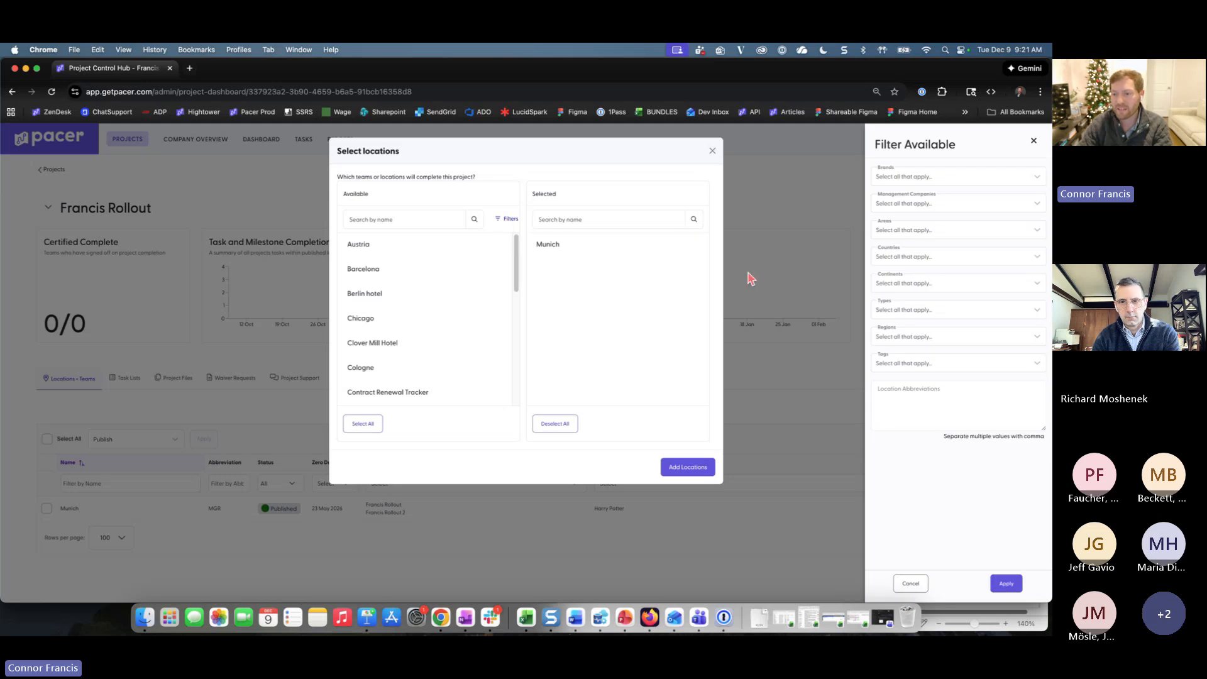
pyautogui.click(919, 183)
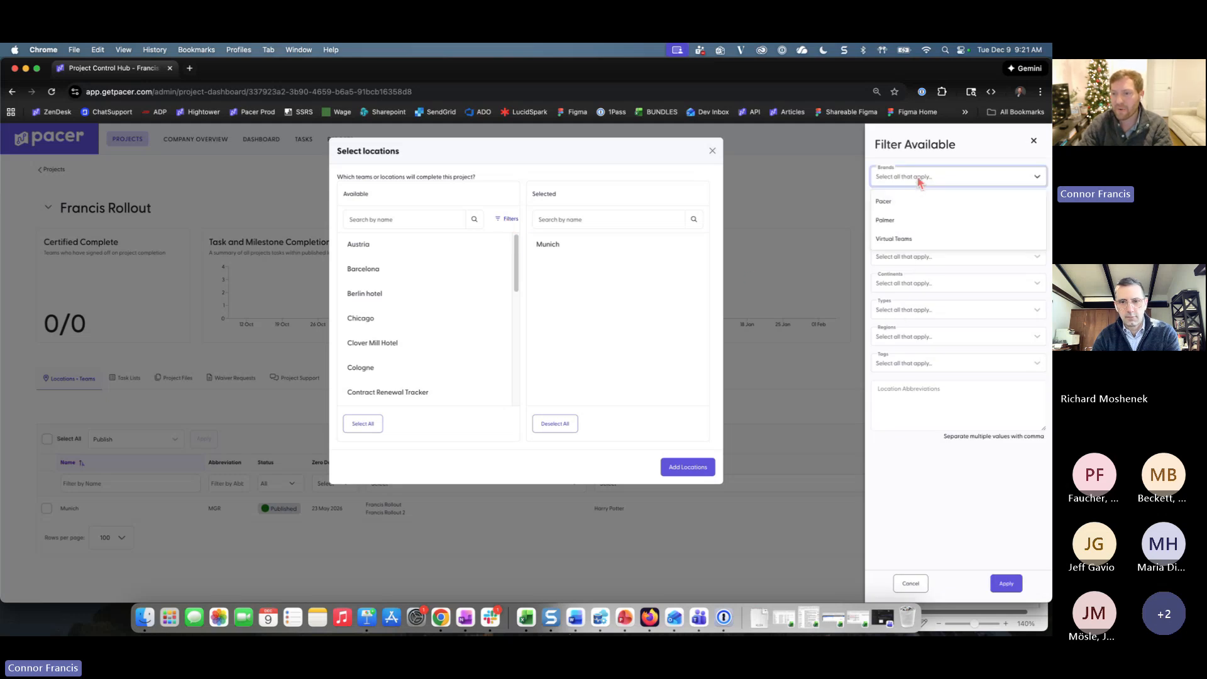
pyautogui.click(902, 222)
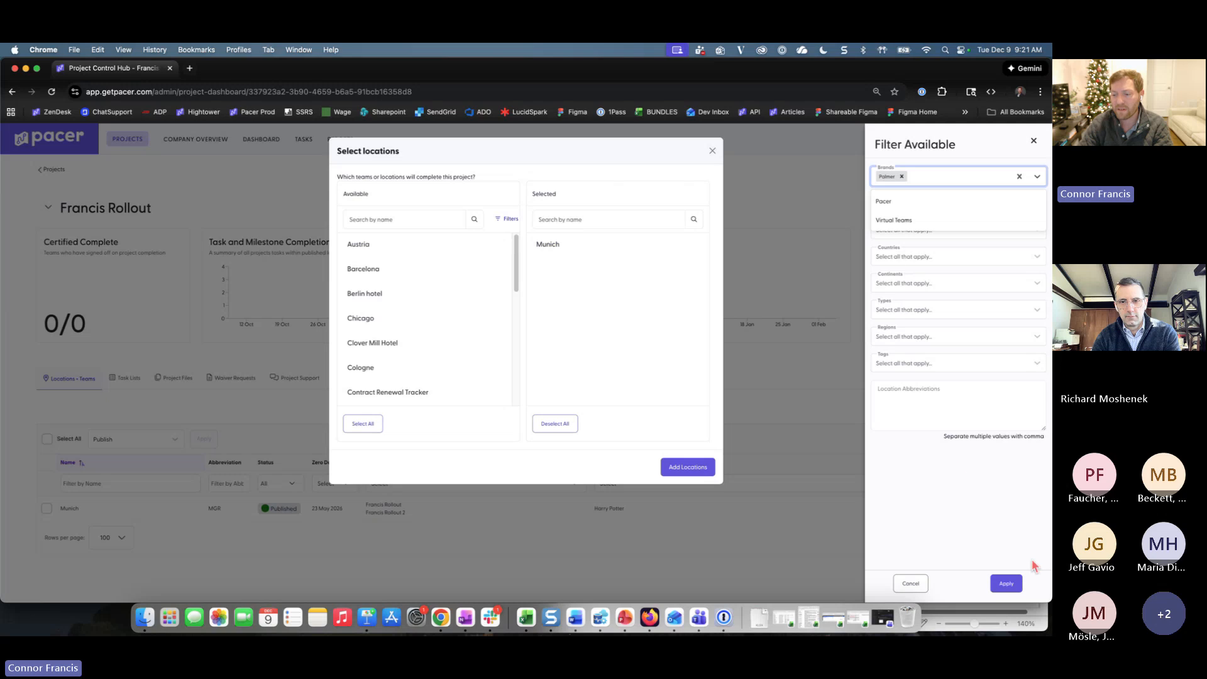
pyautogui.click(1010, 583)
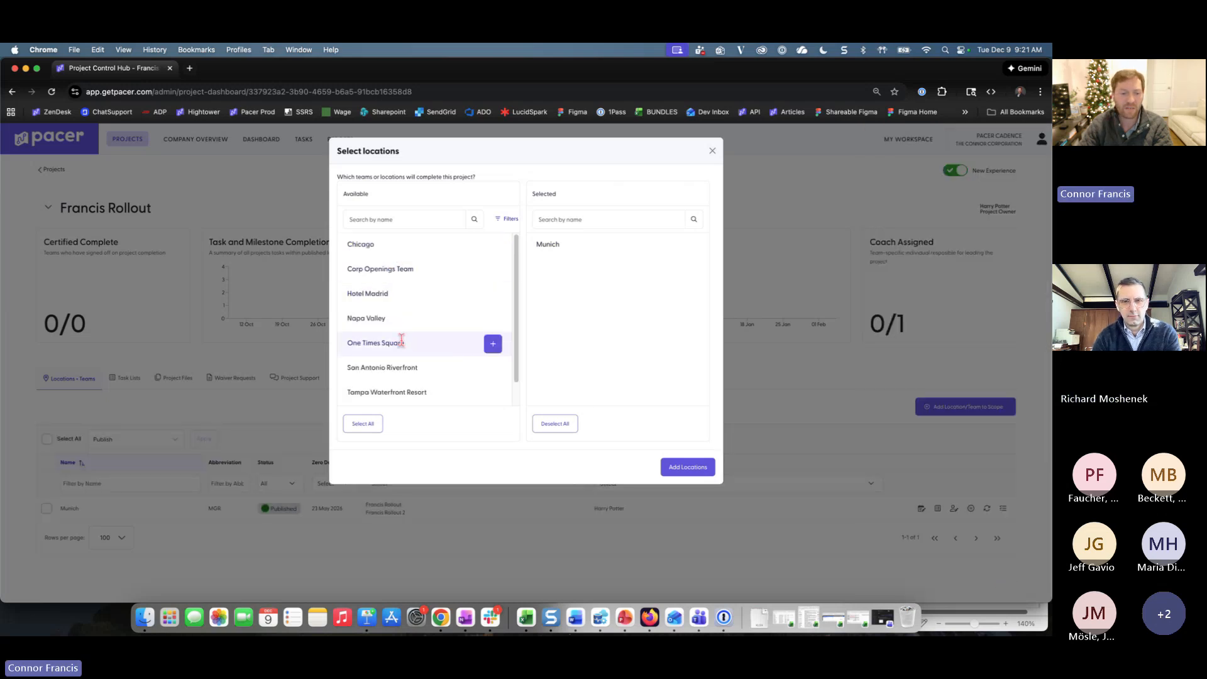
pyautogui.click(371, 427)
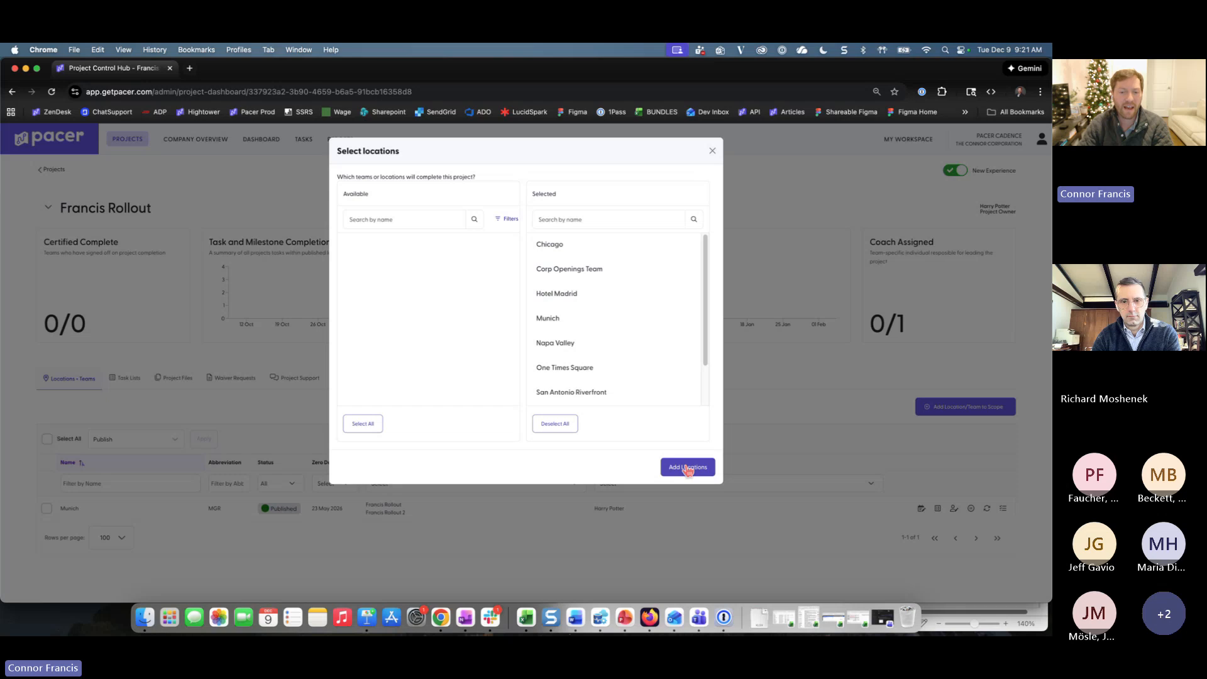
pyautogui.click(688, 468)
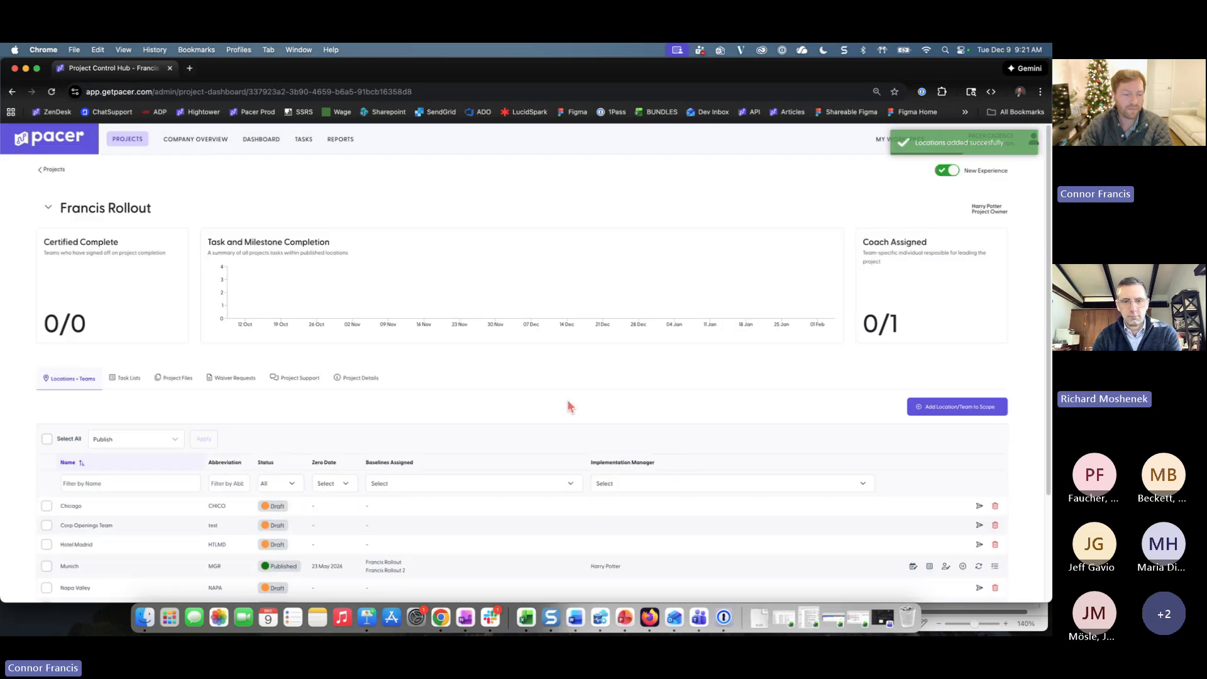
# - Select the draft locations Chicago, Corp Openings Team and One Times Square and start publishing the project to them in bulk
pyautogui.scroll(-3, 570, 406)
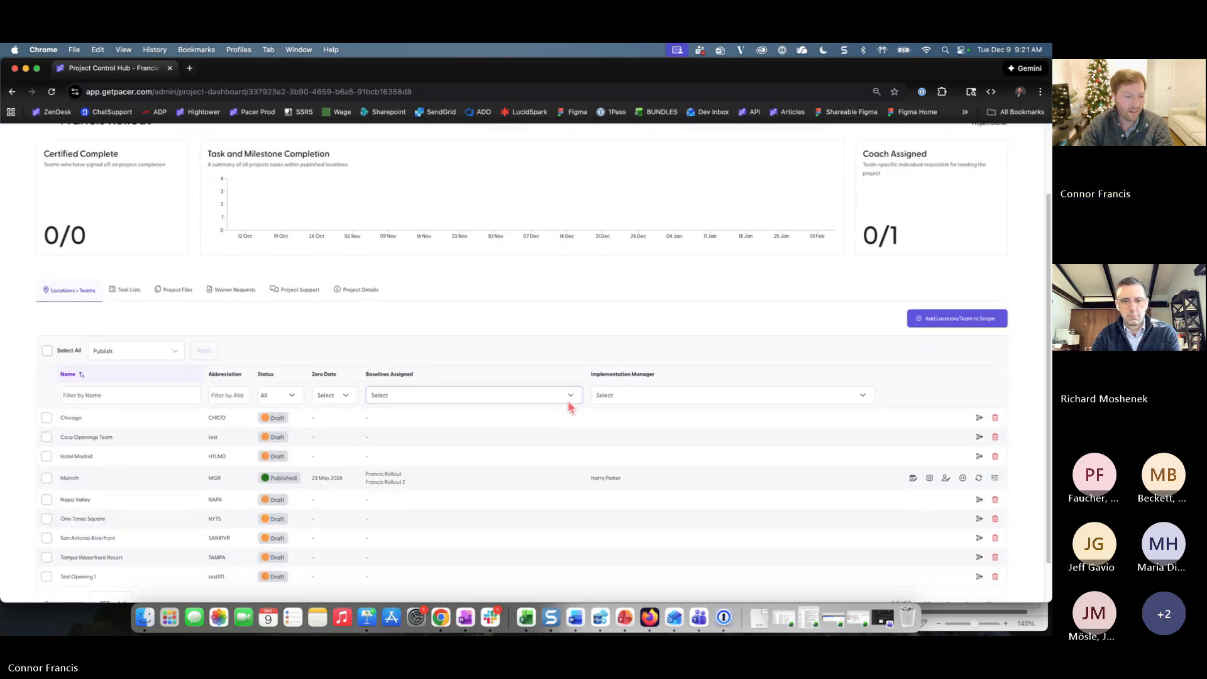
pyautogui.scroll(-1, 568, 410)
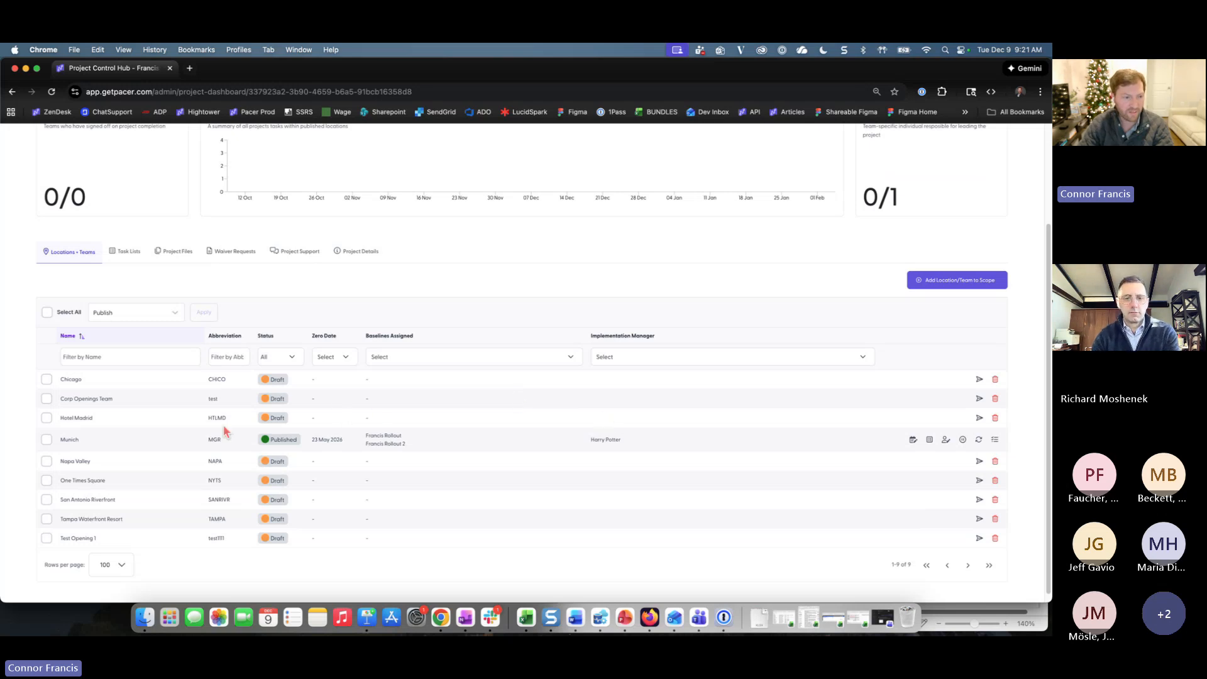
pyautogui.click(46, 379)
pyautogui.click(47, 398)
pyautogui.click(46, 480)
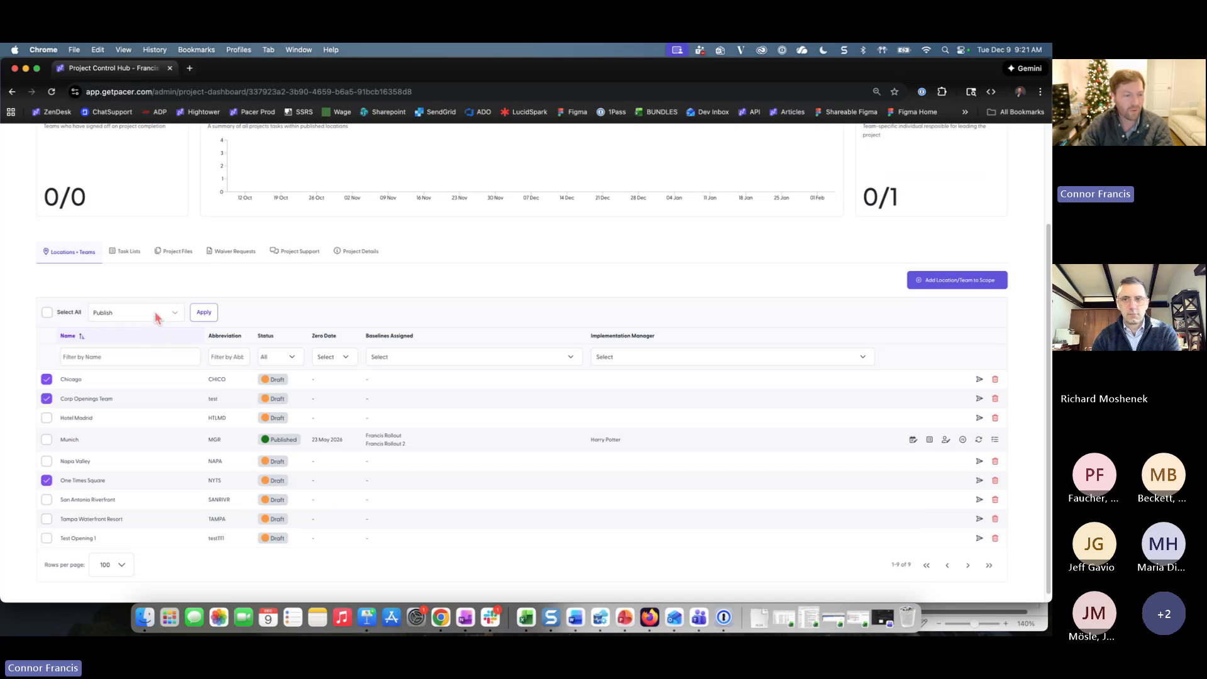
pyautogui.click(174, 313)
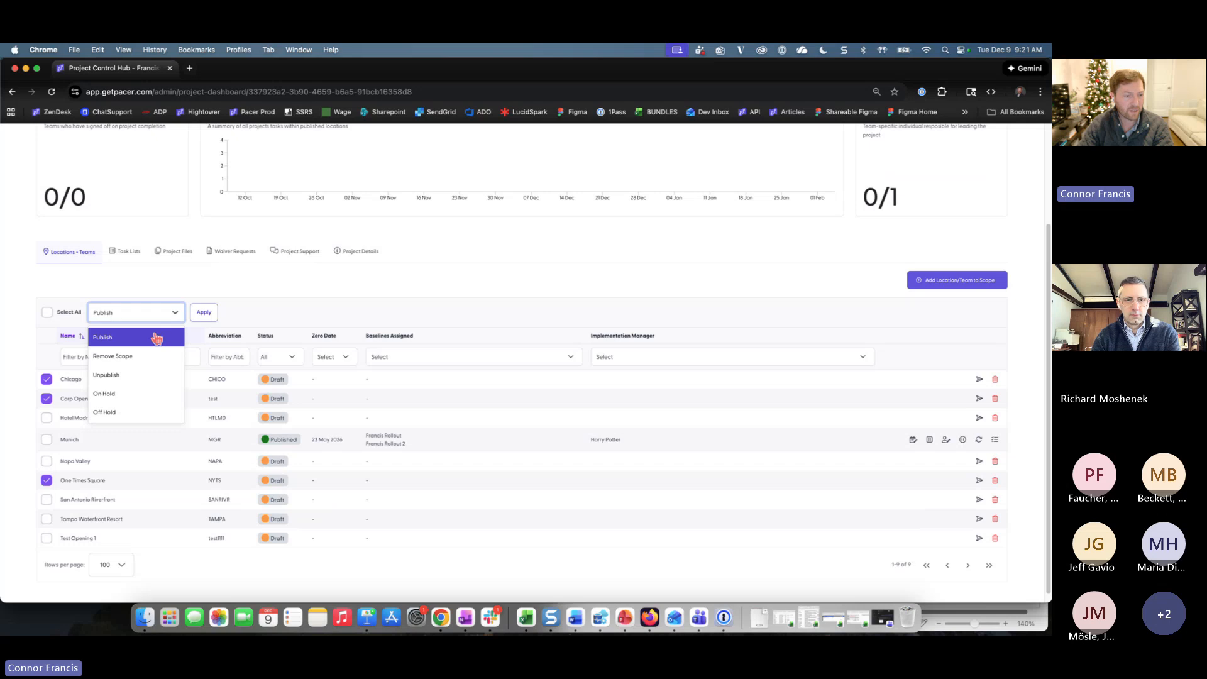
pyautogui.click(156, 338)
pyautogui.click(202, 316)
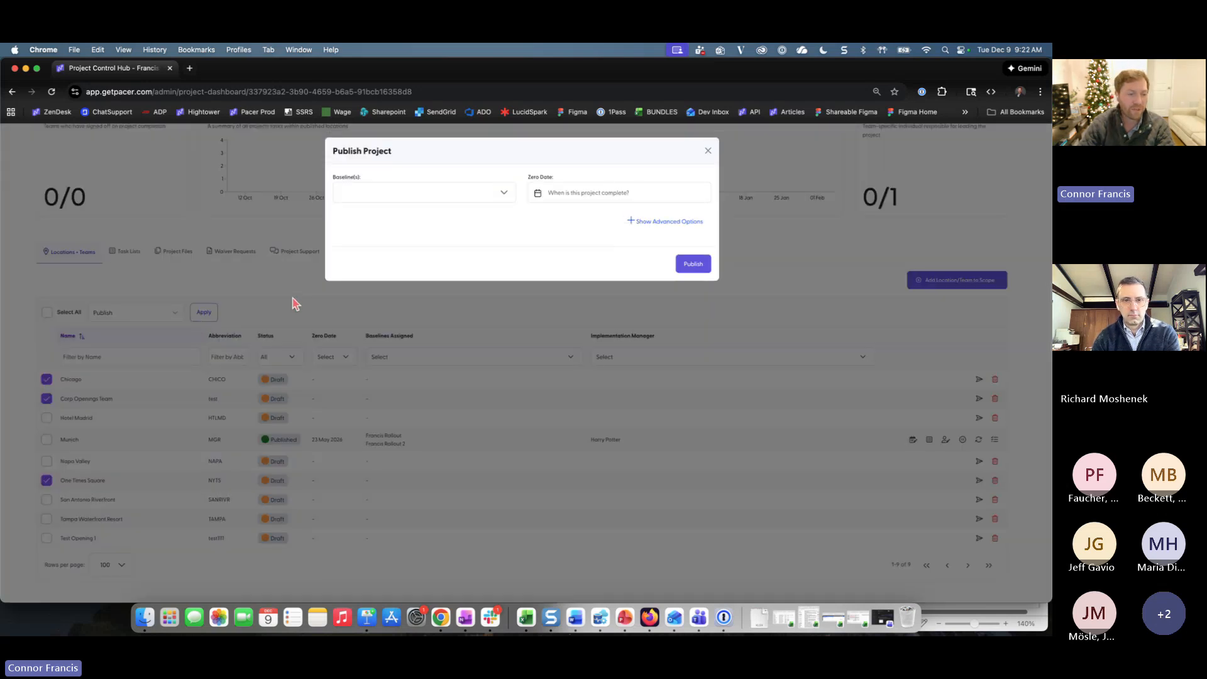
# - Publish the project to the selected locations with a zero date of 20 Feb 2026 and both rollout baselines, and clear the selection
pyautogui.click(564, 192)
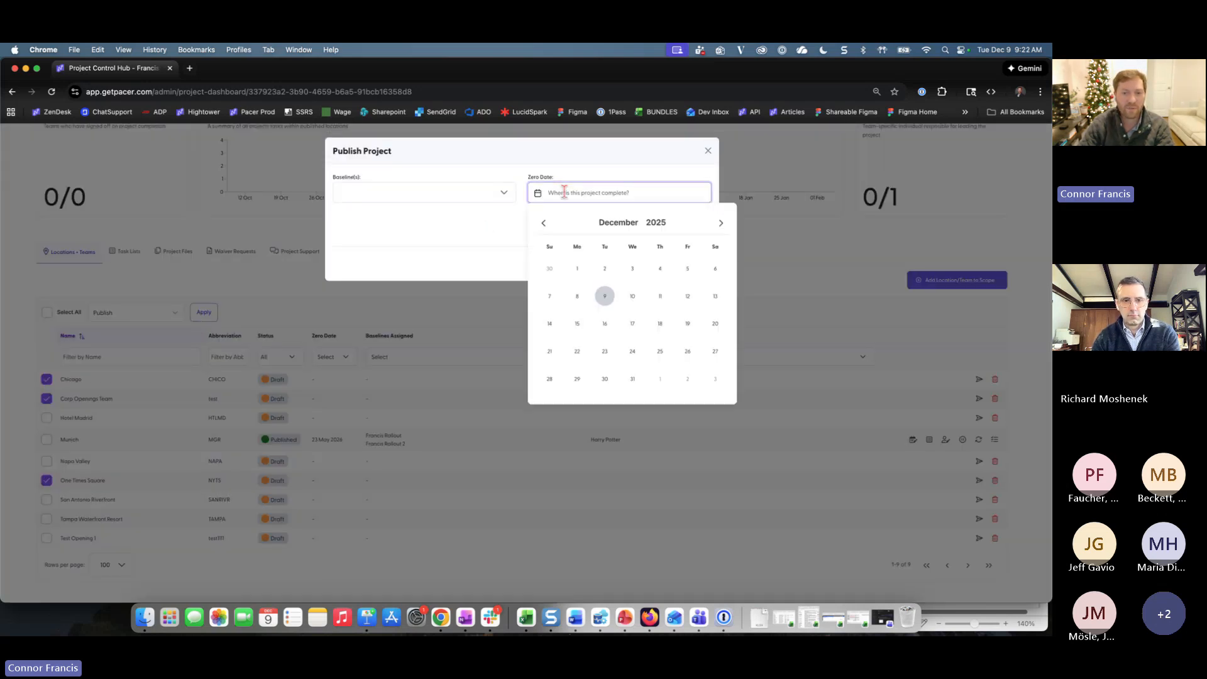
pyautogui.click(720, 223)
pyautogui.click(720, 223)
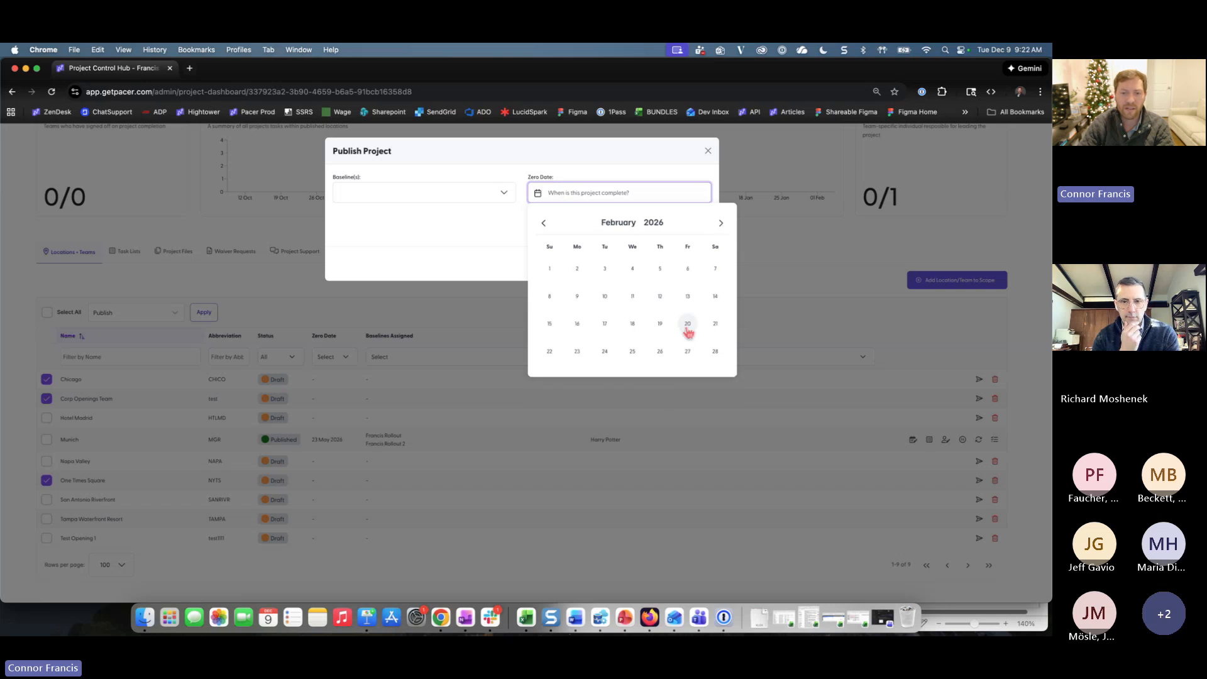
pyautogui.click(687, 324)
pyautogui.click(504, 193)
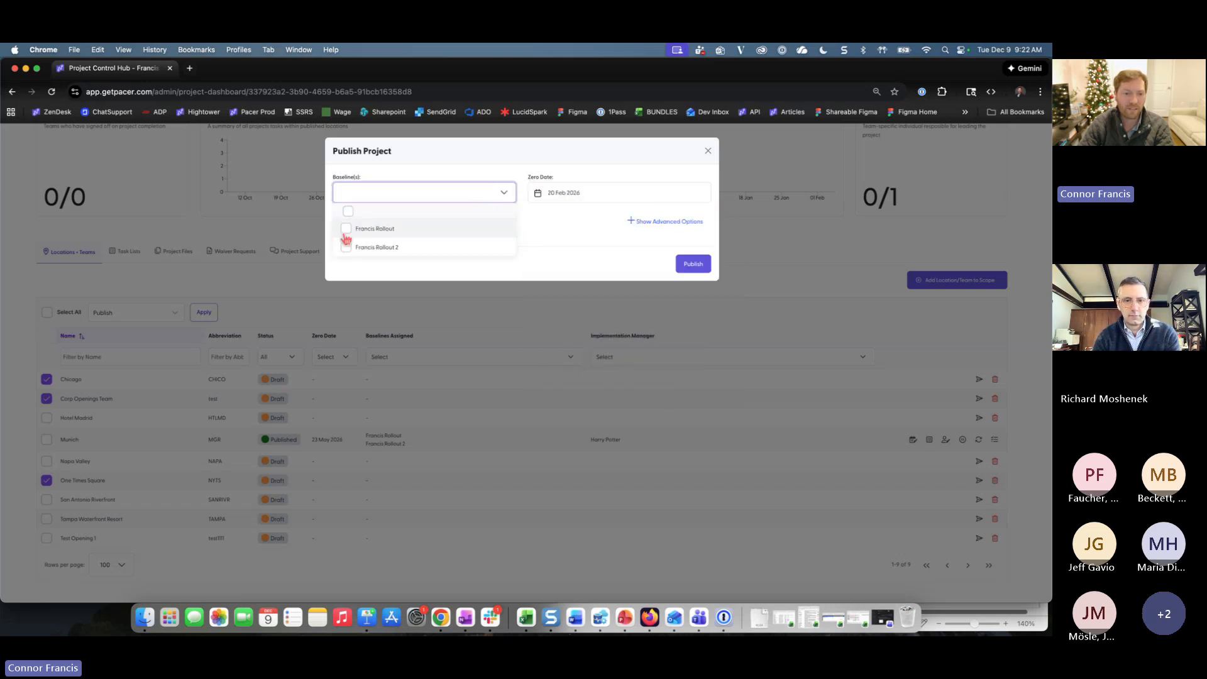
pyautogui.click(348, 210)
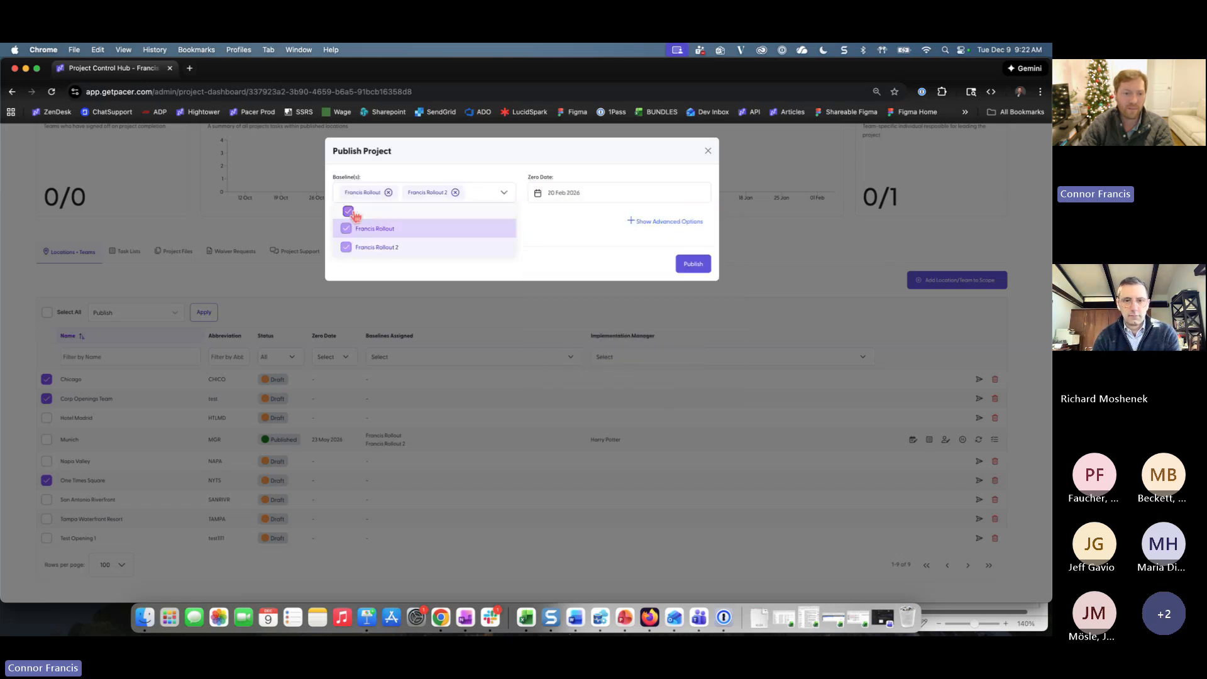
pyautogui.click(693, 263)
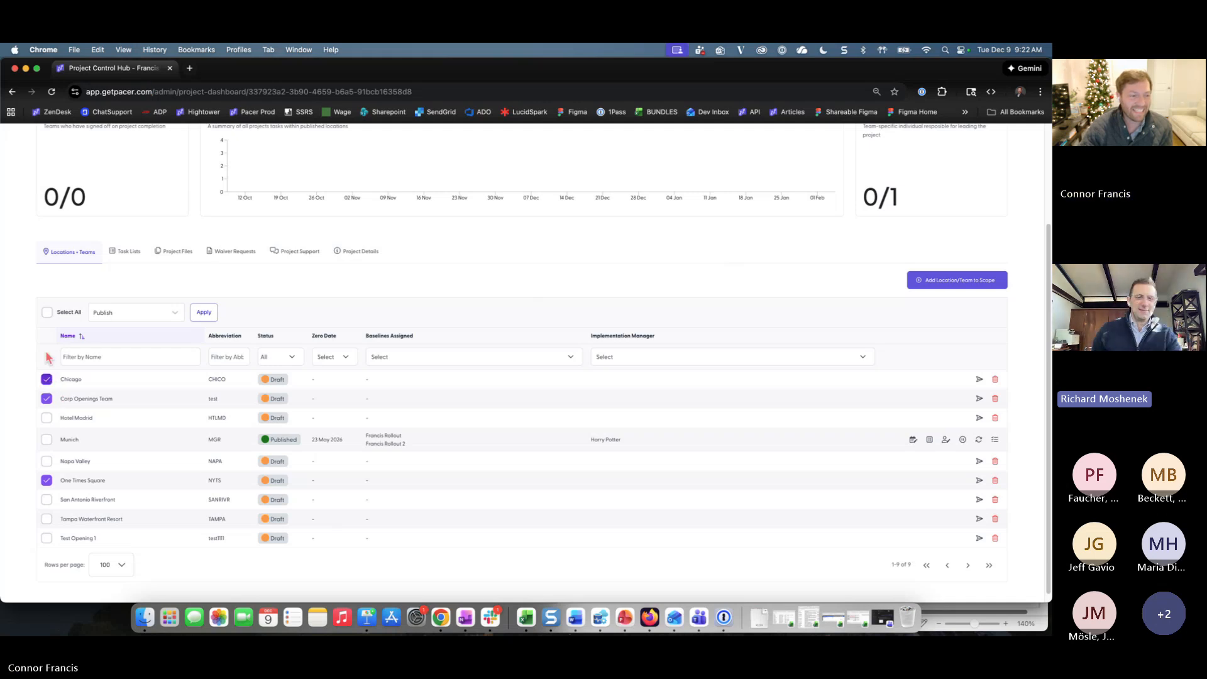
pyautogui.click(47, 312)
pyautogui.click(47, 312)
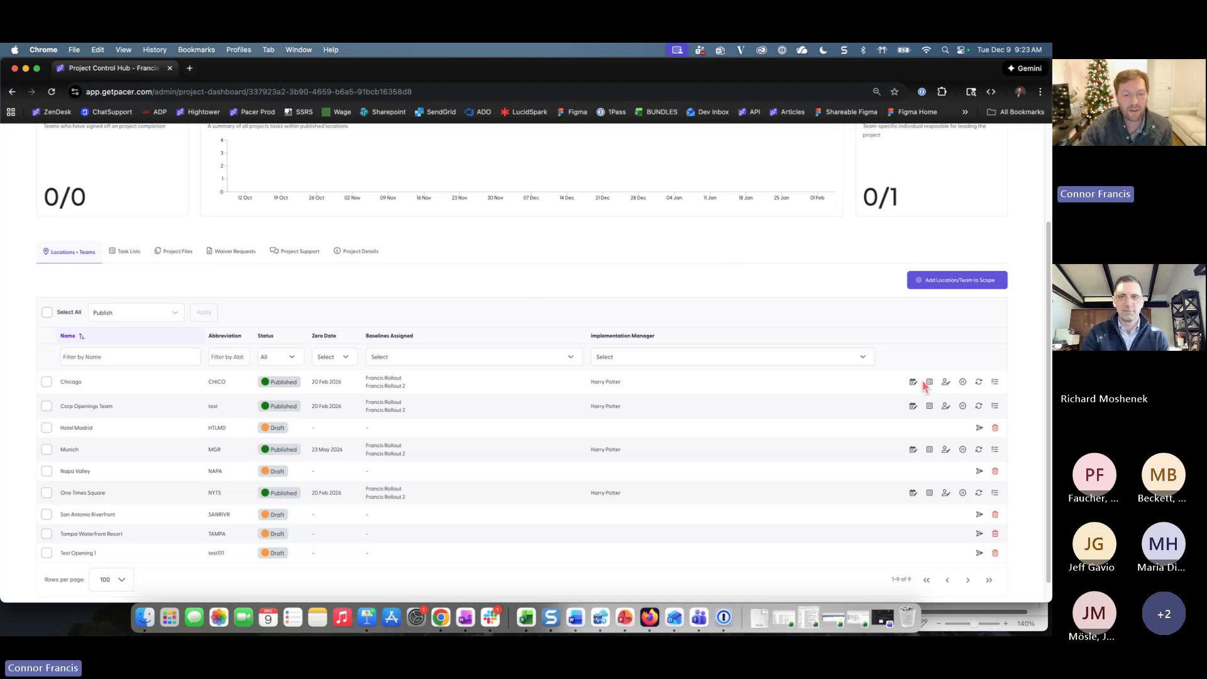
# - Reload the project page, check Chicago's task table for the project, and return to the Project Control Hub
pyautogui.click(995, 382)
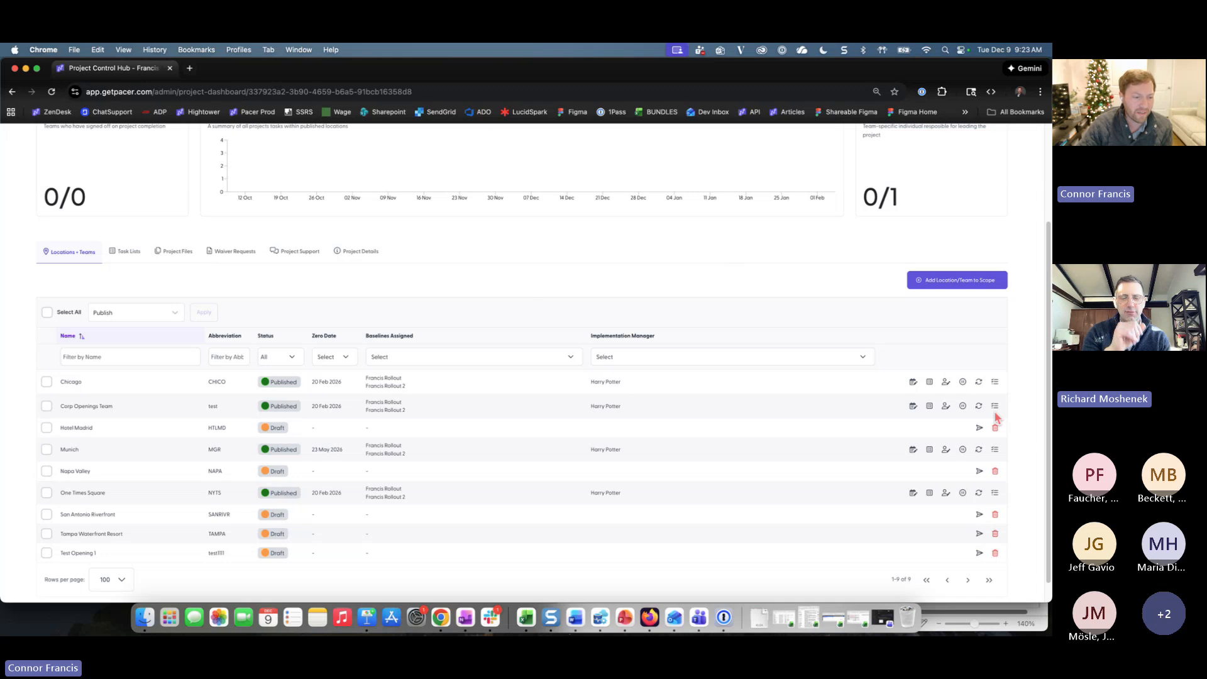
pyautogui.click(52, 92)
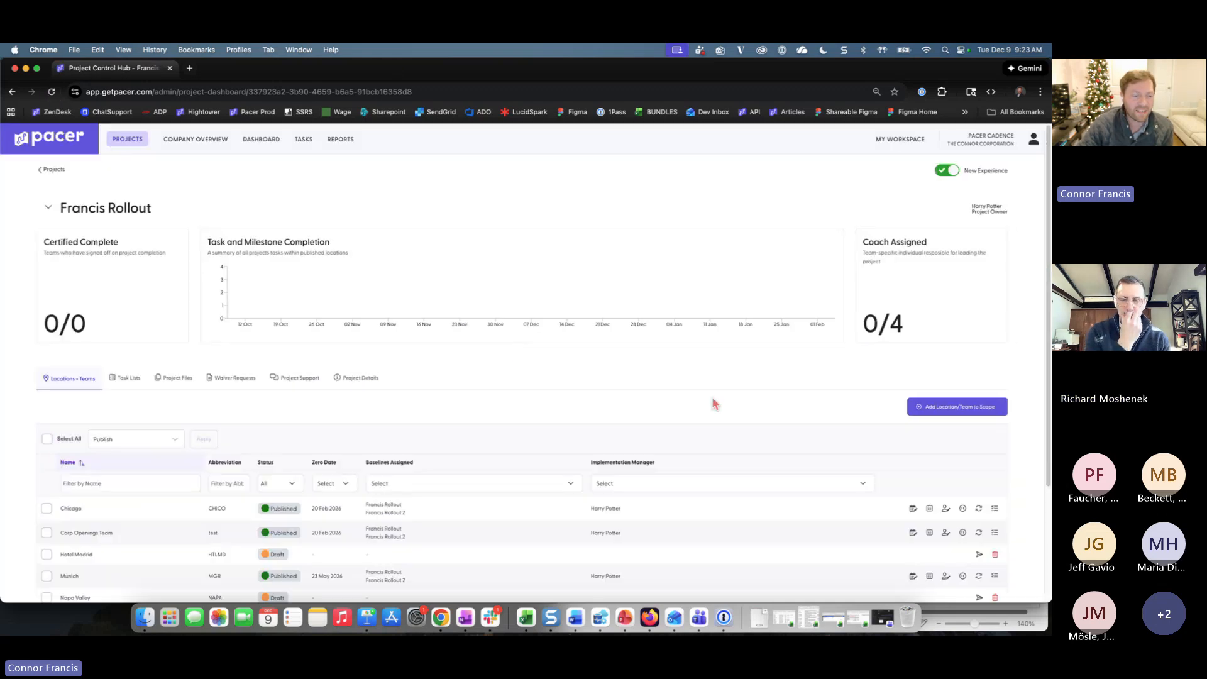
pyautogui.click(993, 509)
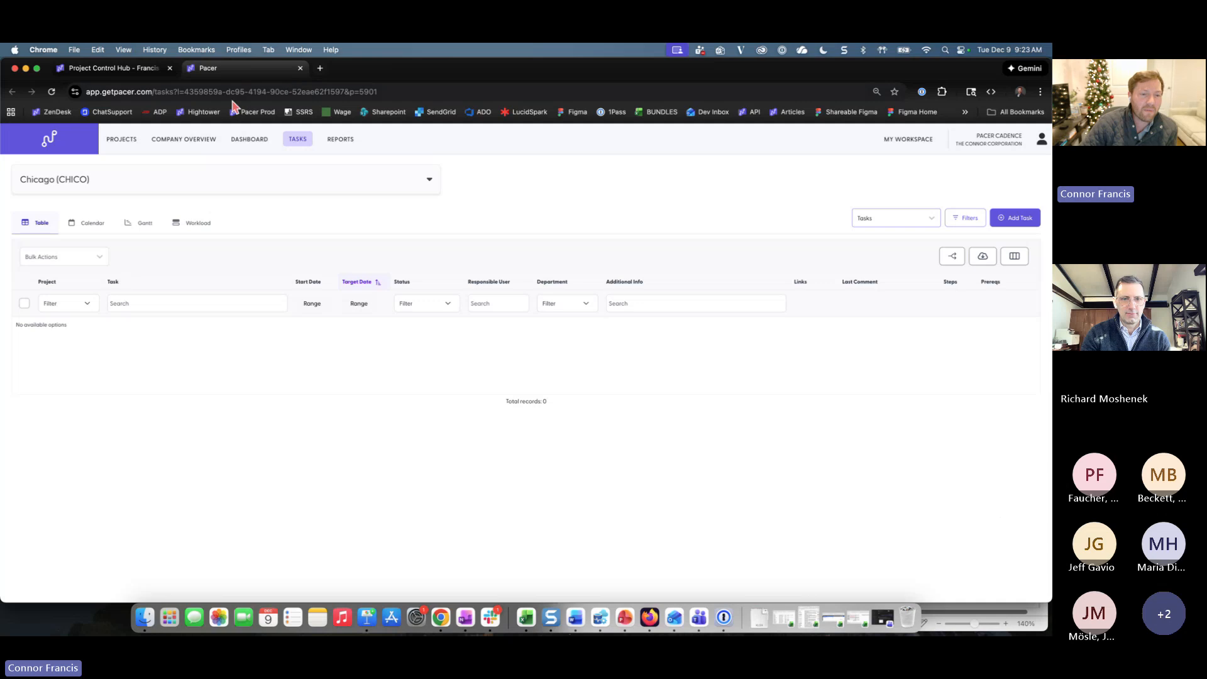
pyautogui.click(129, 71)
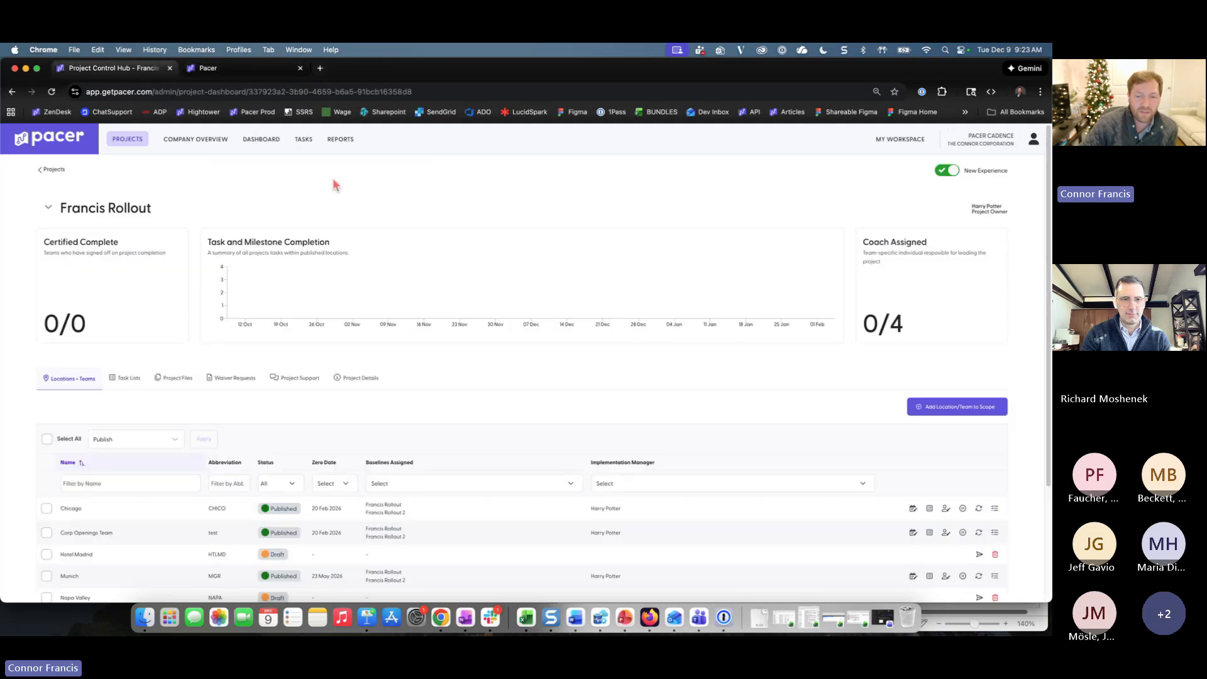
# - Check Munich's task table for the project, close the extra browser tab, and return to the Project Control Hub
pyautogui.click(995, 577)
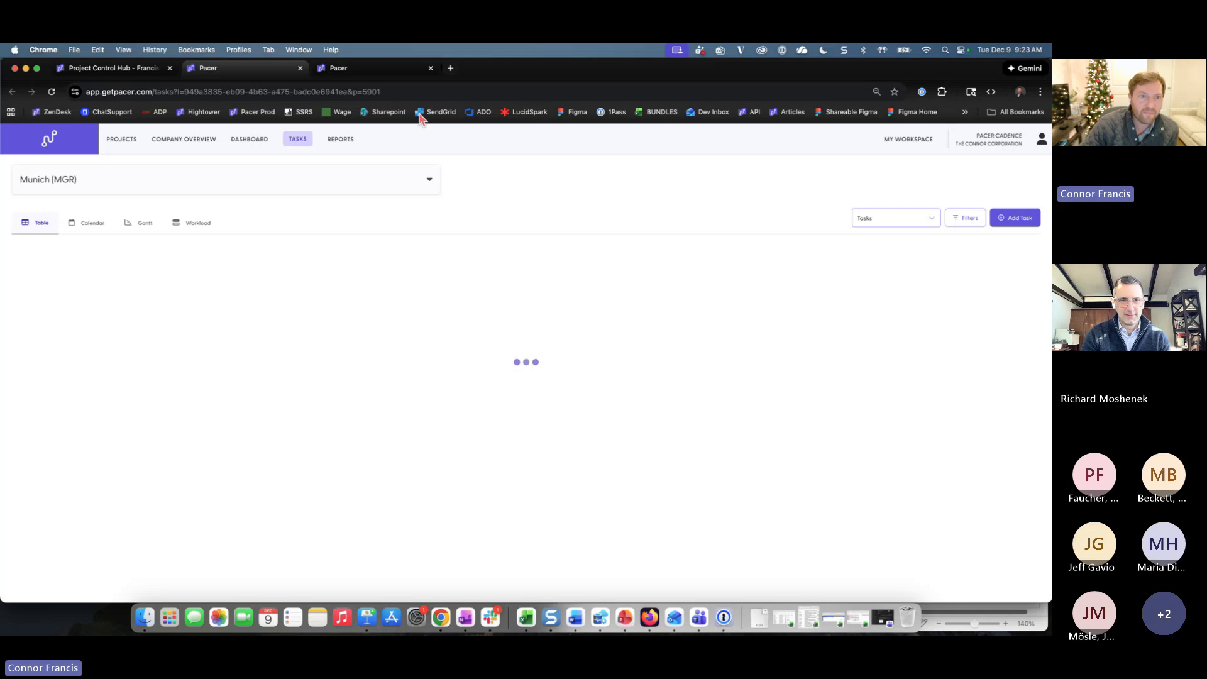
pyautogui.click(431, 68)
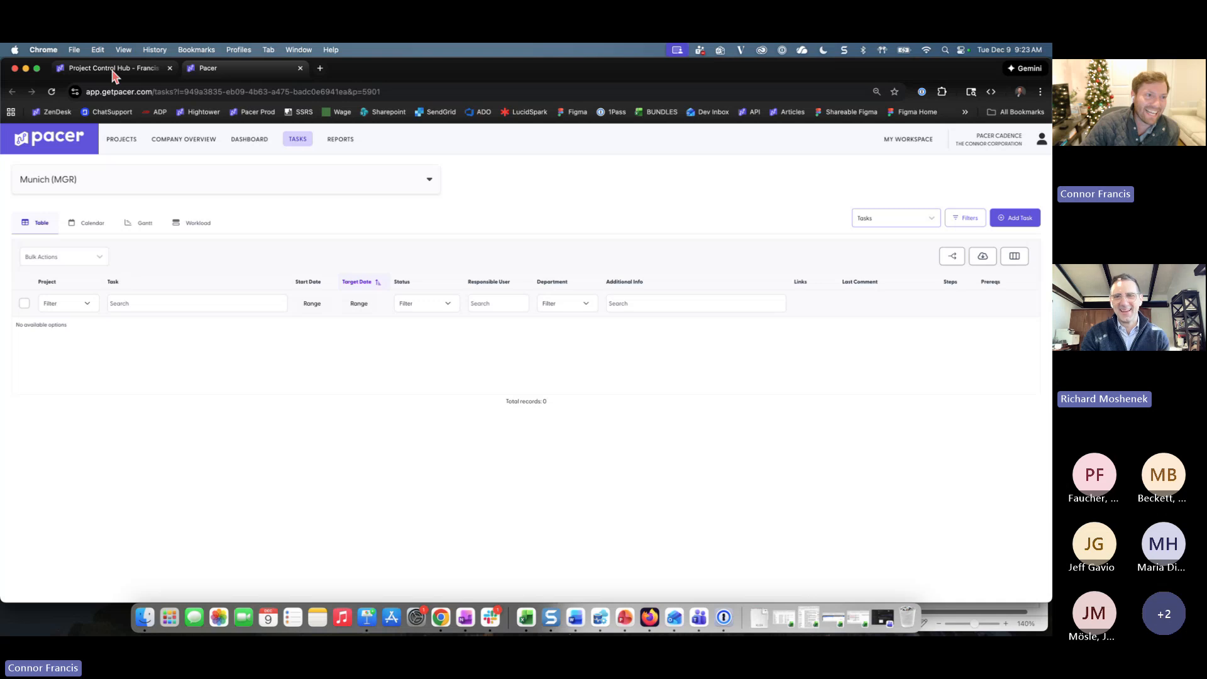
pyautogui.click(90, 73)
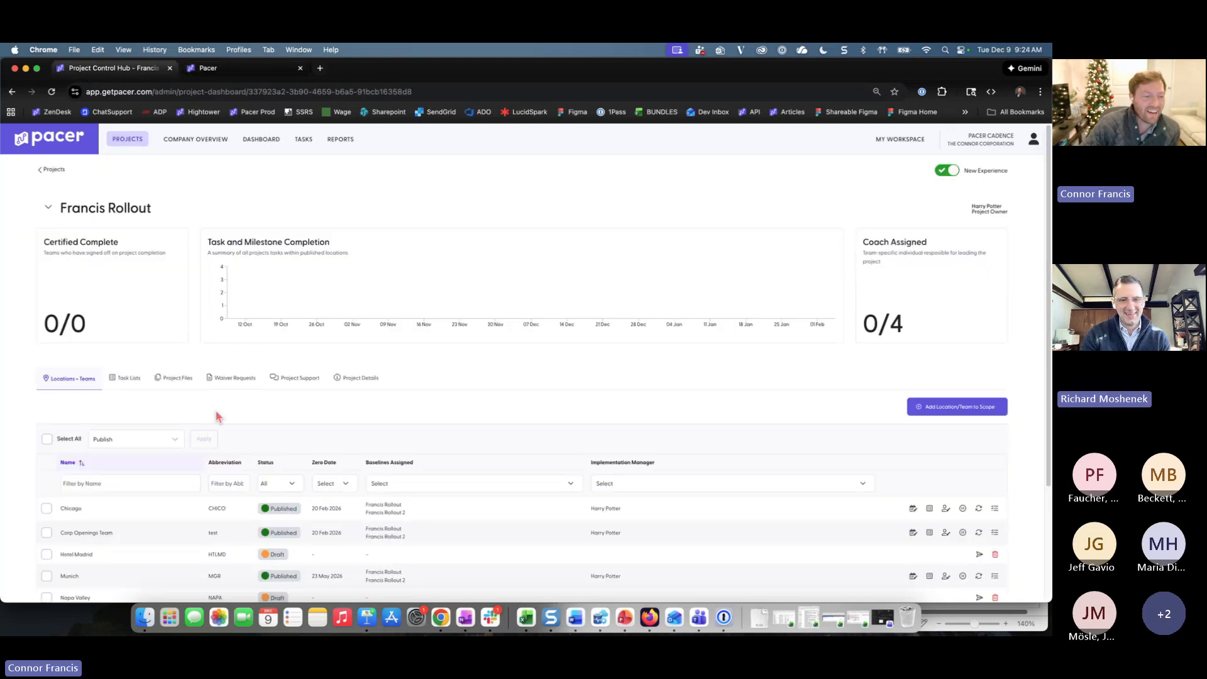
# - Open the project's task lists and expand the tasks of the Francis Rollout baseline
pyautogui.scroll(-3, 217, 416)
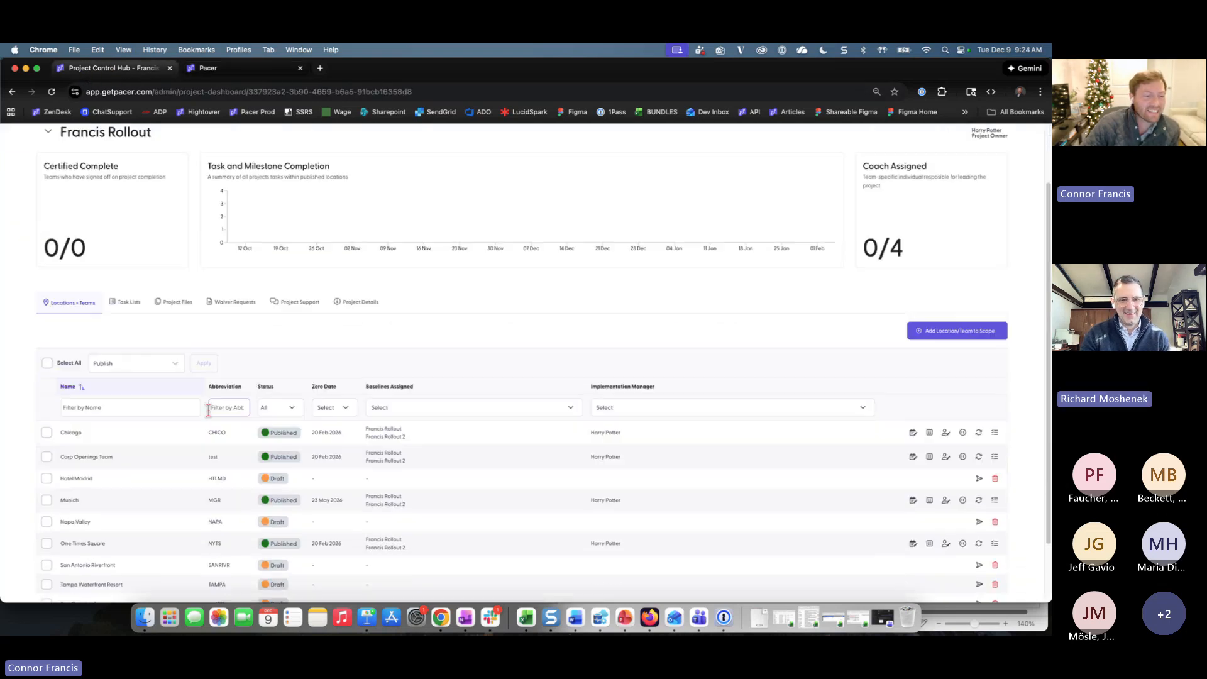
pyautogui.click(126, 306)
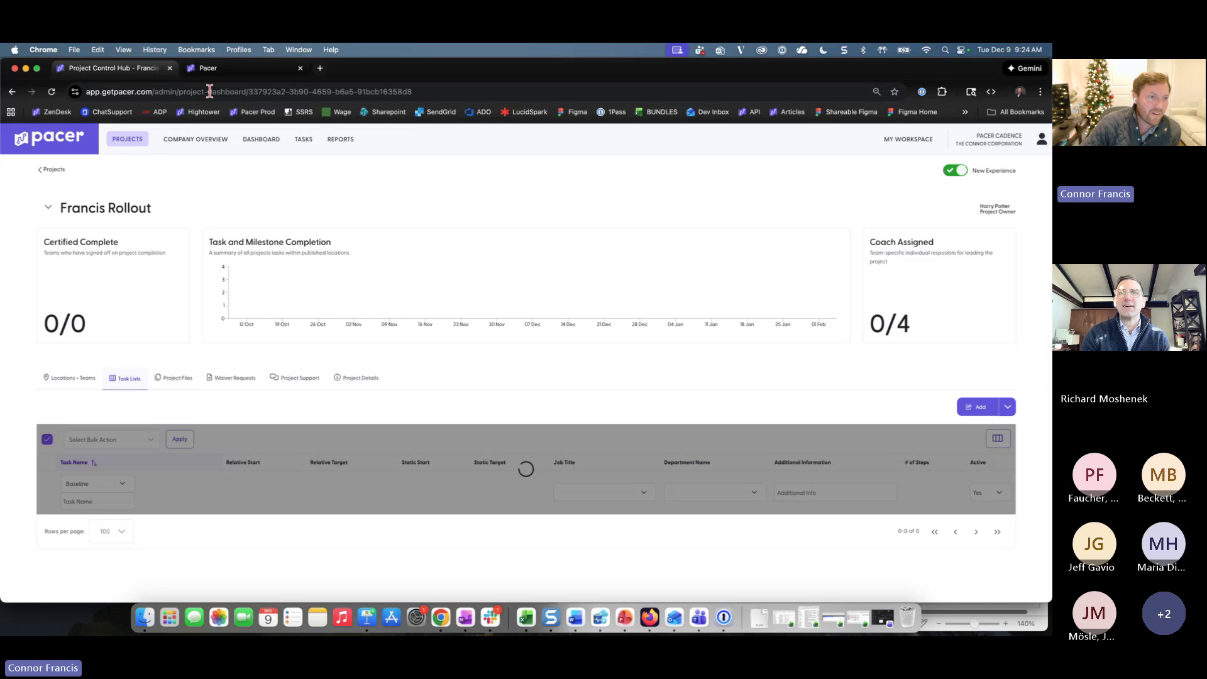
pyautogui.scroll(-2, 125, 462)
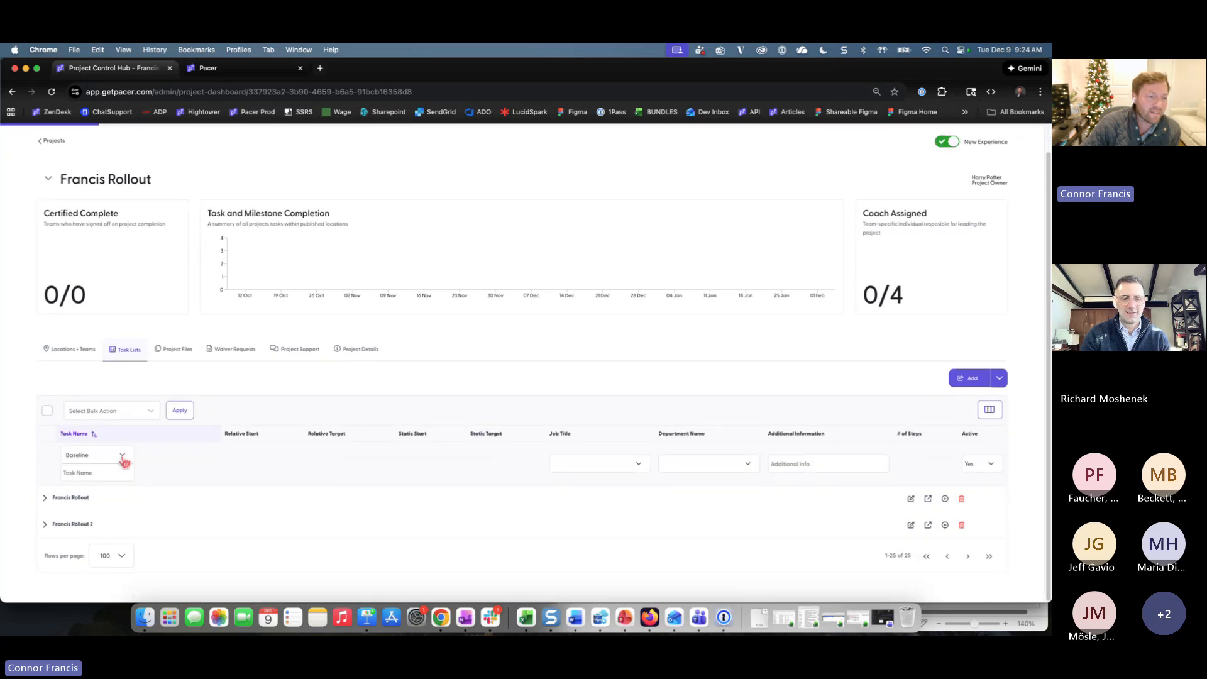
pyautogui.click(45, 497)
pyautogui.scroll(-5, 47, 497)
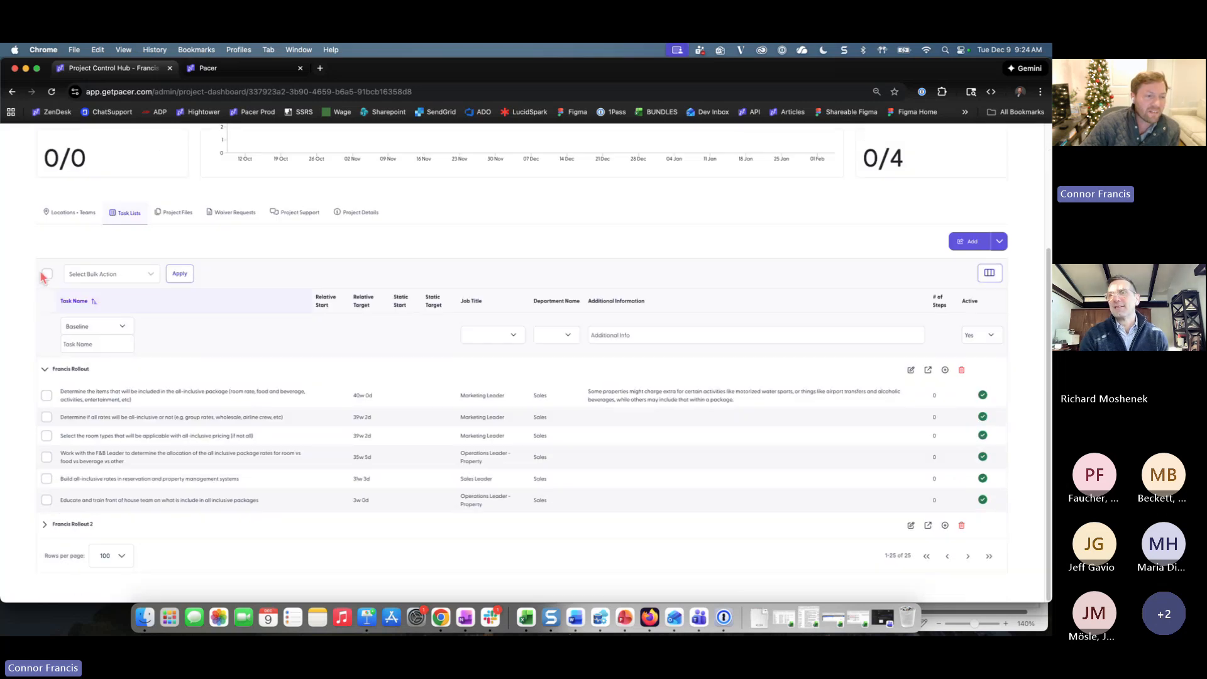
# - Select all baseline tasks and bulk-update their attributes, assigning the Cadence community
pyautogui.click(47, 273)
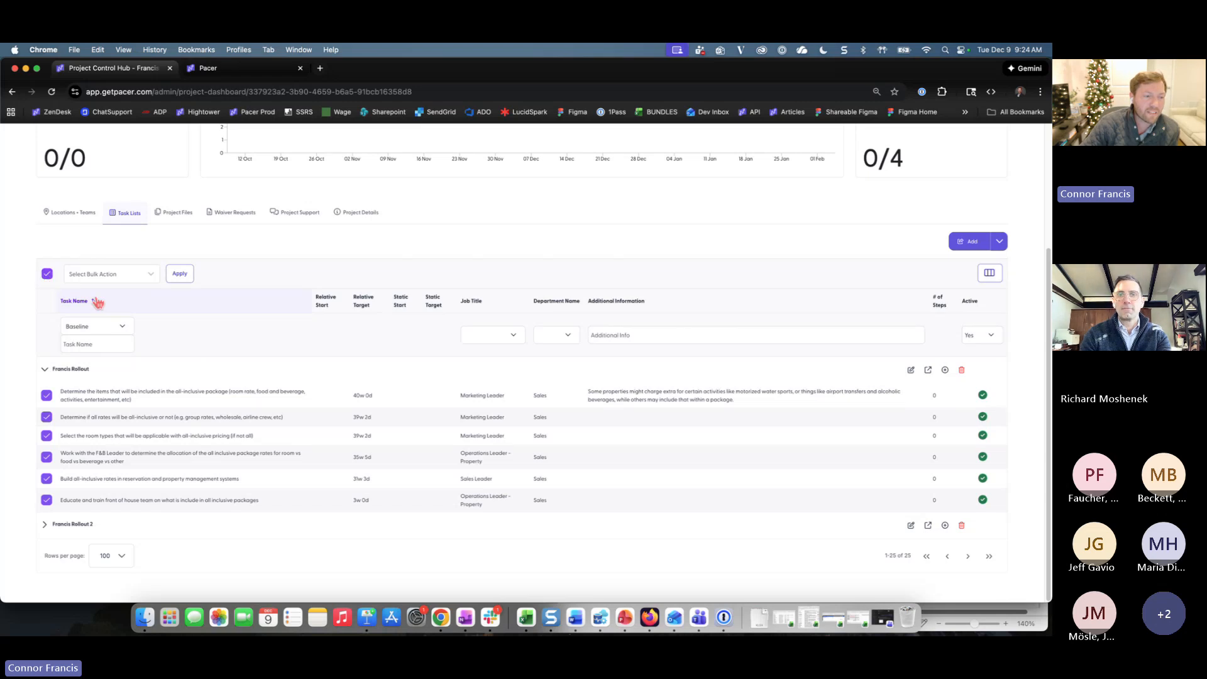
pyautogui.click(143, 277)
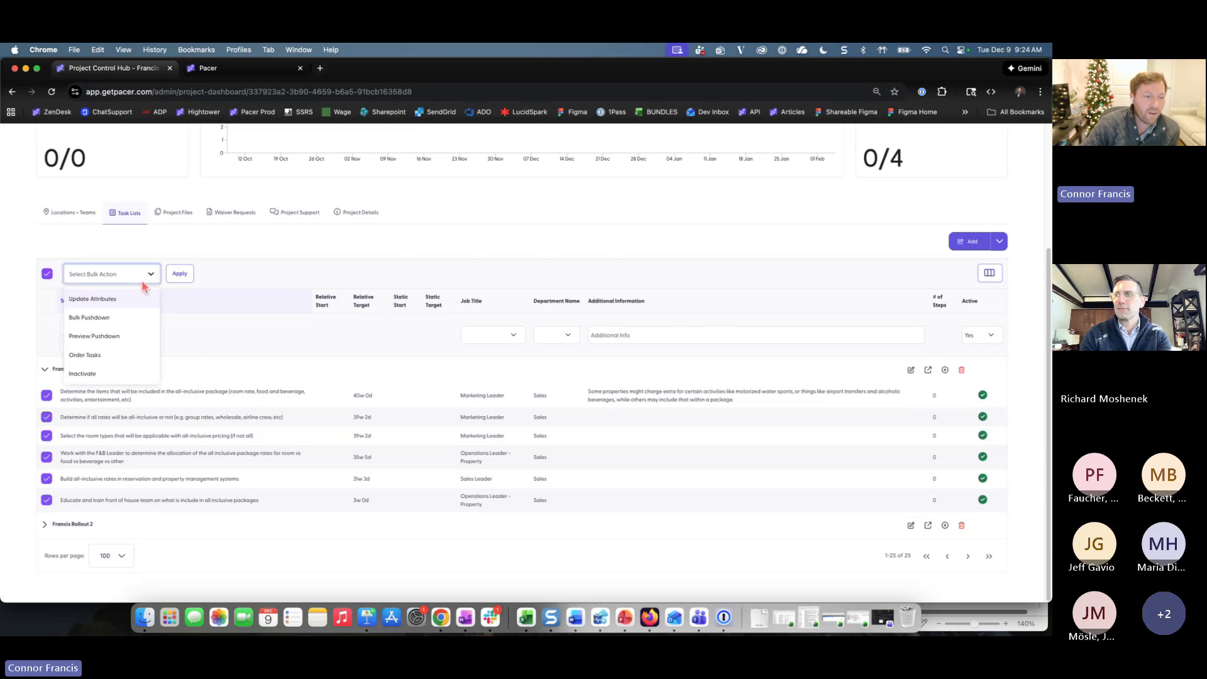
pyautogui.click(92, 299)
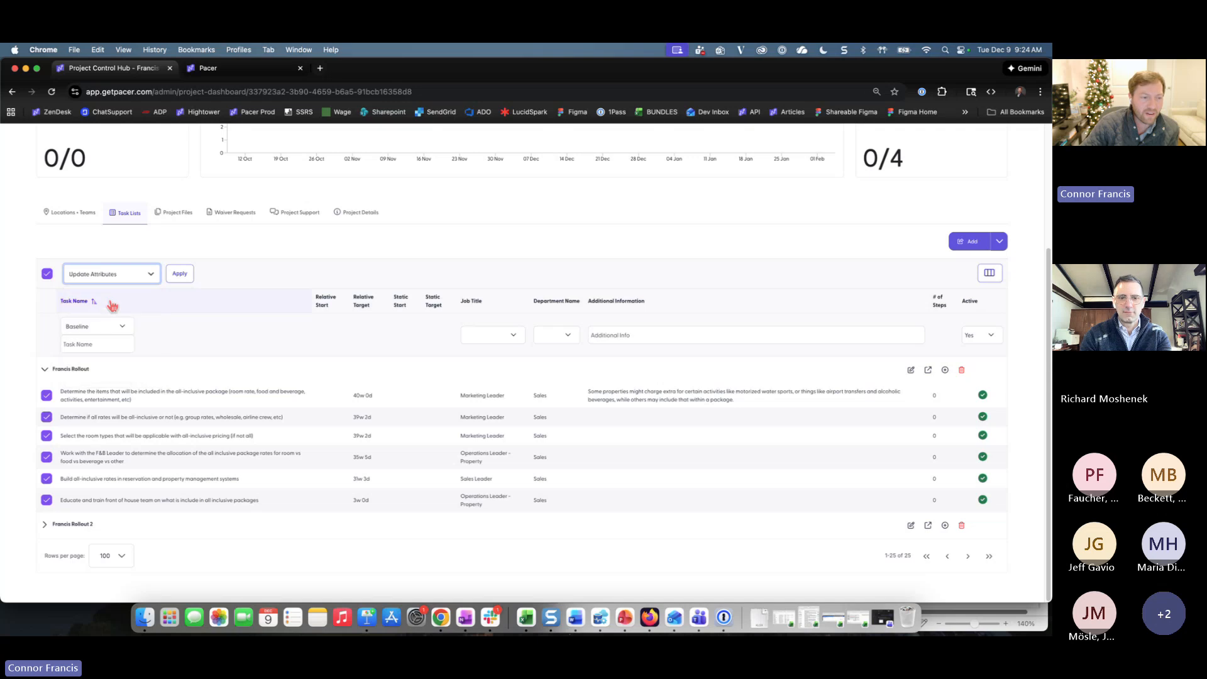
pyautogui.click(183, 276)
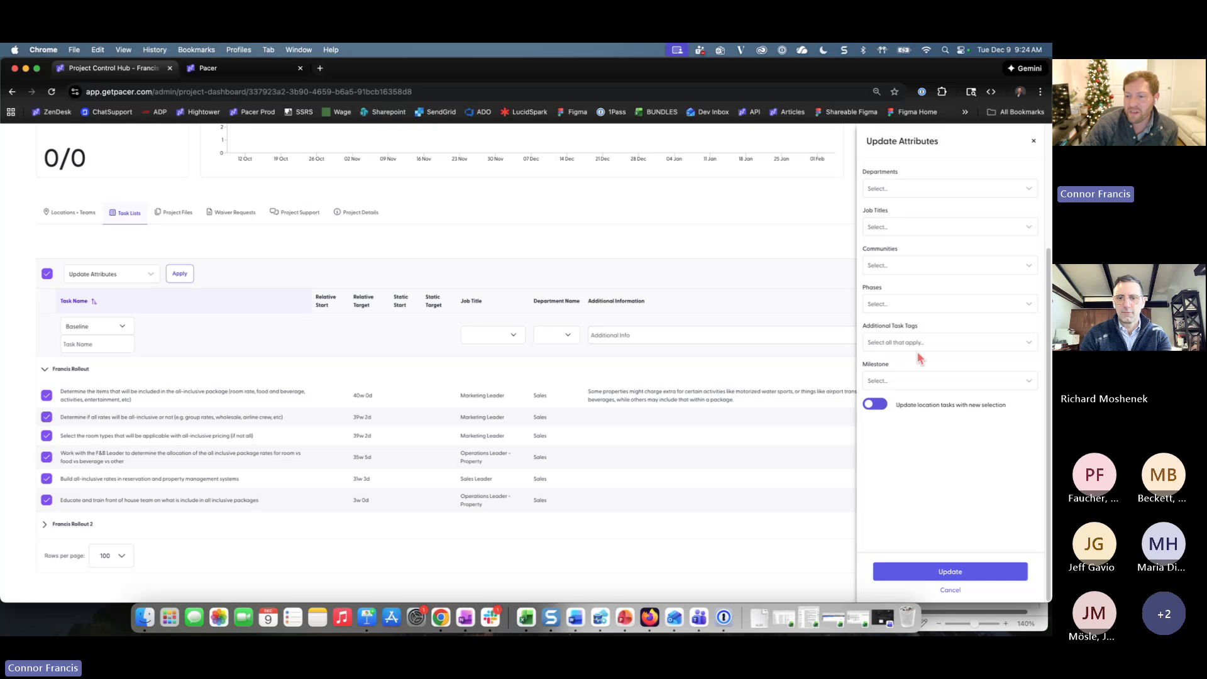
pyautogui.click(912, 267)
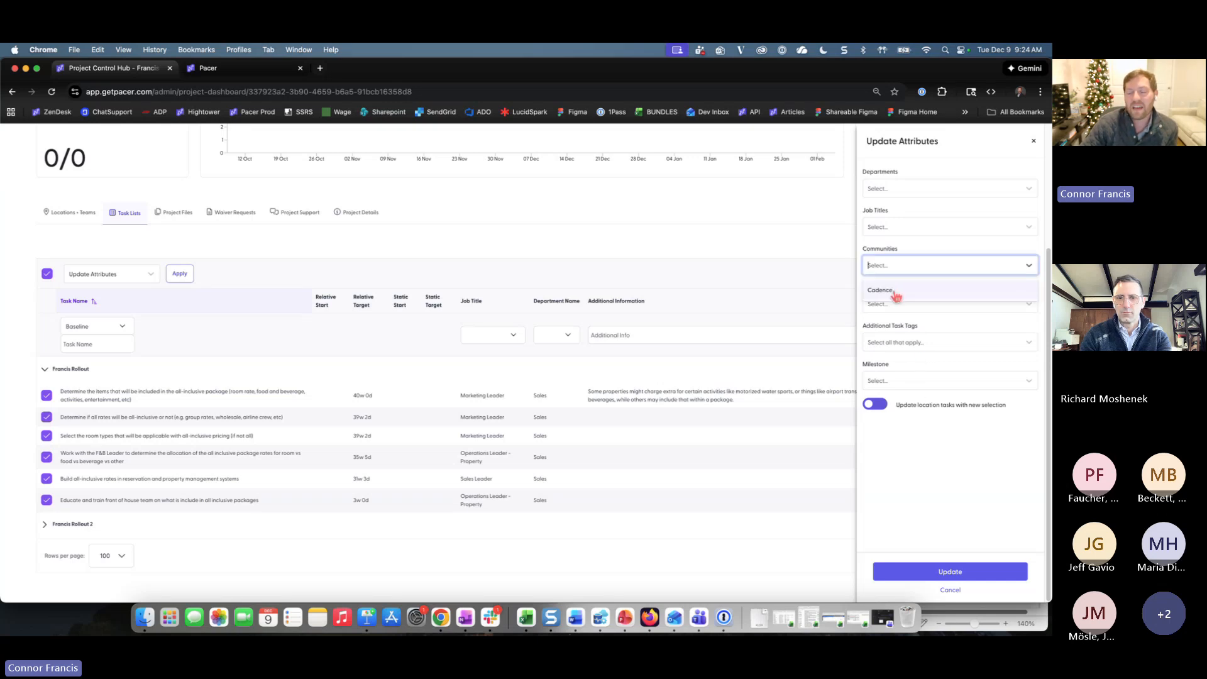
pyautogui.click(896, 294)
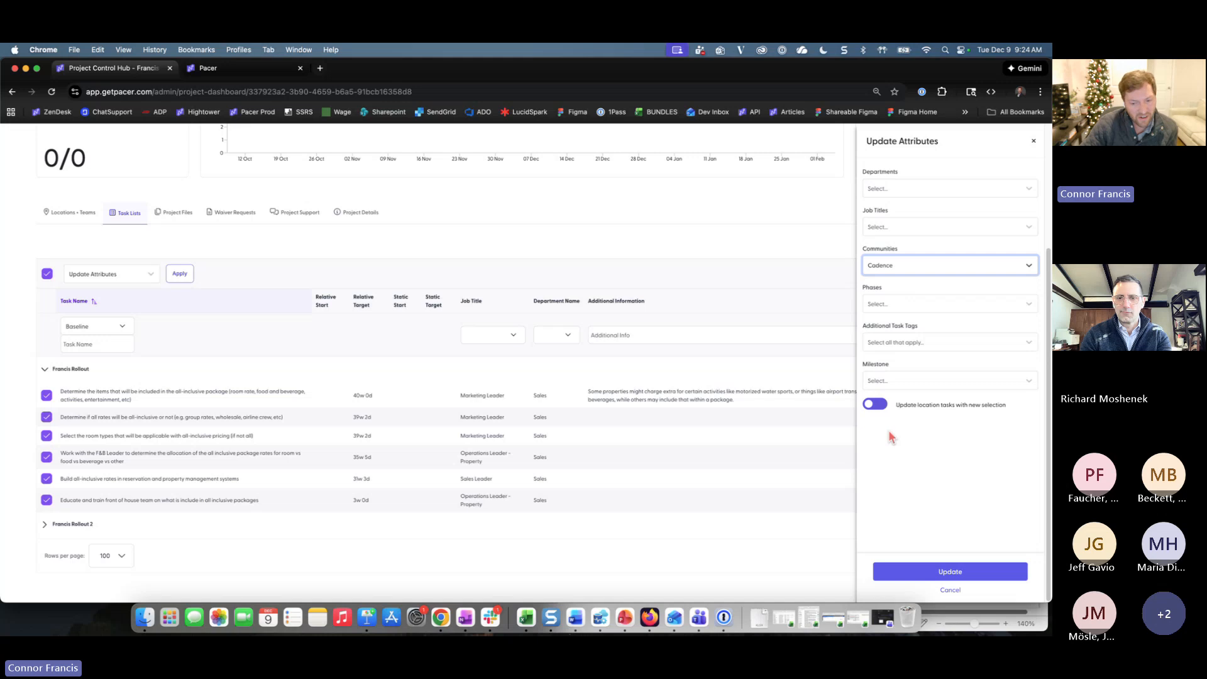
pyautogui.click(952, 573)
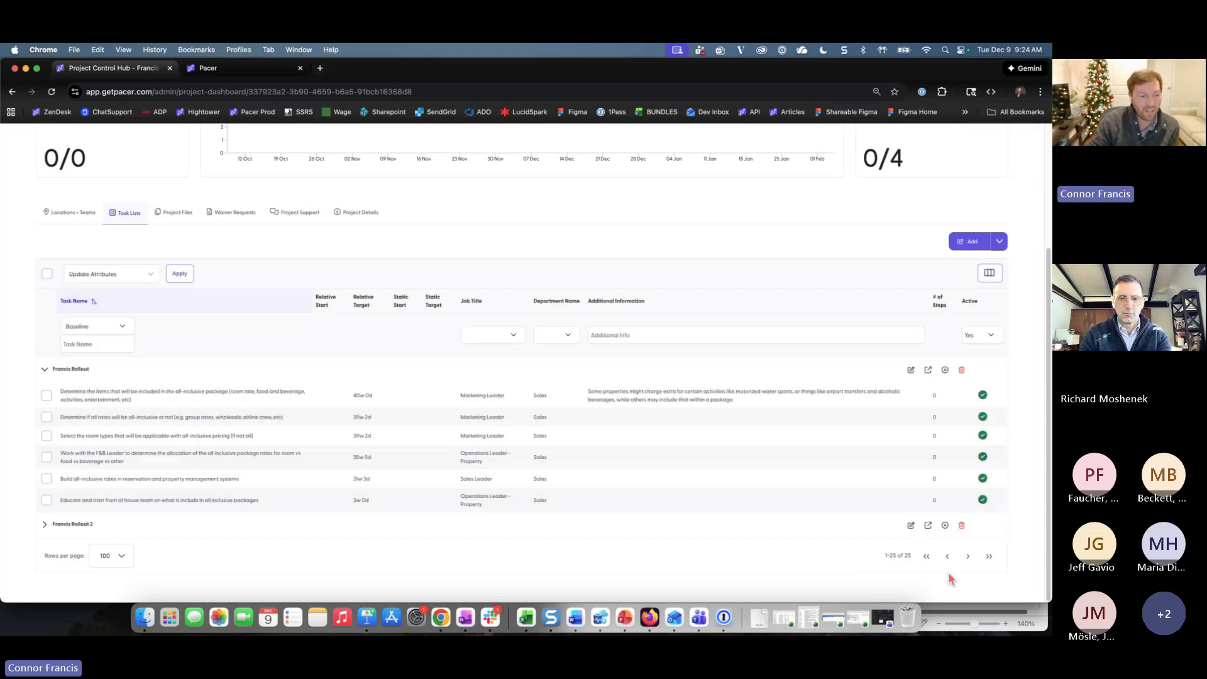
# - Open Chicago's tasks from the project's locations list, close the extra browser tab, and return to the Project Control Hub
pyautogui.click(70, 214)
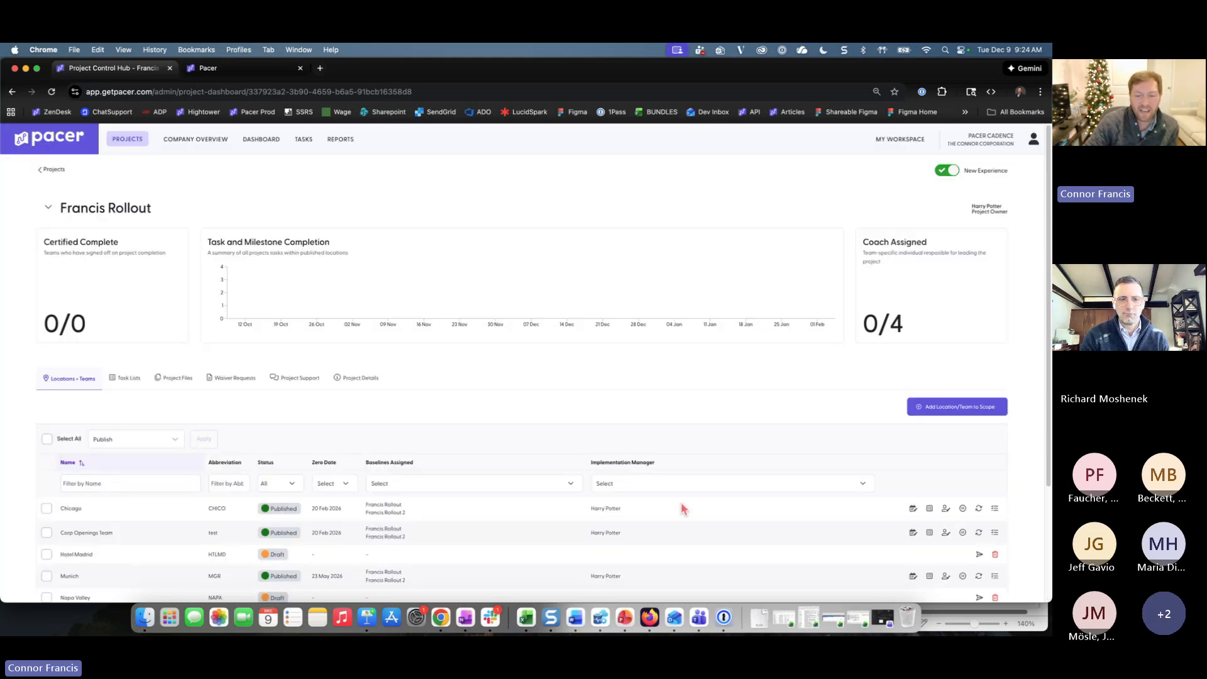
pyautogui.click(994, 510)
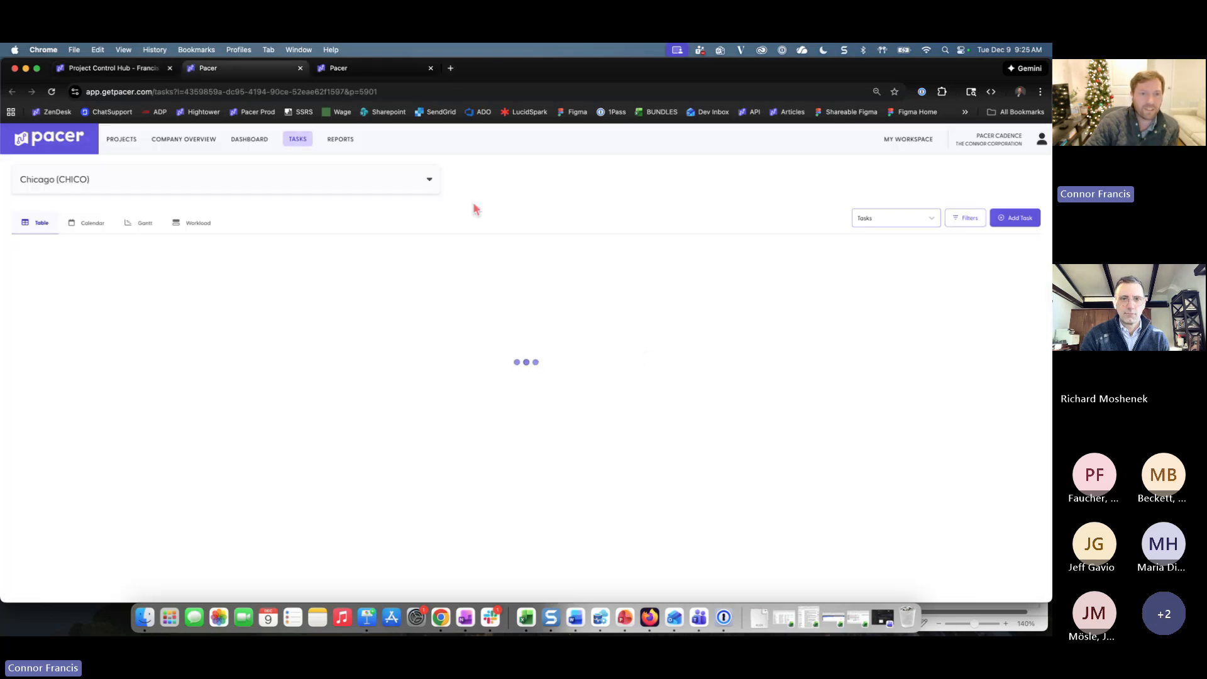
pyautogui.click(431, 68)
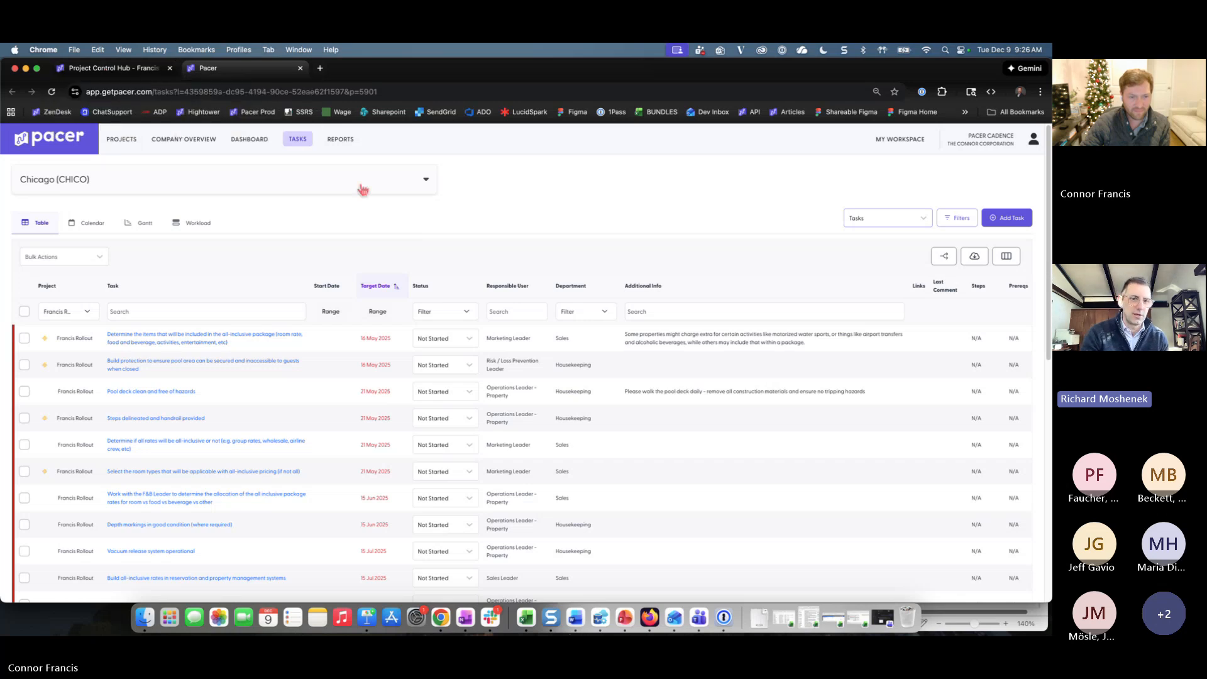
pyautogui.click(116, 68)
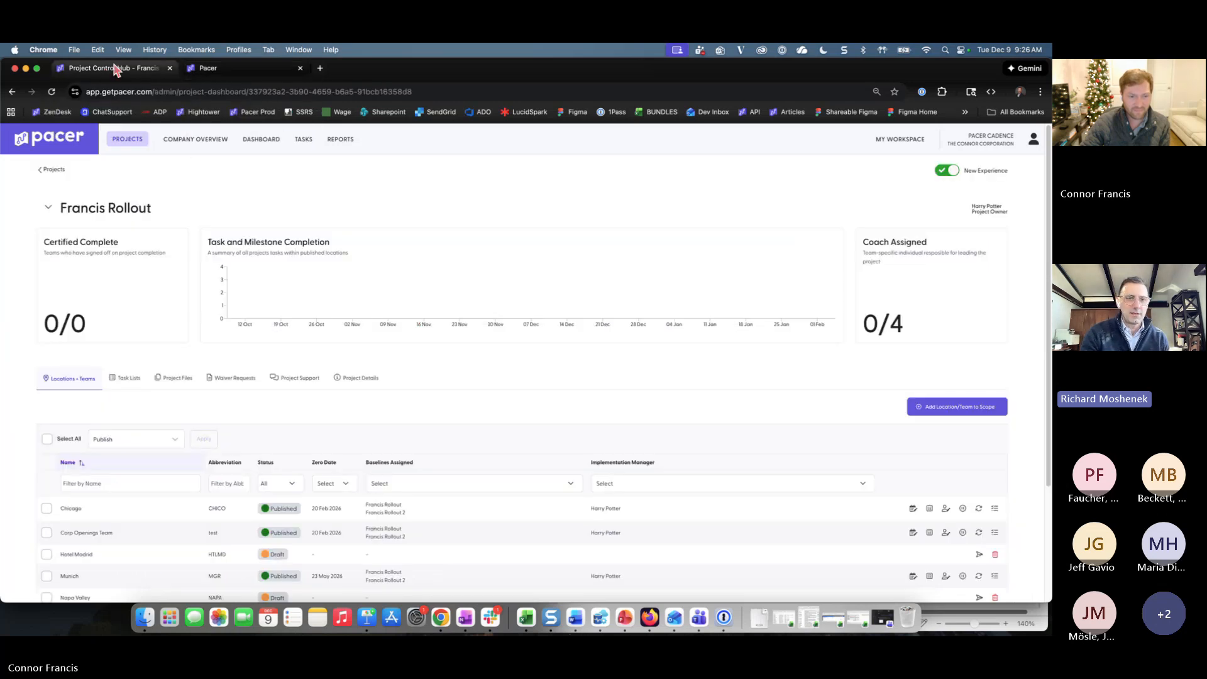
pyautogui.click(912, 509)
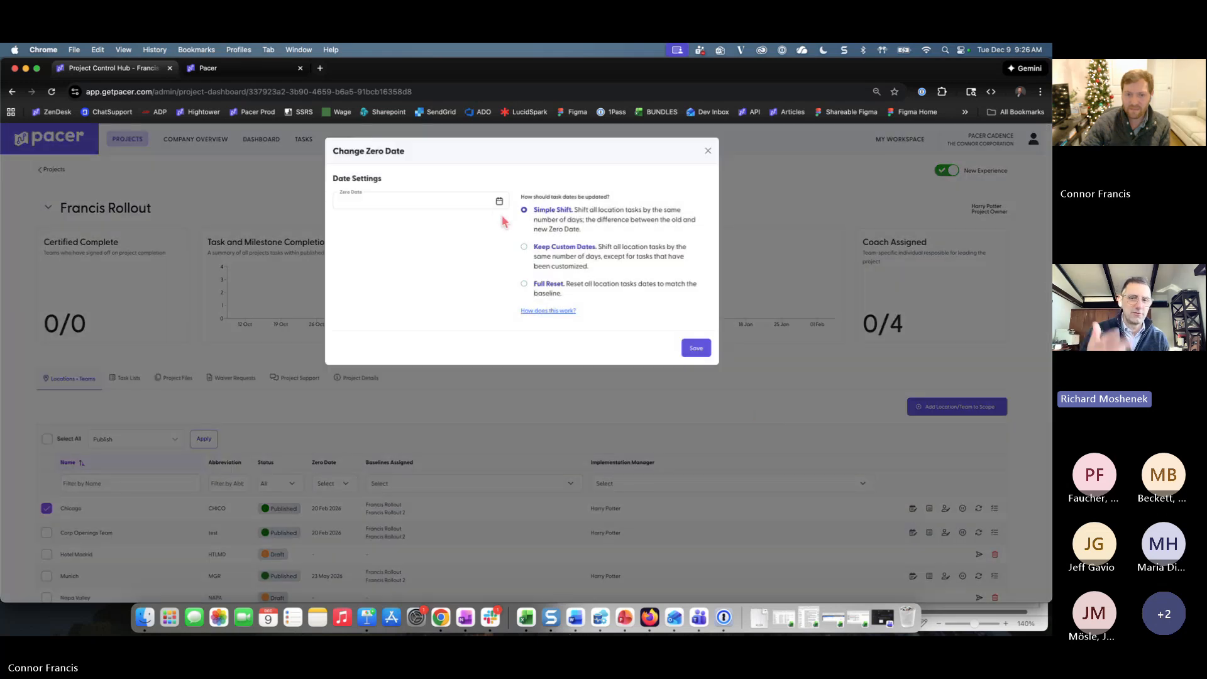
pyautogui.click(500, 202)
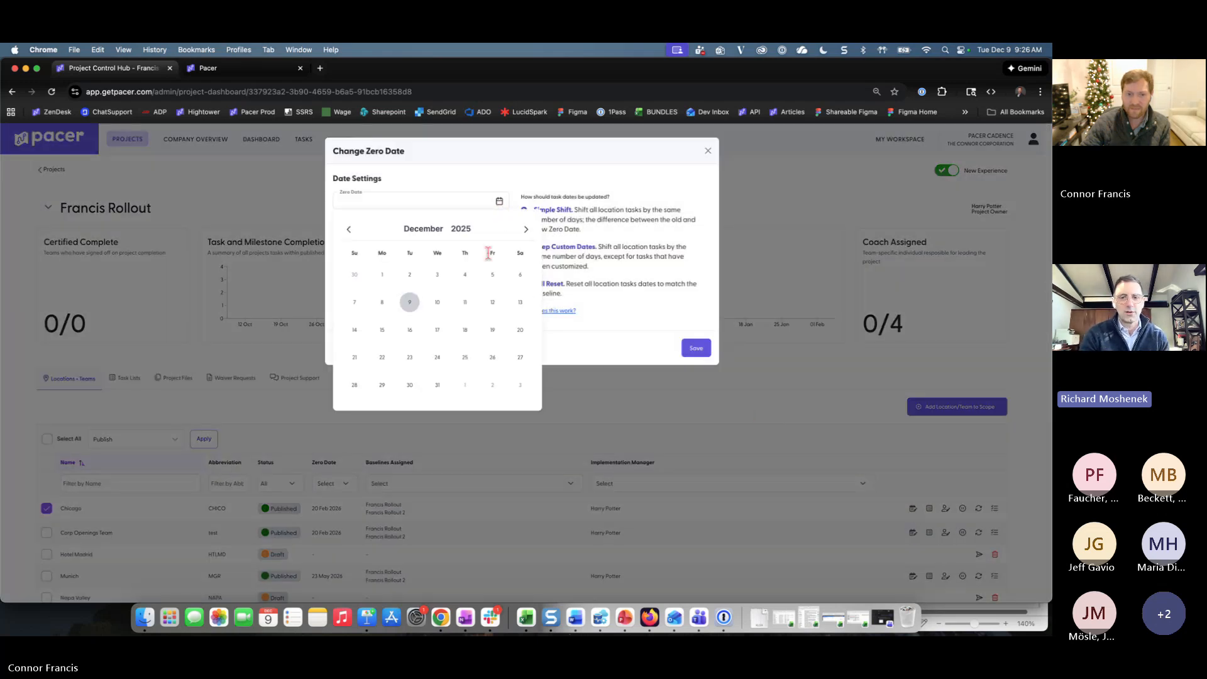
pyautogui.click(707, 151)
pyautogui.click(708, 151)
# - Set the target date of Chicago's task about determining the all-inclusive package items to 10 Dec 2025 and save the task
pyautogui.click(232, 77)
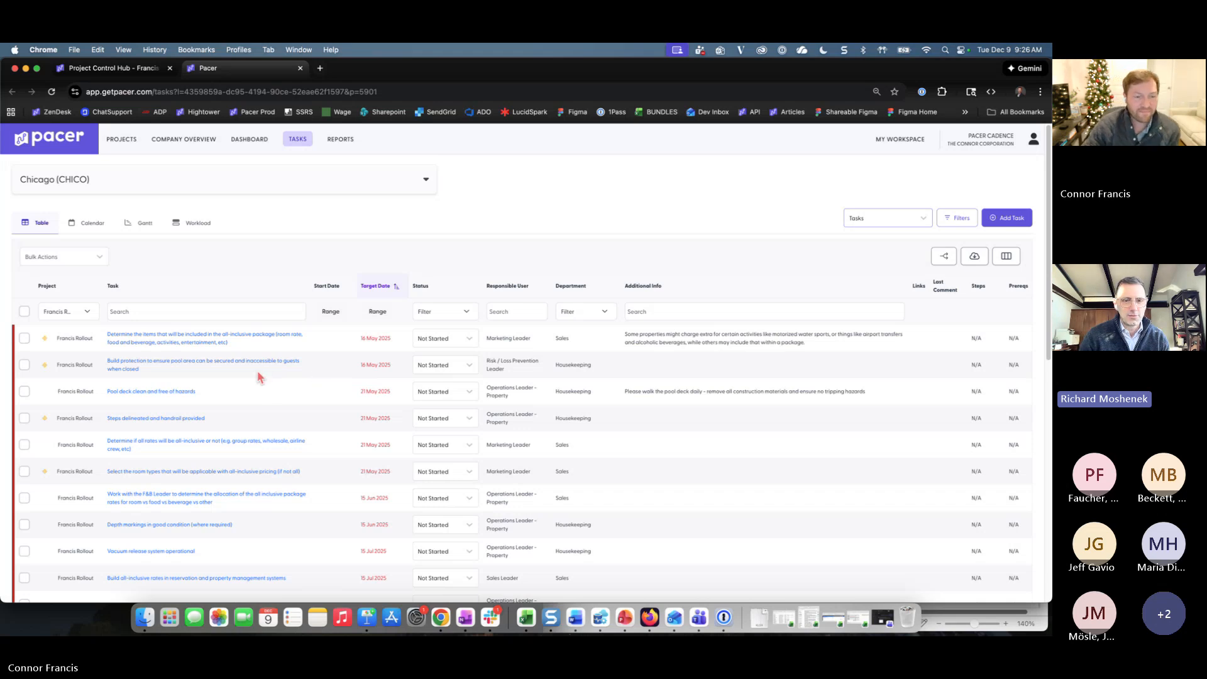
pyautogui.click(186, 341)
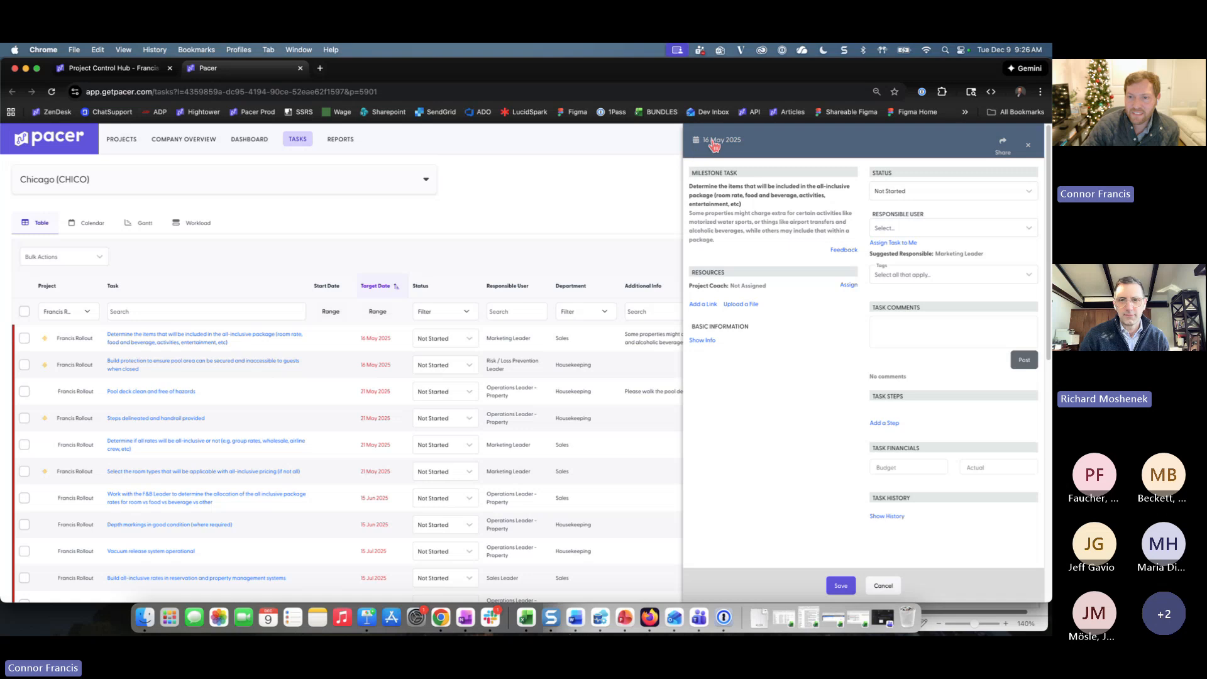
pyautogui.click(713, 141)
pyautogui.click(781, 142)
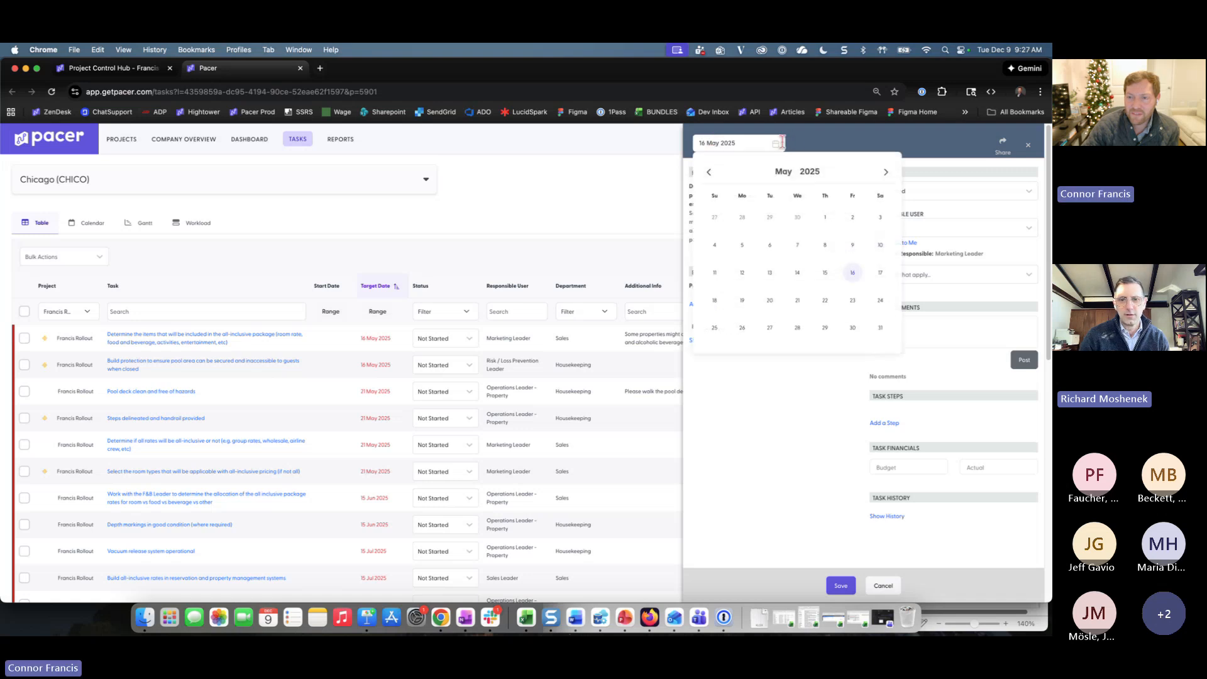
pyautogui.click(886, 173)
pyautogui.click(887, 173)
pyautogui.click(887, 173)
pyautogui.click(886, 172)
pyautogui.click(887, 173)
pyautogui.click(887, 172)
pyautogui.click(886, 173)
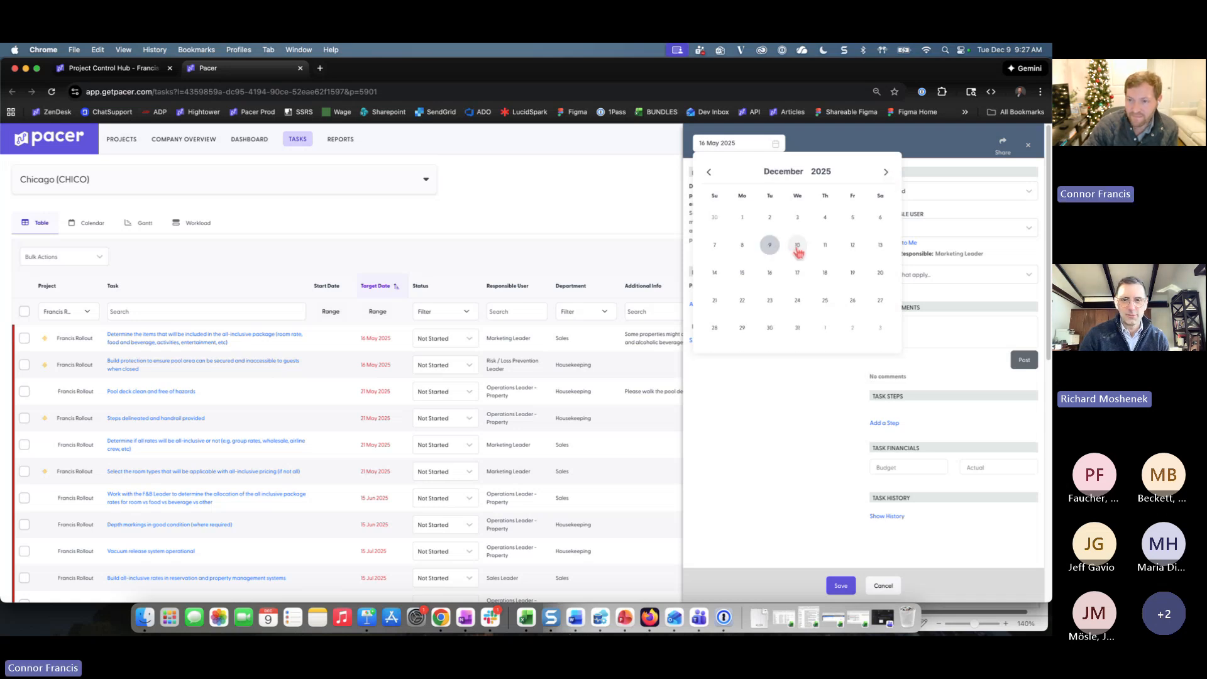
pyautogui.click(797, 247)
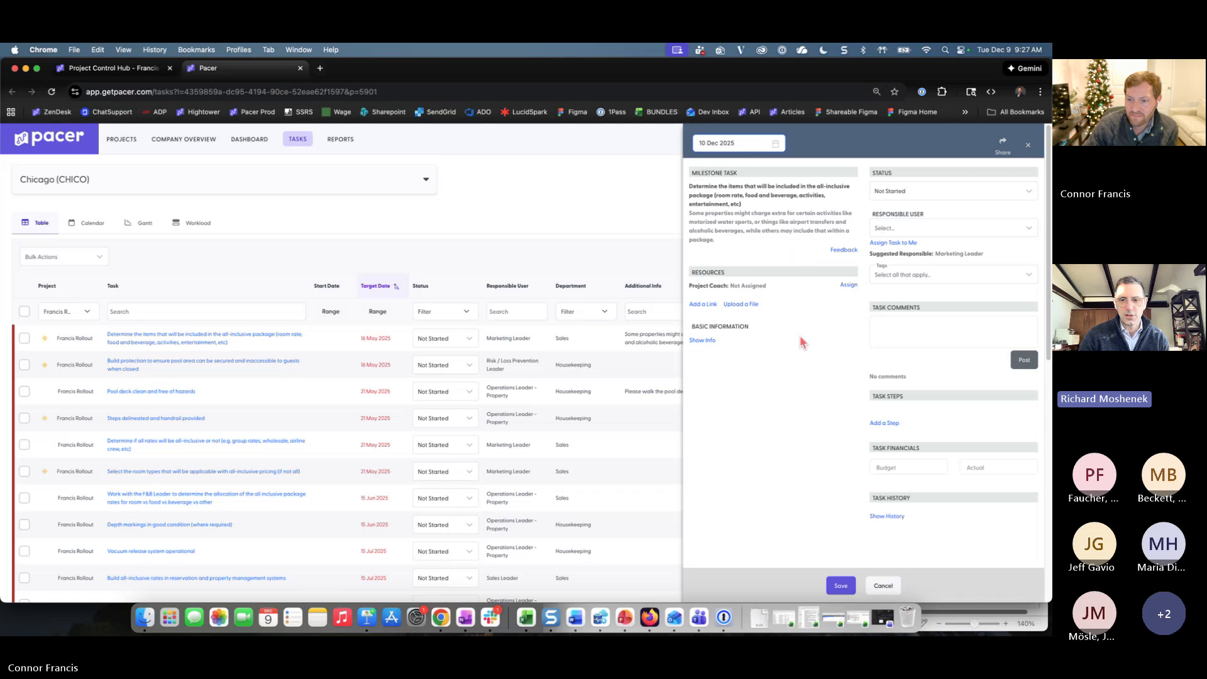
pyautogui.click(840, 586)
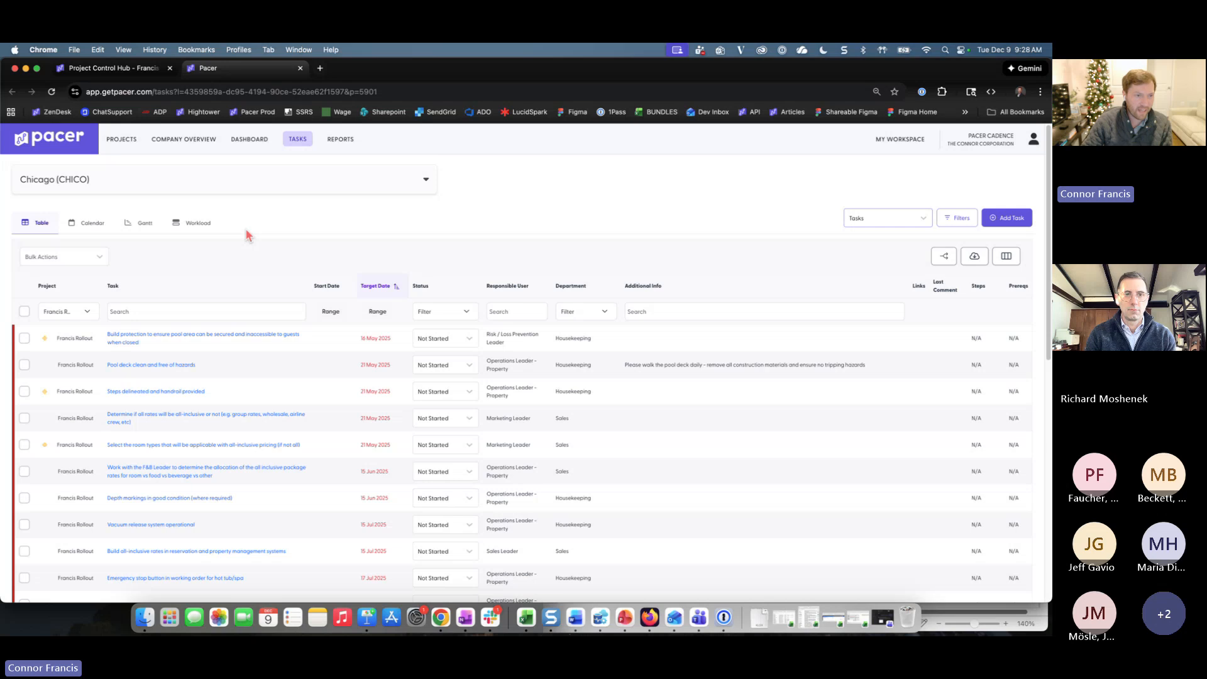
# - Return to the Project Control Hub and try a zero date of 24 Mar 2026 with Simple Shift for Chicago
pyautogui.click(116, 71)
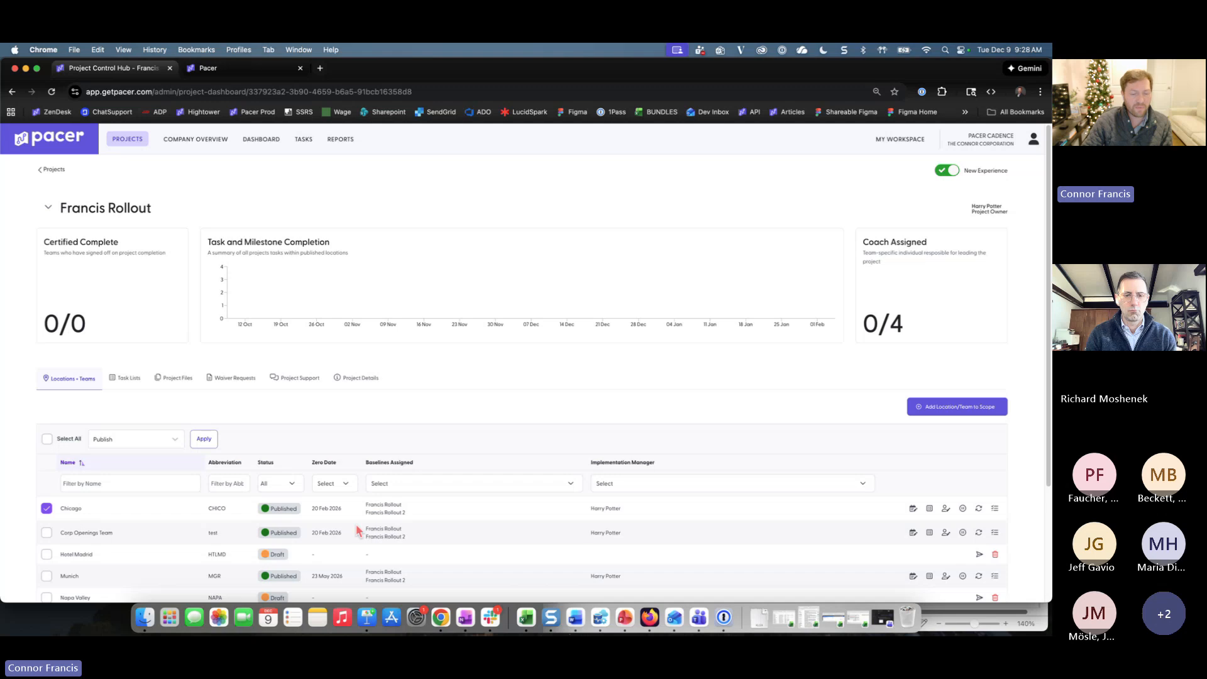
pyautogui.click(914, 509)
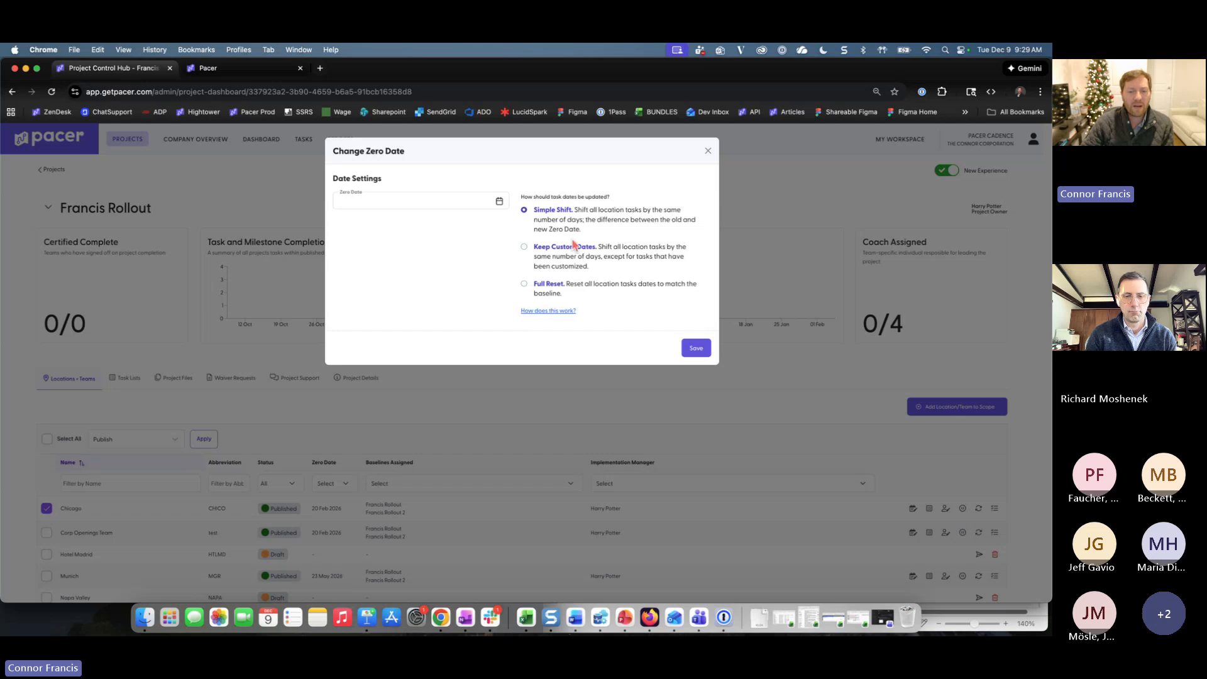
pyautogui.click(524, 287)
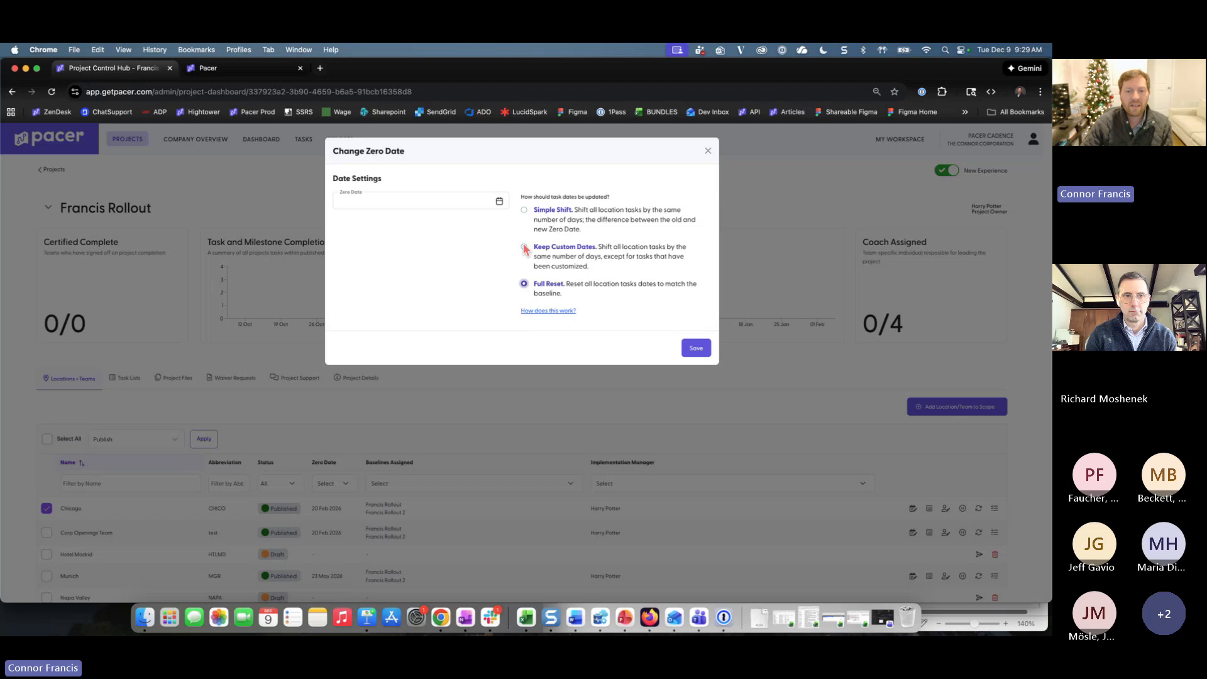
pyautogui.click(524, 209)
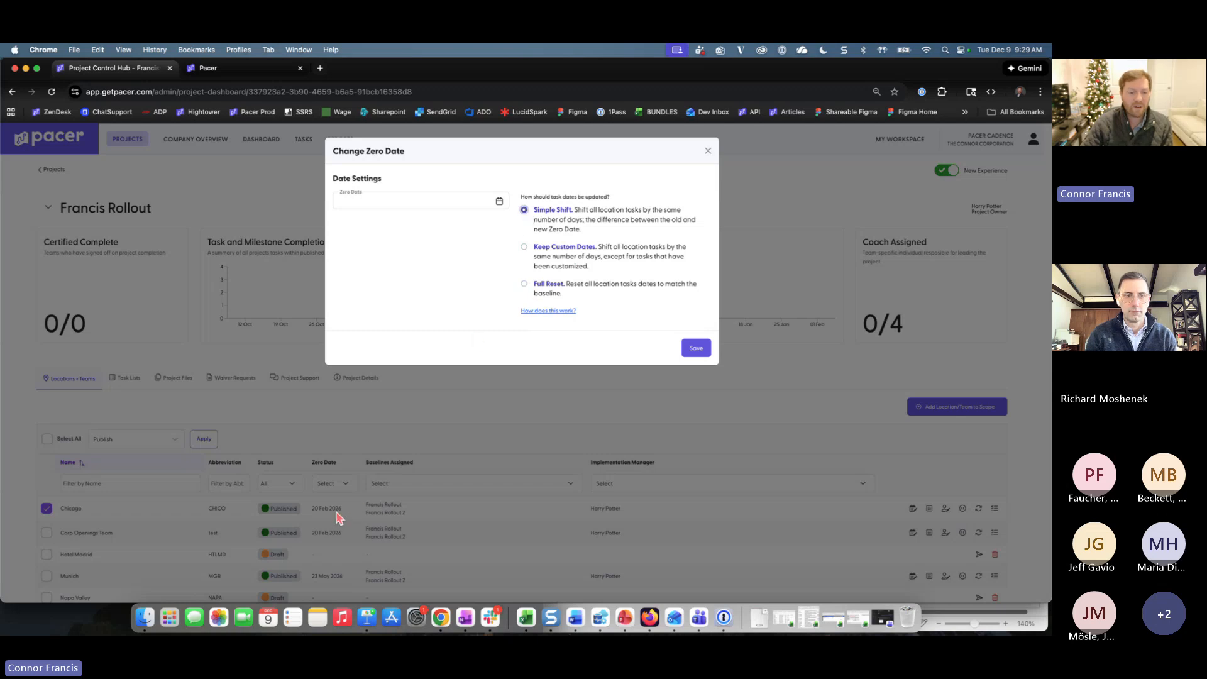
pyautogui.click(500, 201)
pyautogui.click(526, 230)
pyautogui.click(526, 230)
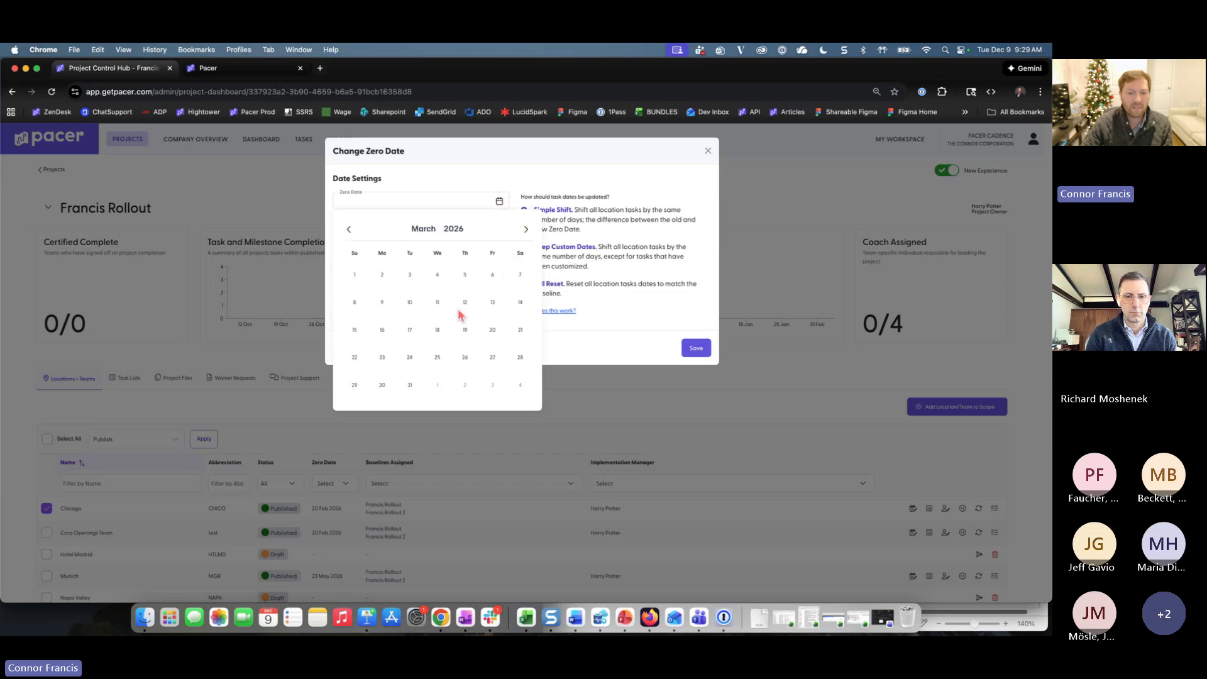
pyautogui.click(410, 361)
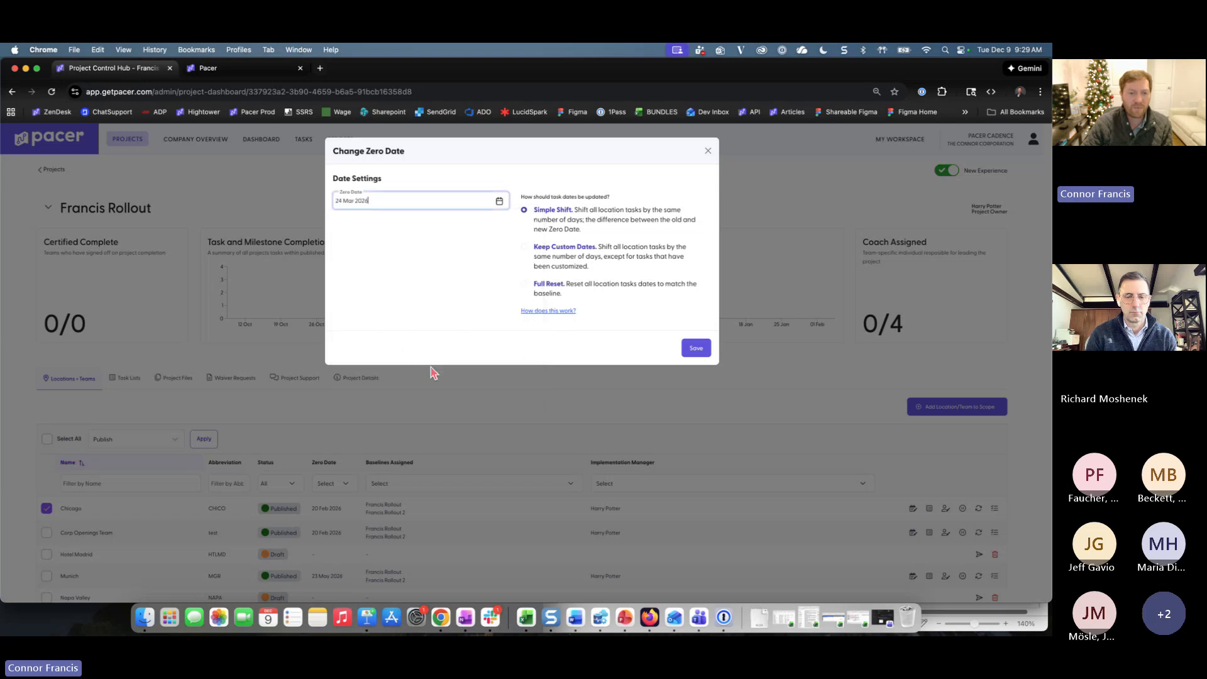
# - Try the Keep Custom Dates and Simple Shift options, discard Chicago's zero date change, and clear the location's selection
pyautogui.click(525, 248)
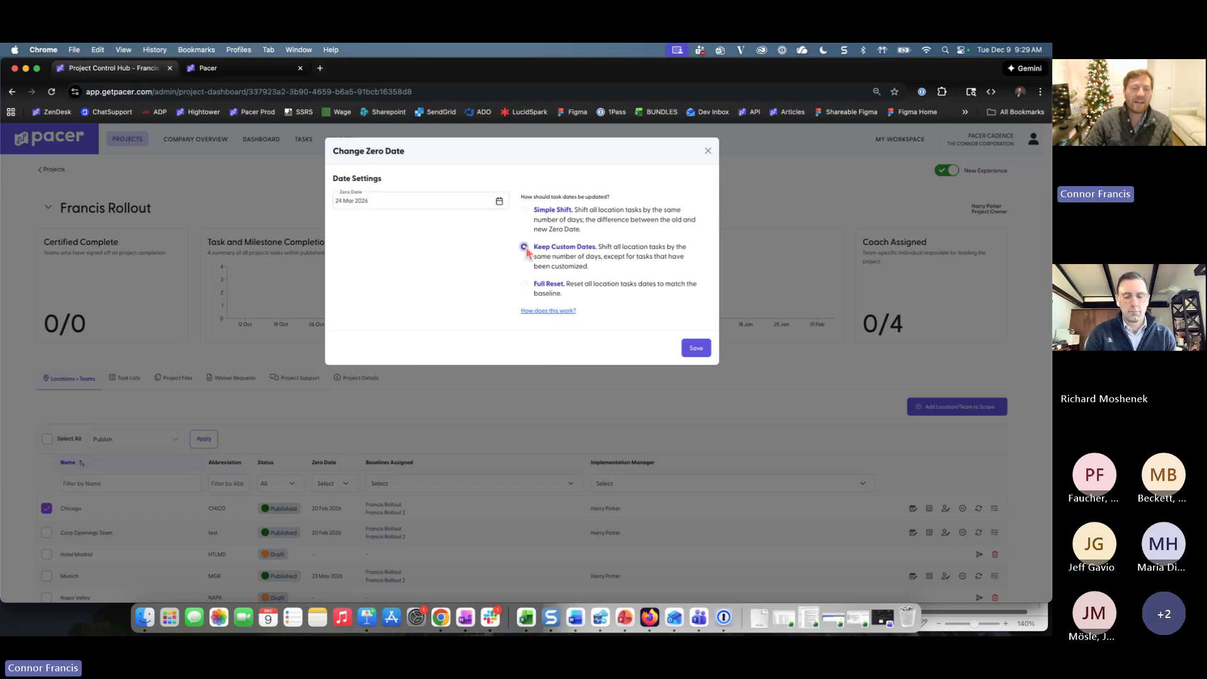
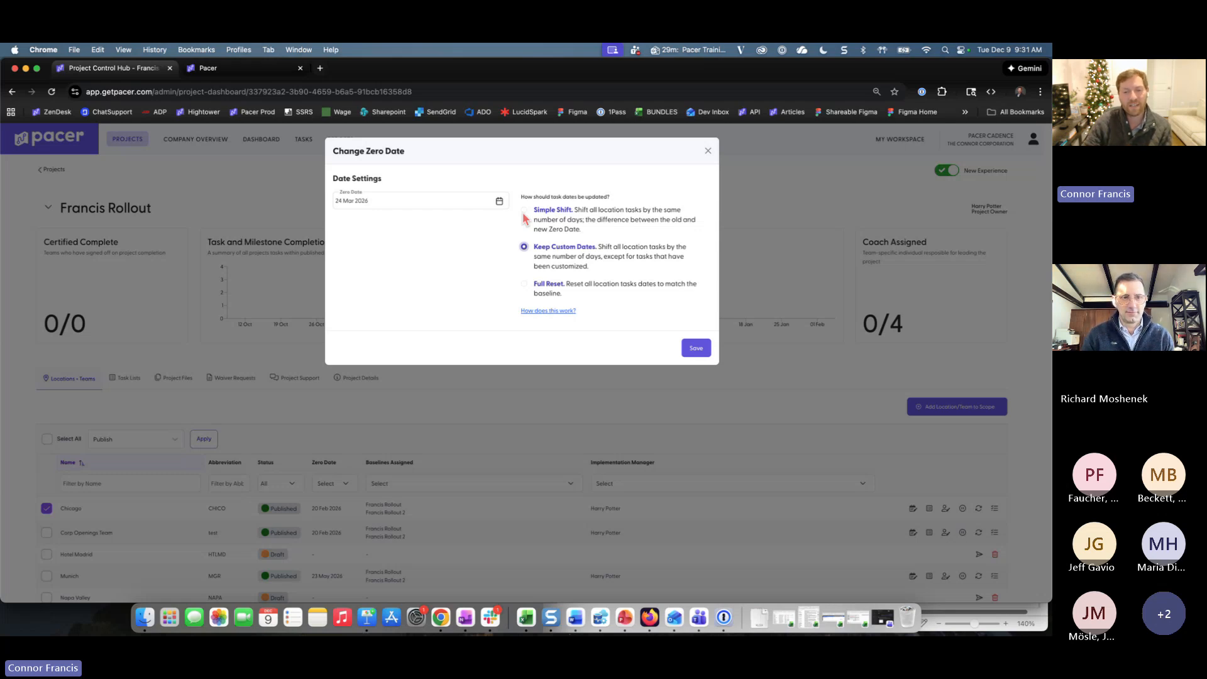
pyautogui.click(523, 212)
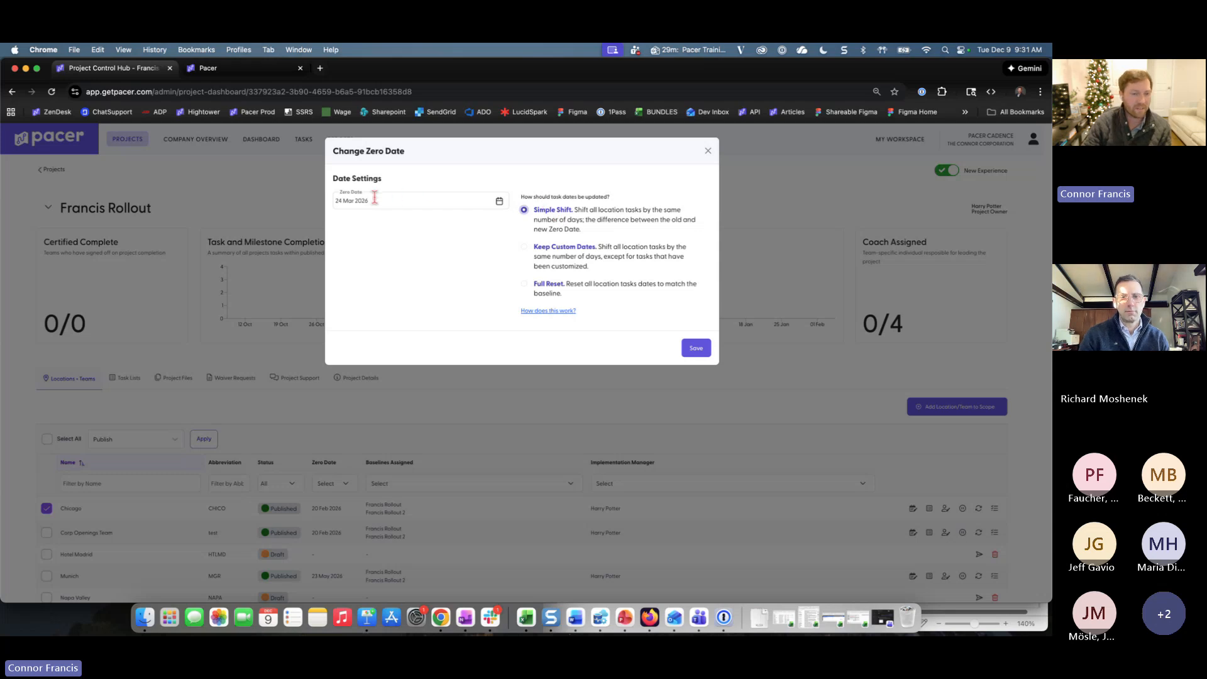
pyautogui.tripleClick(350, 193)
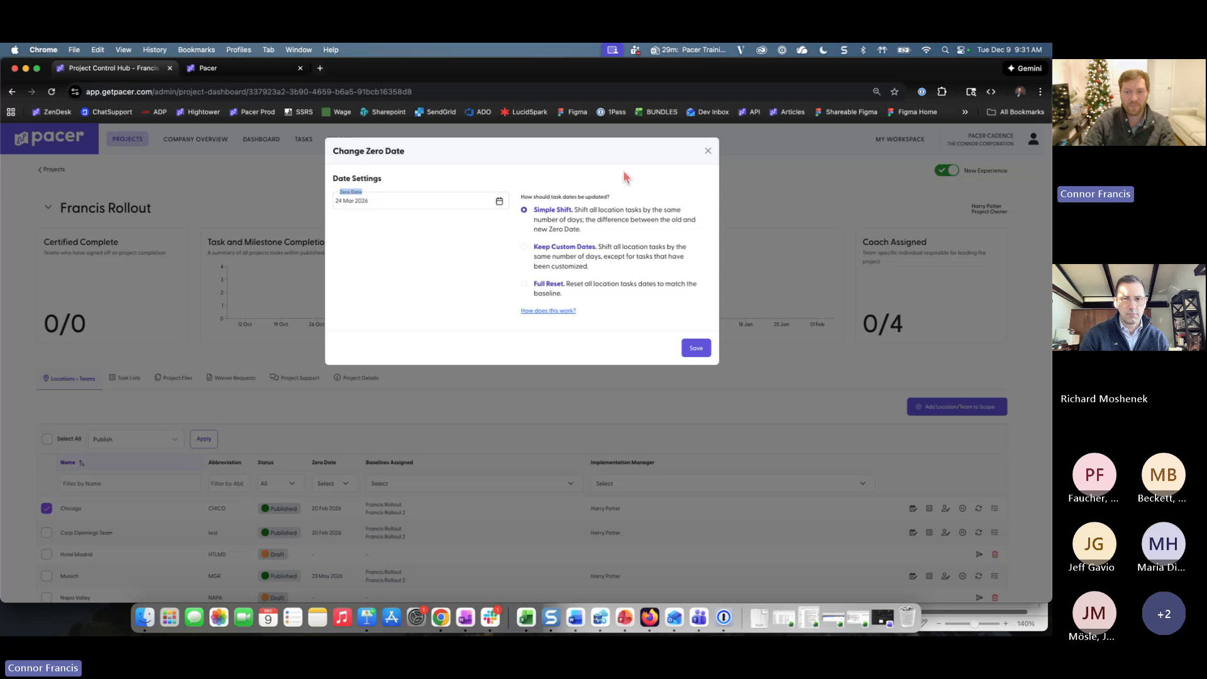
pyautogui.click(707, 151)
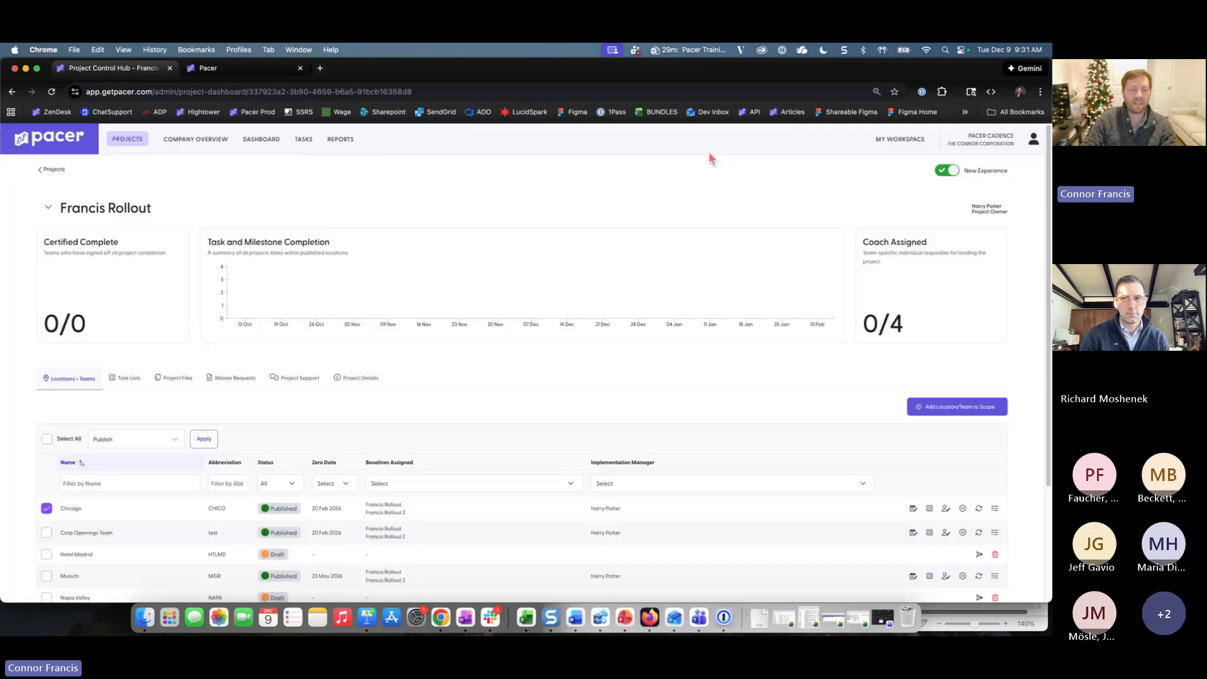
pyautogui.click(47, 508)
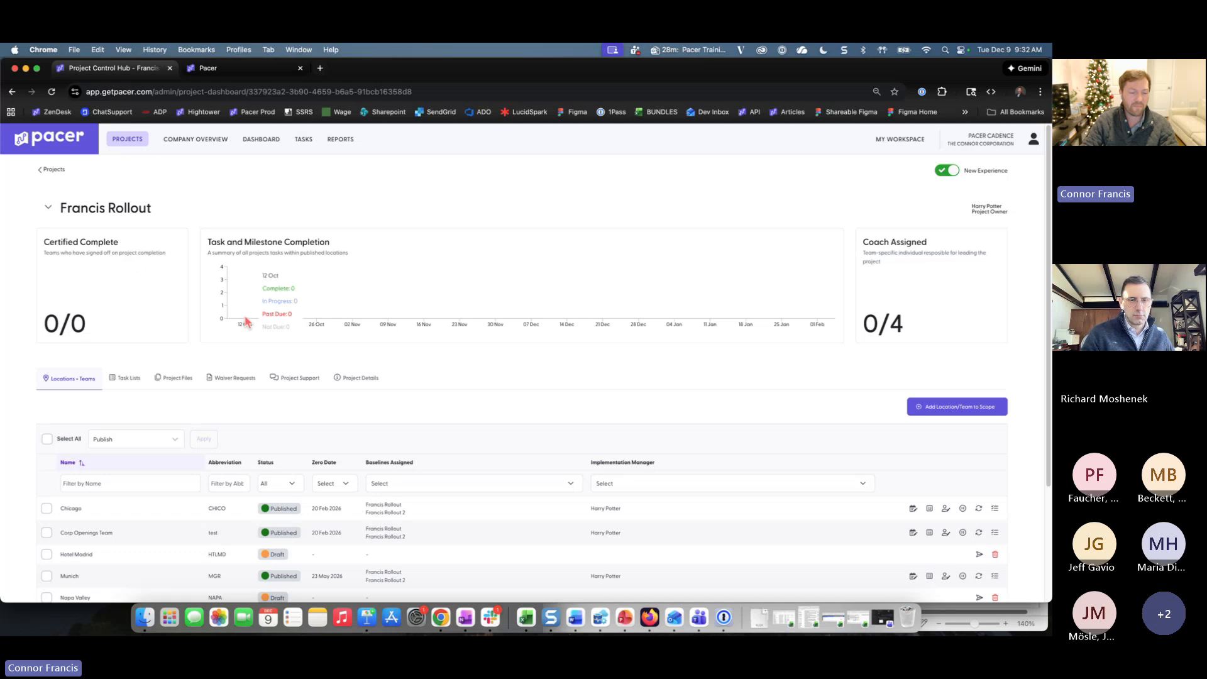
# - Open the rollout project's details and set its zero date name to Go Live
pyautogui.scroll(-2, 254, 325)
pyautogui.scroll(-2, 258, 327)
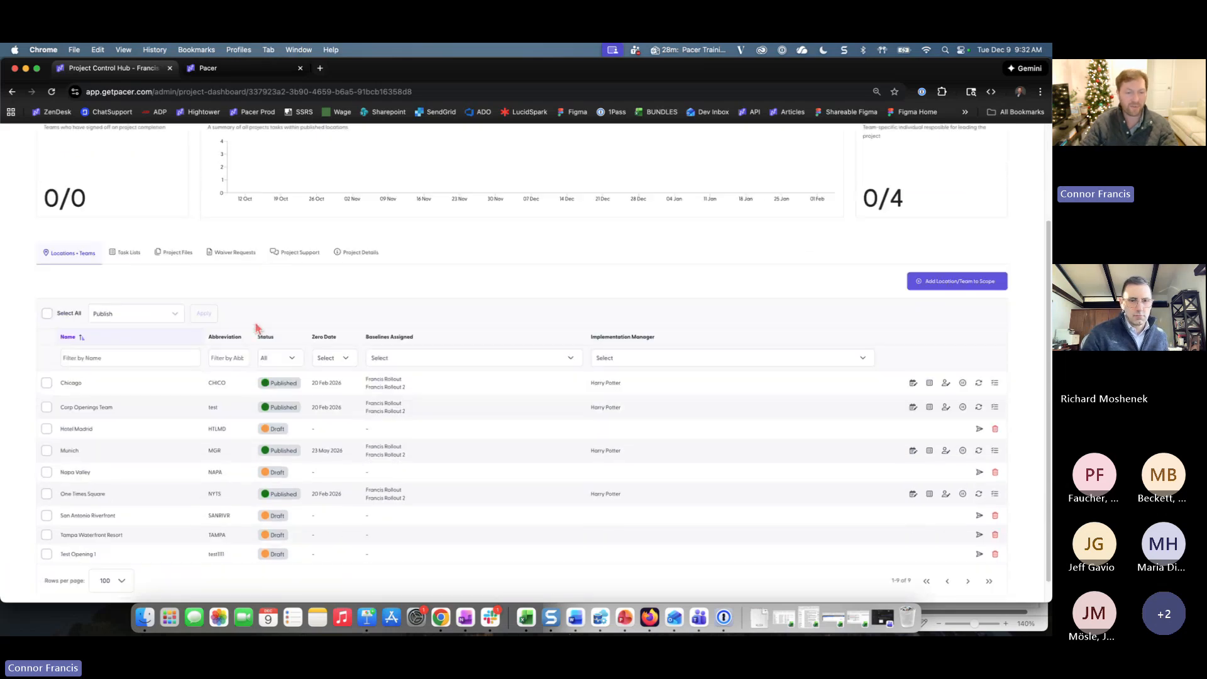
pyautogui.scroll(2, 270, 336)
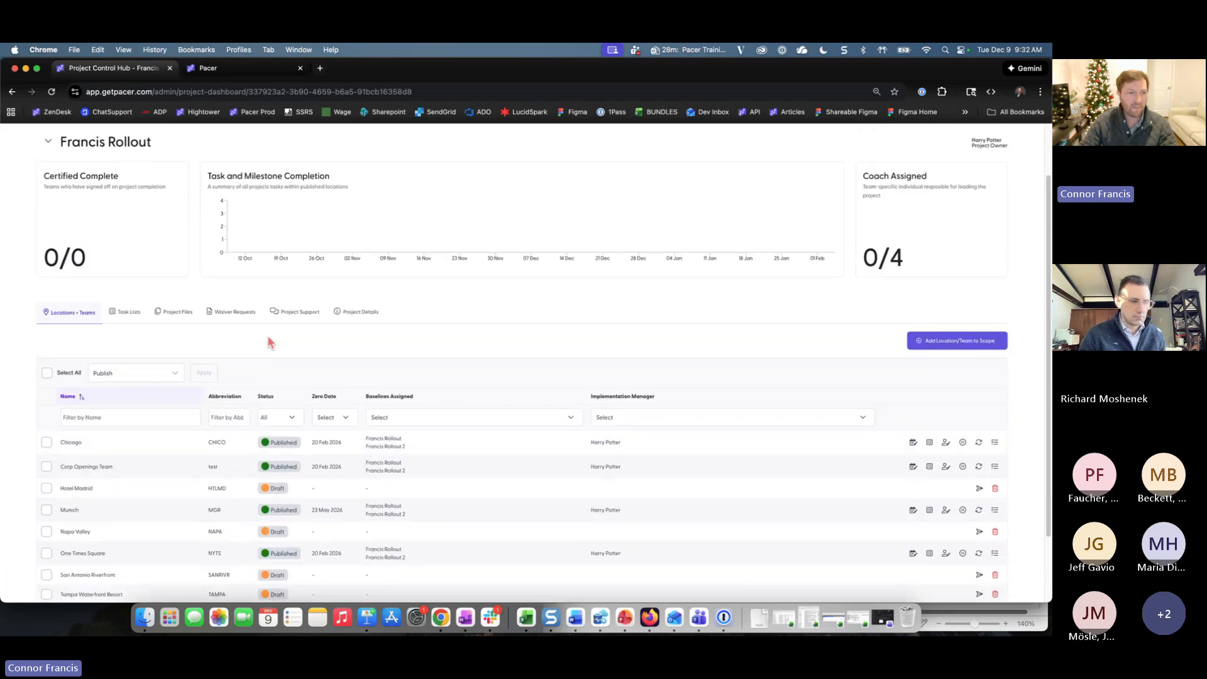
pyautogui.scroll(2, 267, 338)
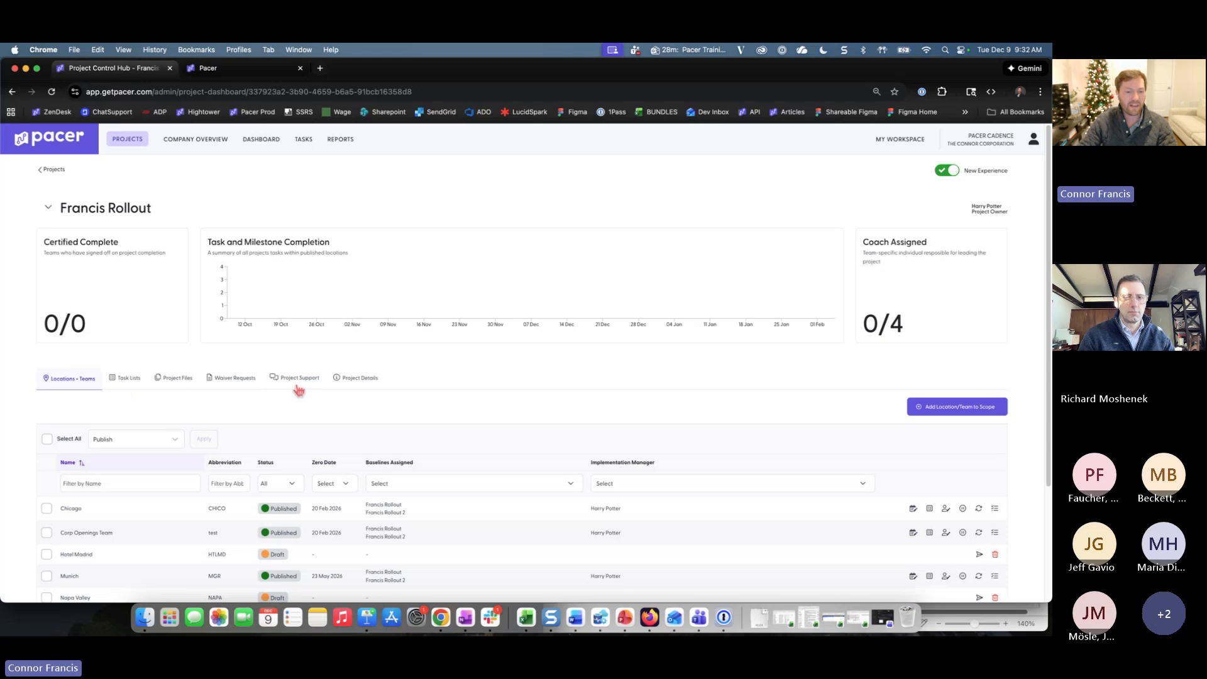
pyautogui.click(350, 382)
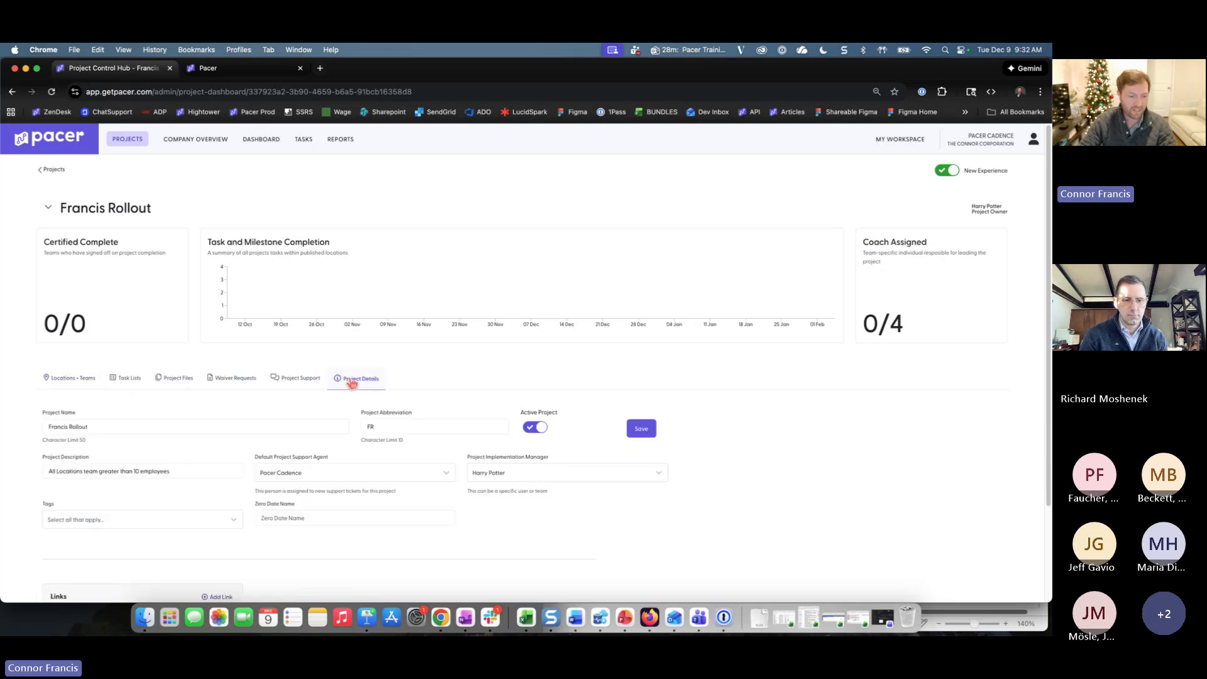
pyautogui.scroll(-3, 243, 396)
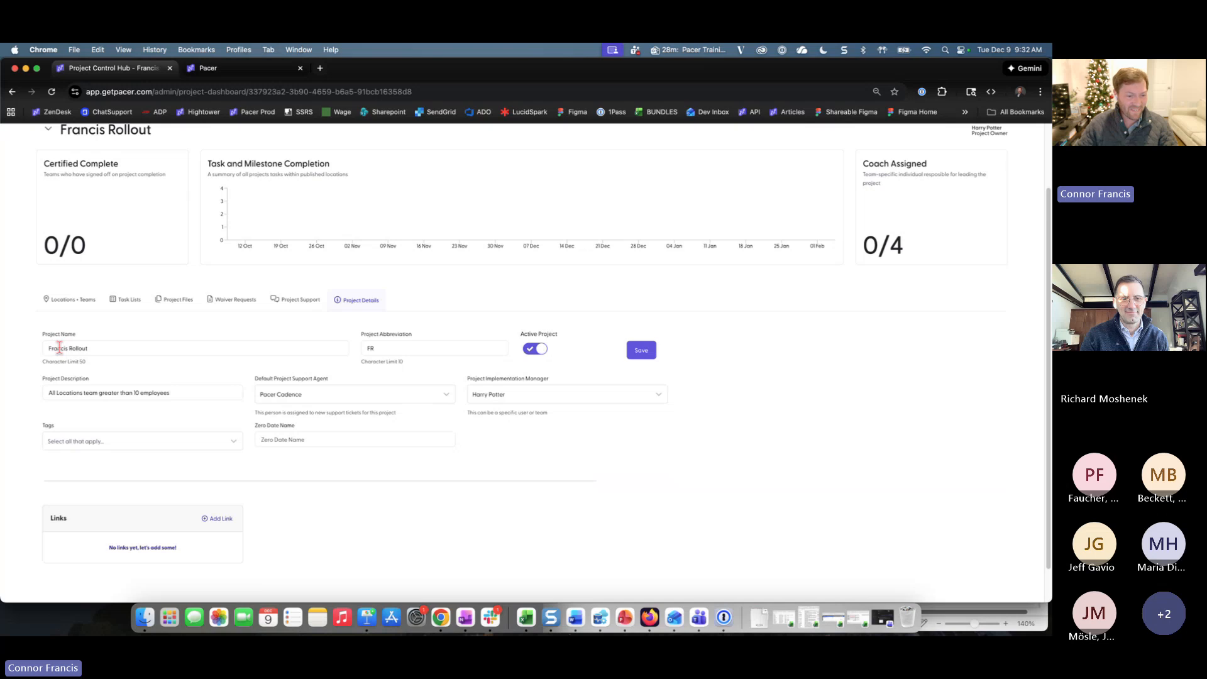
pyautogui.tripleClick(272, 427)
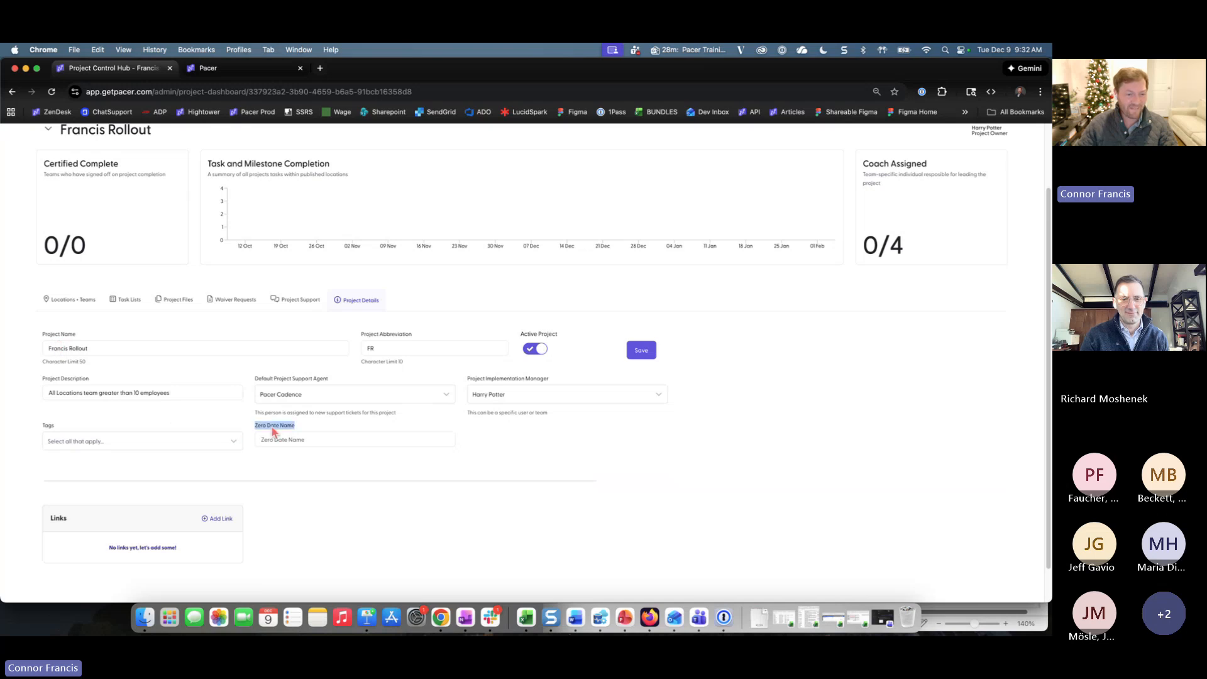
pyautogui.click(292, 440)
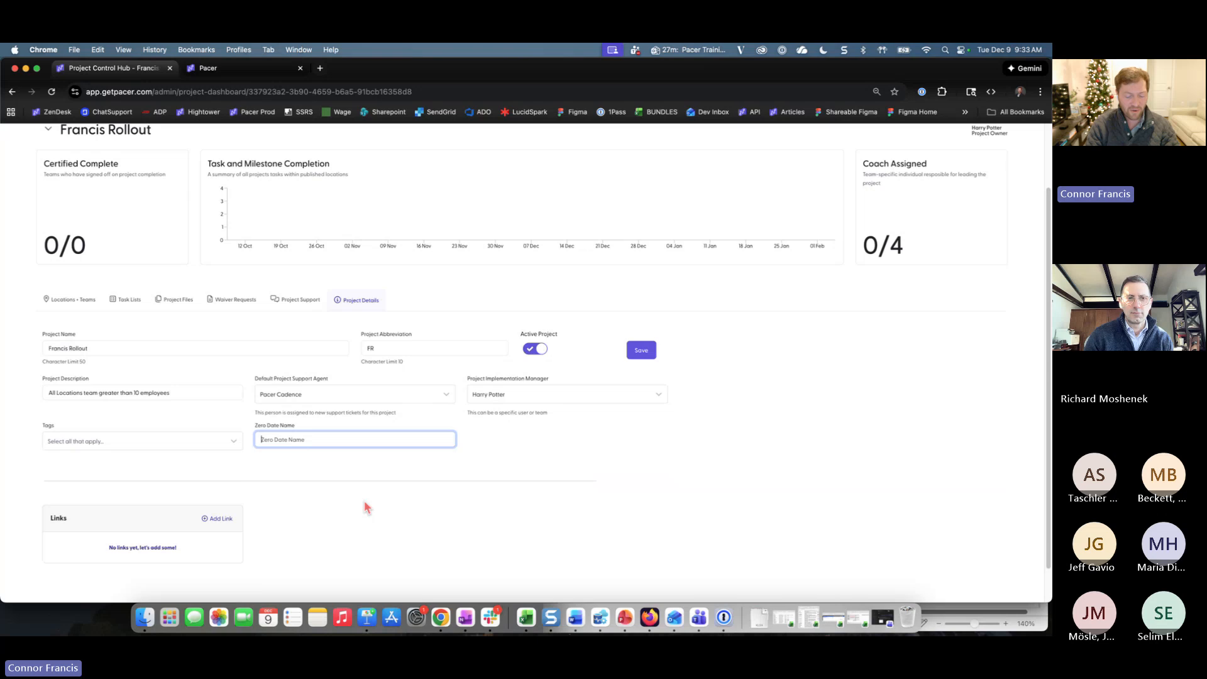
pyautogui.write('Go Live')
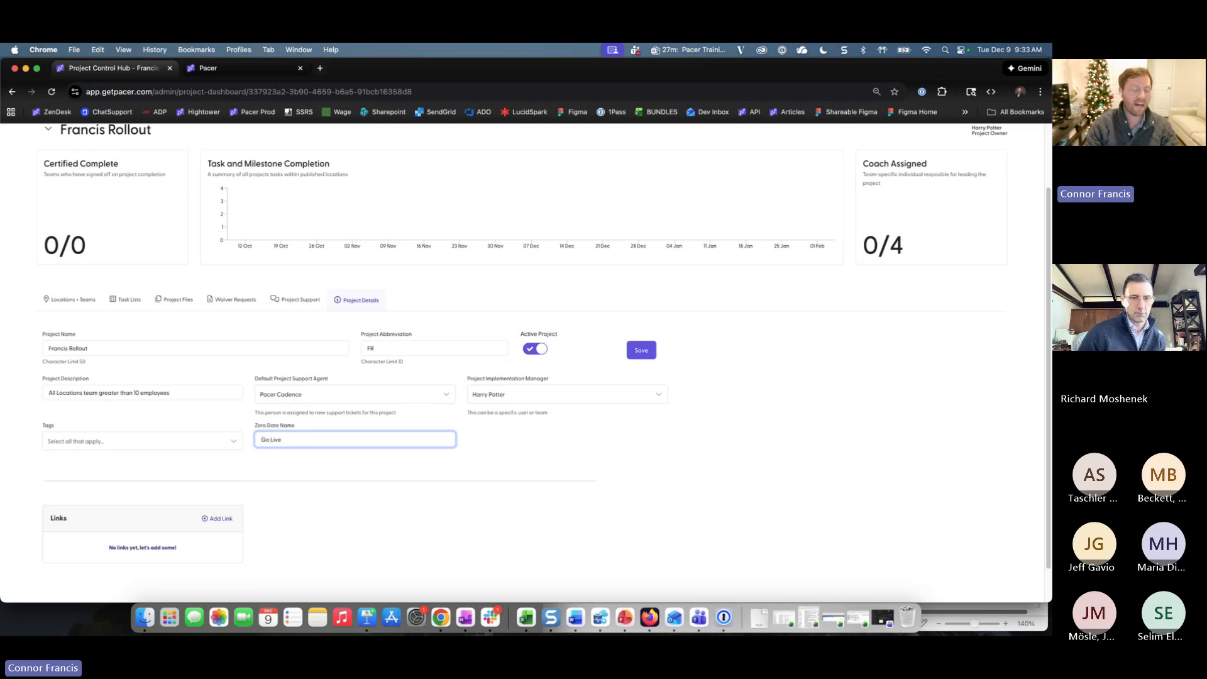
pyautogui.click(551, 465)
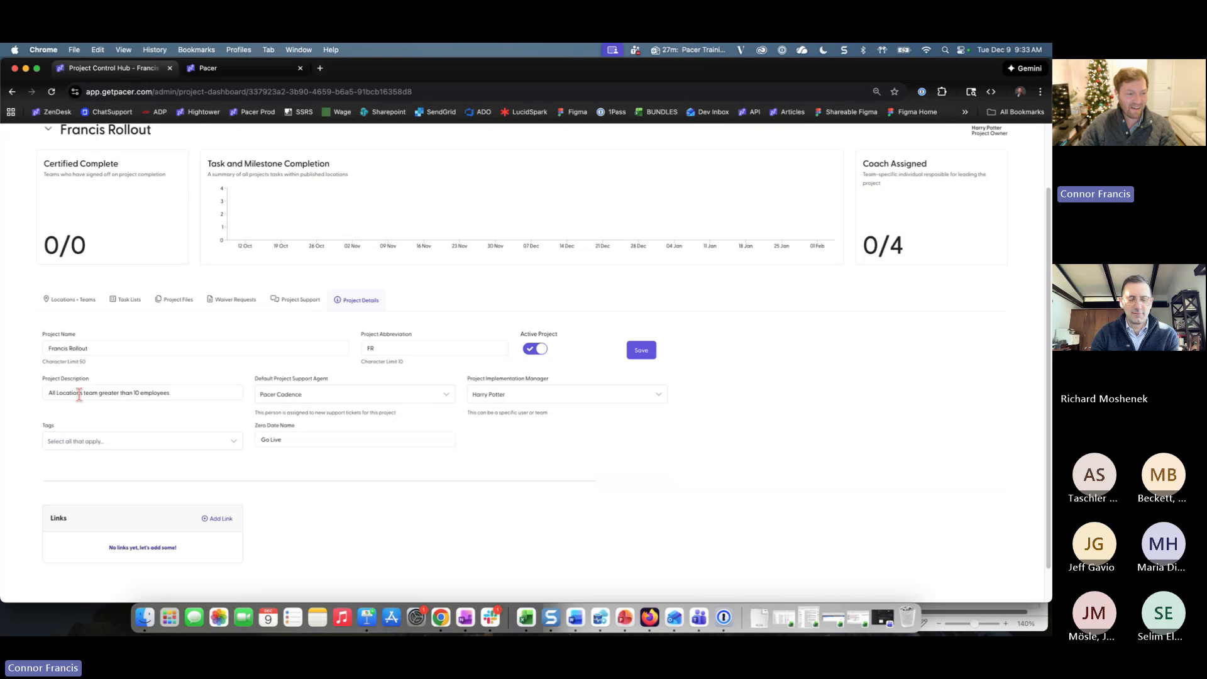
# - Add the Brand Standard tag to the rollout project and save the project details
pyautogui.click(63, 442)
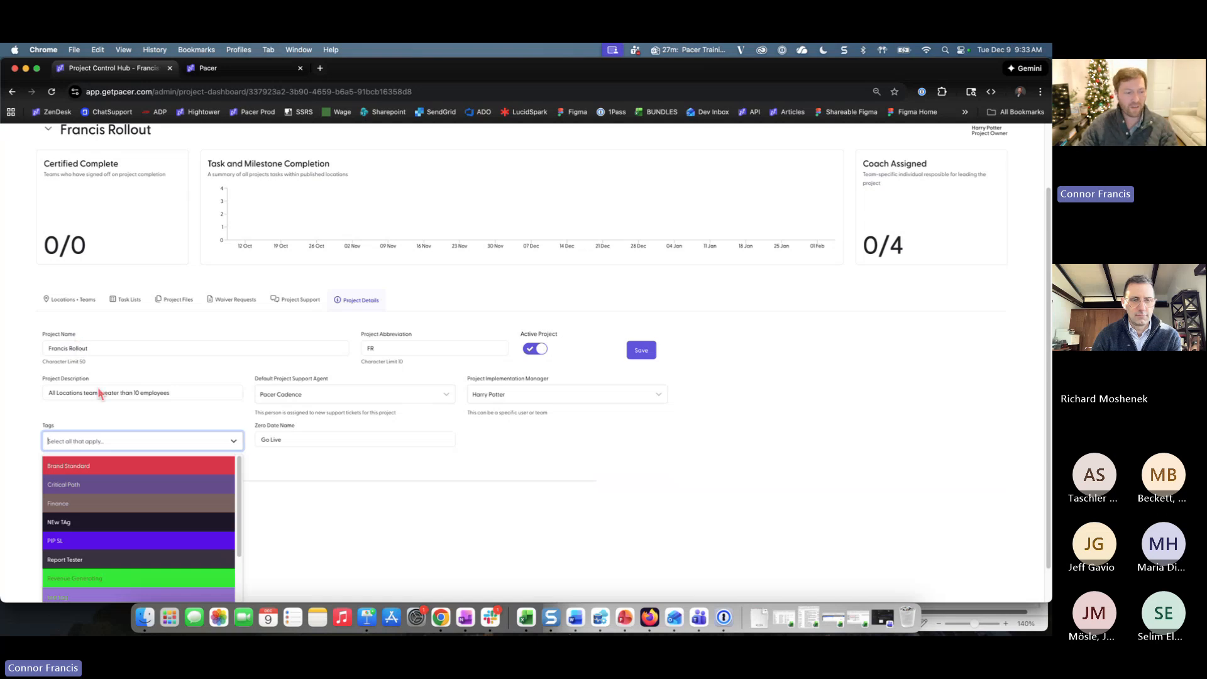
pyautogui.click(75, 468)
pyautogui.click(377, 512)
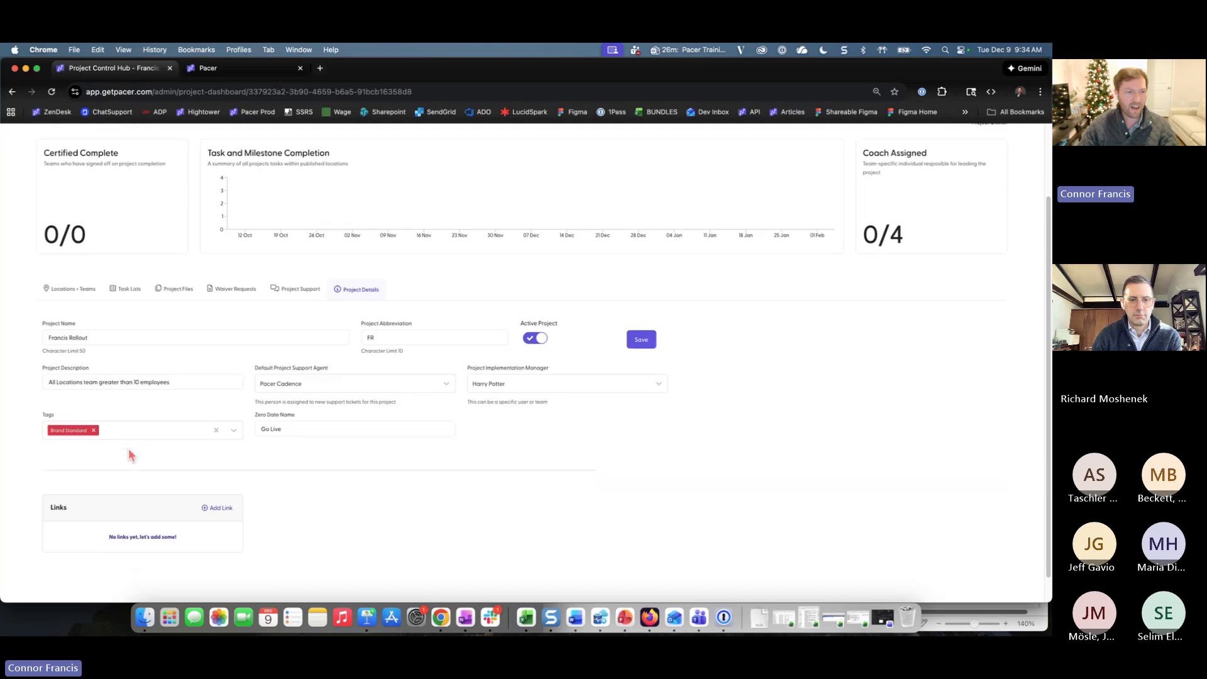
pyautogui.scroll(2, 130, 451)
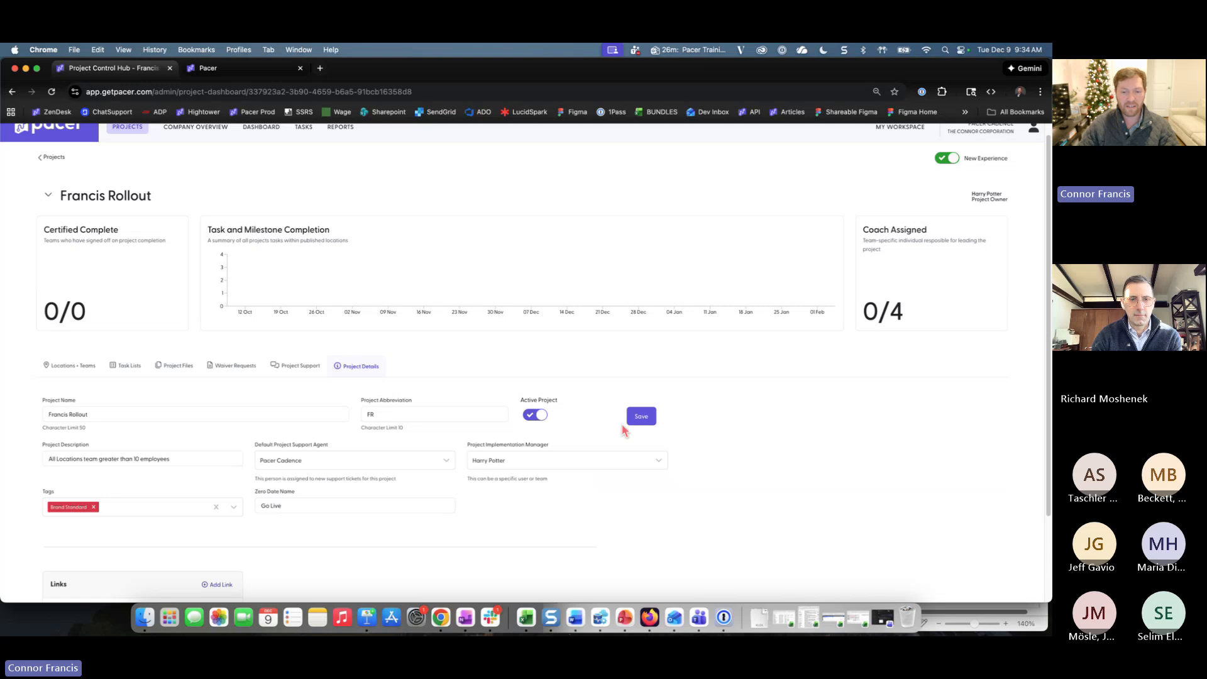
pyautogui.click(640, 418)
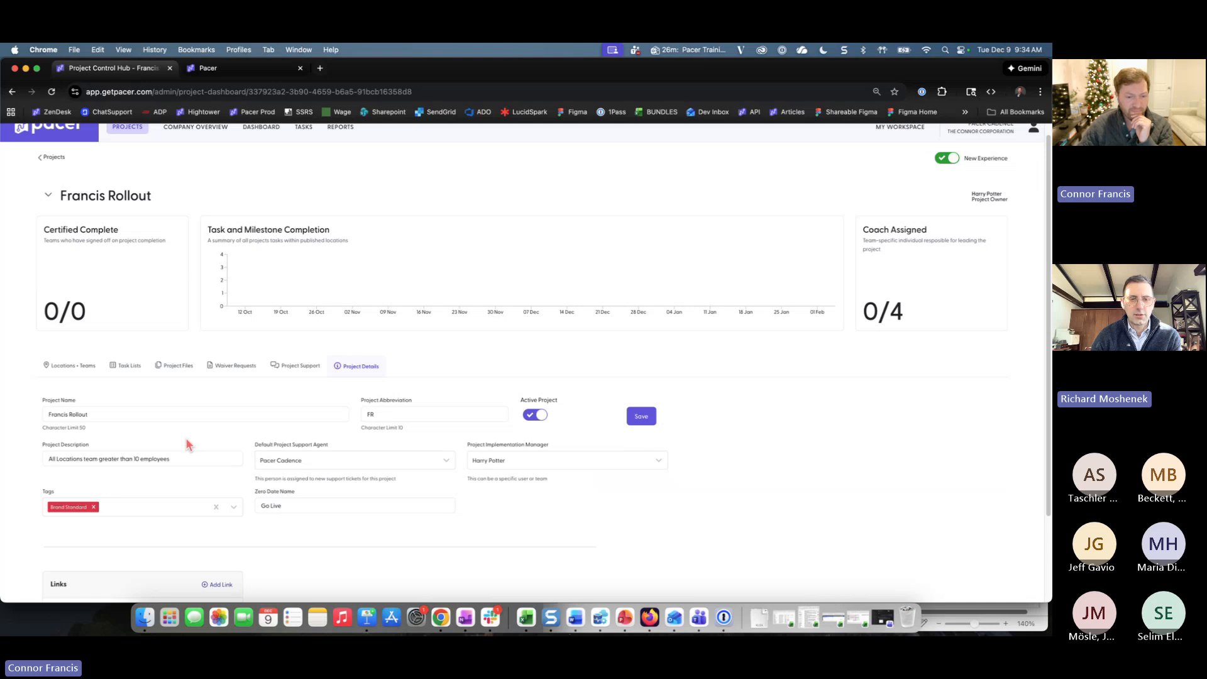
# - Close the extra browser tab and examine the rollout project's resources and the location choices on Munich's dashboard
pyautogui.scroll(1, 198, 406)
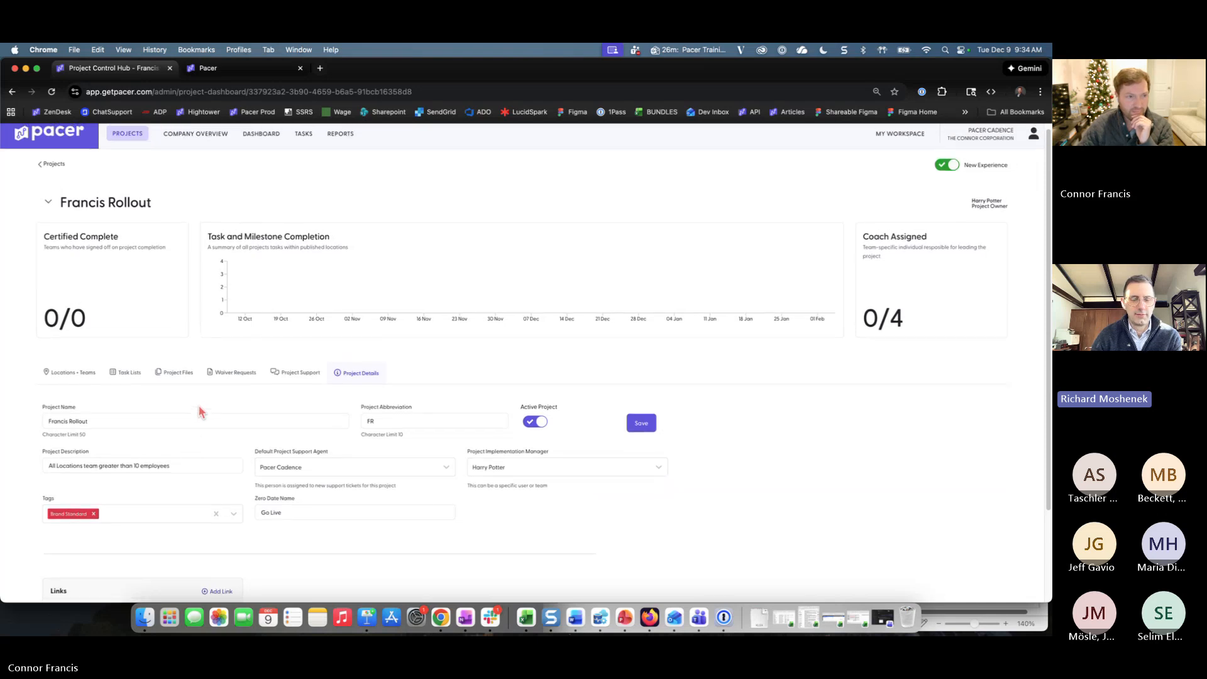
pyautogui.click(261, 133)
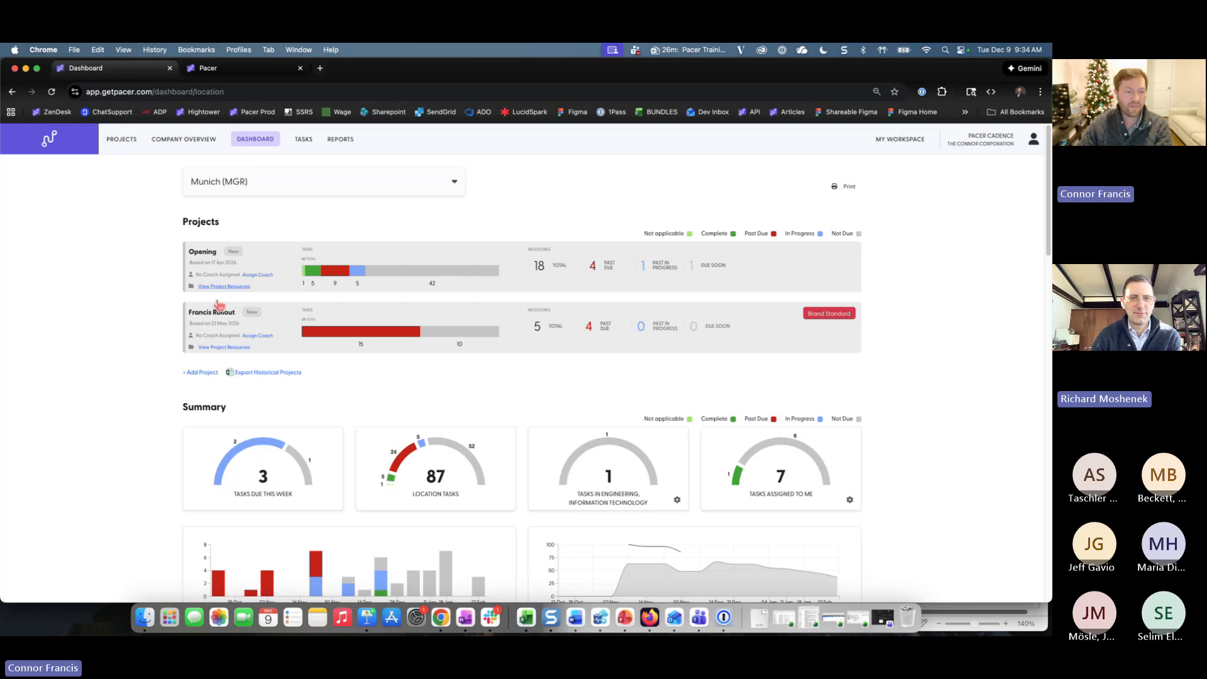
pyautogui.click(300, 68)
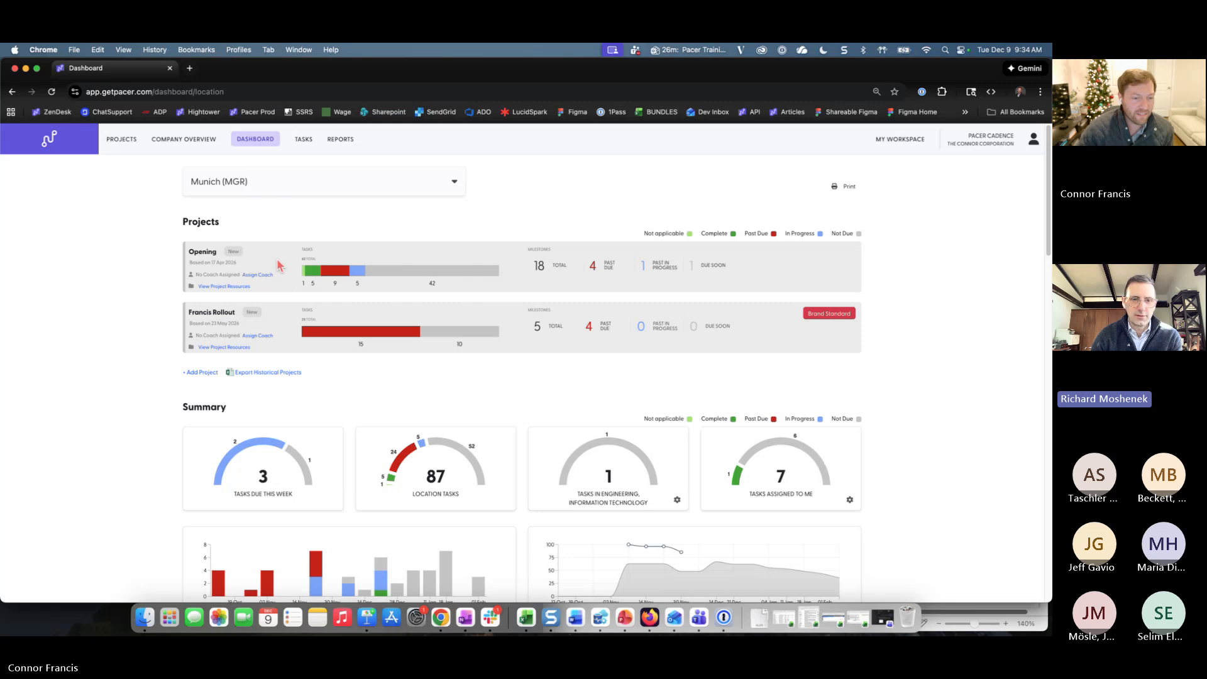
pyautogui.click(217, 348)
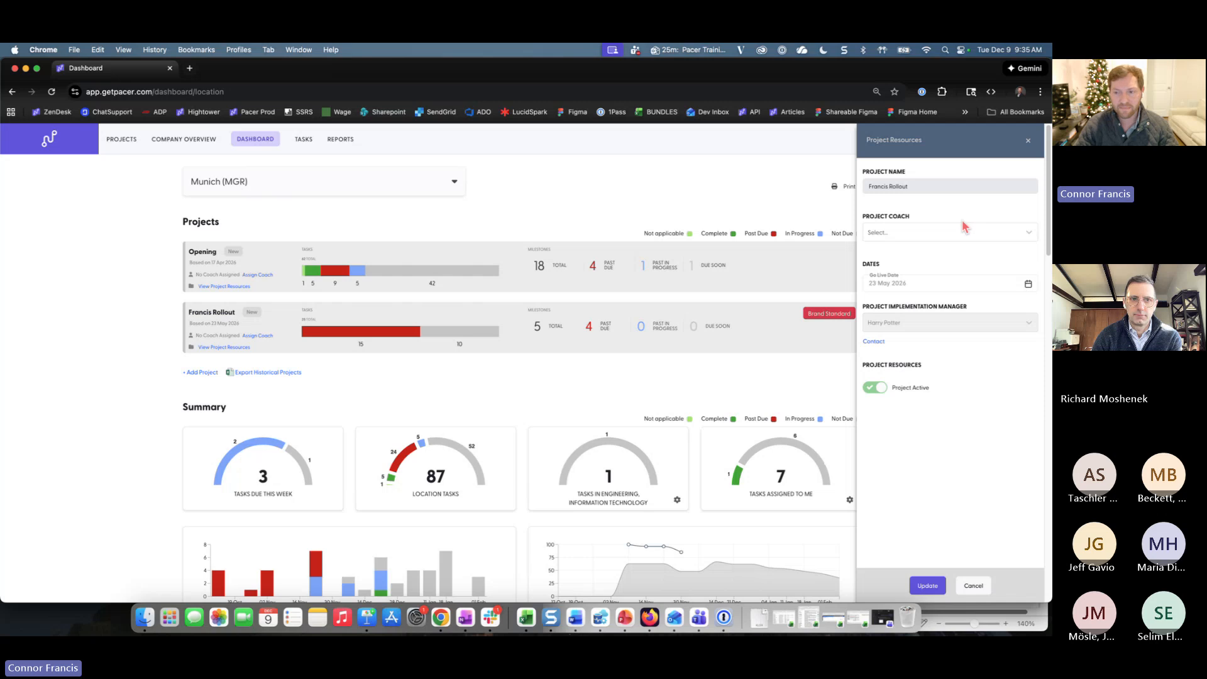
pyautogui.click(1030, 146)
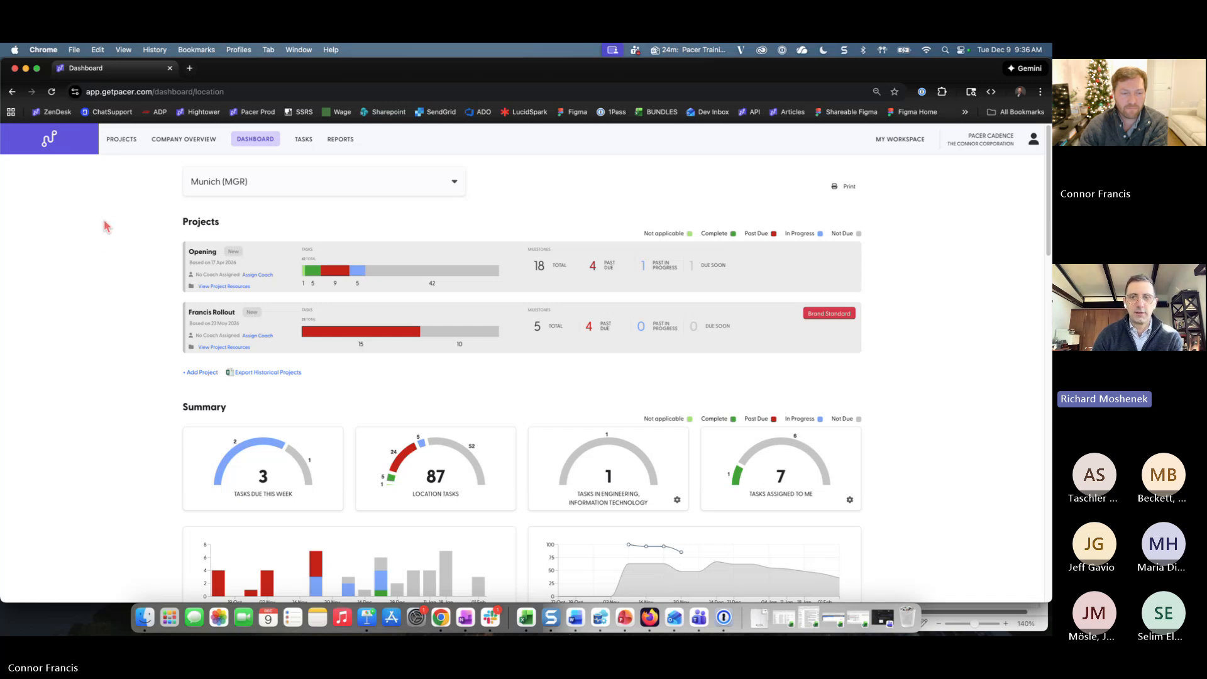
pyautogui.click(241, 195)
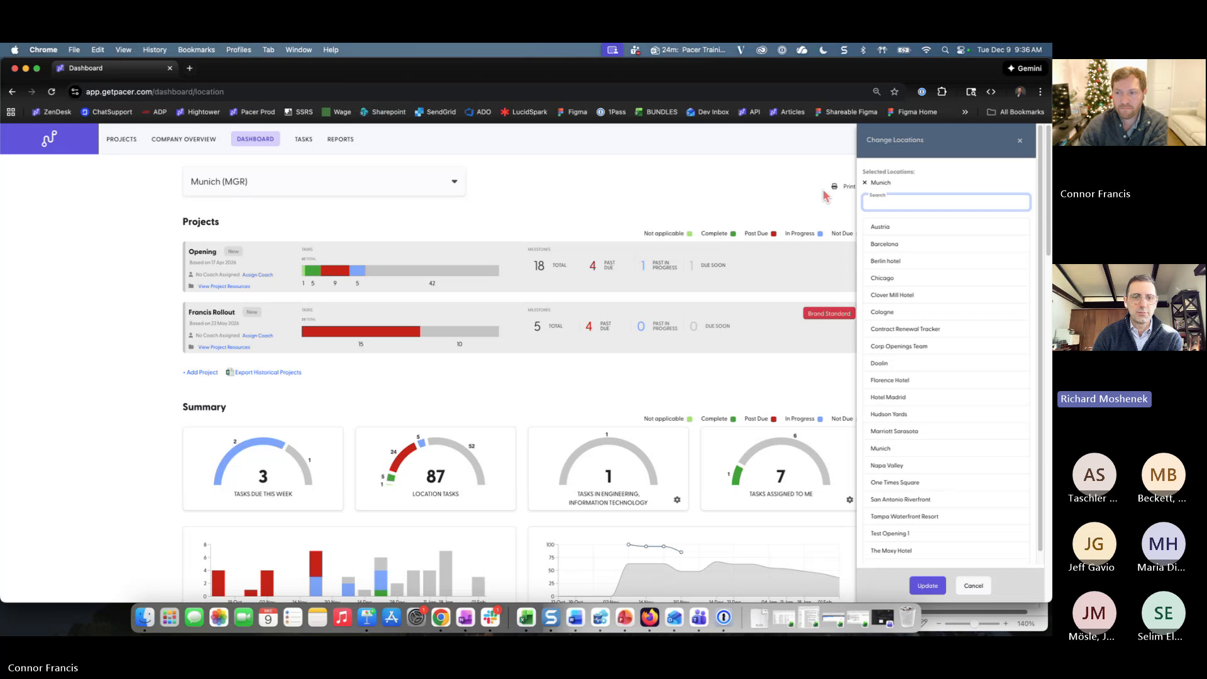
pyautogui.click(1019, 140)
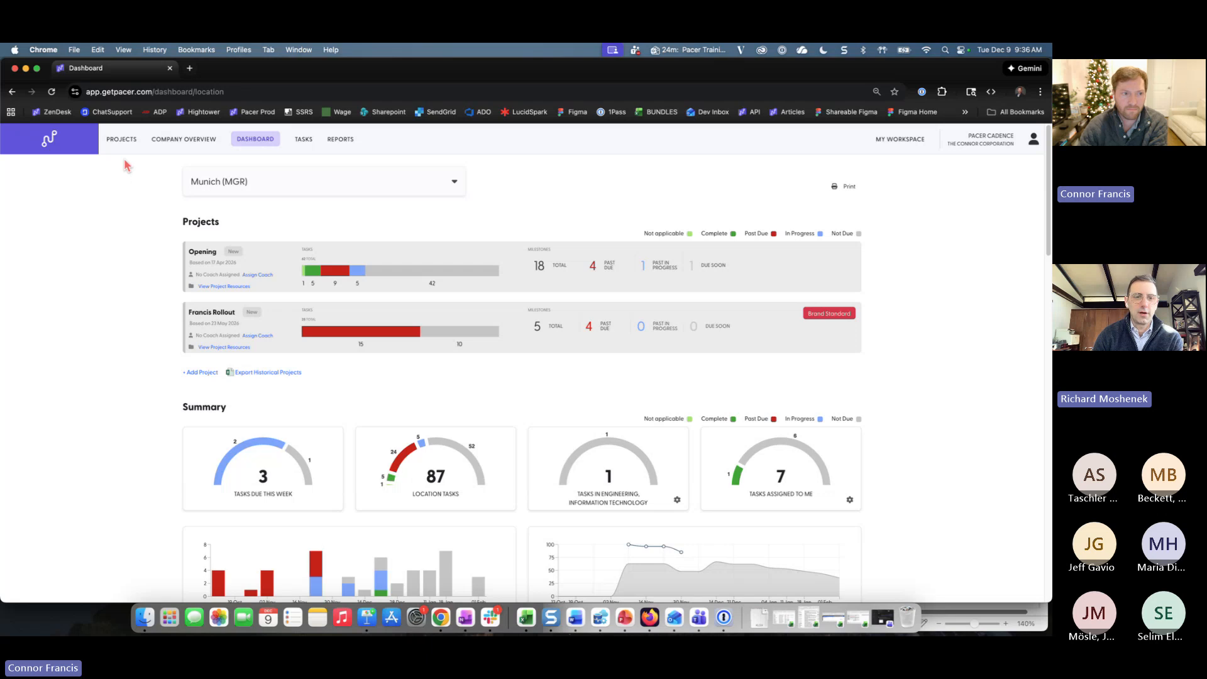
# - Return to the Project Control Hub and switch from the Opening project to the rollout project
pyautogui.moveTo(124, 143)
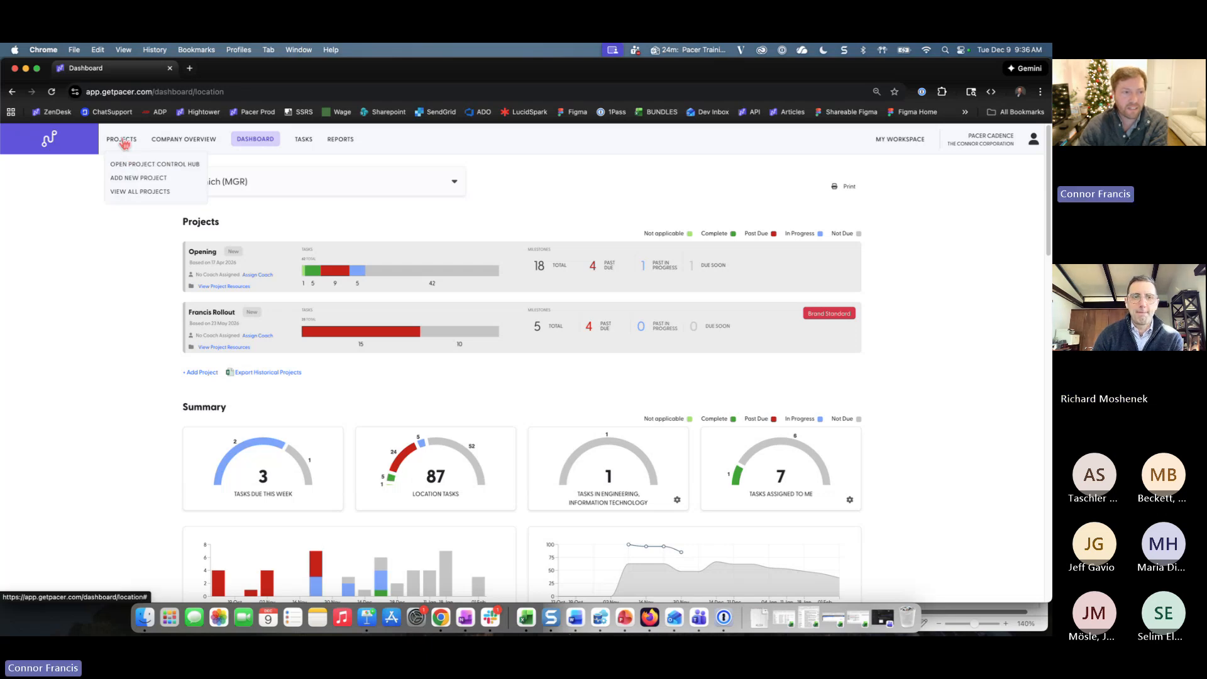
pyautogui.click(124, 142)
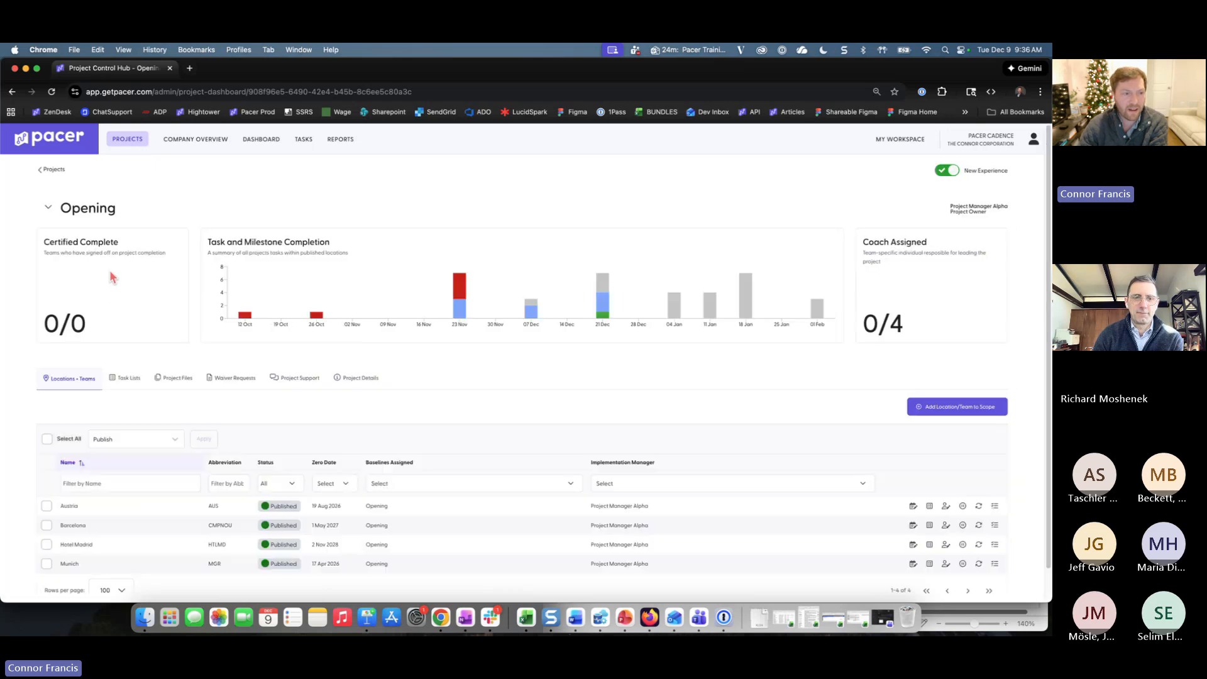
pyautogui.click(58, 210)
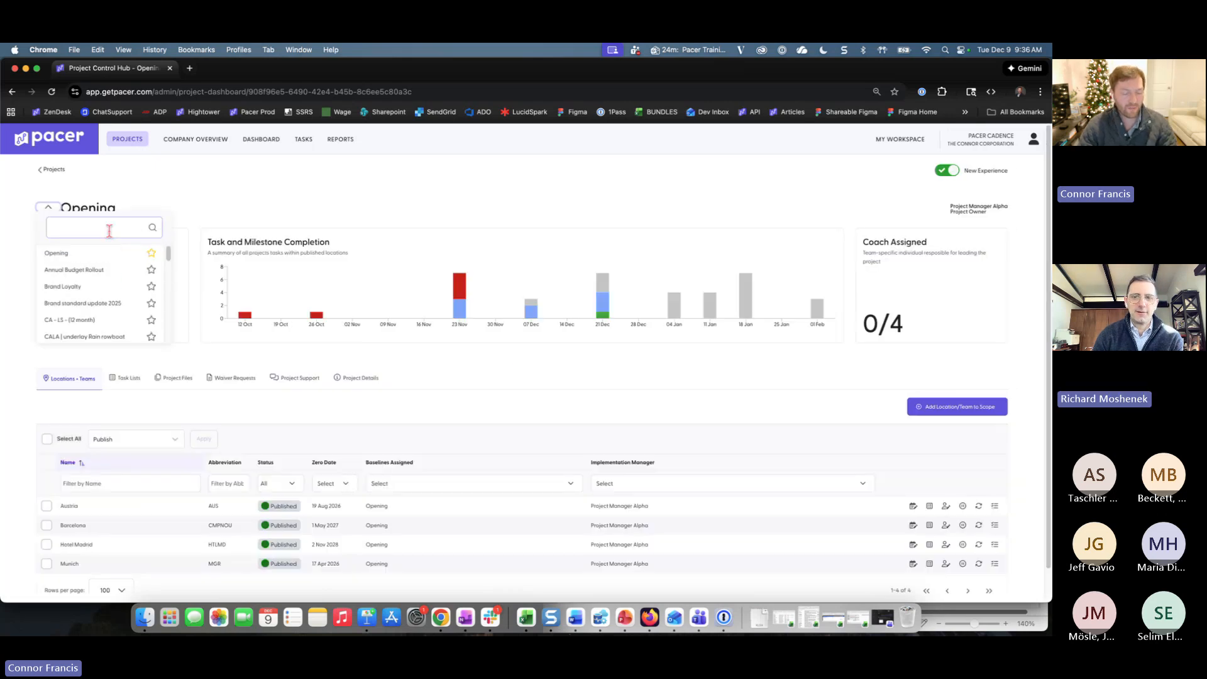
pyautogui.write('tra')
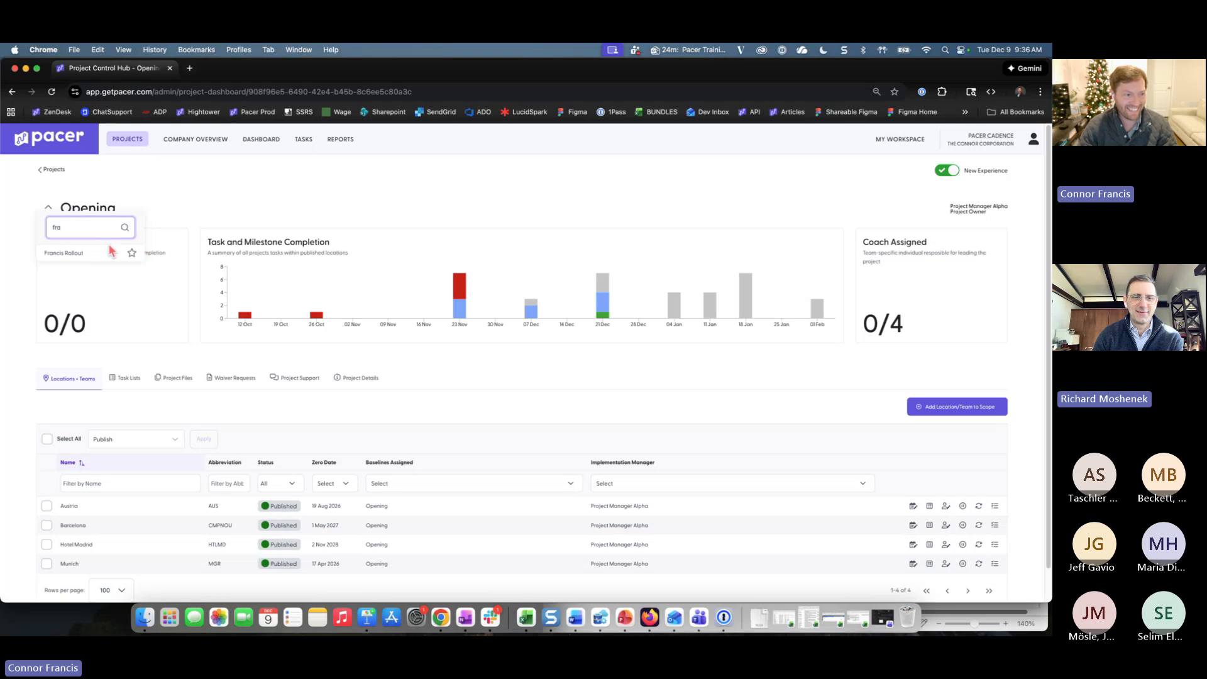
pyautogui.click(103, 254)
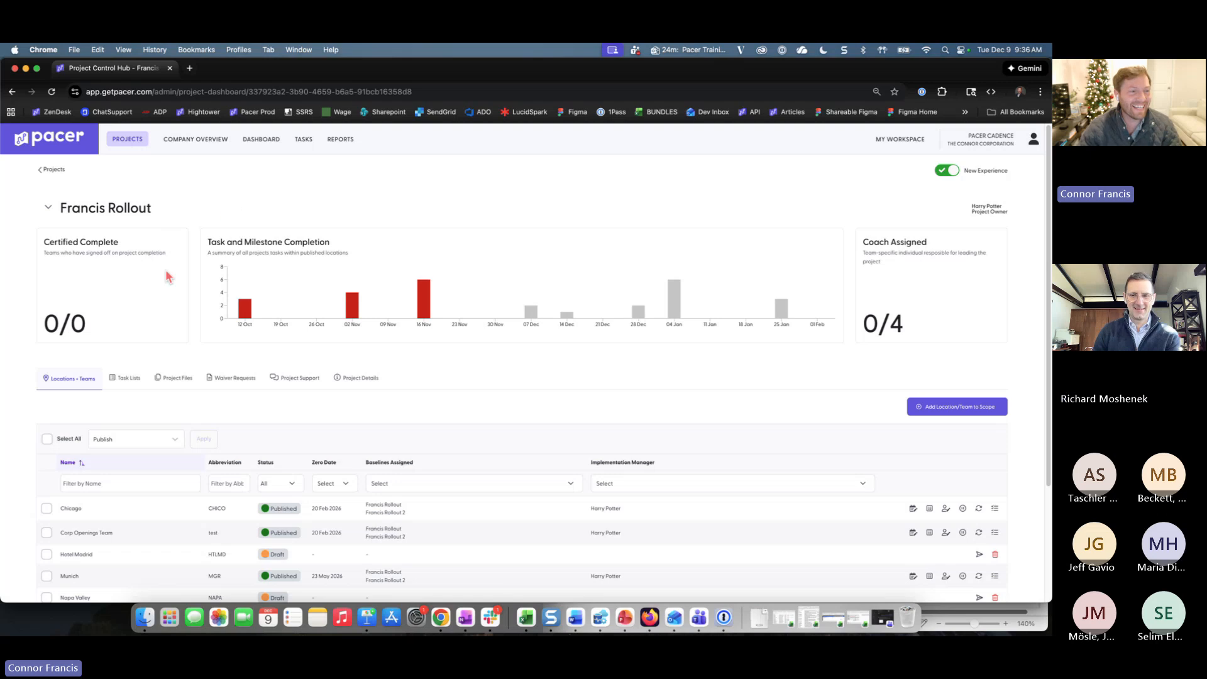
# - Filter the project's locations by munich, put Munich on hold, and check its location dashboard
pyautogui.scroll(-2, 151, 421)
pyautogui.scroll(-1, 241, 512)
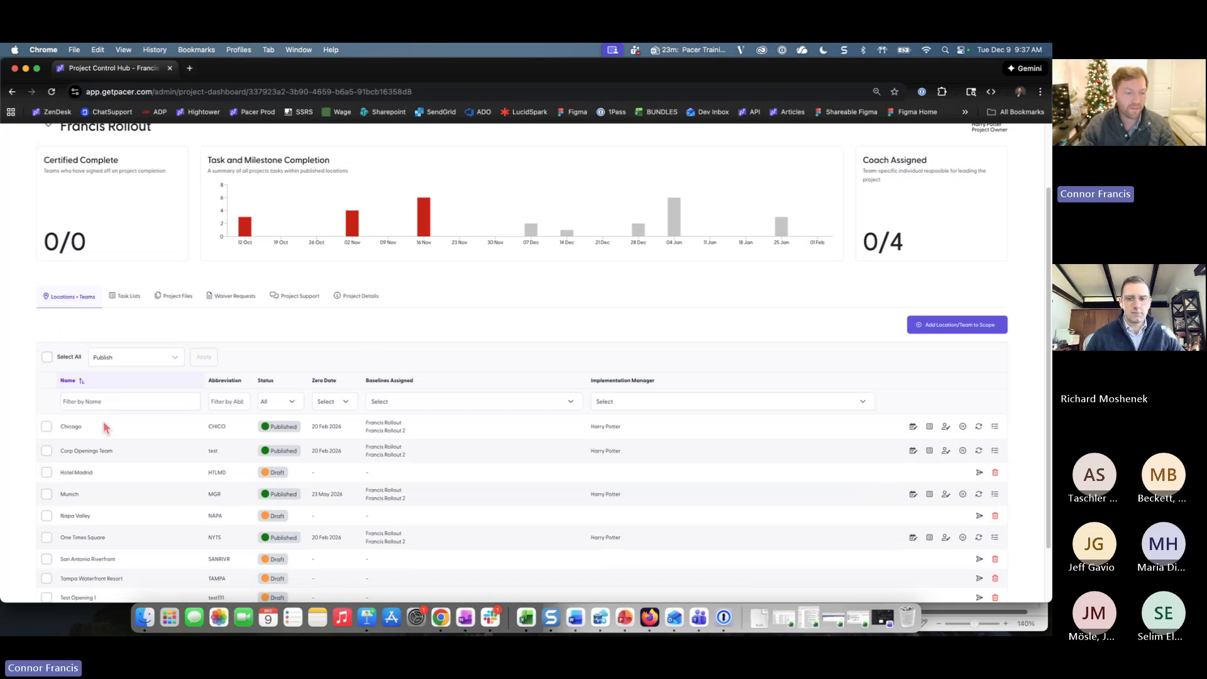
pyautogui.click(101, 401)
pyautogui.write('munich')
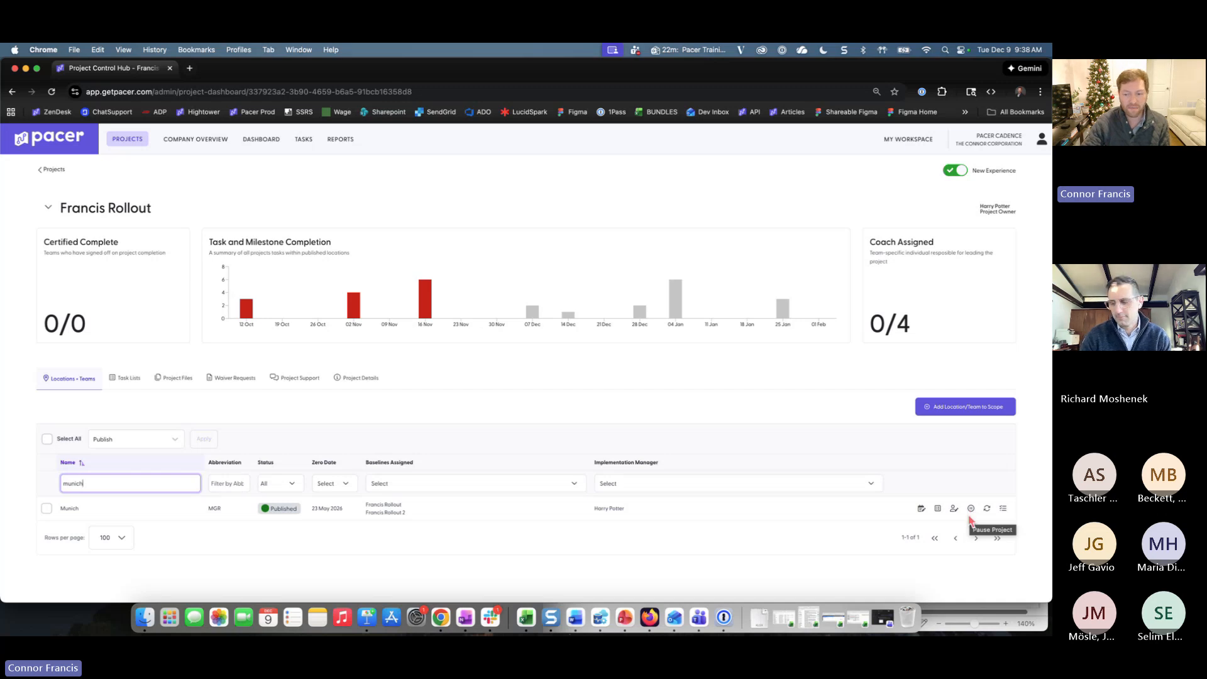
pyautogui.click(970, 512)
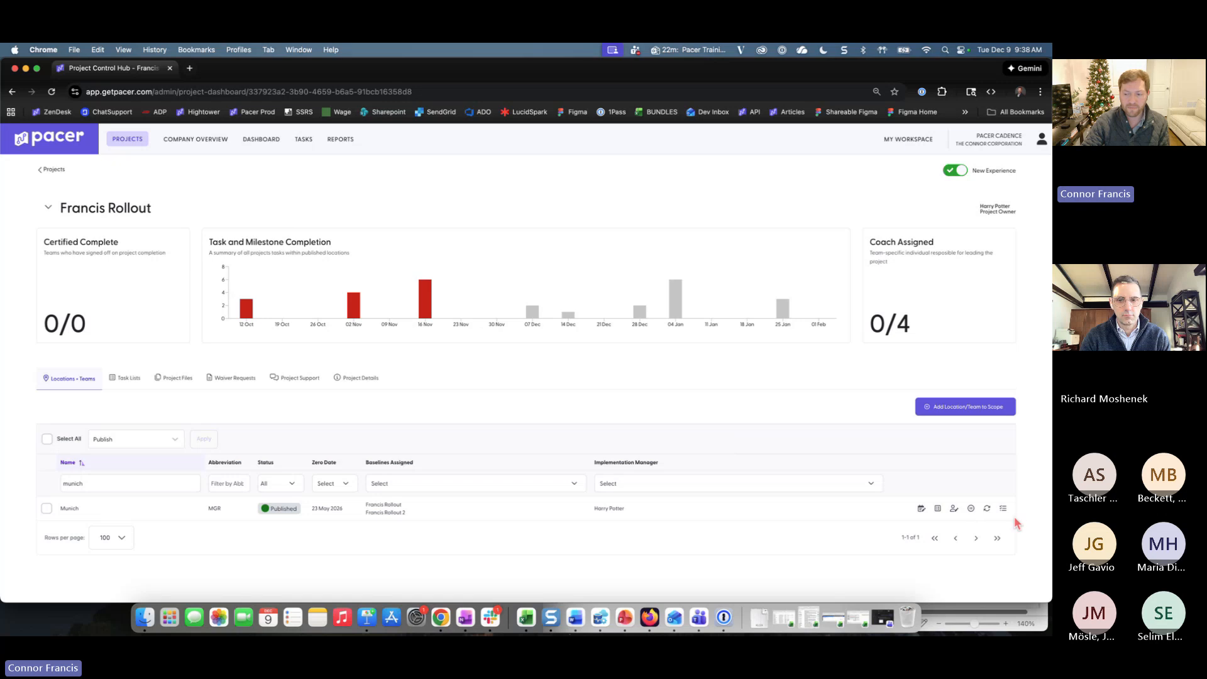
pyautogui.click(970, 508)
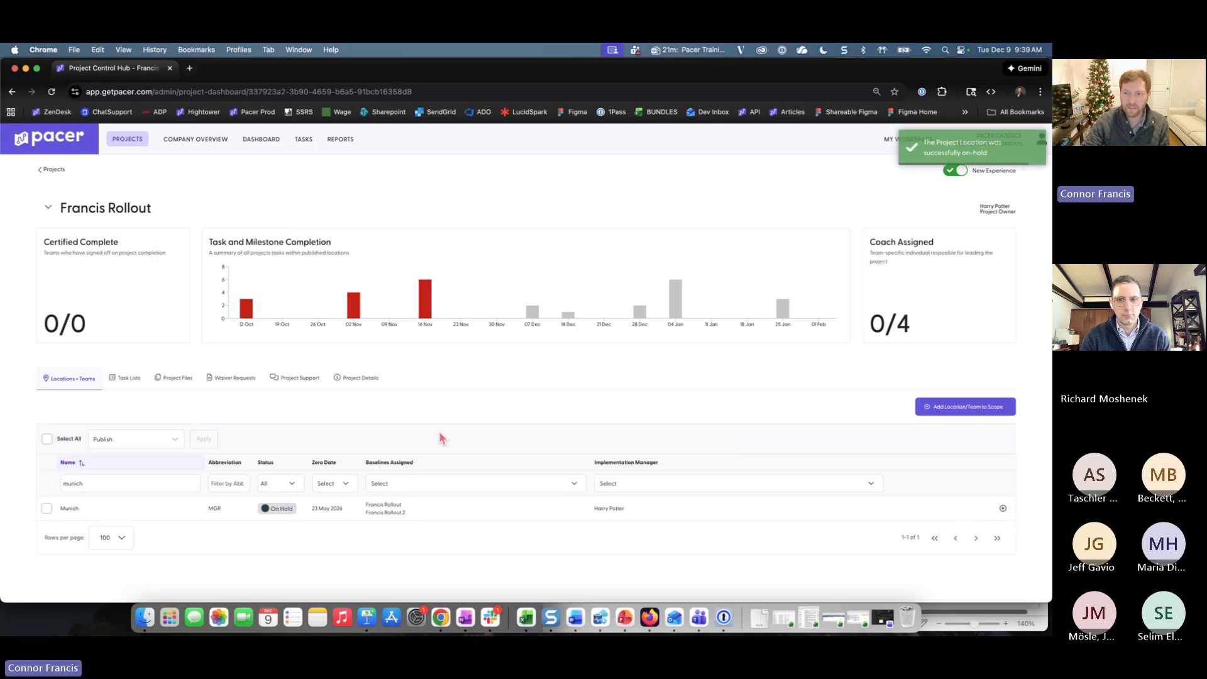
pyautogui.click(261, 139)
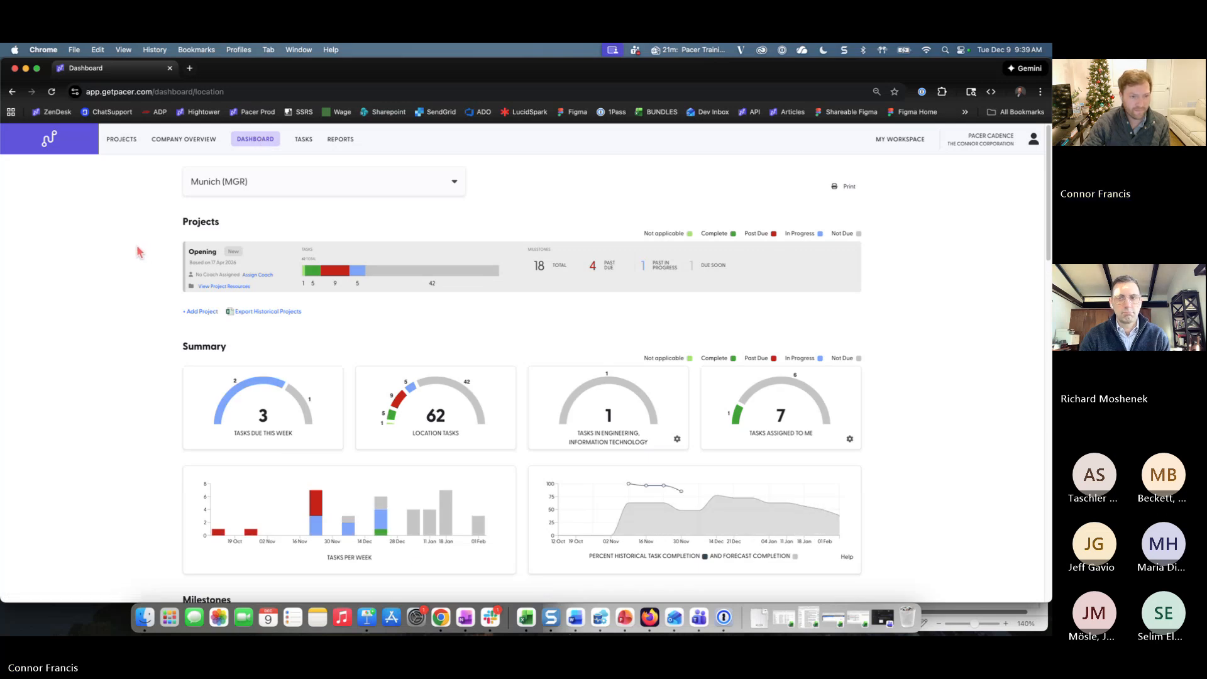
# - Reactivate Munich in the project's locations list and check its dashboard again
pyautogui.click(12, 93)
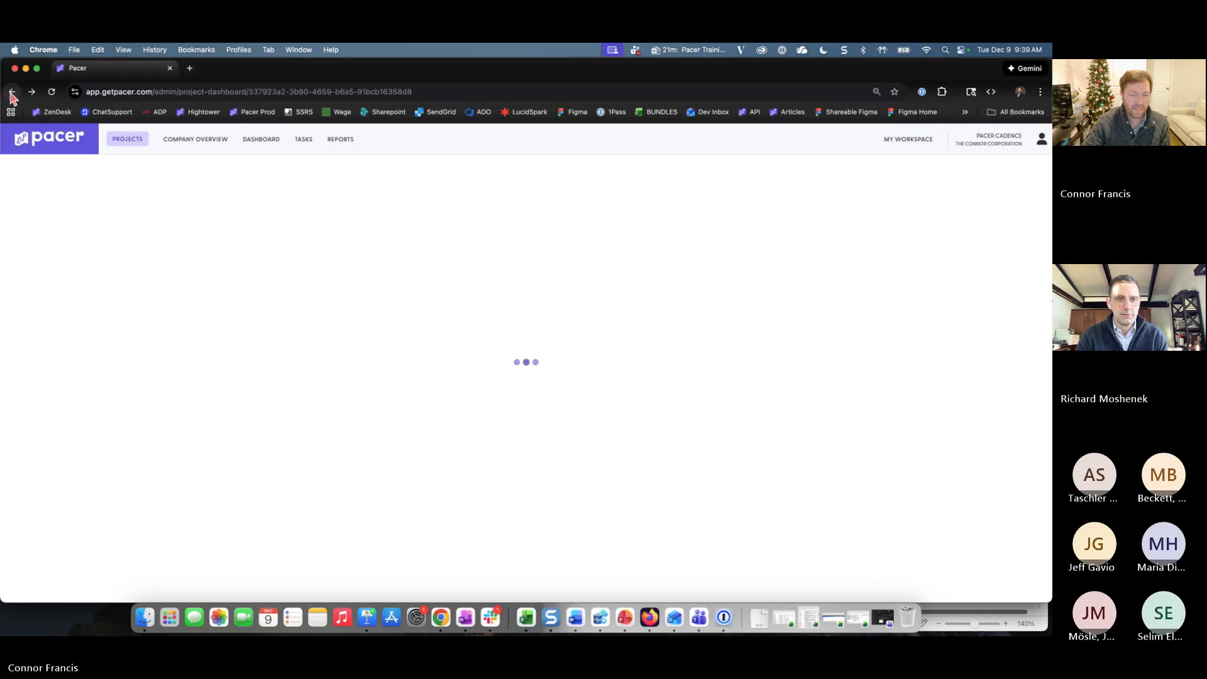
pyautogui.scroll(-2, 200, 465)
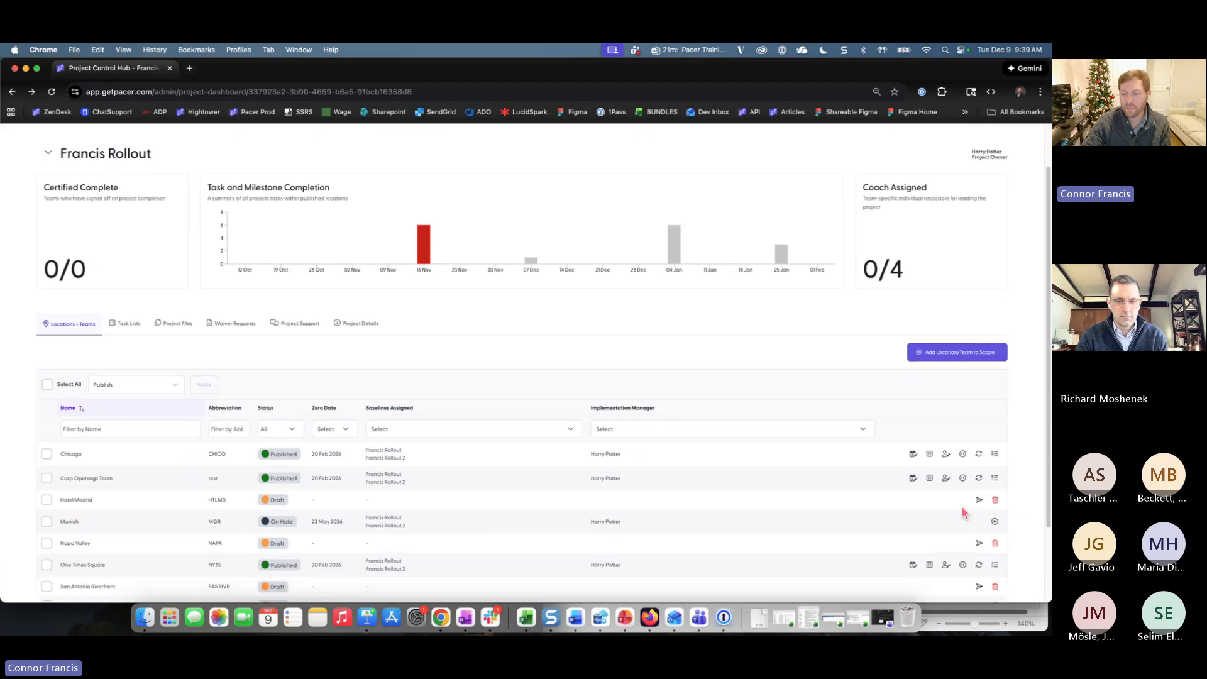
pyautogui.click(994, 521)
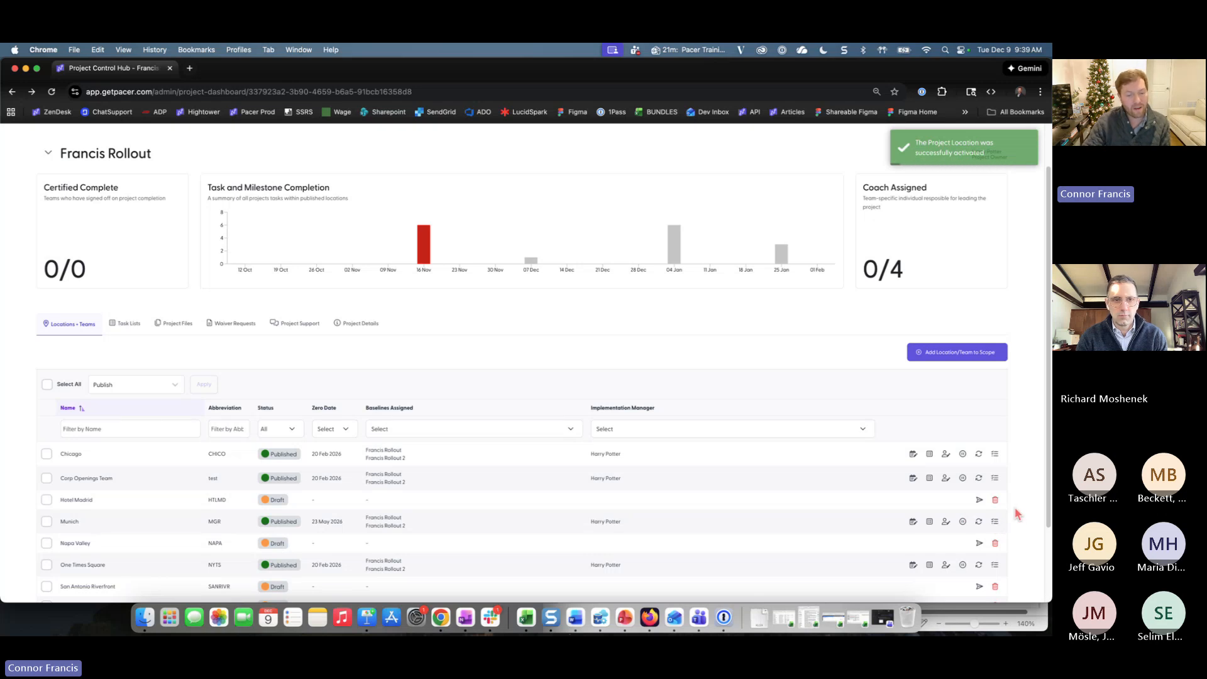
pyautogui.scroll(-3, 423, 304)
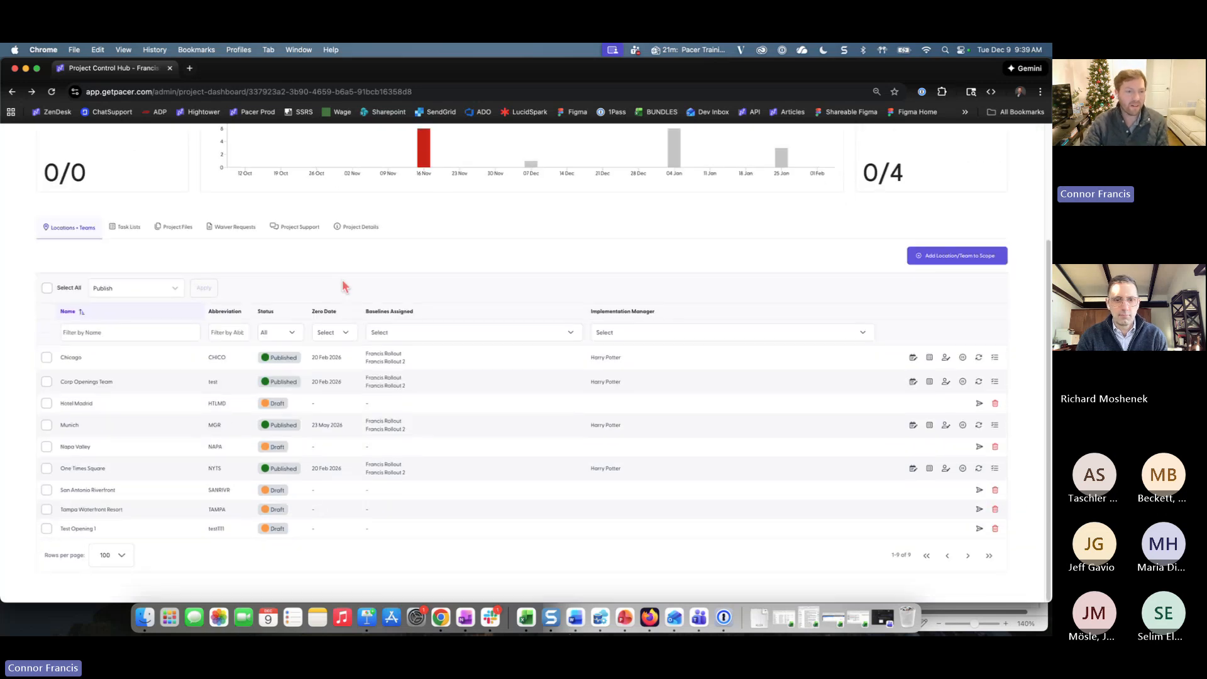
pyautogui.scroll(3, 345, 286)
pyautogui.click(255, 139)
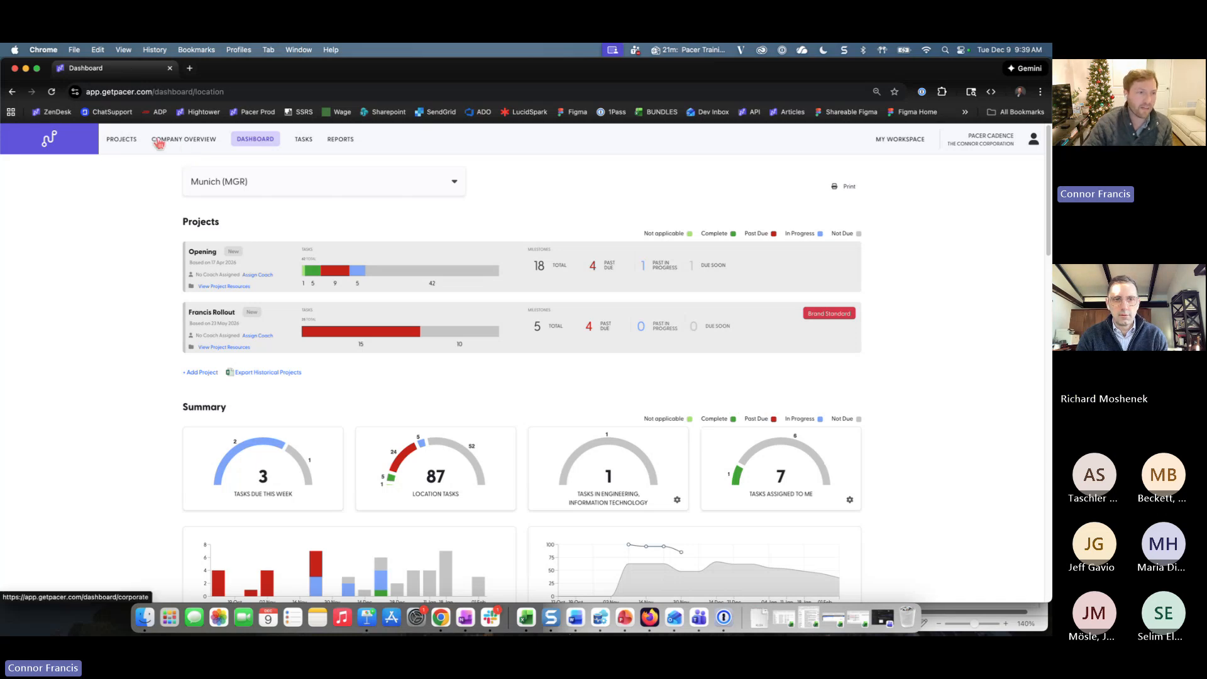
# - Return to the rollout project in the Project Control Hub and examine its list of locations and teams
pyautogui.moveTo(130, 145)
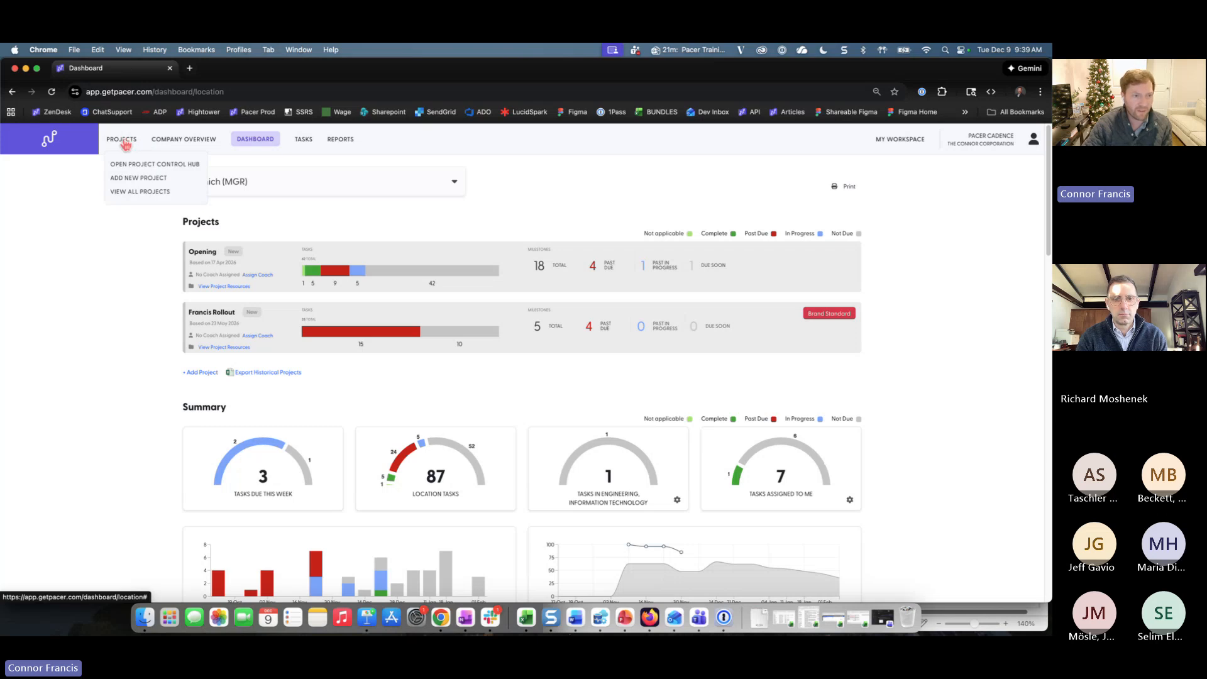
pyautogui.click(13, 92)
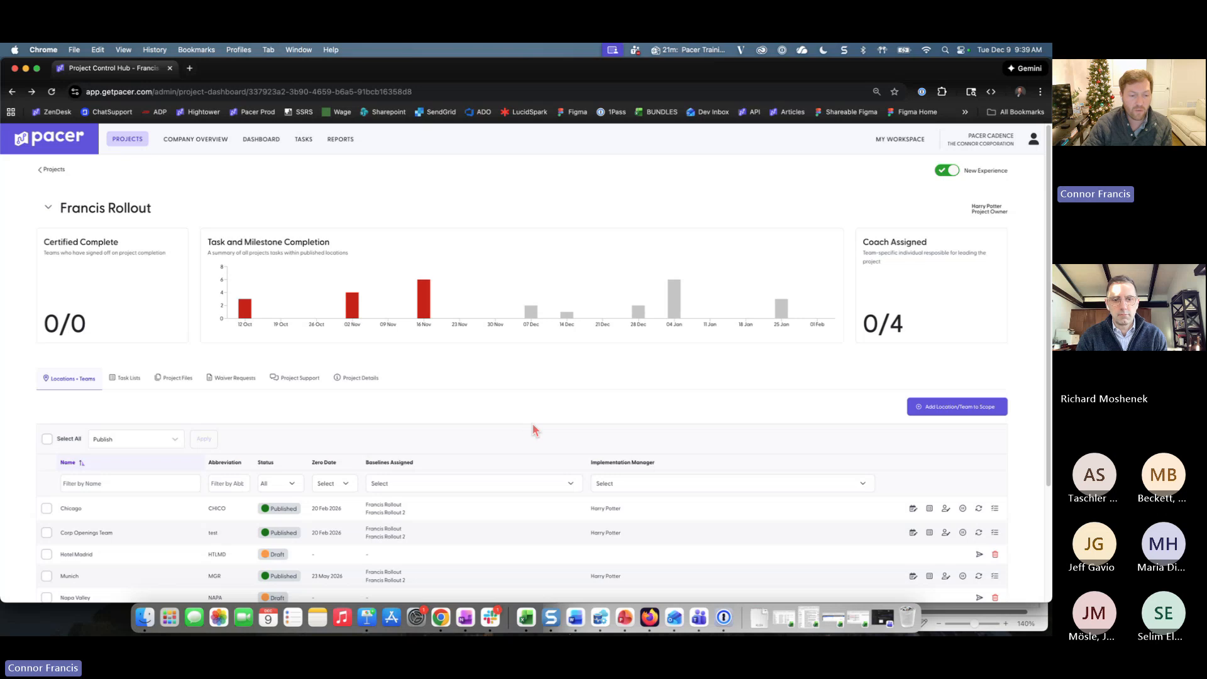
pyautogui.scroll(-2, 533, 430)
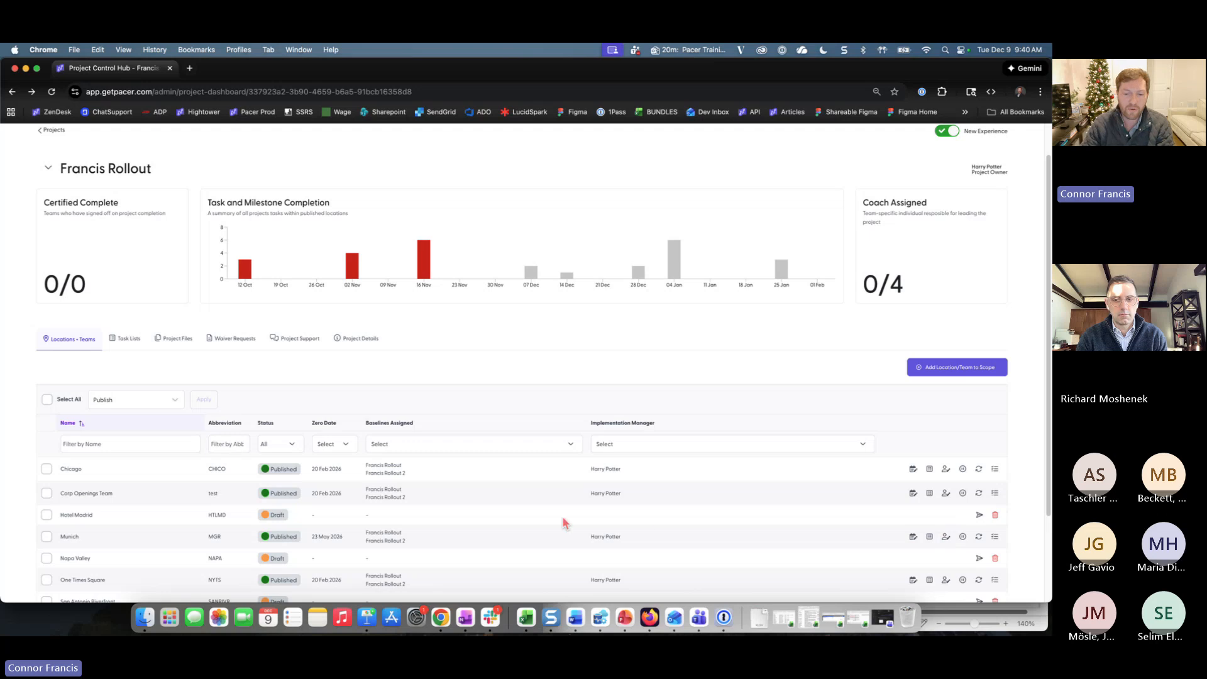
pyautogui.scroll(-1, 629, 494)
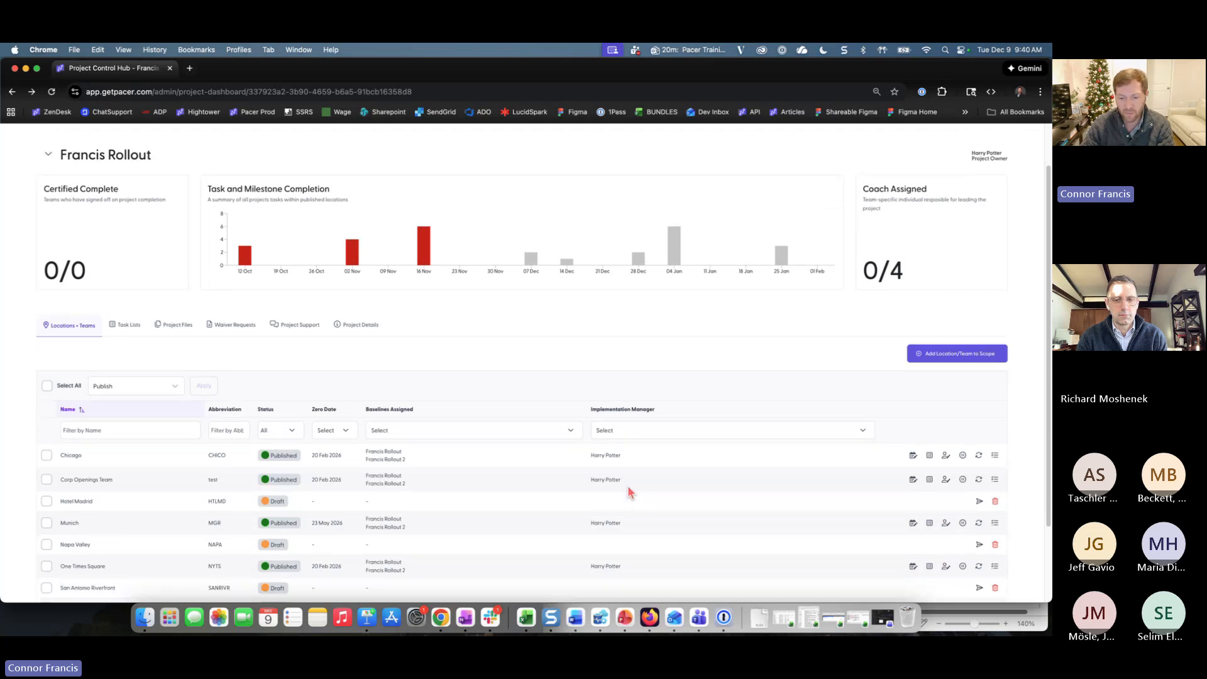
pyautogui.scroll(-3, 632, 480)
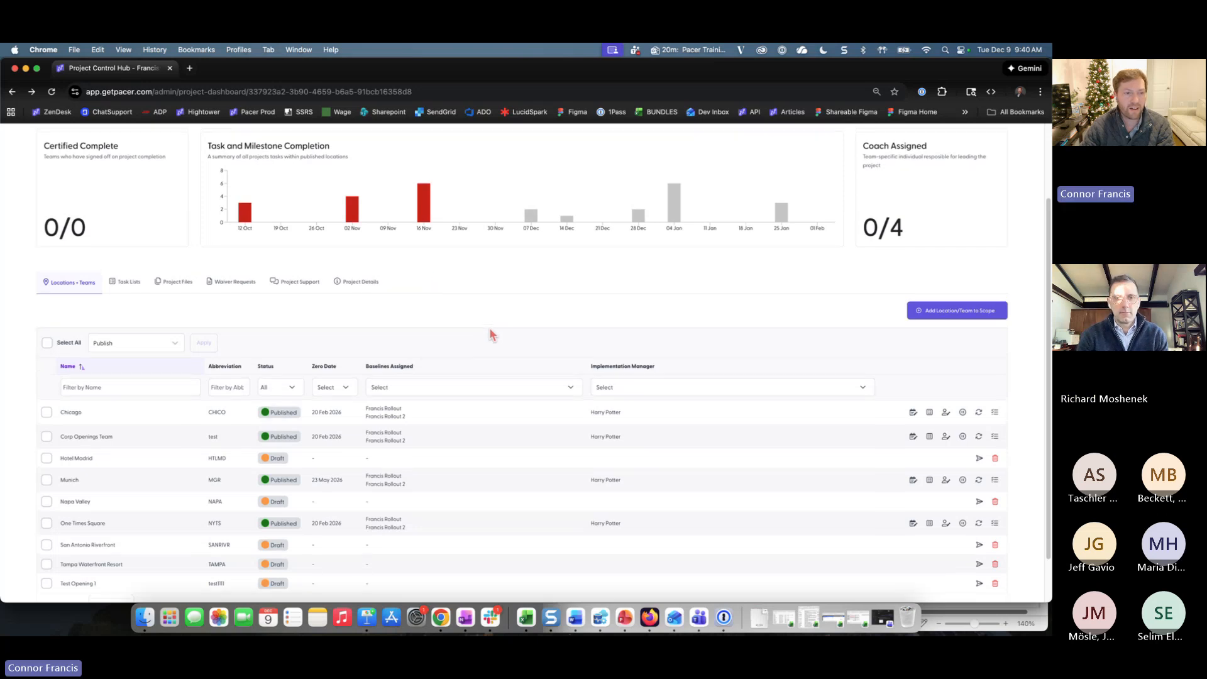
pyautogui.scroll(2, 489, 333)
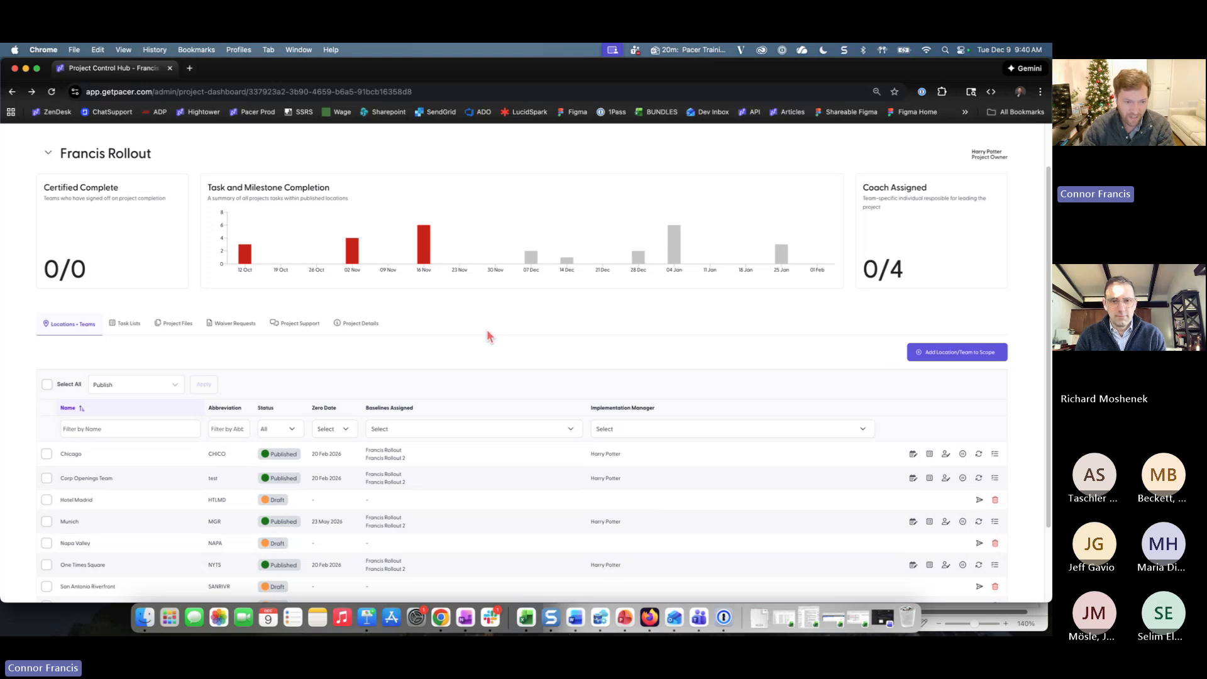
# - Show the rollout project's task lists and expand both baselines to display their tasks
pyautogui.click(129, 324)
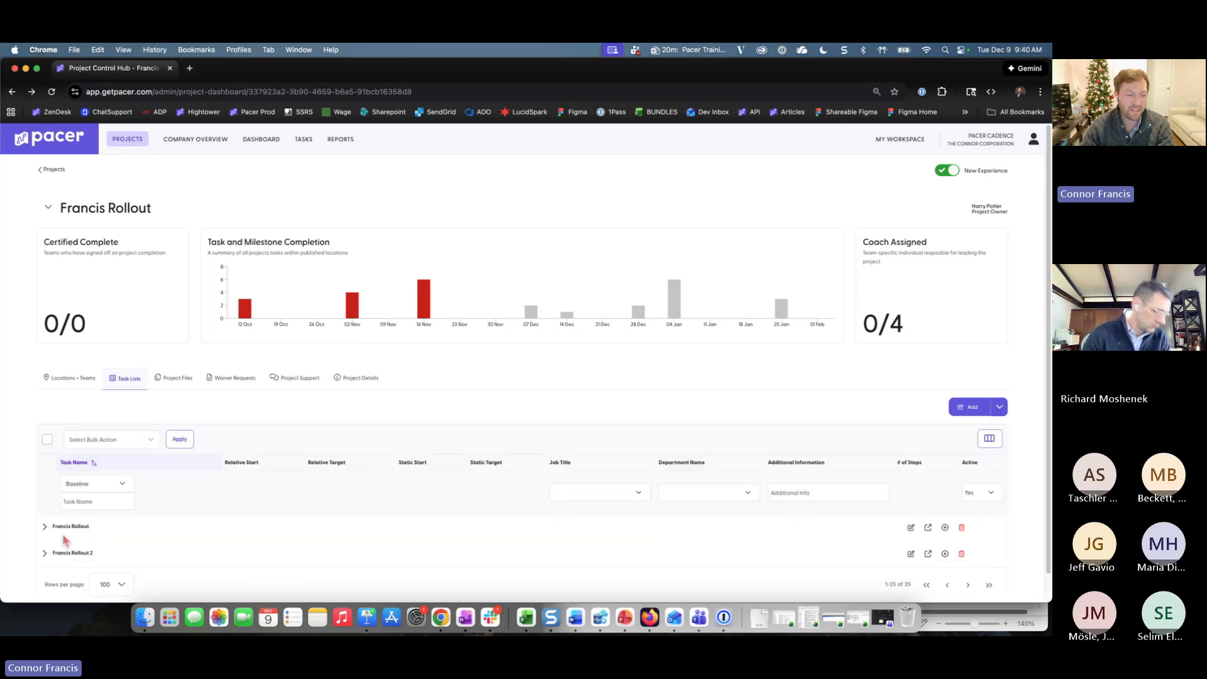
pyautogui.click(45, 529)
pyautogui.scroll(-3, 69, 536)
pyautogui.click(46, 524)
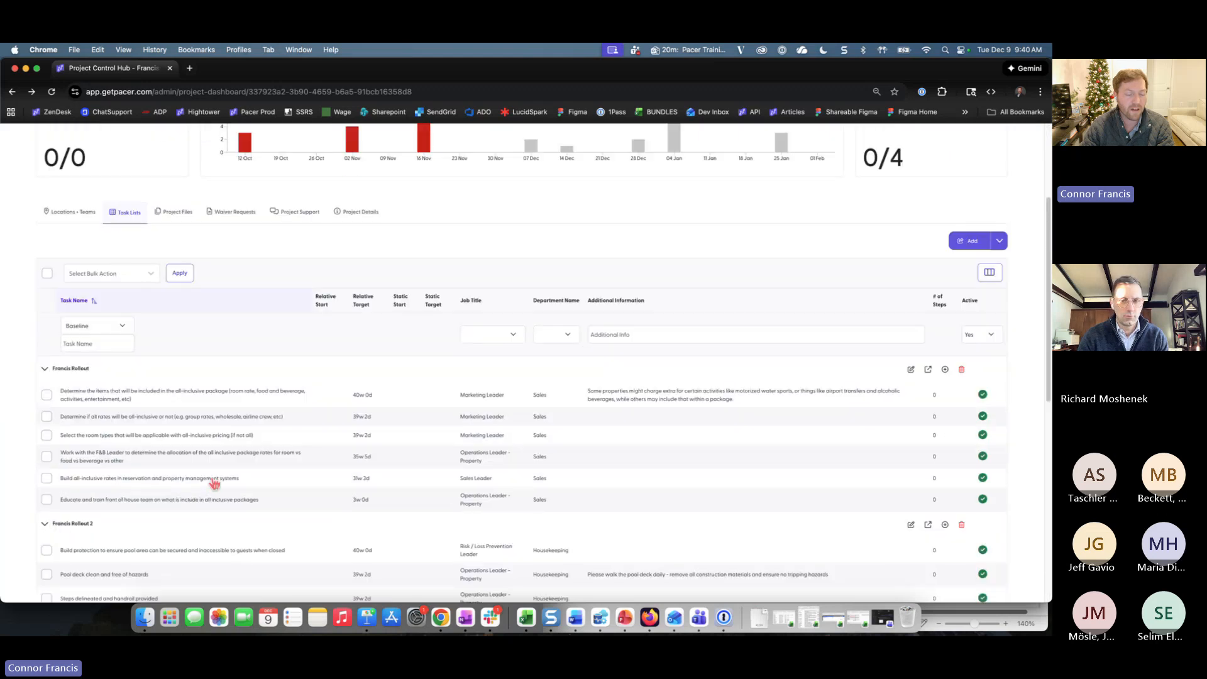
pyautogui.scroll(-1, 182, 481)
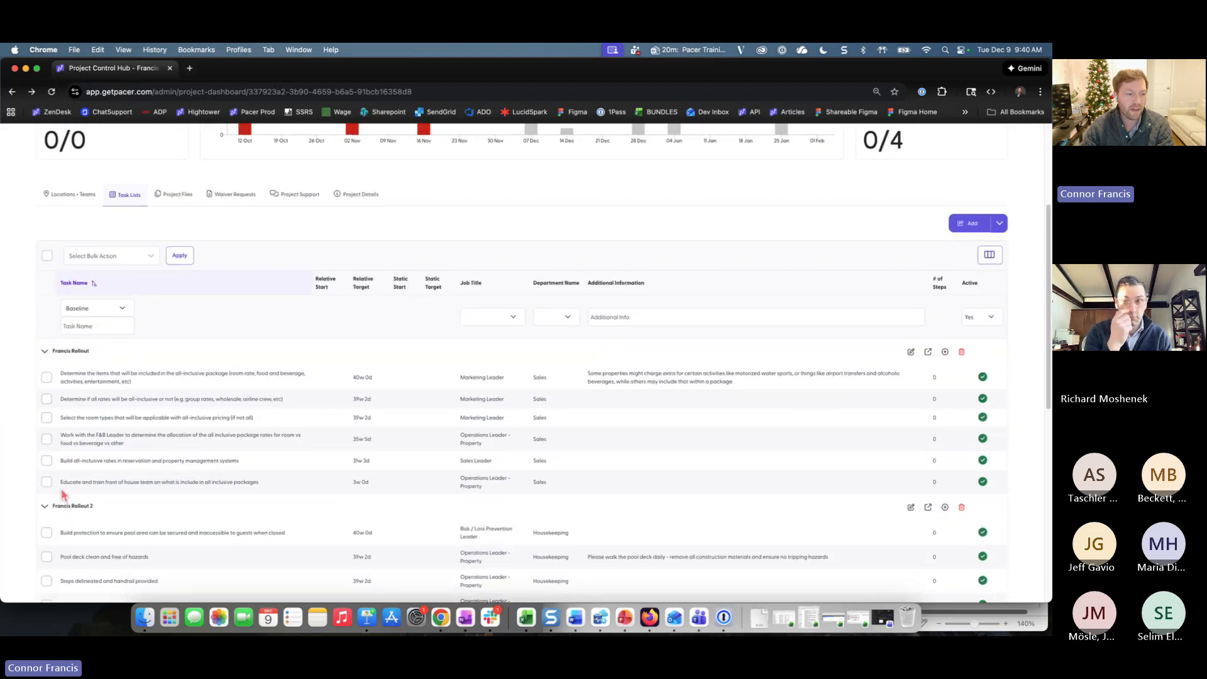
# - Examine the details and timing of the milestone task about selecting room types for all-inclusive pricing, and close it unchanged
pyautogui.click(110, 421)
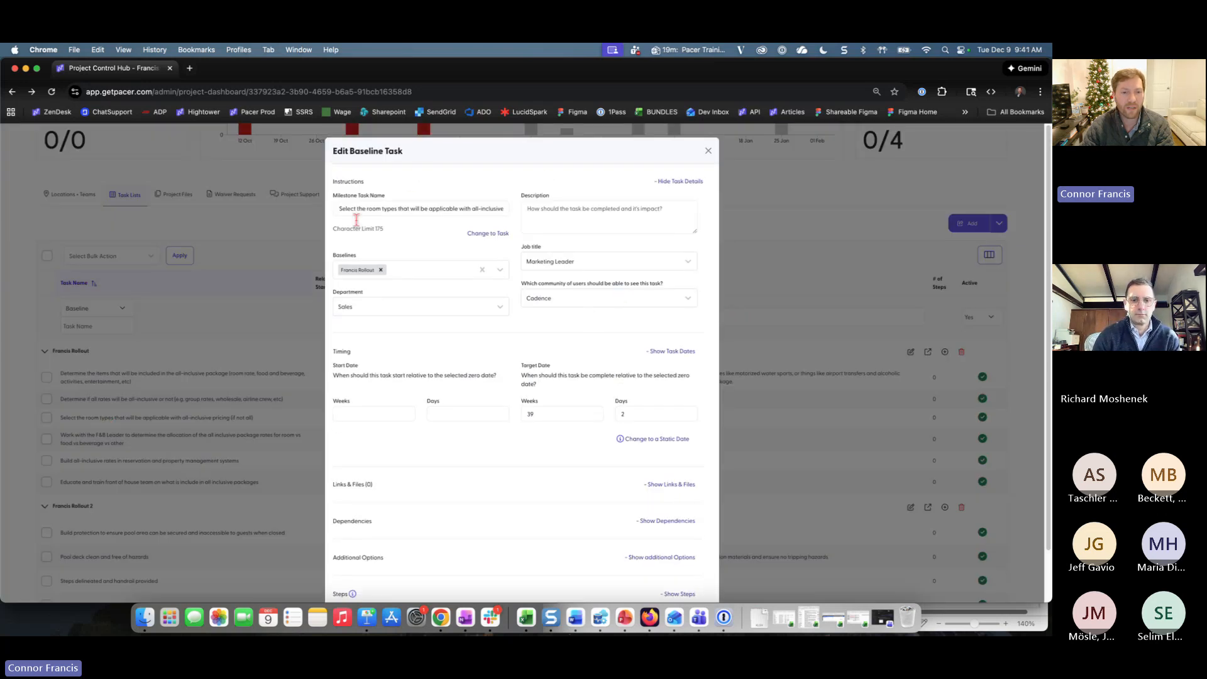
pyautogui.scroll(-2, 533, 501)
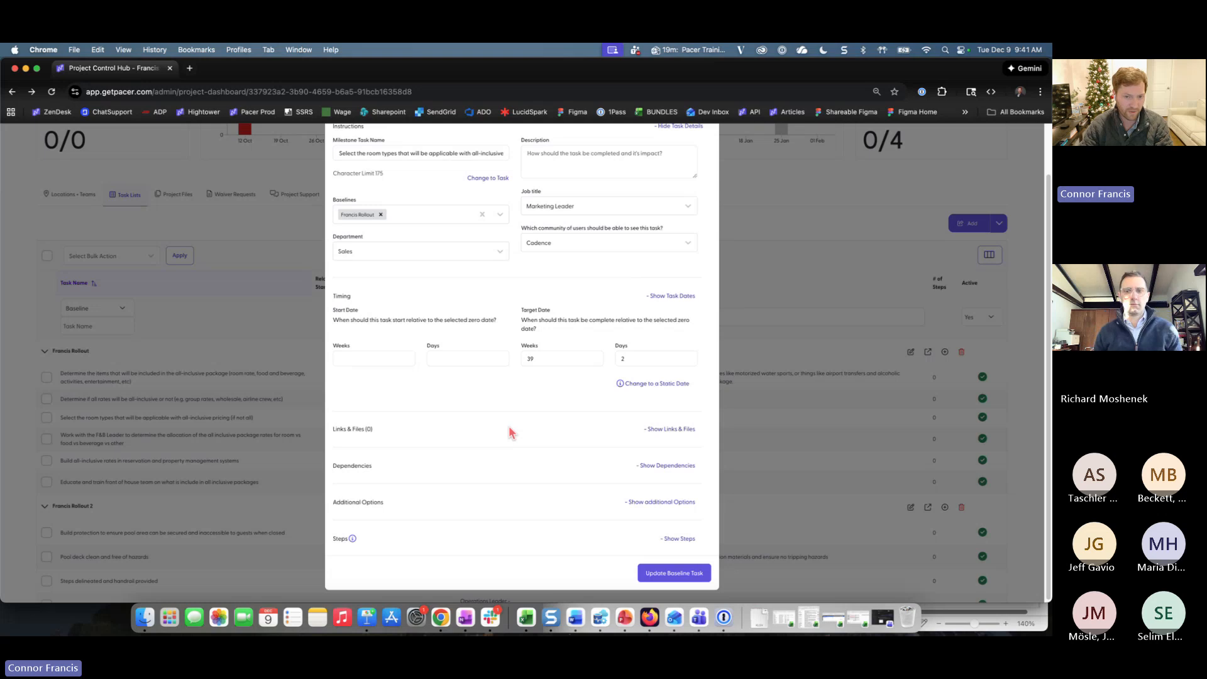
pyautogui.scroll(2, 510, 431)
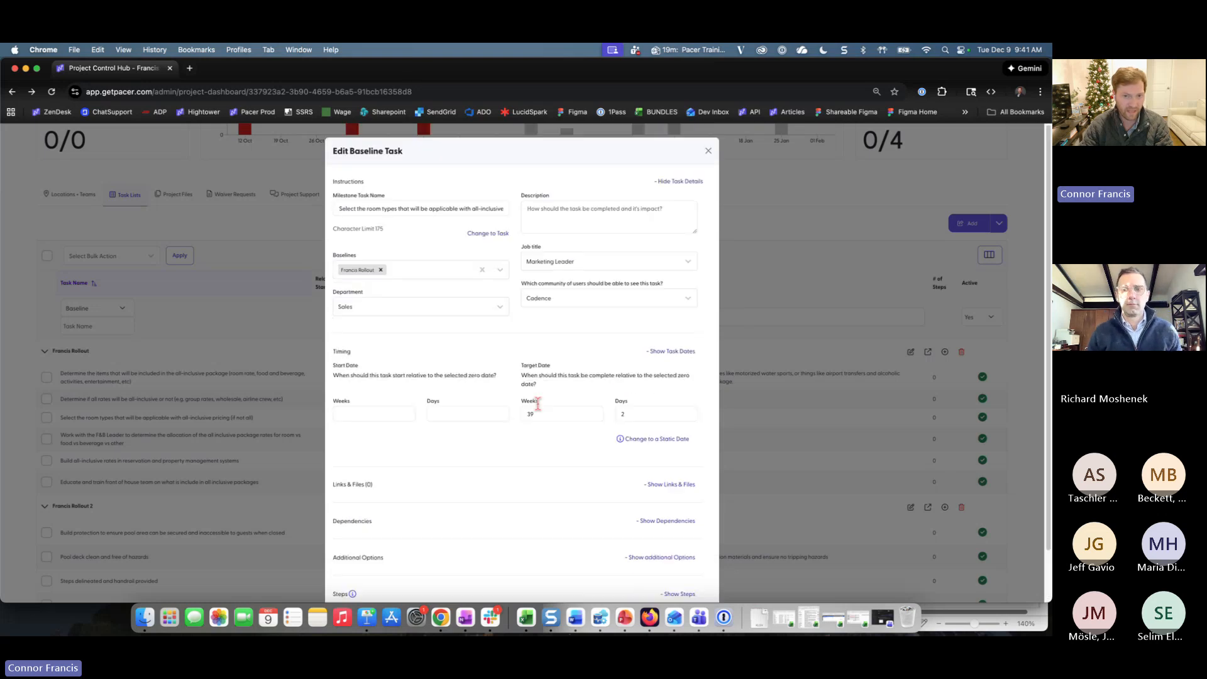
pyautogui.click(708, 153)
# - Check which bulk actions are available for the first three tasks in the first baseline, and clear their selection
pyautogui.click(47, 378)
pyautogui.click(49, 398)
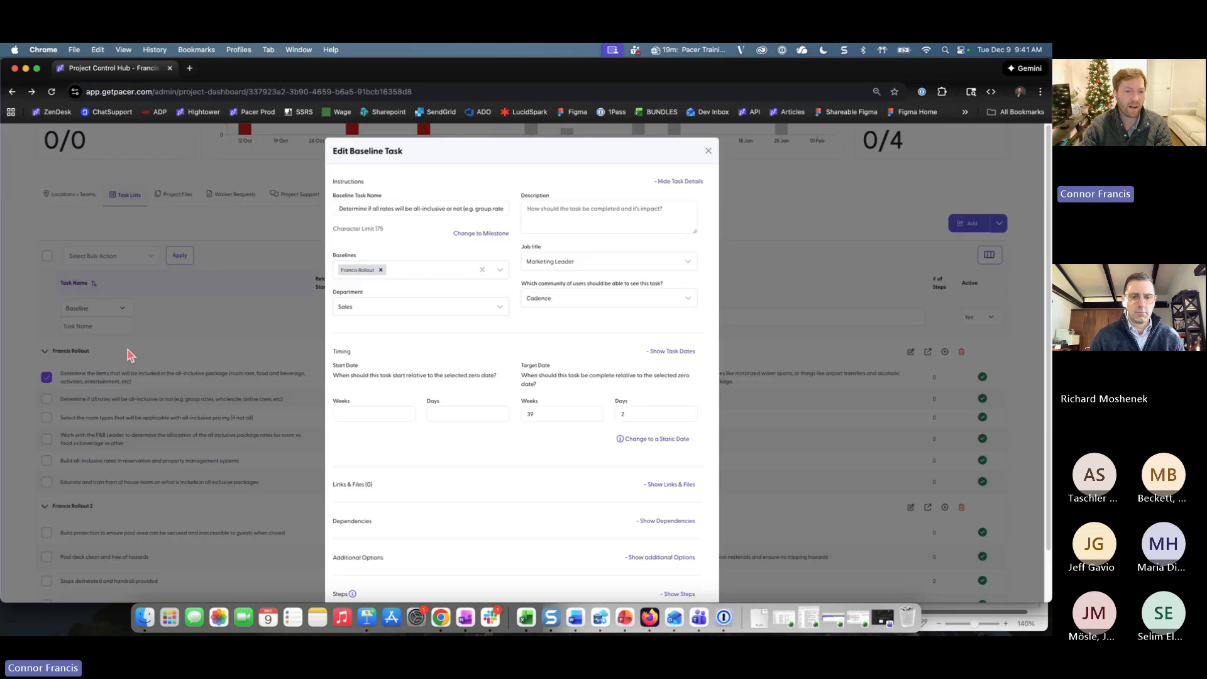
pyautogui.click(709, 151)
pyautogui.click(48, 416)
pyautogui.click(151, 258)
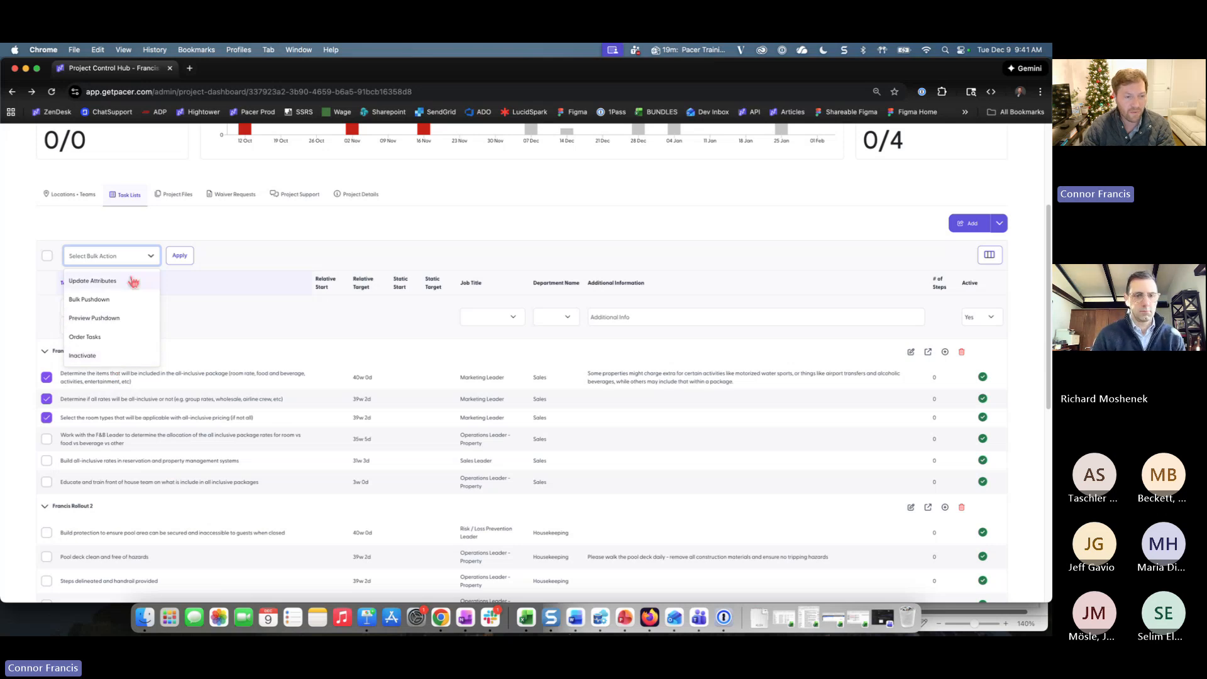
pyautogui.click(239, 240)
pyautogui.click(46, 377)
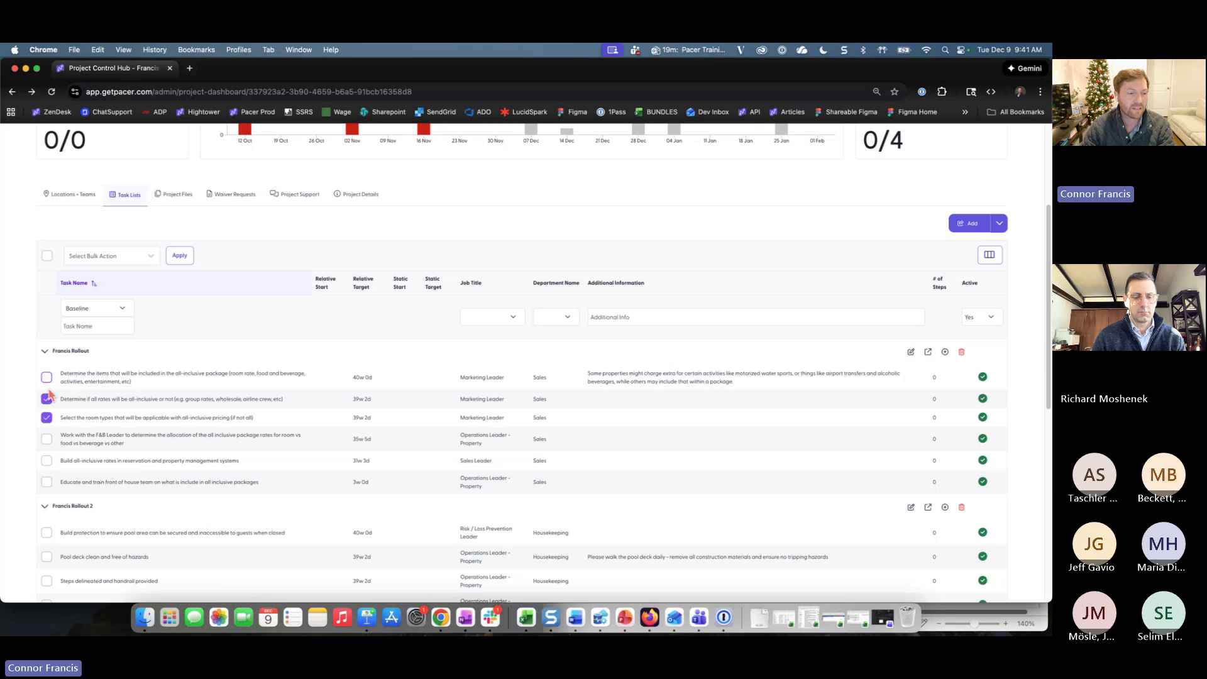
pyautogui.click(46, 398)
pyautogui.click(47, 417)
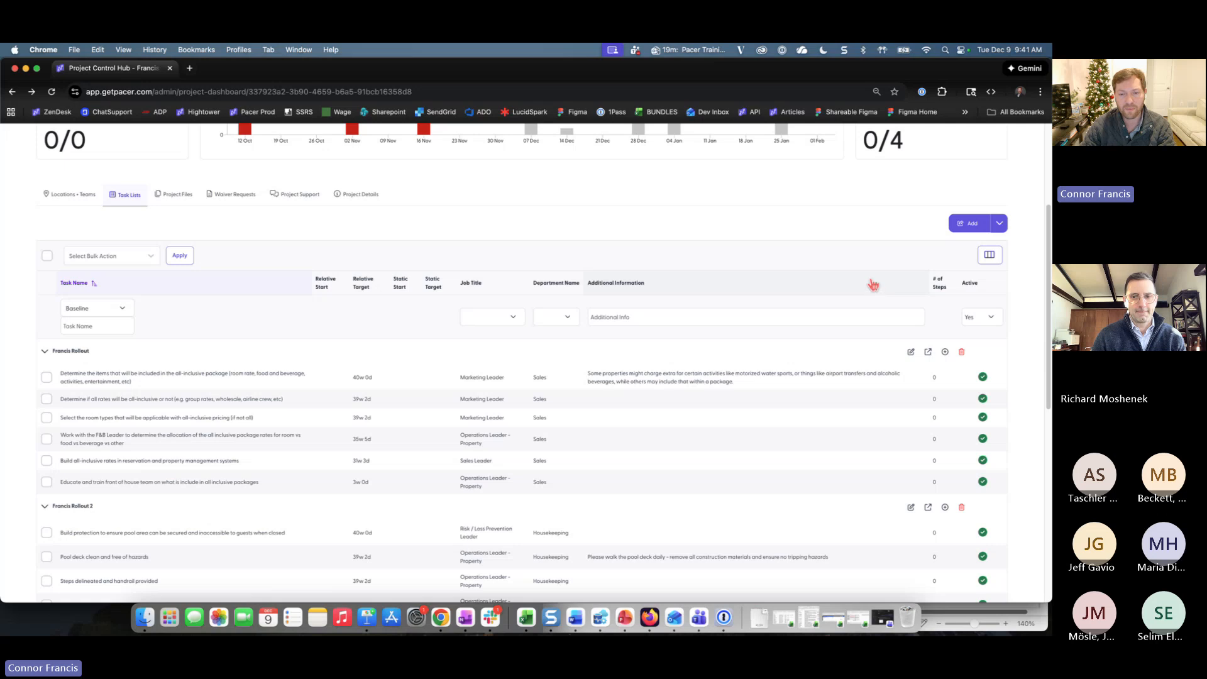
# - Draft a baseline task named "new task" and assign it to both rollout baselines
pyautogui.click(962, 226)
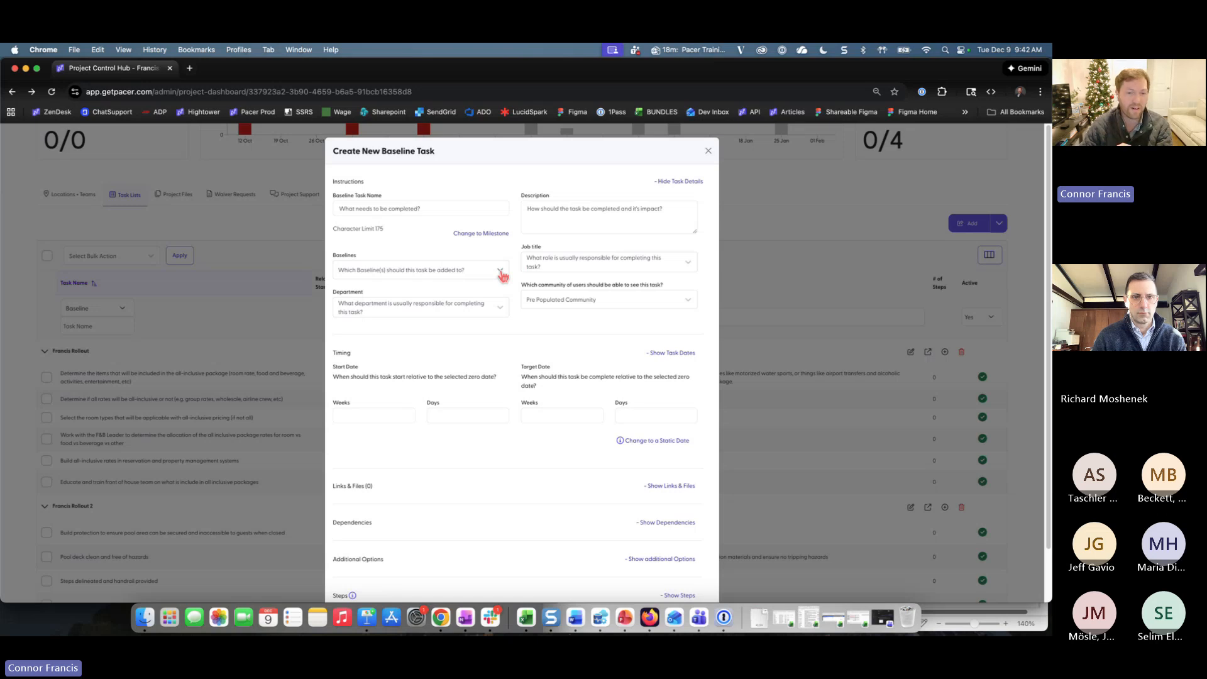
pyautogui.click(436, 208)
pyautogui.write('new task')
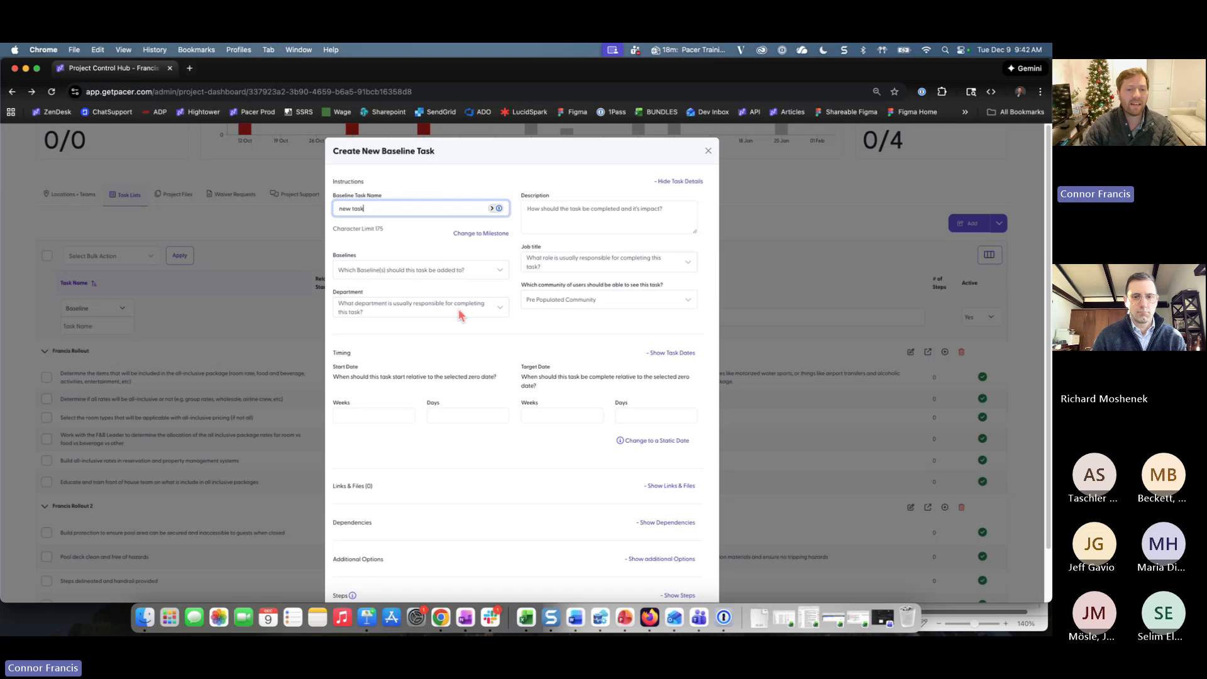
pyautogui.click(479, 272)
pyautogui.click(386, 298)
pyautogui.click(385, 299)
pyautogui.click(353, 331)
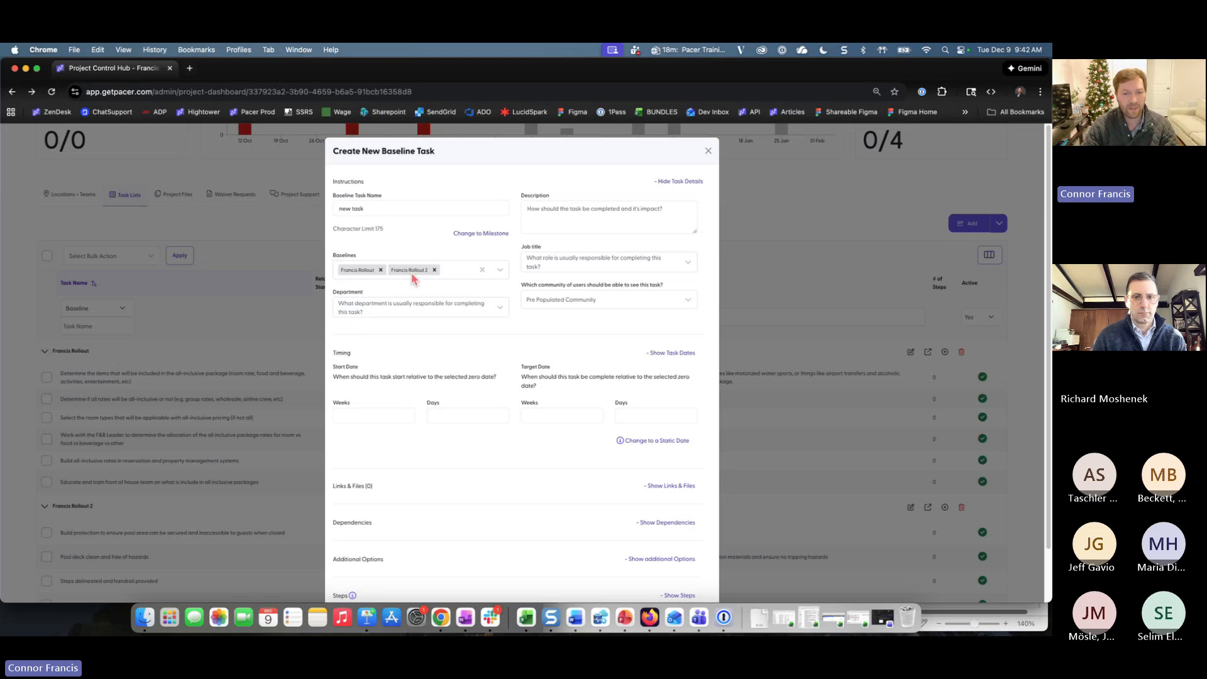
# - Remove and re-add the second baseline on the draft task, and discard the draft
pyautogui.click(537, 219)
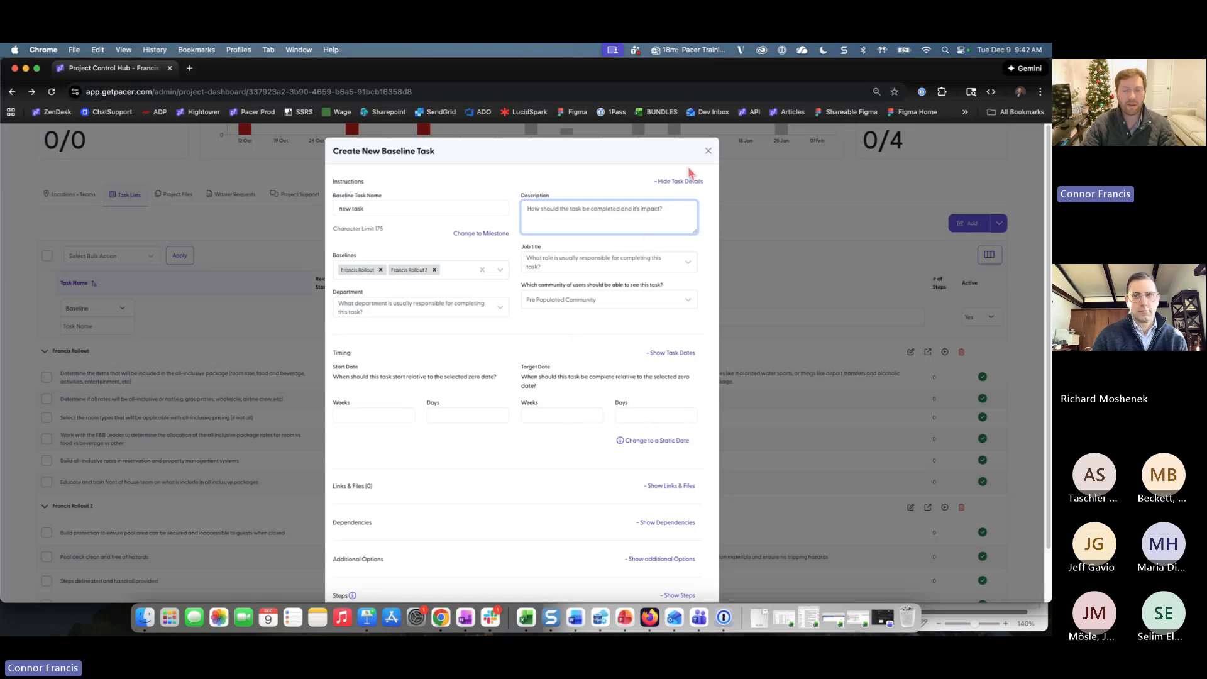
pyautogui.click(434, 270)
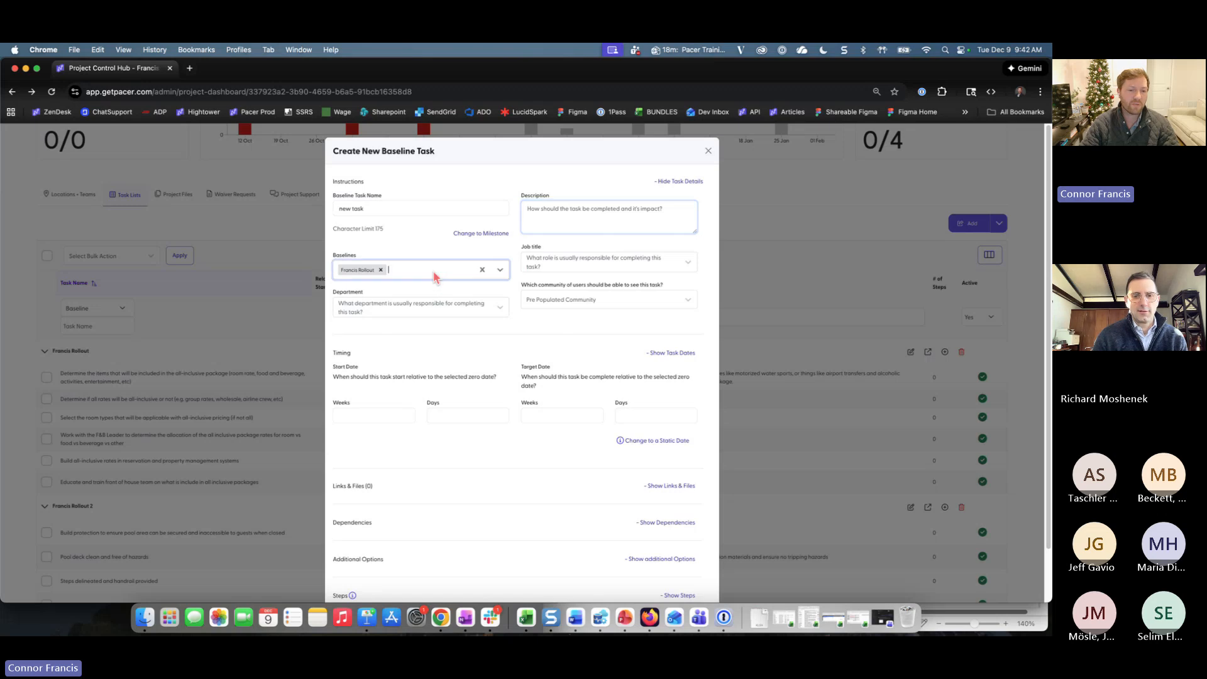
pyautogui.click(498, 272)
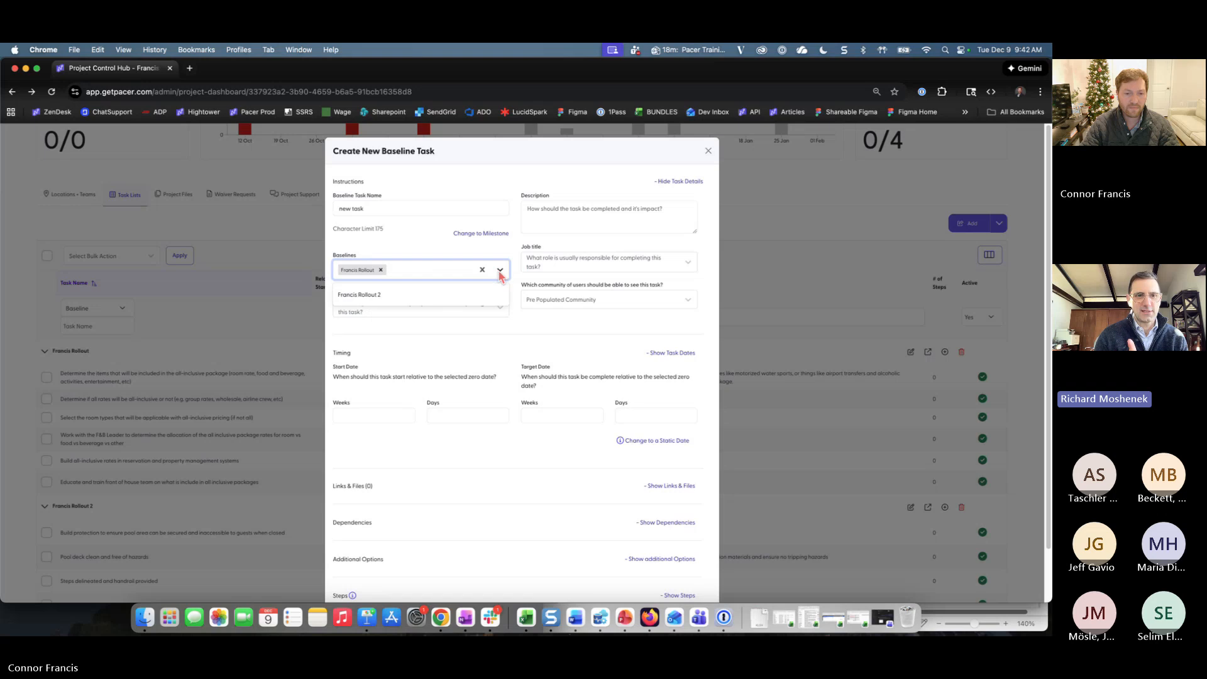
pyautogui.click(427, 305)
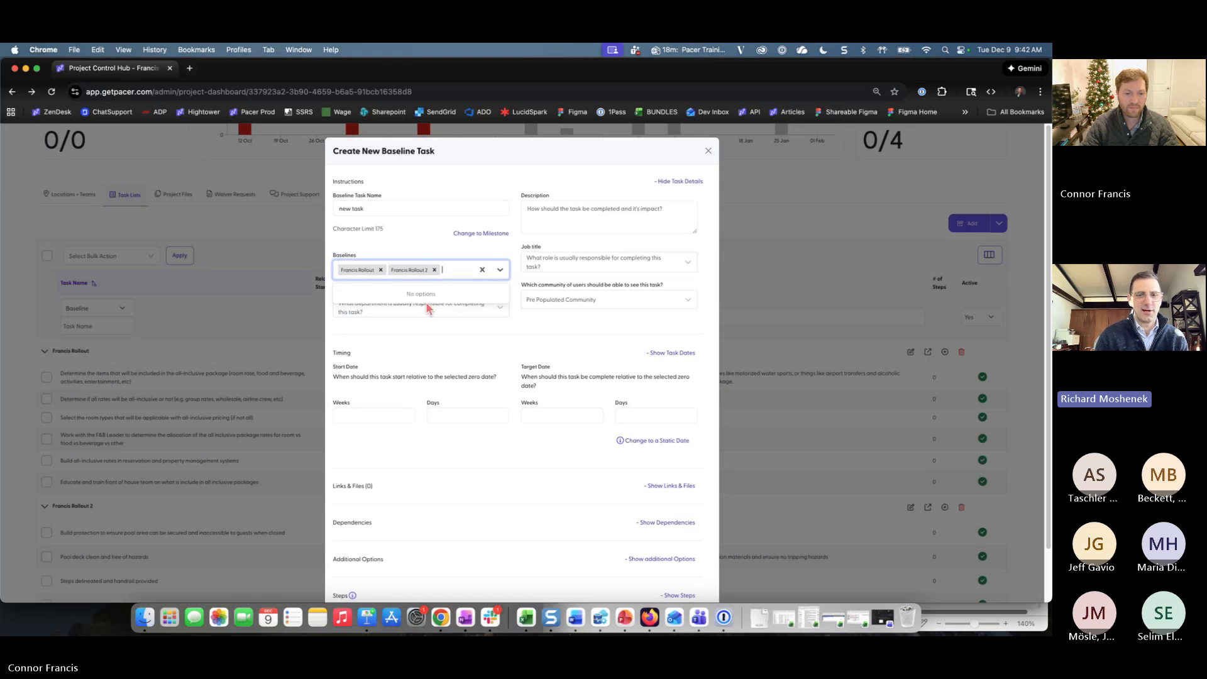
pyautogui.click(658, 321)
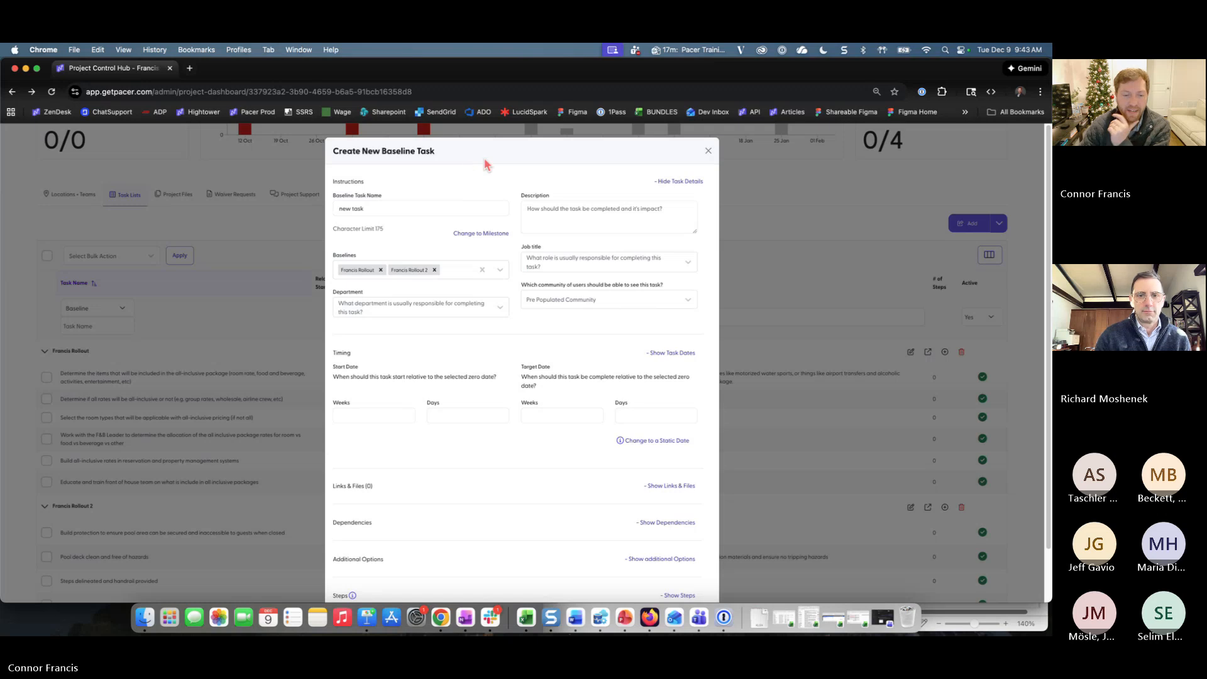
pyautogui.click(707, 152)
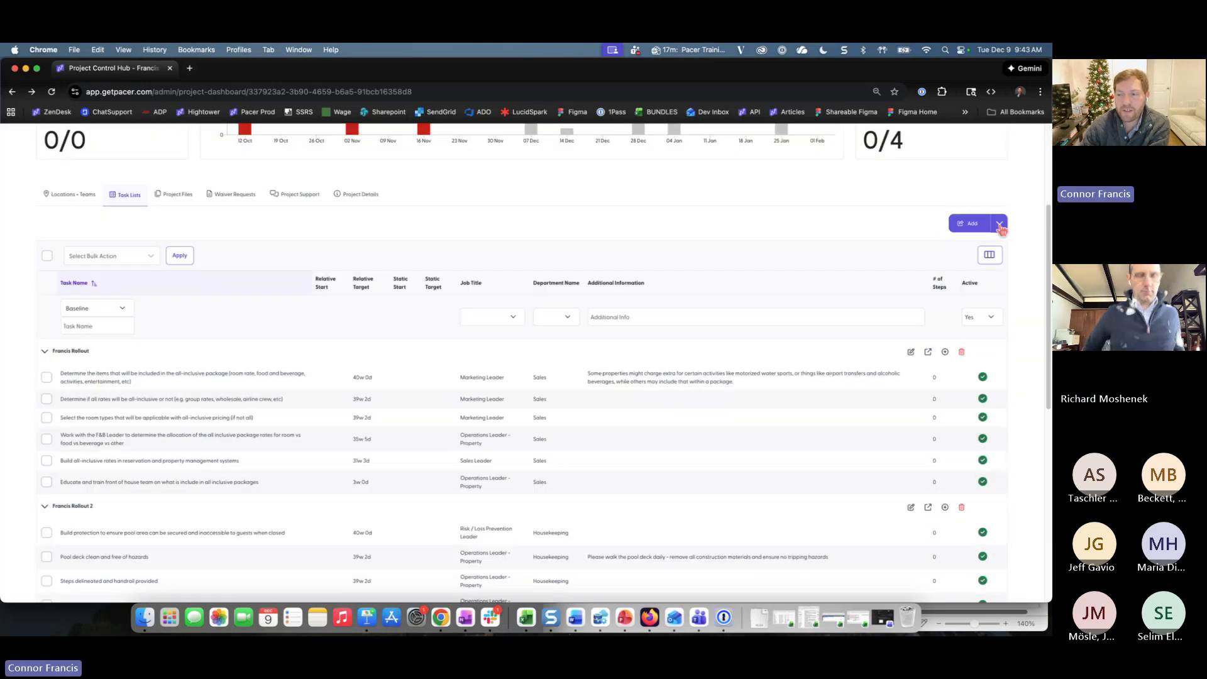
# - Check the relative and static date import options for a new baseline, and the other ways of adding tasks
pyautogui.click(999, 226)
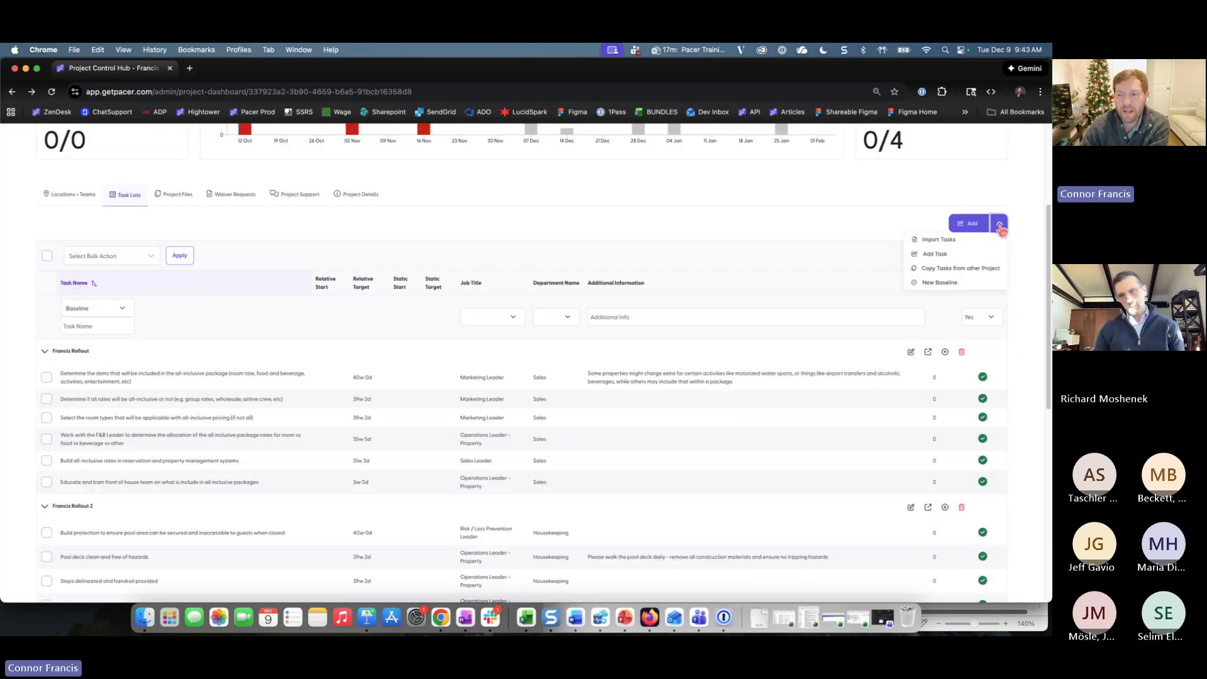
pyautogui.click(939, 240)
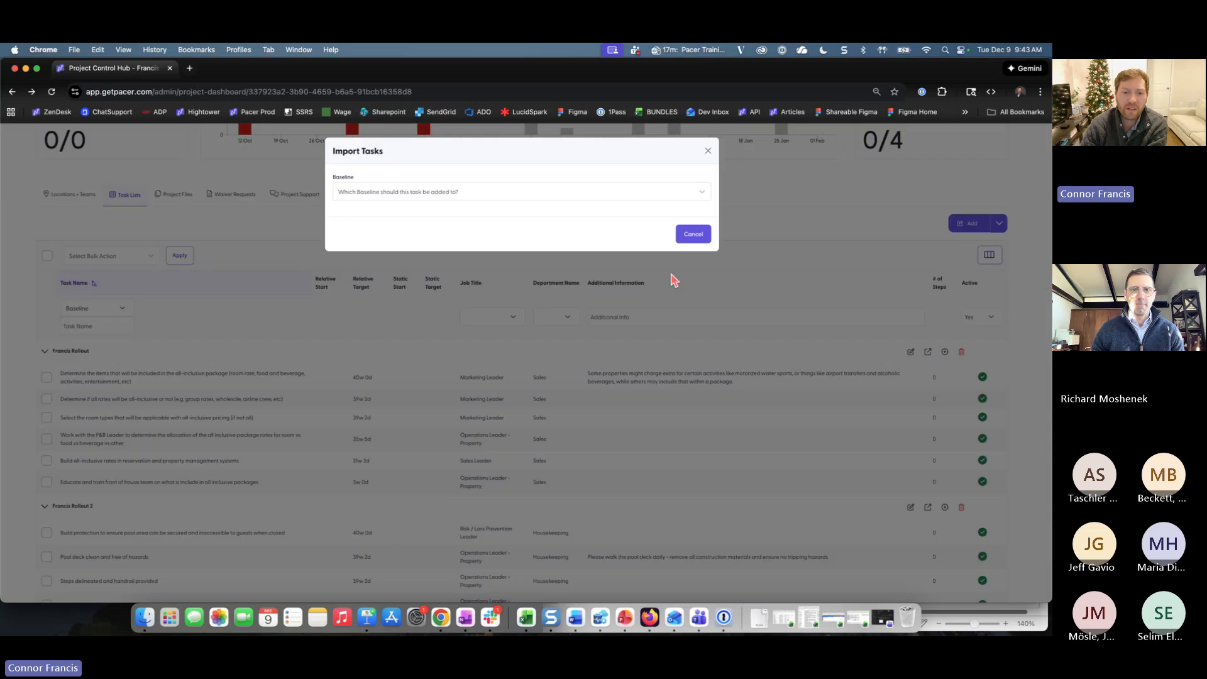
pyautogui.click(700, 191)
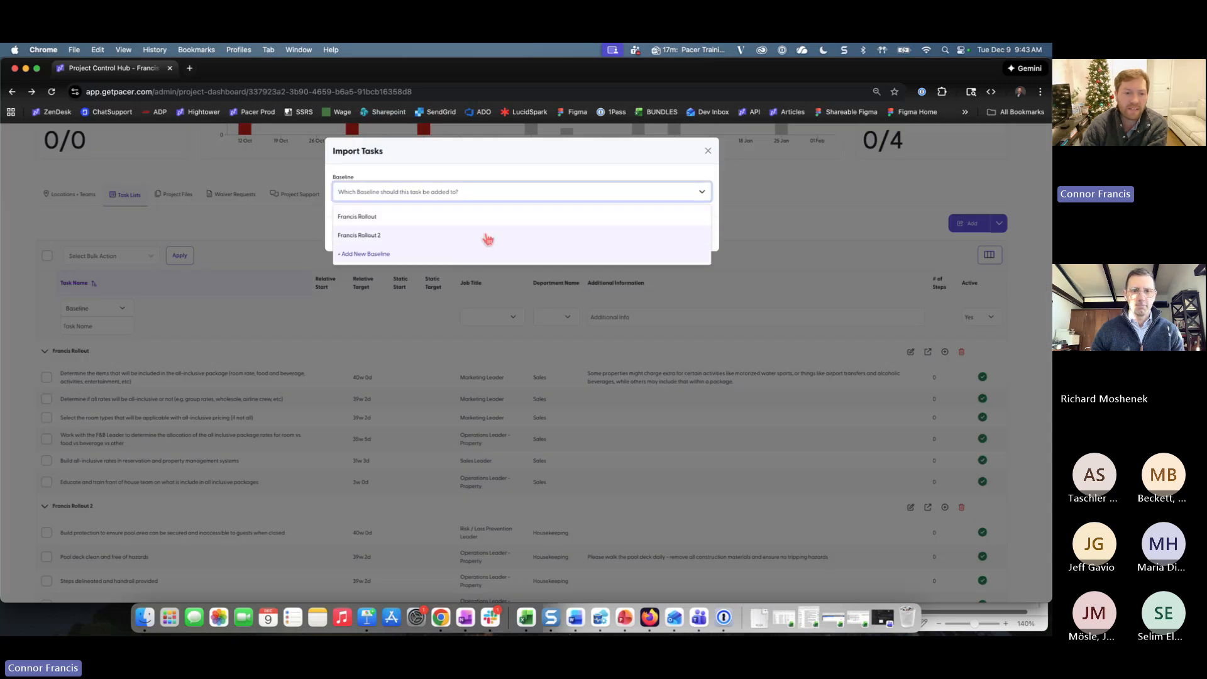
pyautogui.click(351, 258)
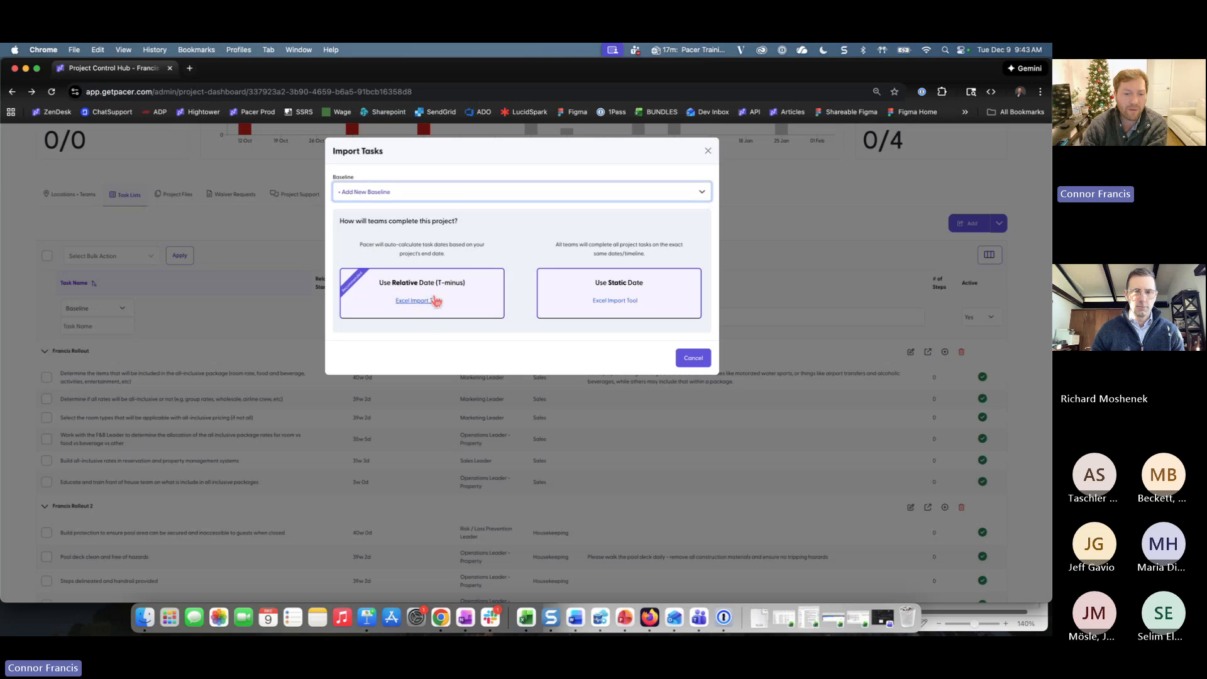
pyautogui.click(708, 151)
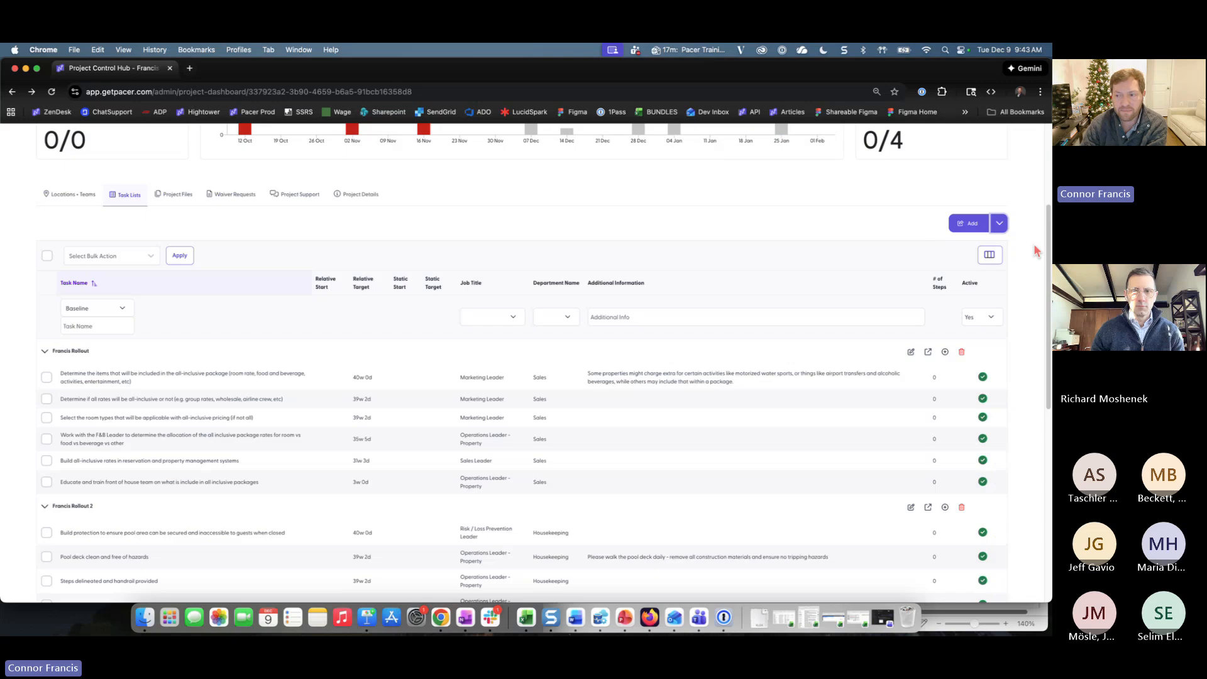
pyautogui.click(999, 225)
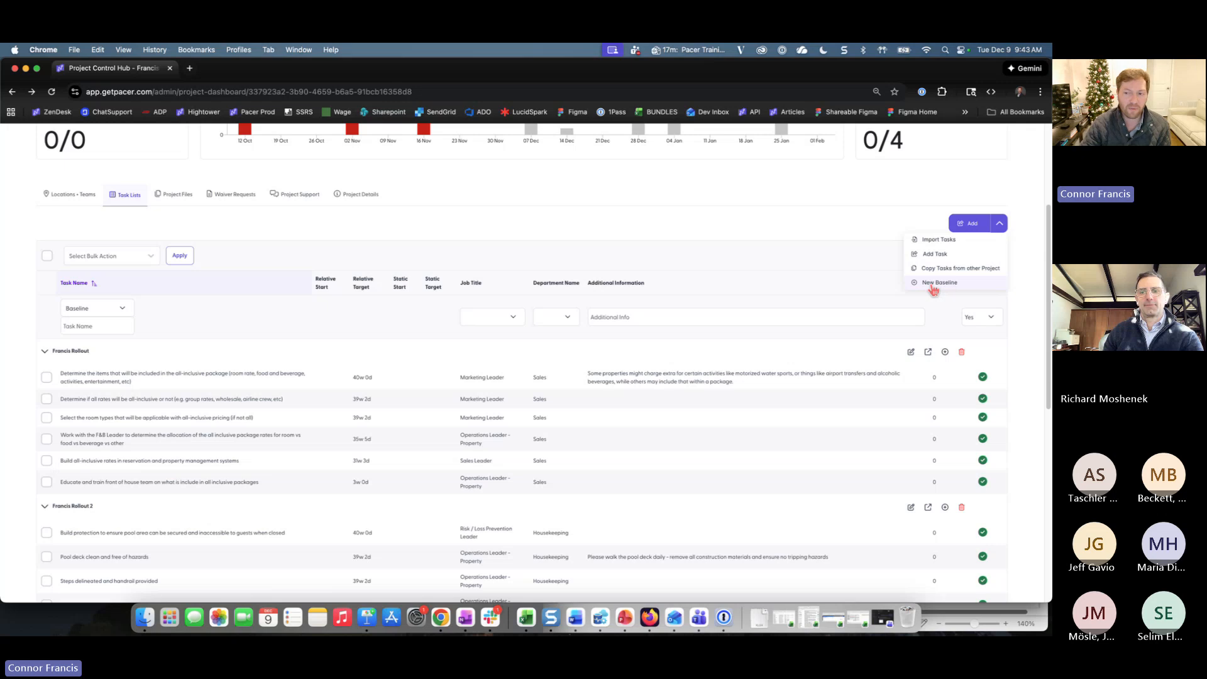
pyautogui.click(779, 216)
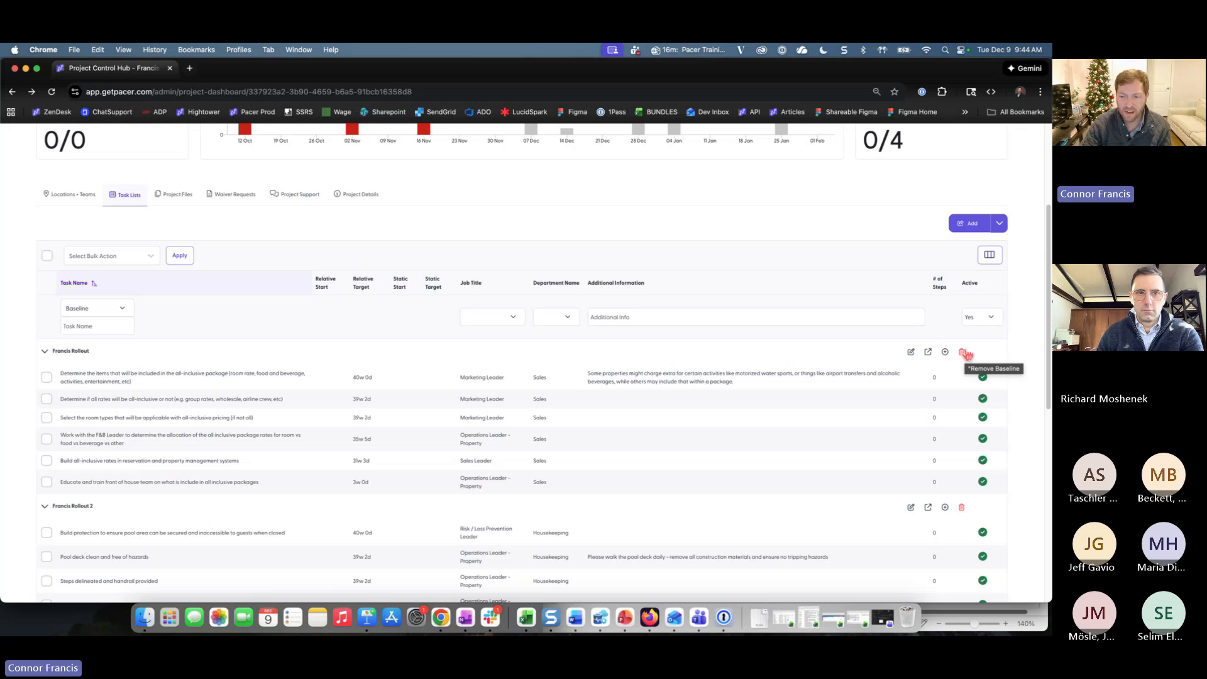
# - Open the first baseline in the full Baseline Task List and check its table and Gantt view choices
pyautogui.click(928, 352)
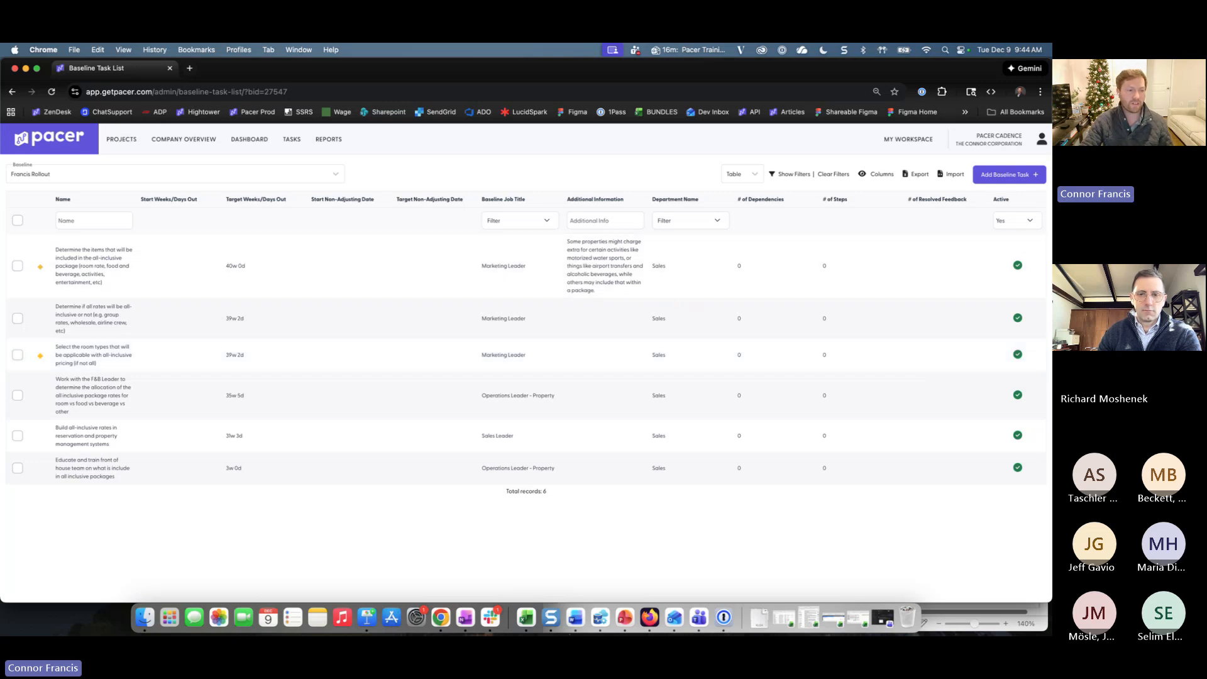
pyautogui.click(753, 175)
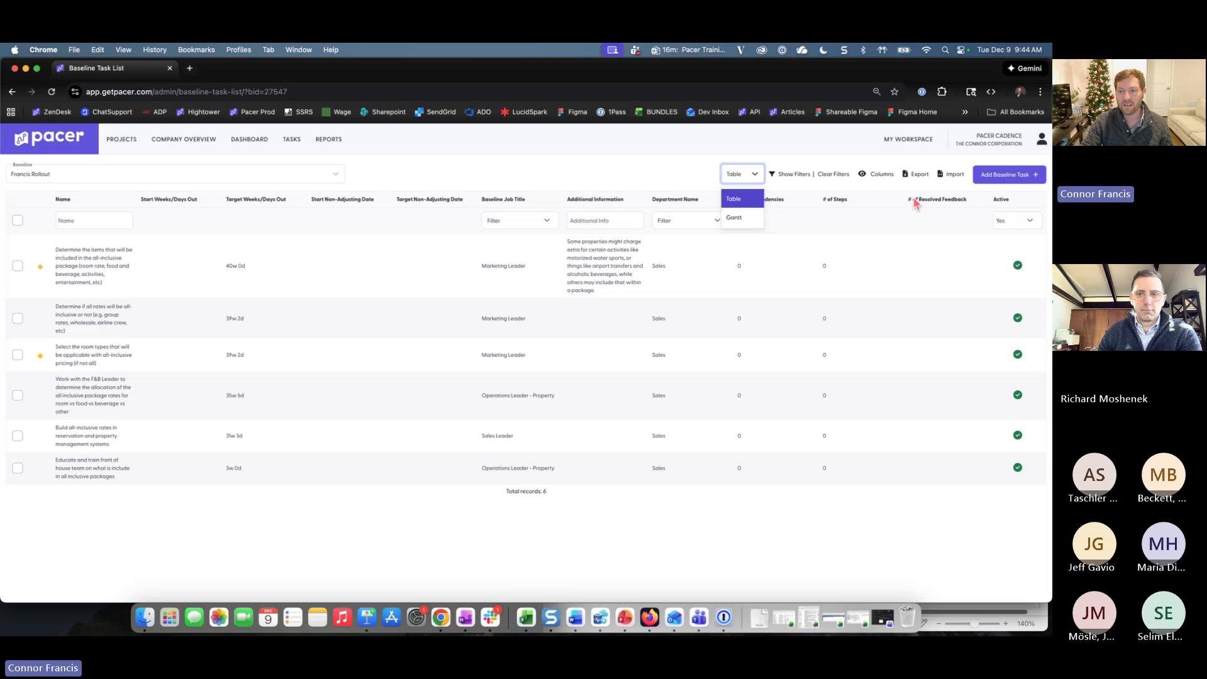
pyautogui.click(570, 174)
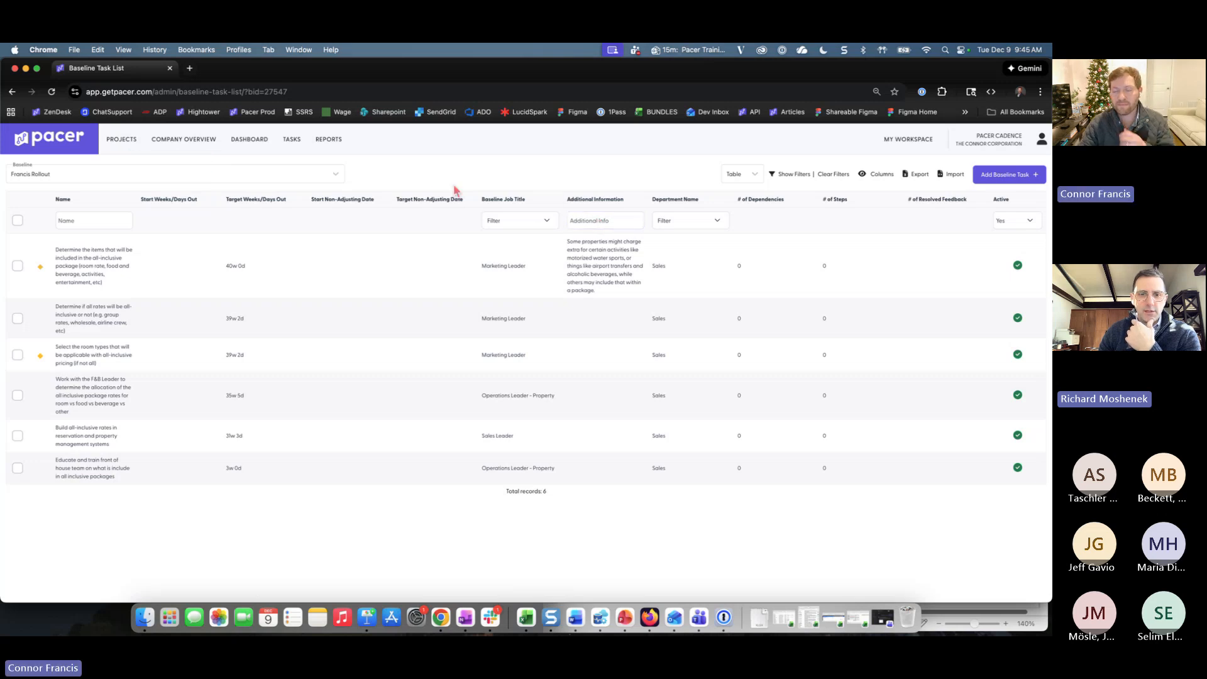
# - Return to the rollout project's control hub and expand both baselines in its task lists
pyautogui.click(10, 92)
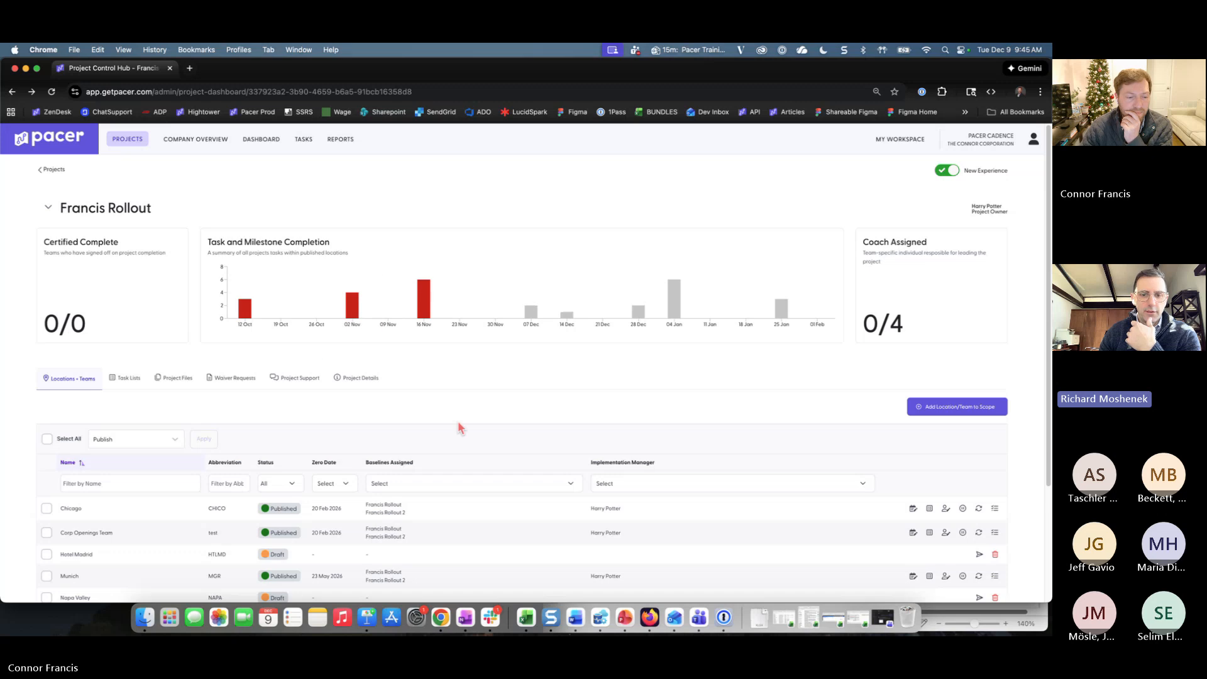
pyautogui.scroll(-3, 458, 421)
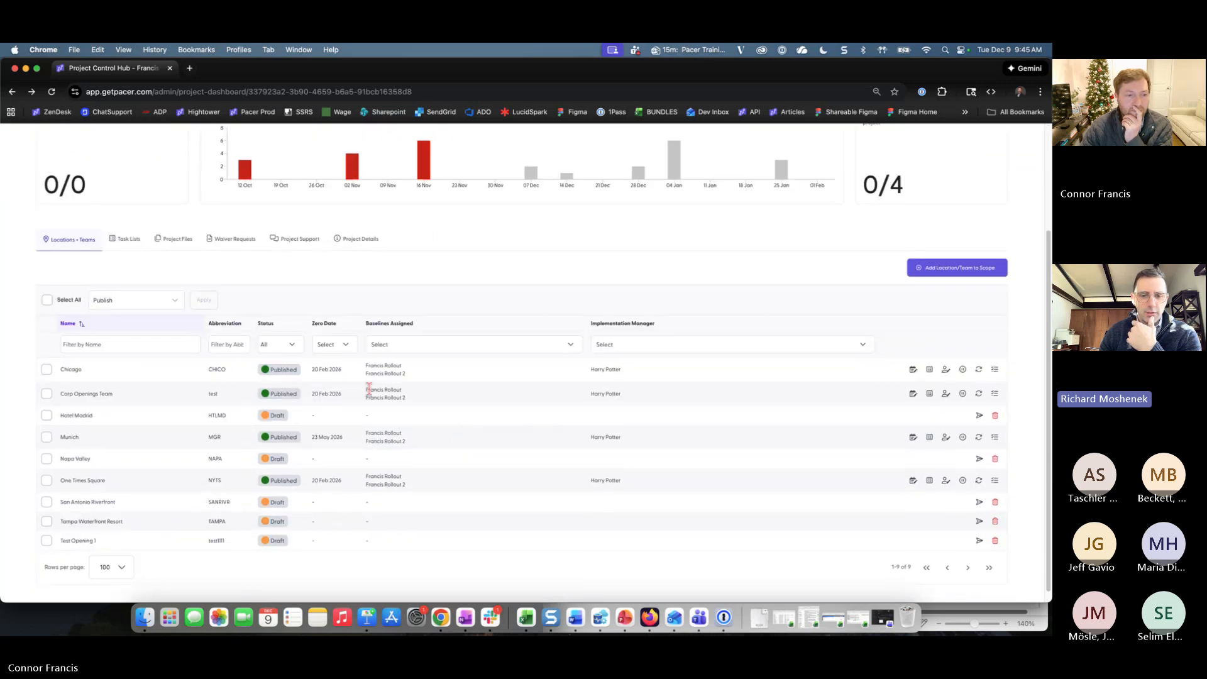
pyautogui.click(130, 243)
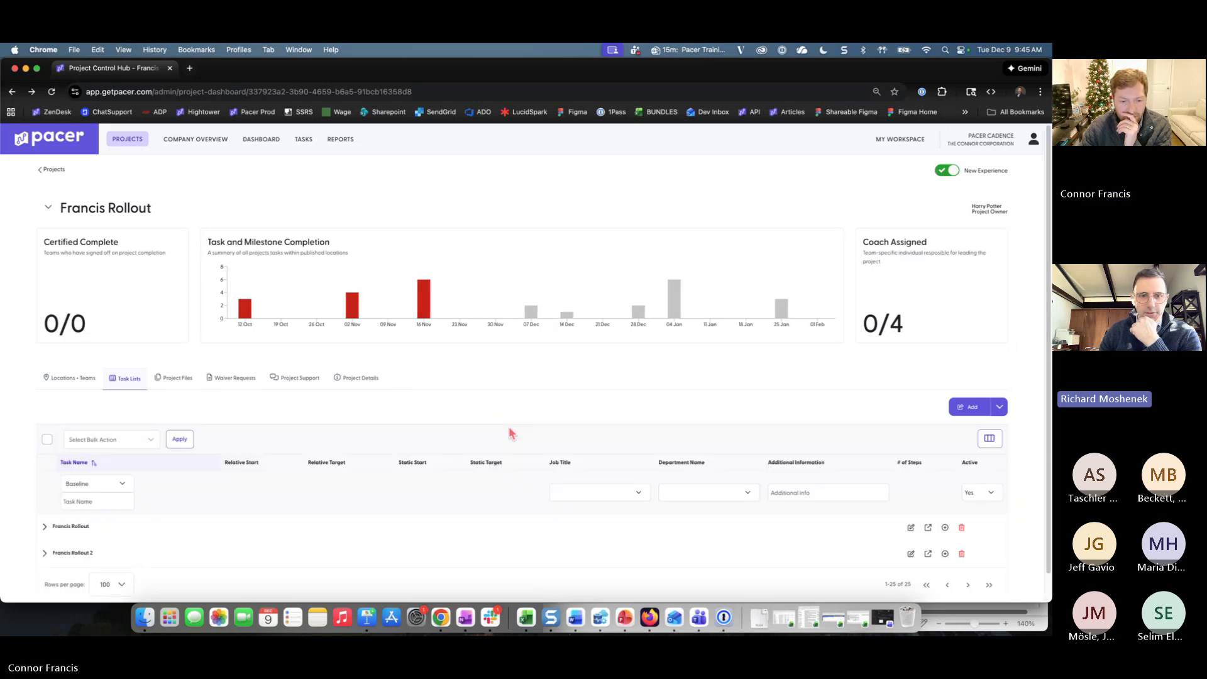
pyautogui.scroll(-1, 364, 460)
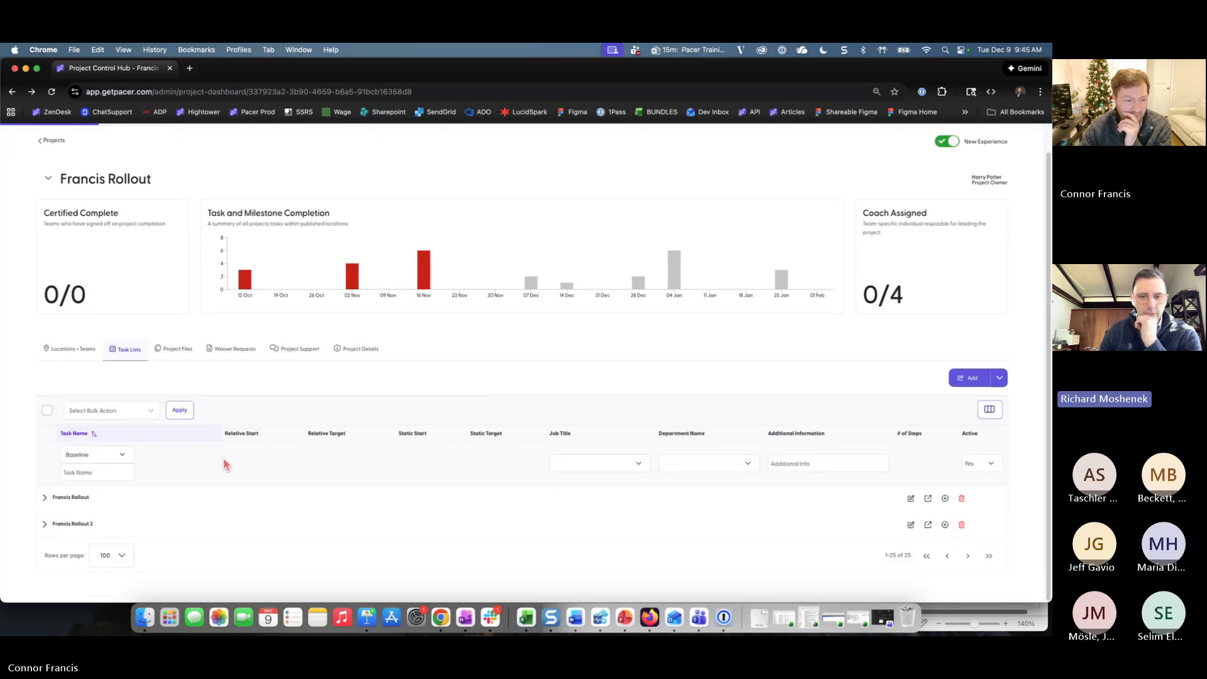
pyautogui.click(44, 498)
pyautogui.scroll(-4, 440, 475)
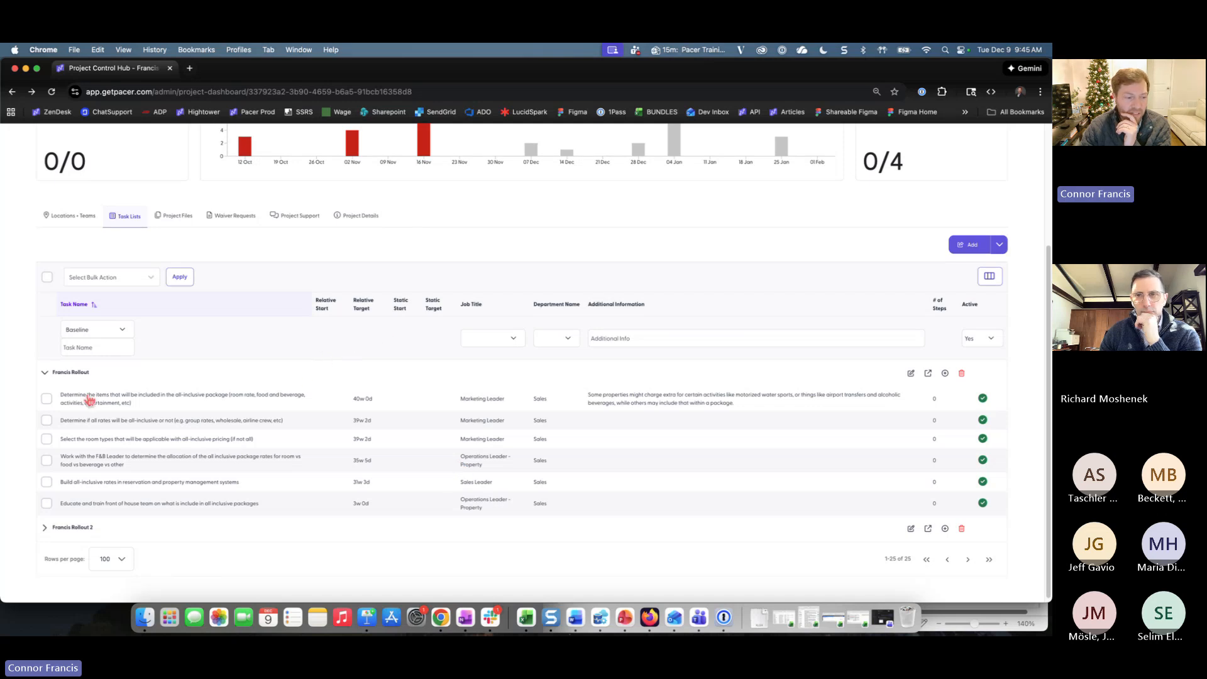
pyautogui.click(44, 527)
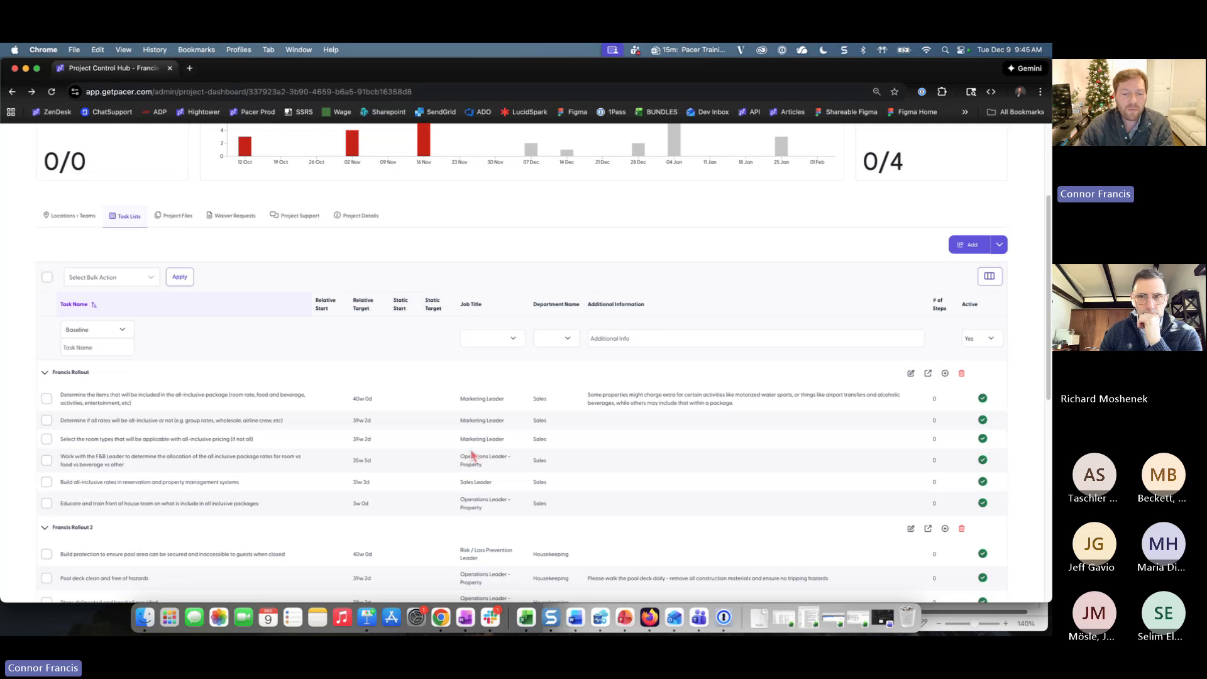
pyautogui.scroll(-2, 473, 440)
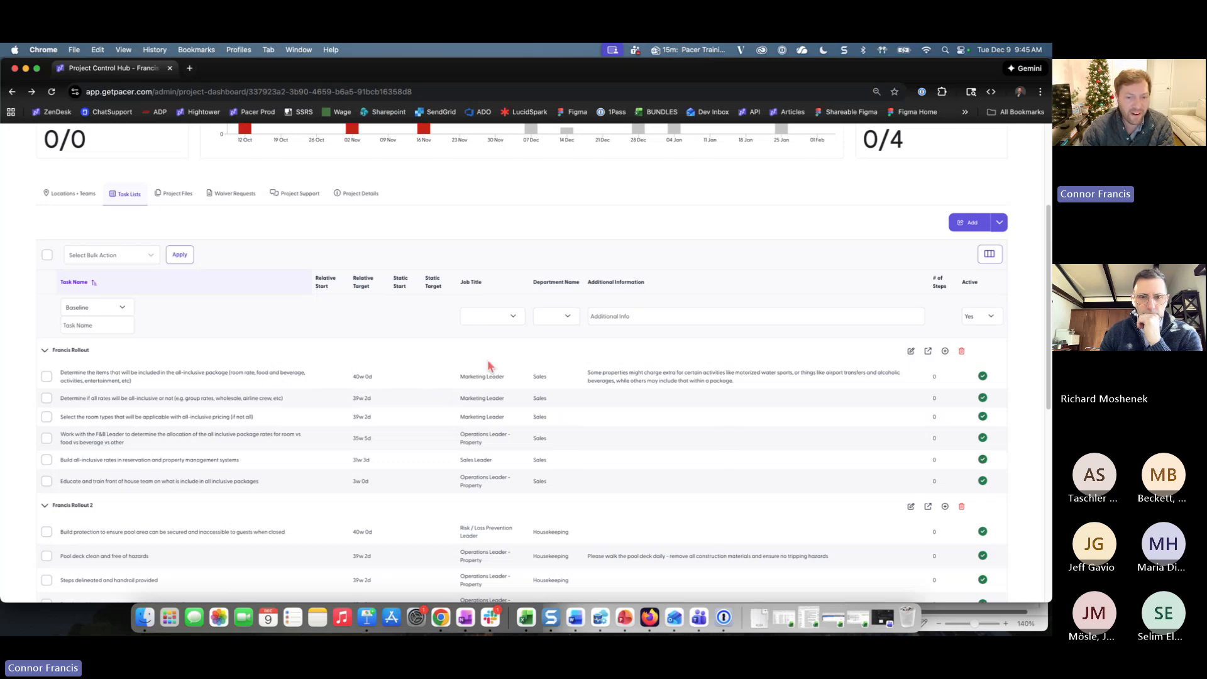
# - Move the Job Title column to the front of the task list table, and return it to just before Department Name
pyautogui.moveTo(479, 287); pyautogui.dragTo(70, 288)
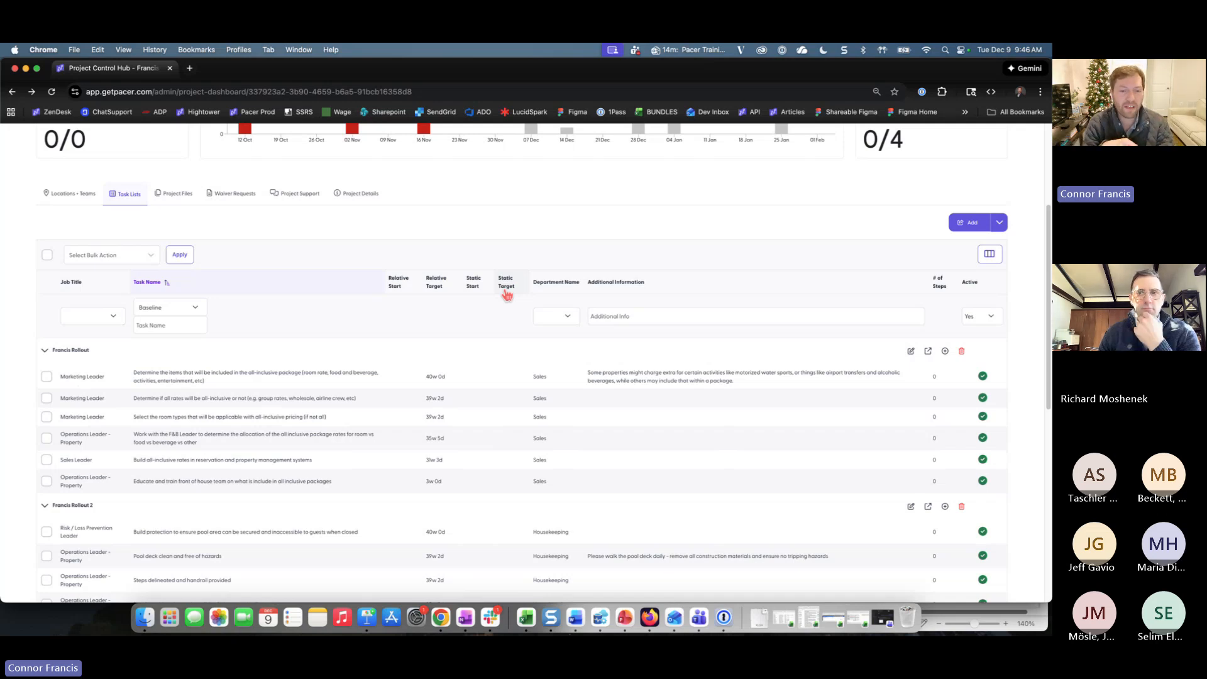
pyautogui.scroll(5, 503, 293)
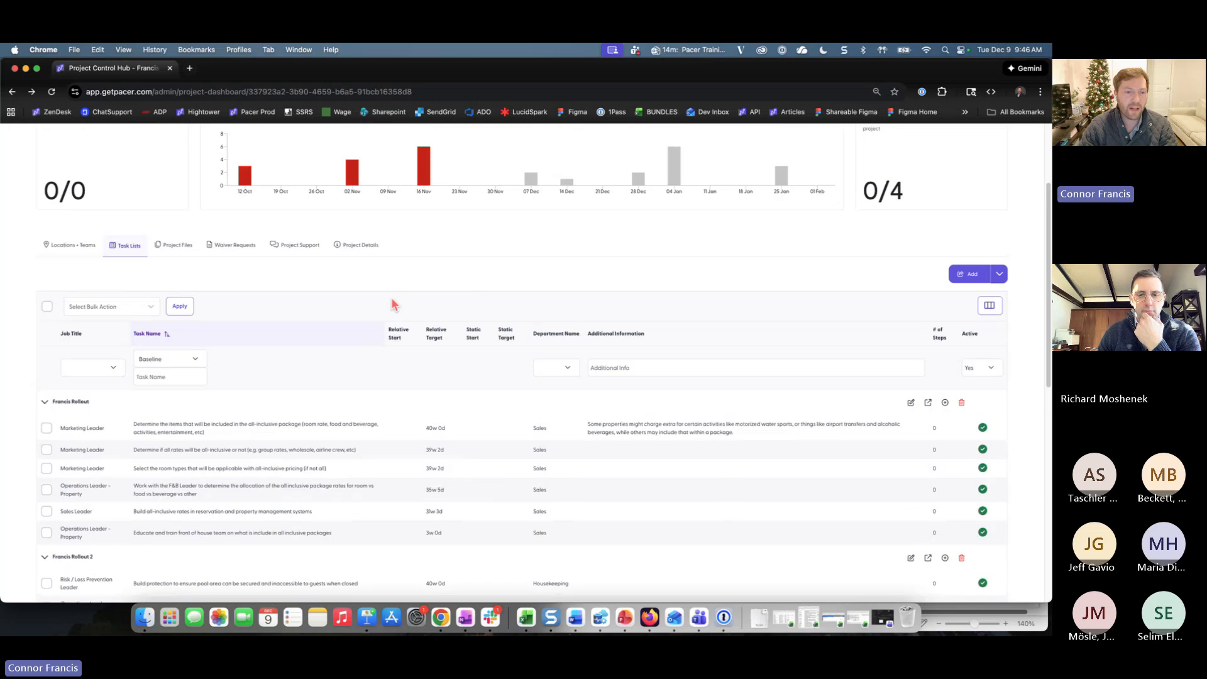
pyautogui.click(304, 139)
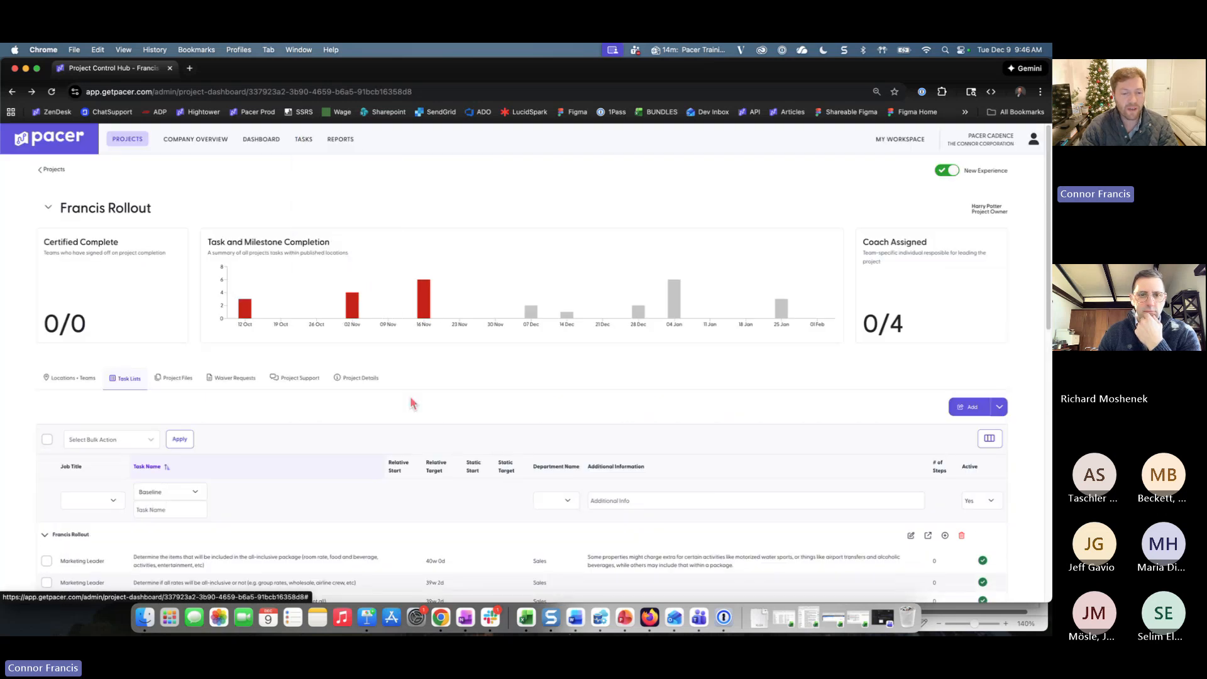
pyautogui.scroll(-3, 444, 377)
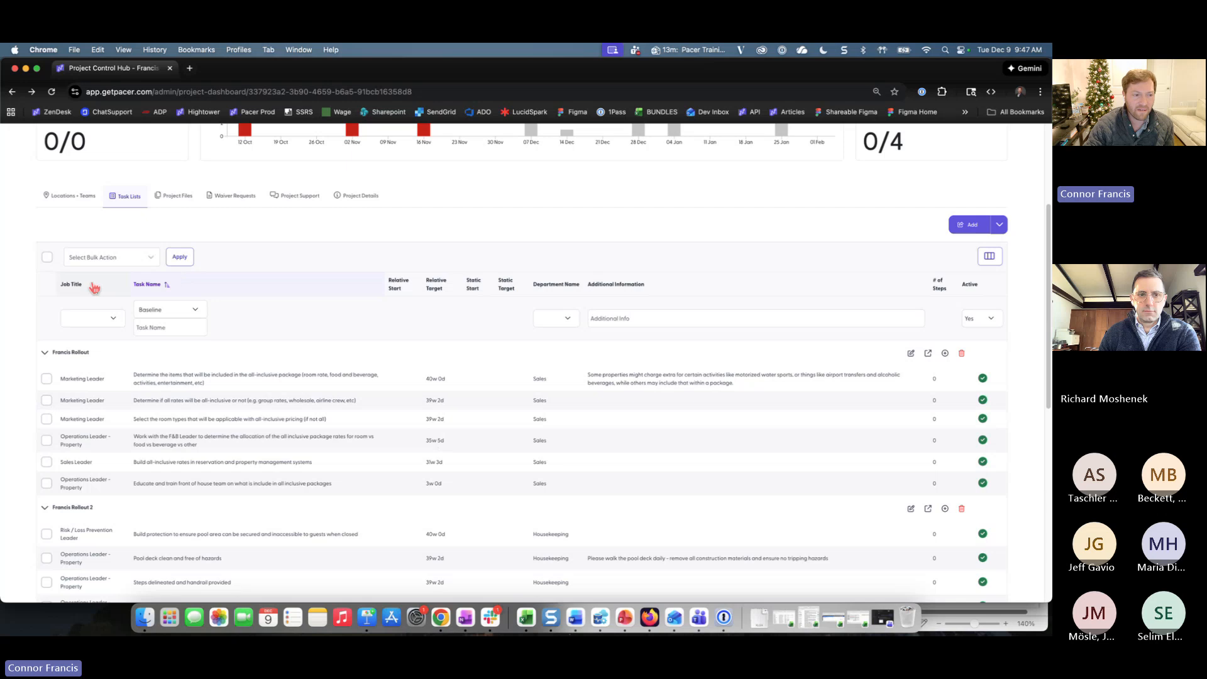
pyautogui.moveTo(87, 289); pyautogui.dragTo(512, 291)
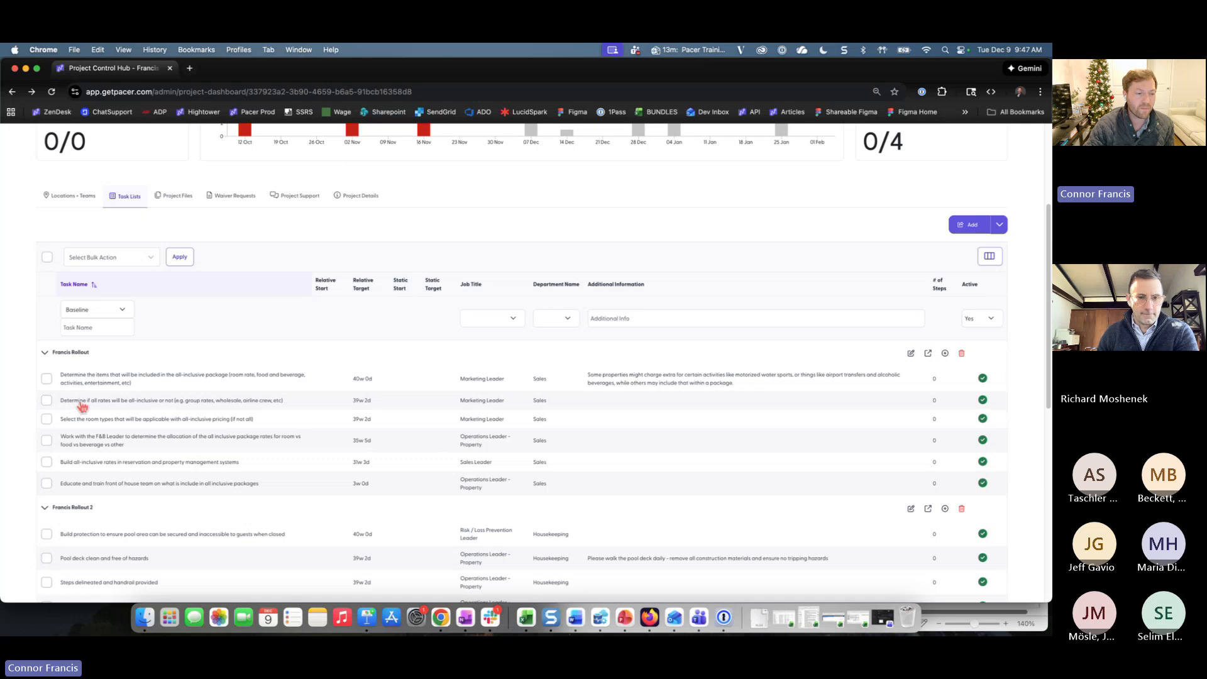
# - Use Order Tasks to place the room types task above the all-inclusive rates task in the first baseline, and save
pyautogui.click(46, 419)
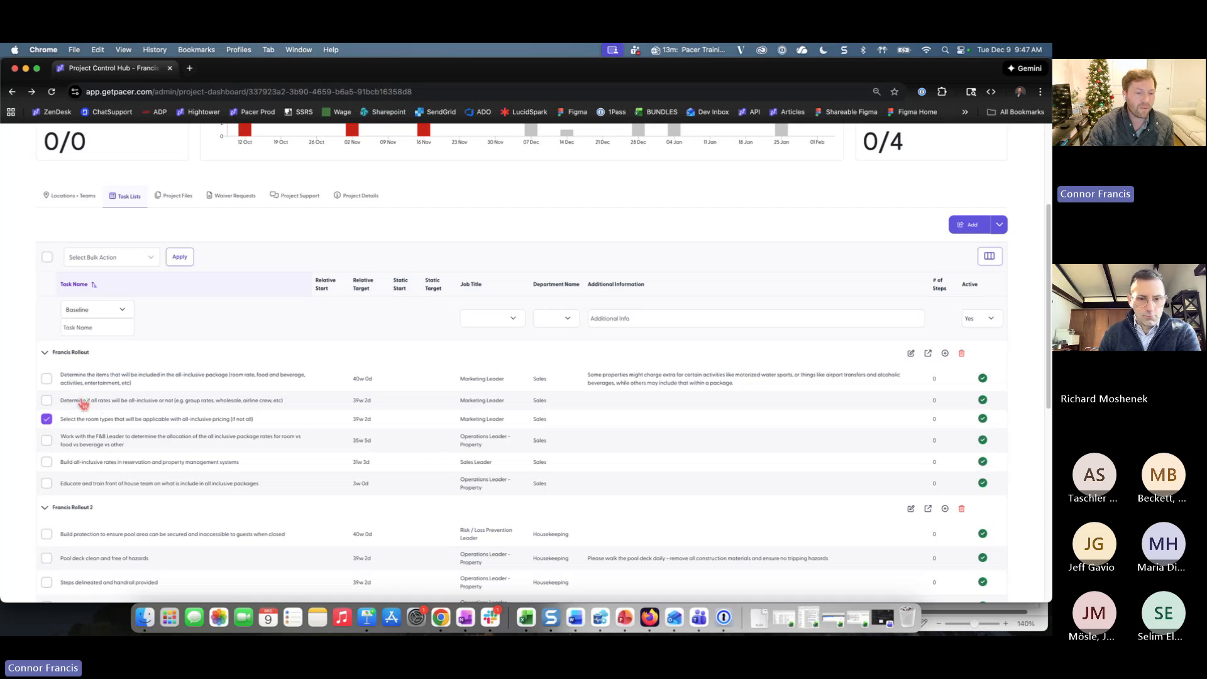
pyautogui.click(152, 258)
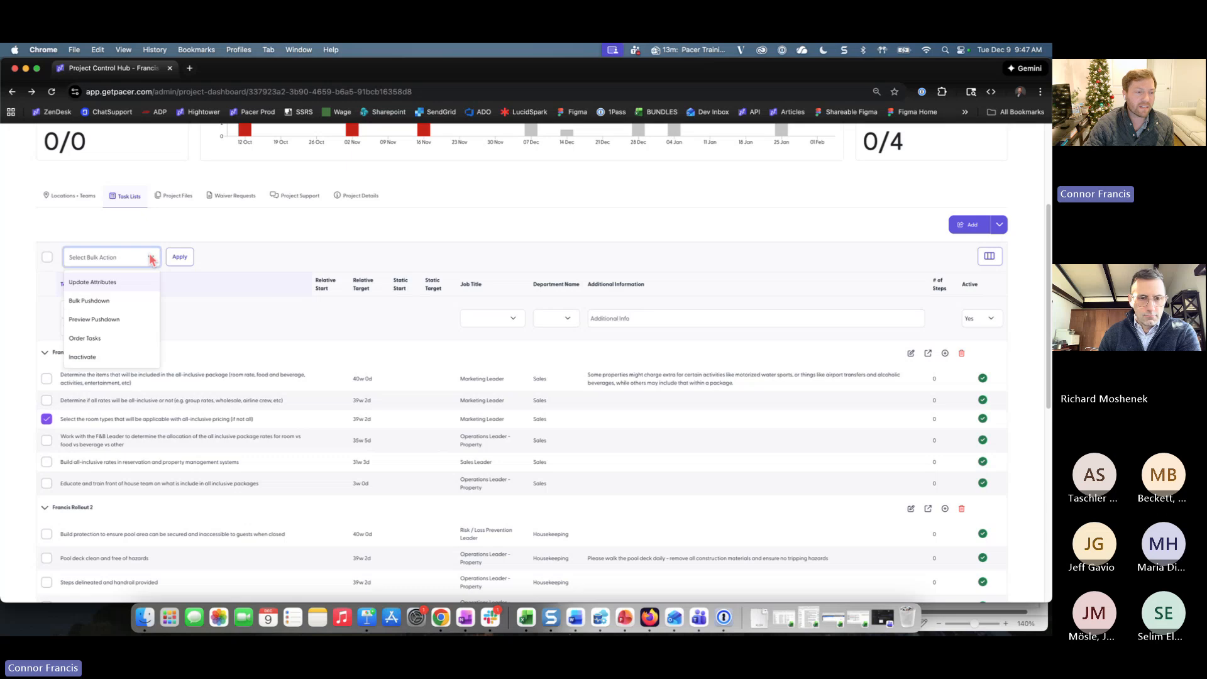
pyautogui.click(114, 340)
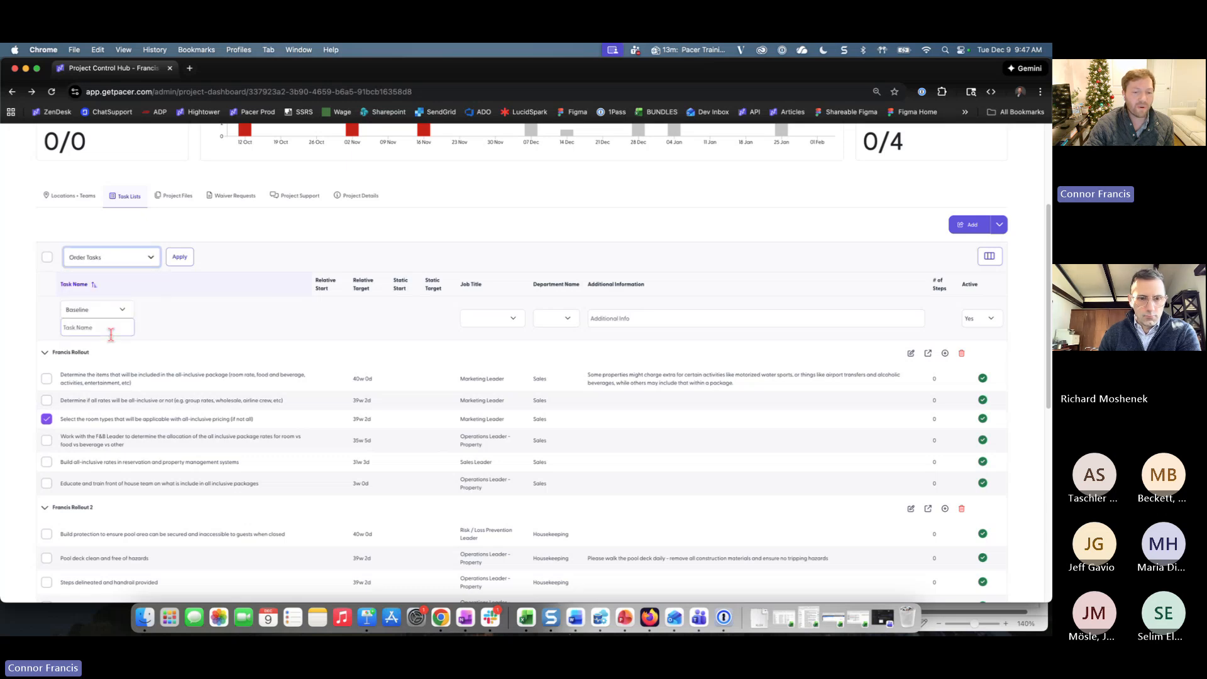
pyautogui.click(180, 255)
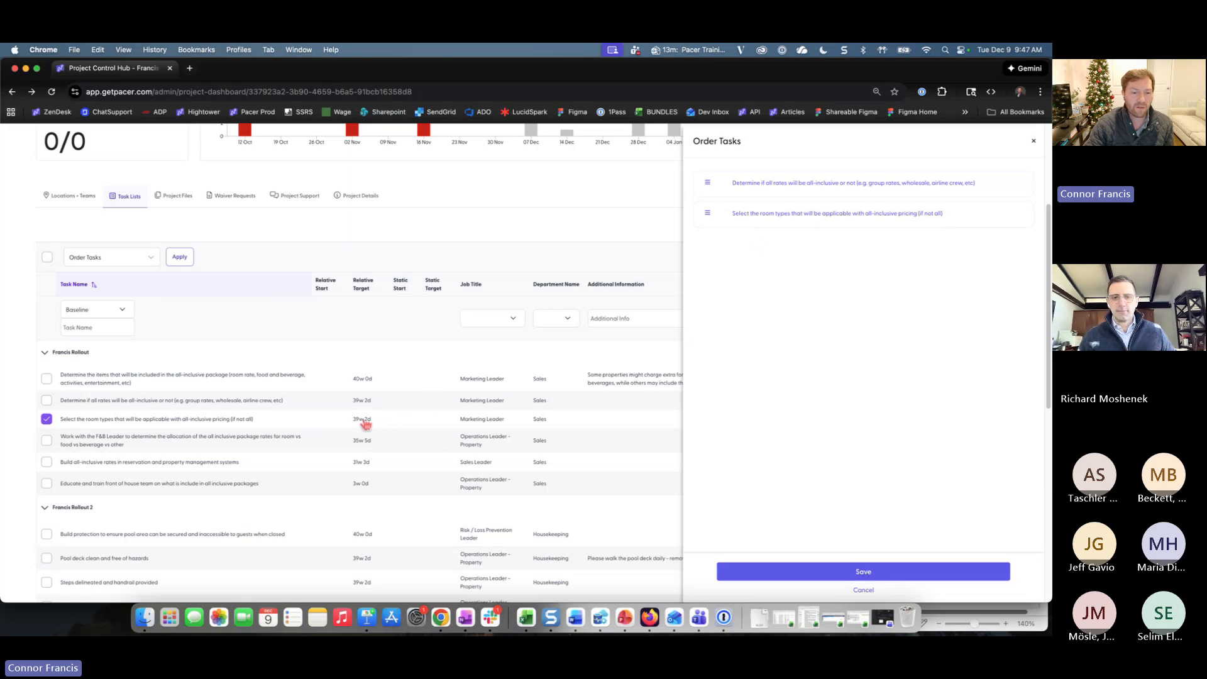
pyautogui.moveTo(710, 217); pyautogui.dragTo(709, 178)
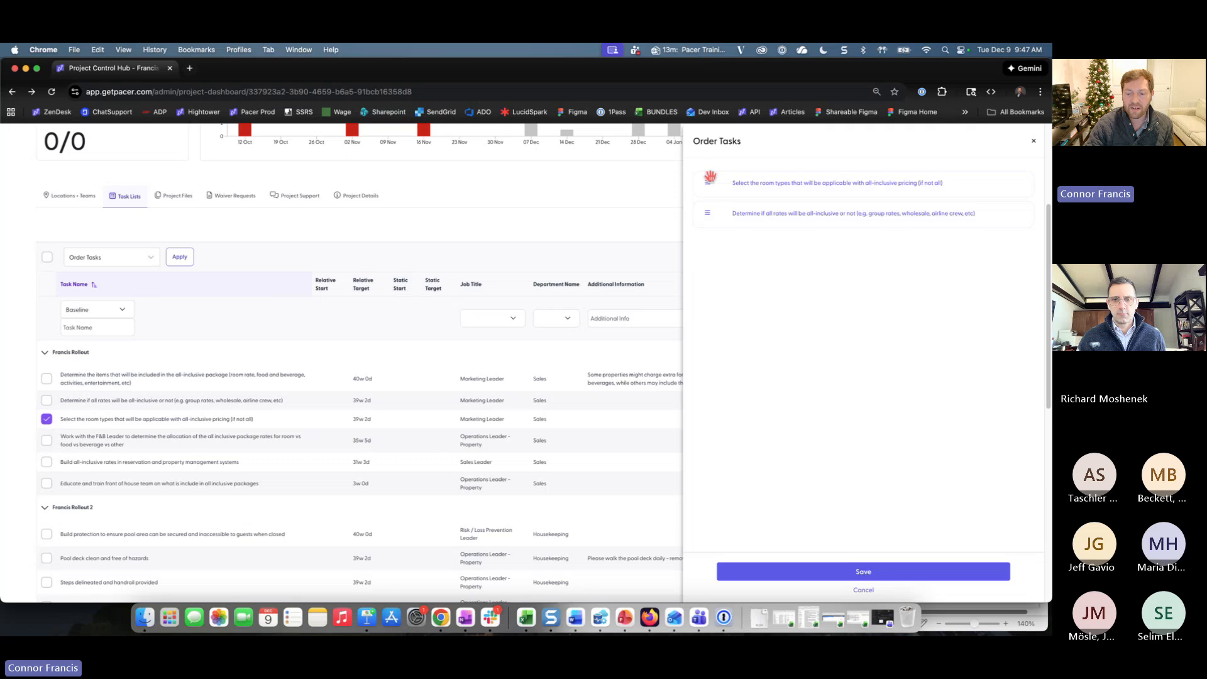
pyautogui.click(903, 576)
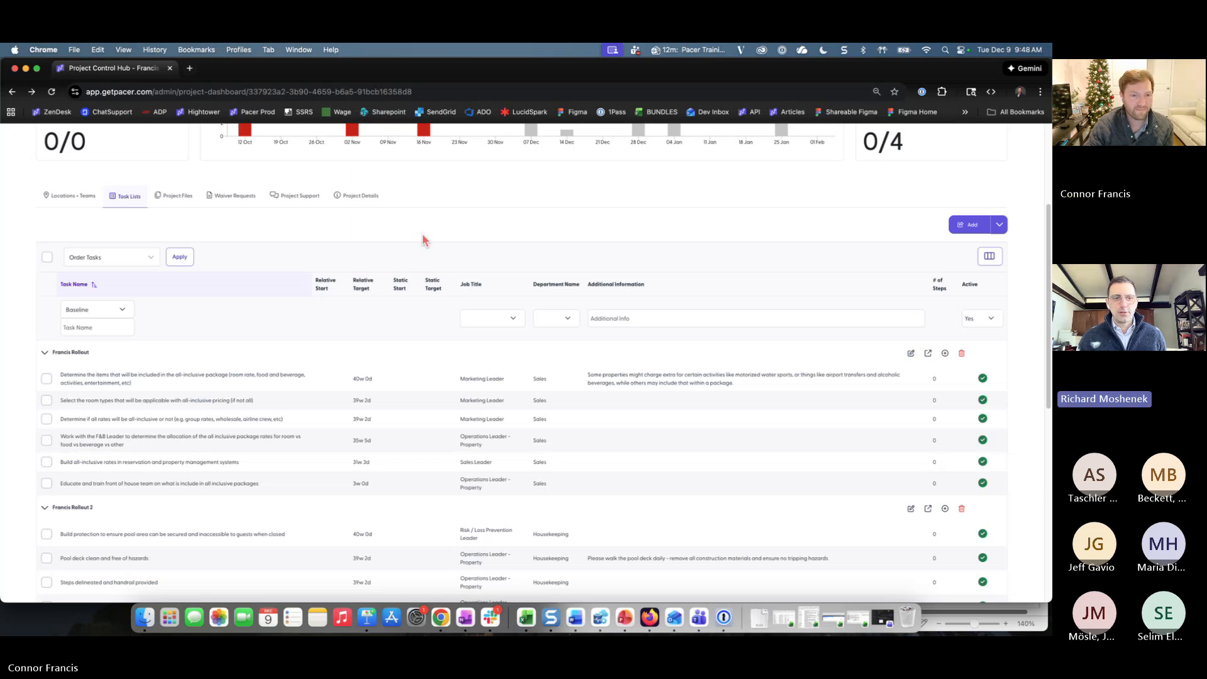
# - Look through the project's support requests and its project files
pyautogui.scroll(5, 422, 234)
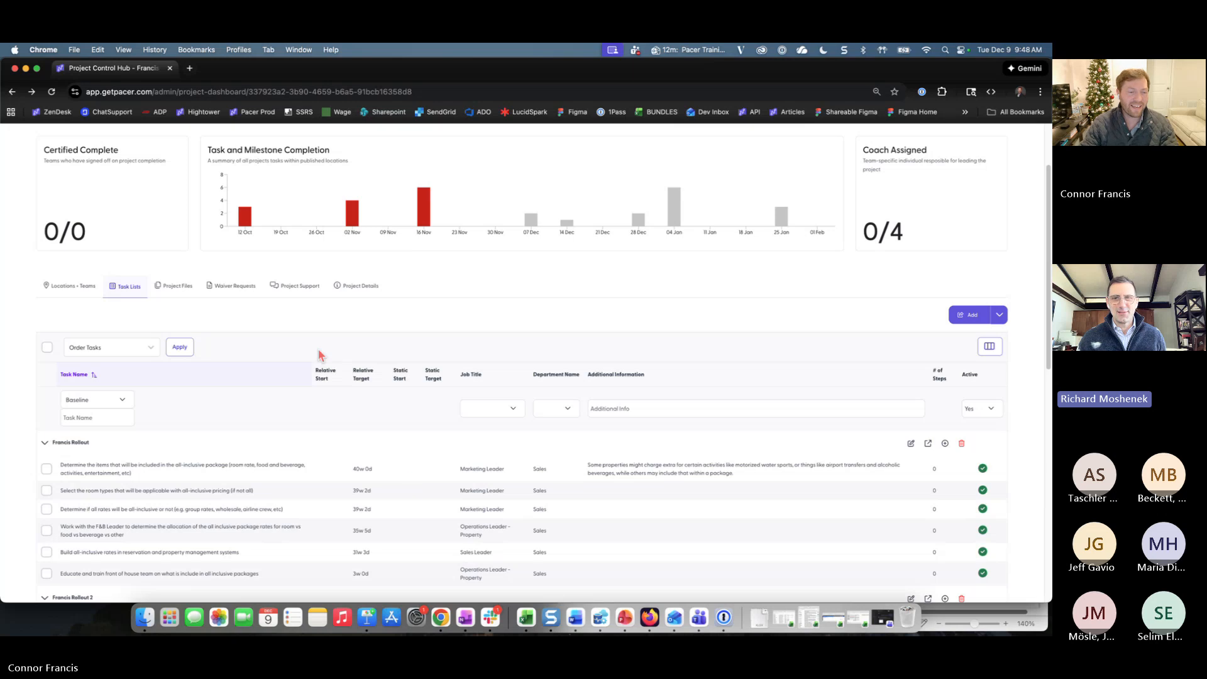
pyautogui.scroll(5, 301, 368)
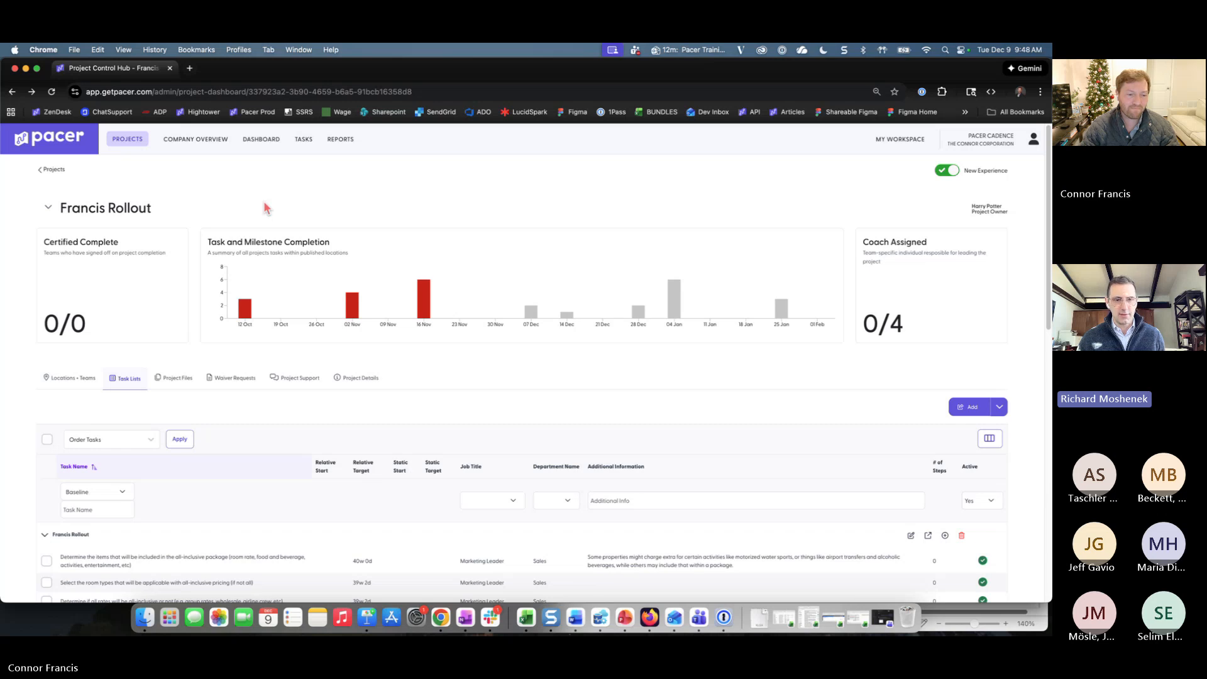
pyautogui.click(299, 382)
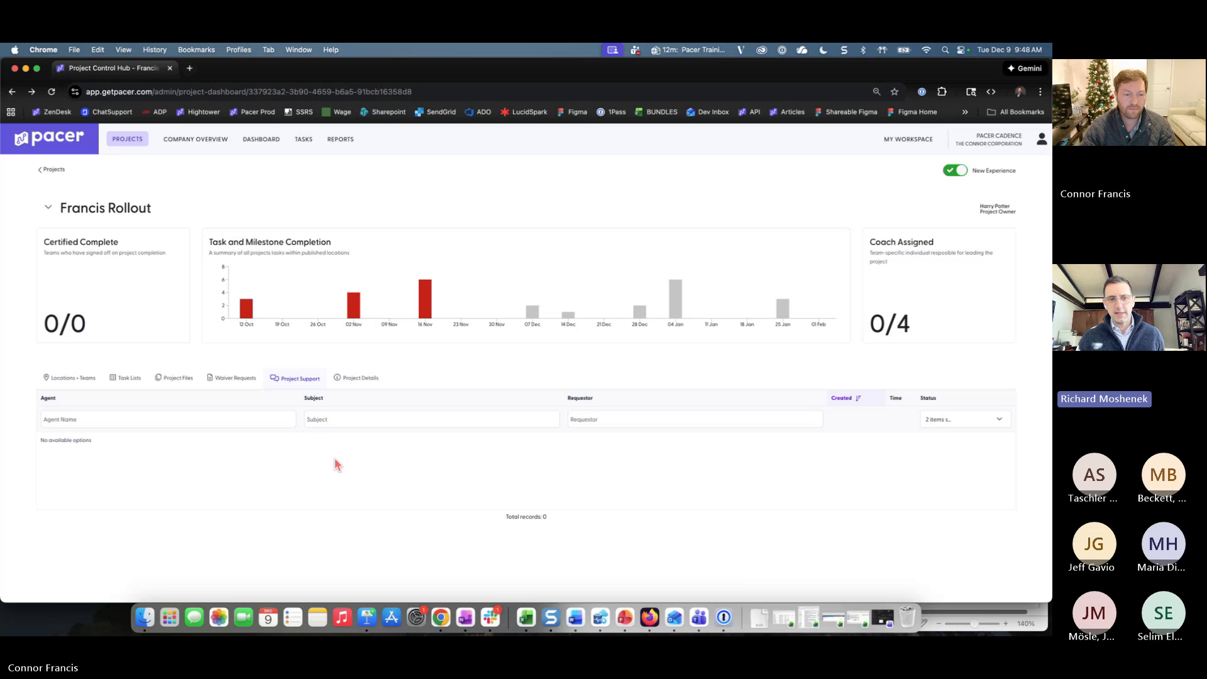
pyautogui.click(188, 380)
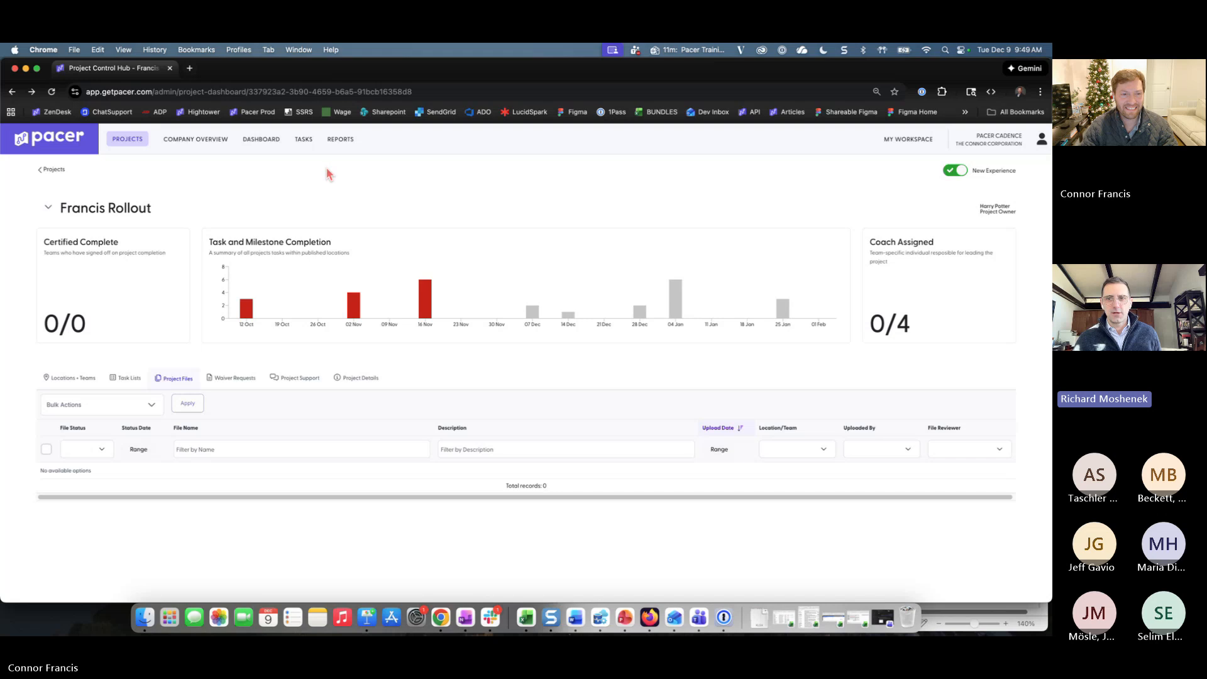
# - Open the Munich (MGR) task list and start Shift Dates for the first four rollout tasks, from all-inclusive package items to steps and handrail
pyautogui.moveTo(304, 141)
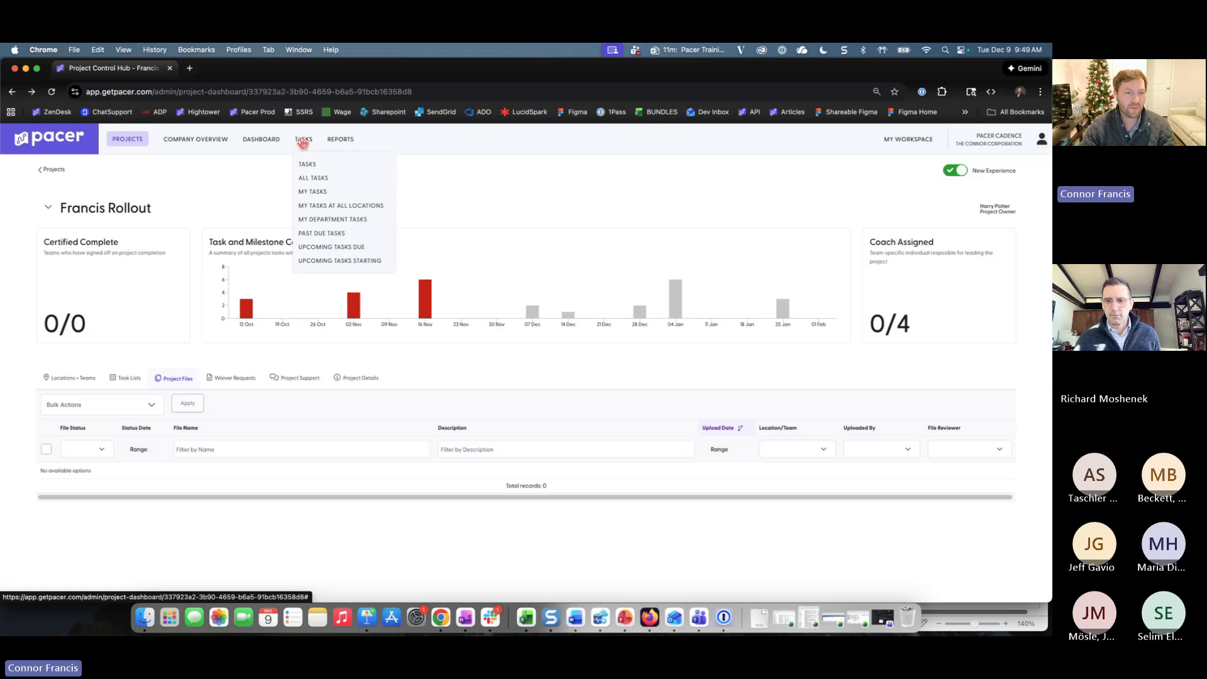
pyautogui.click(302, 141)
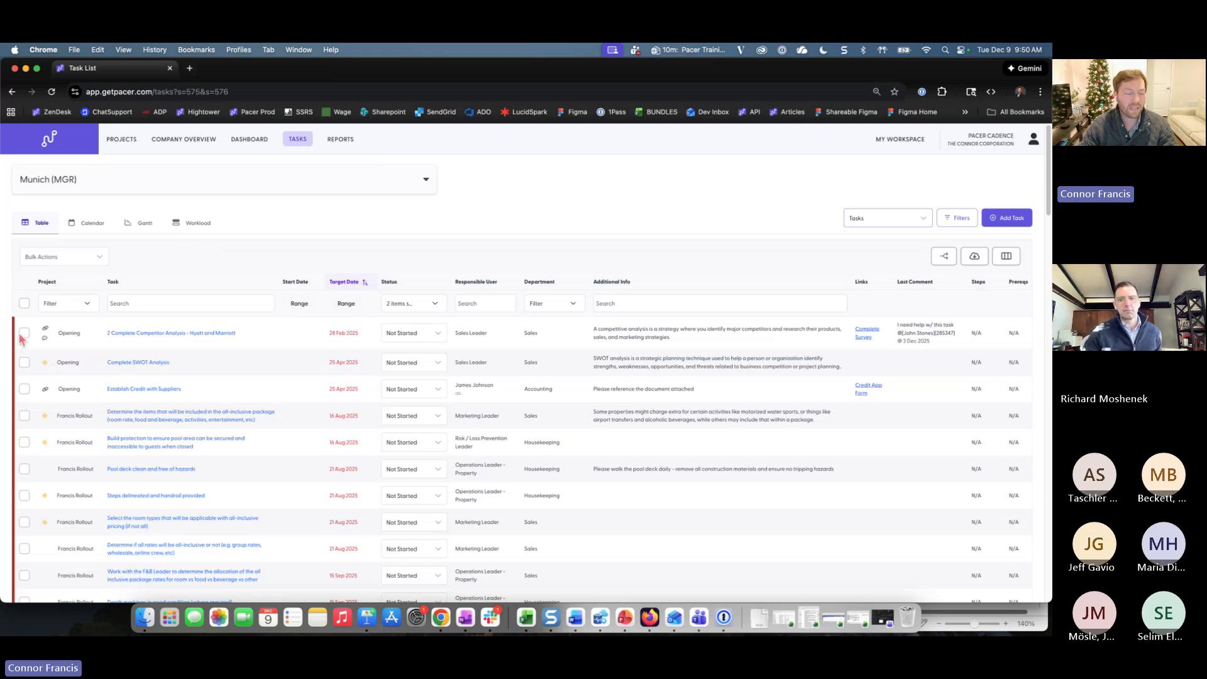
pyautogui.click(24, 495)
pyautogui.click(24, 469)
pyautogui.click(24, 442)
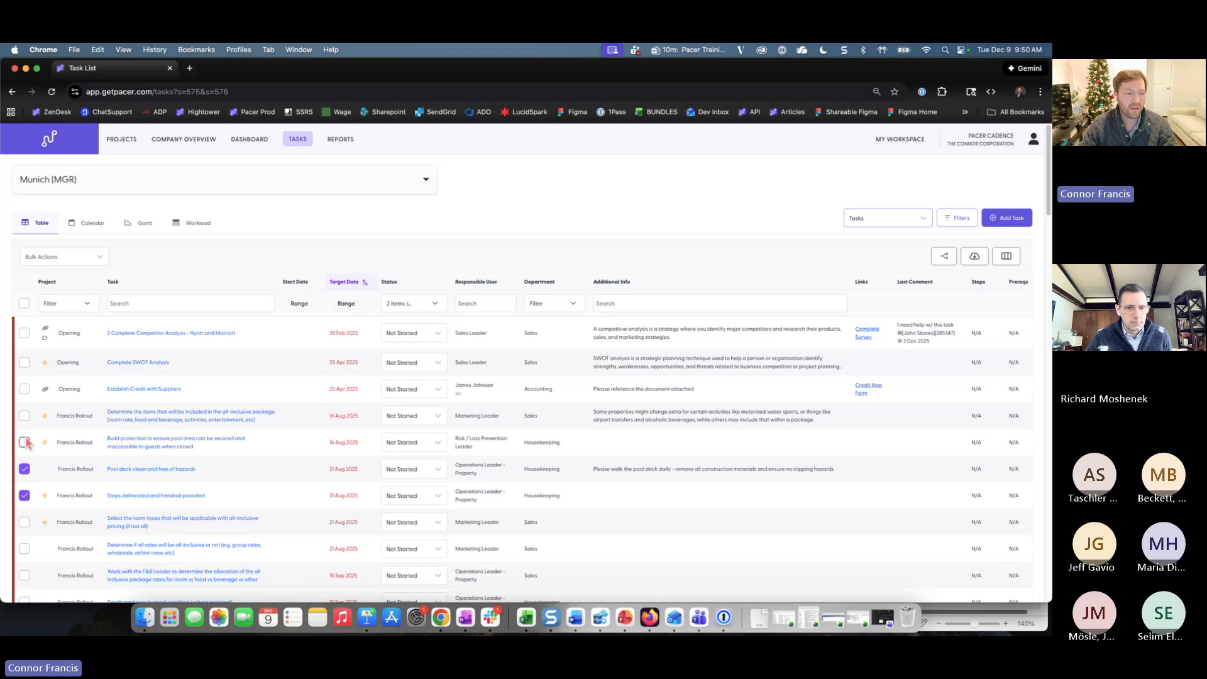
pyautogui.click(24, 415)
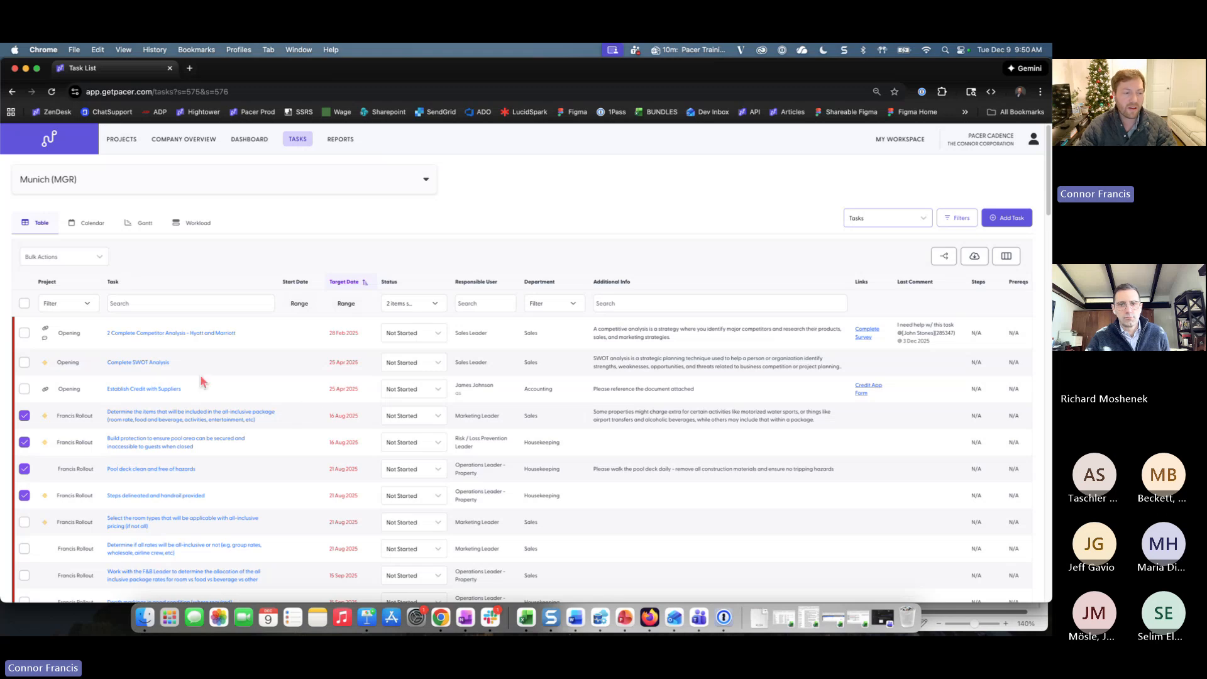
pyautogui.click(99, 256)
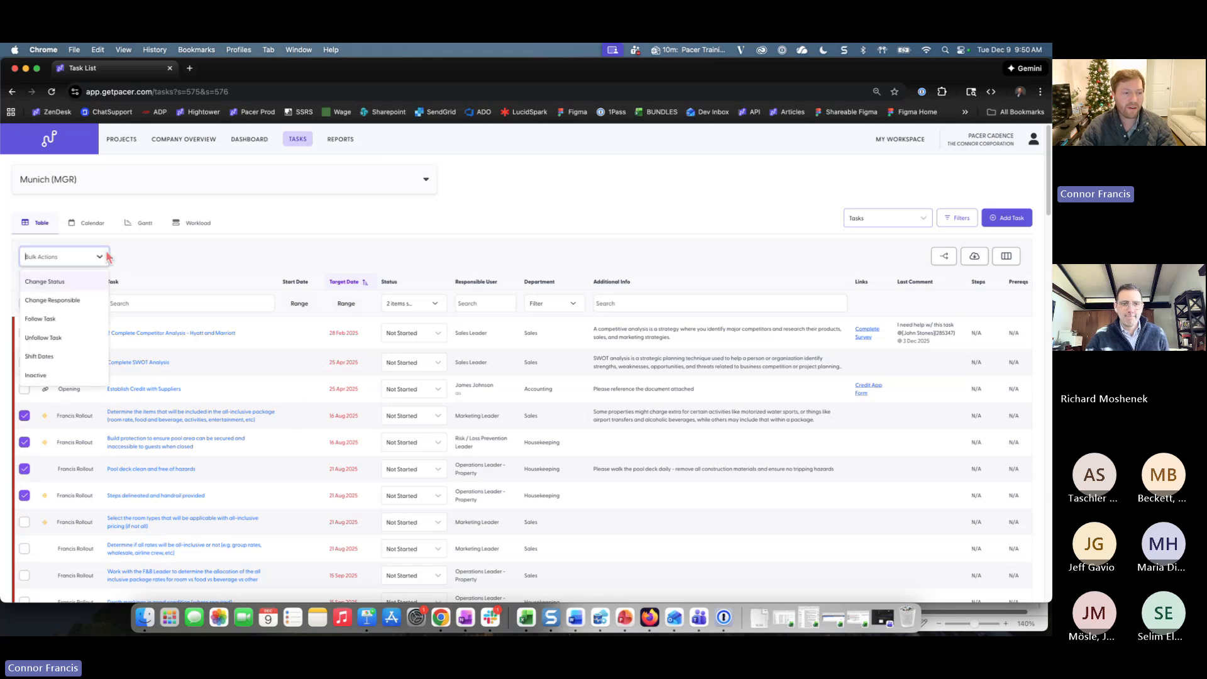
pyautogui.click(39, 357)
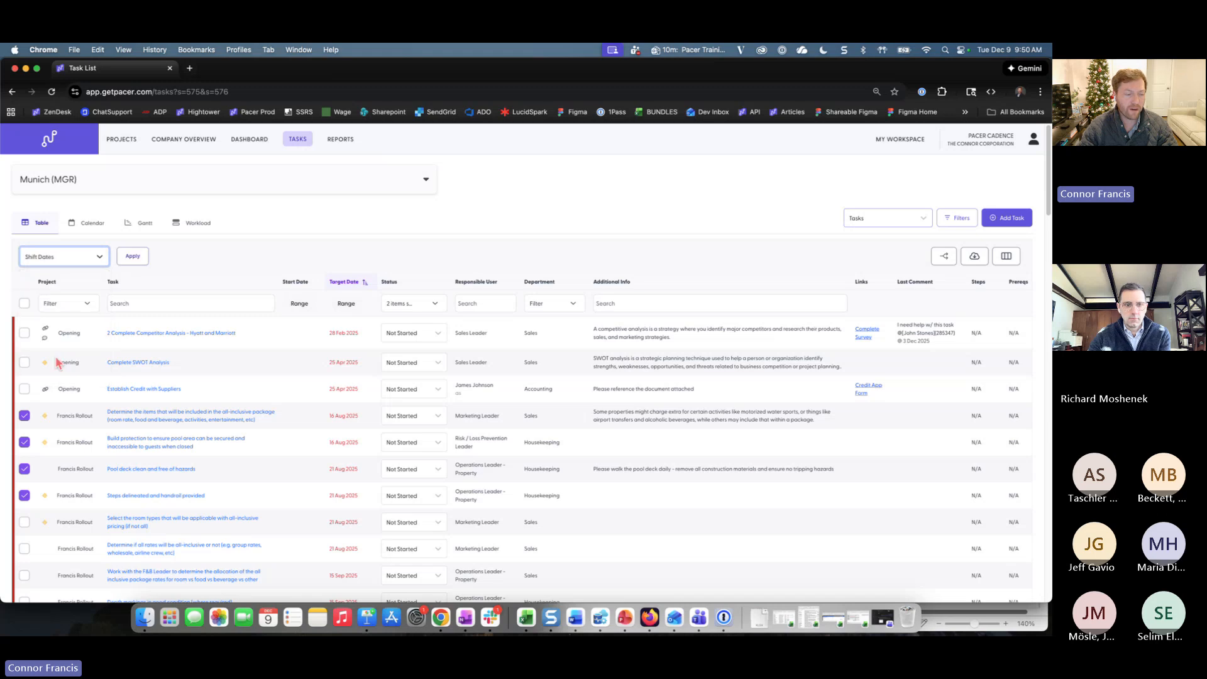
pyautogui.click(132, 257)
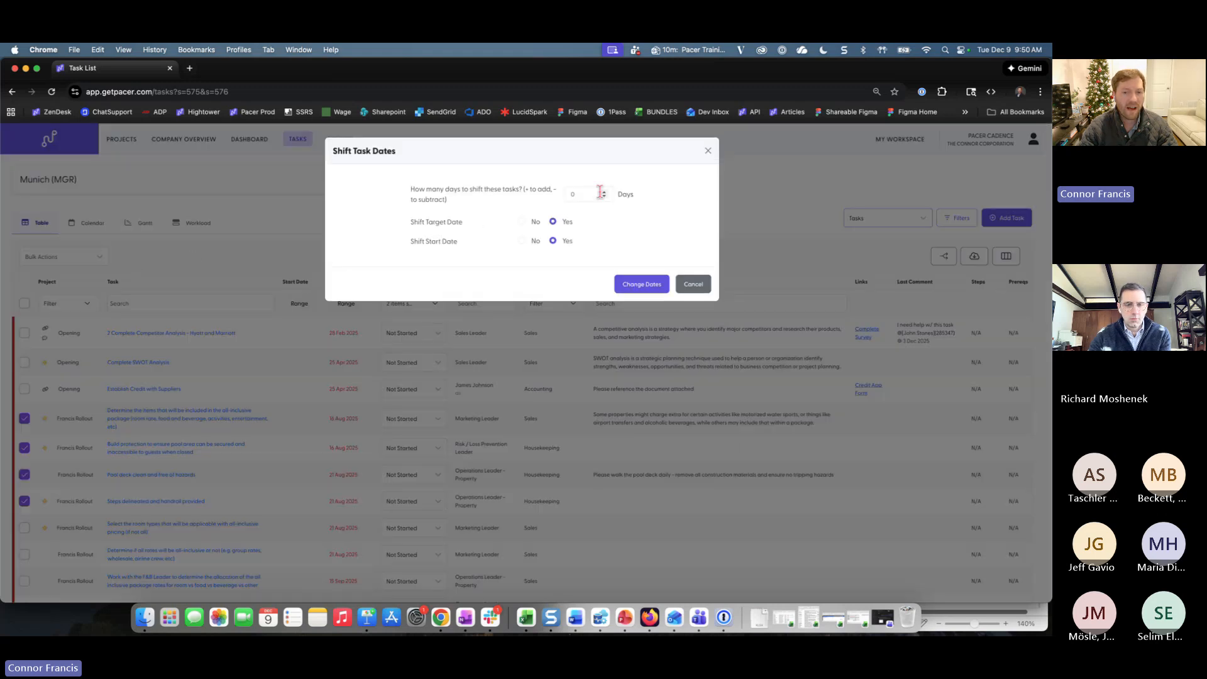
# - Set the date shift to -15 days with the target date excluded, and close Shift Task Dates without applying it
pyautogui.click(577, 195)
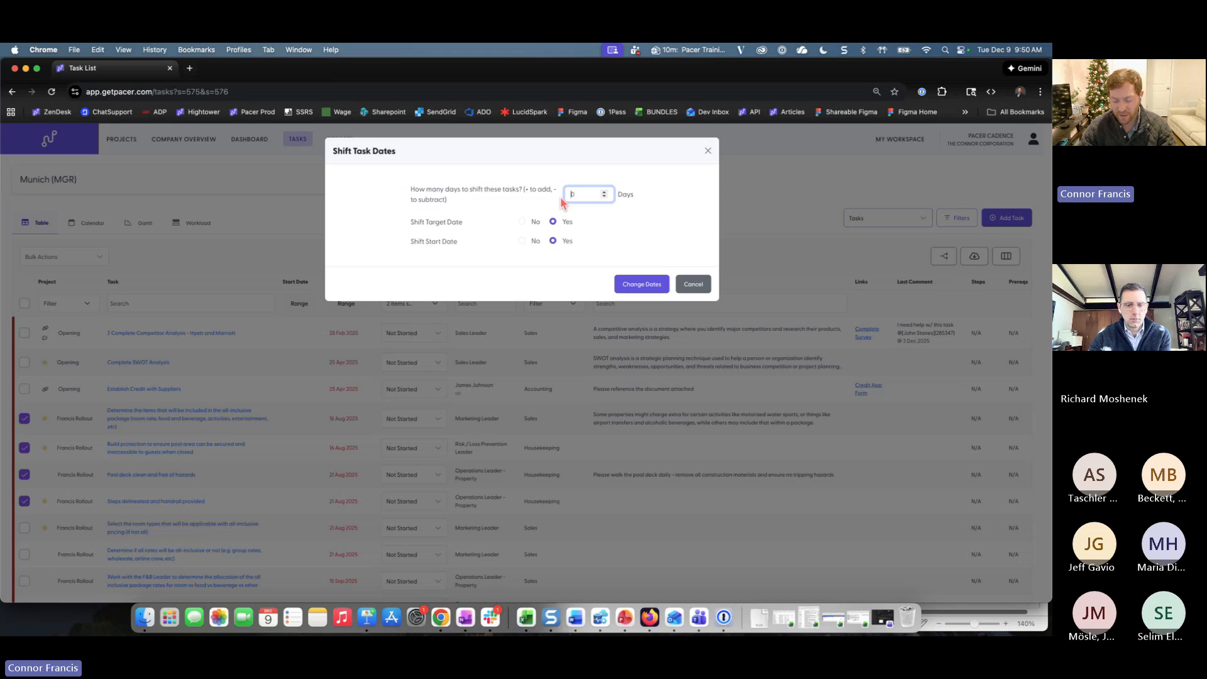
pyautogui.write('50')
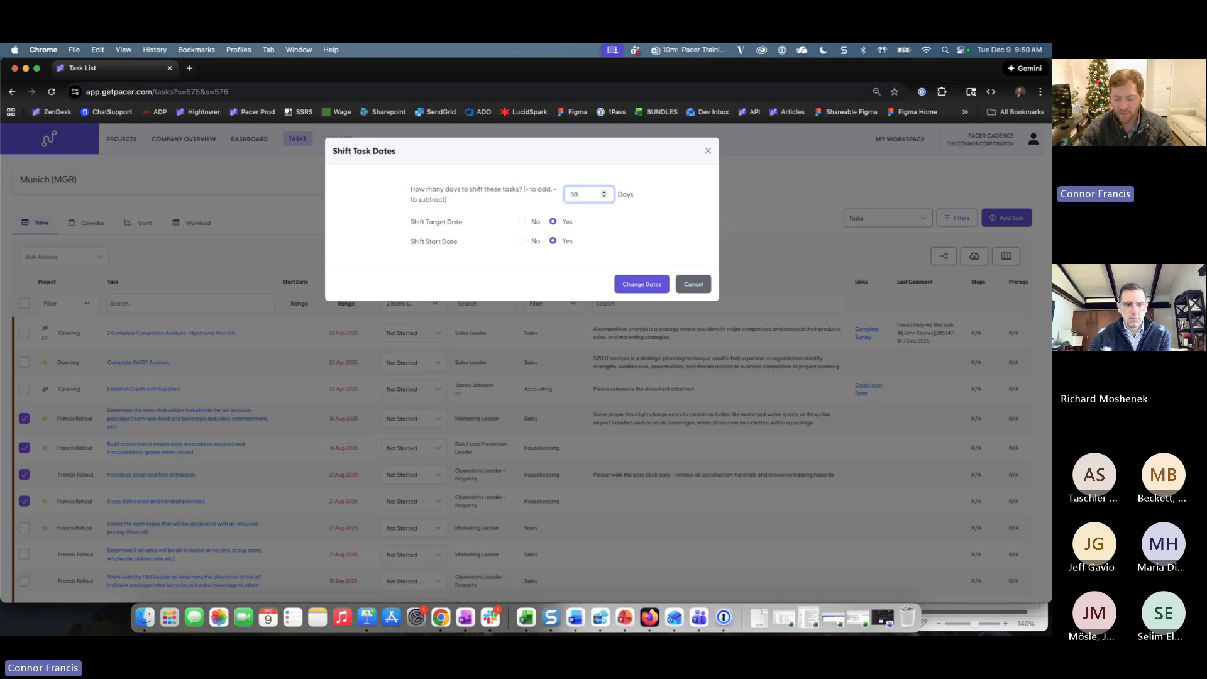
pyautogui.press('BackSpace')
pyautogui.press('BackSpace')
pyautogui.write('-')
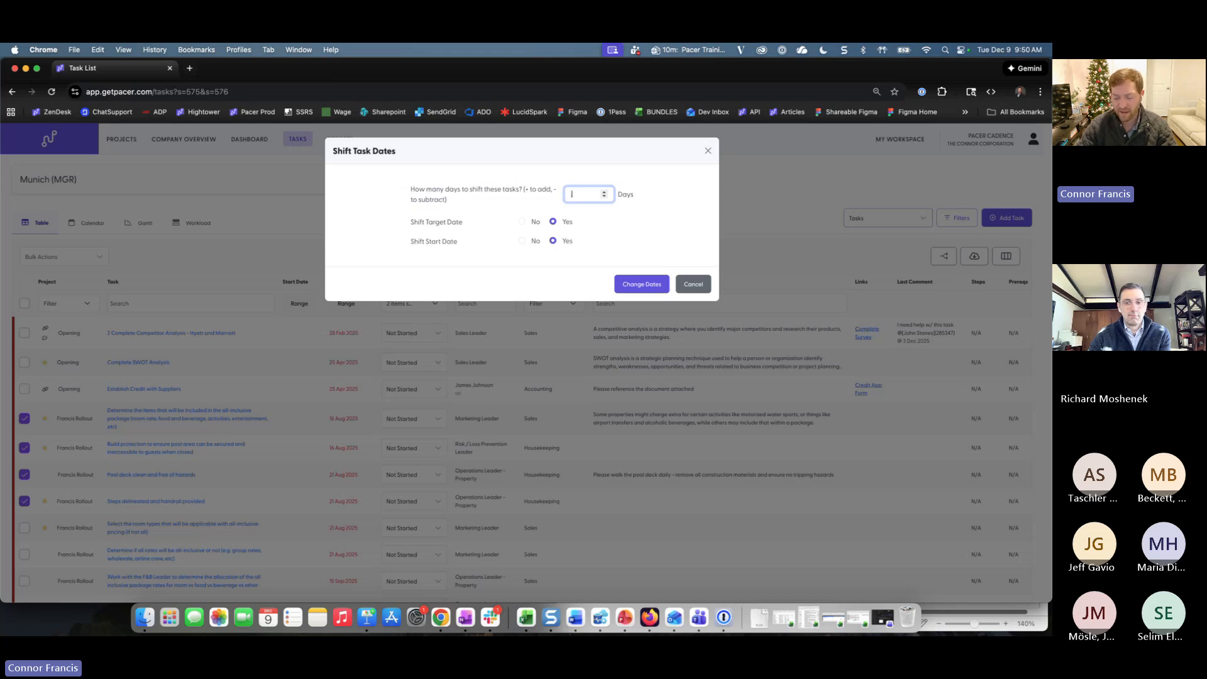
pyautogui.press('BackSpace')
pyautogui.write('-15')
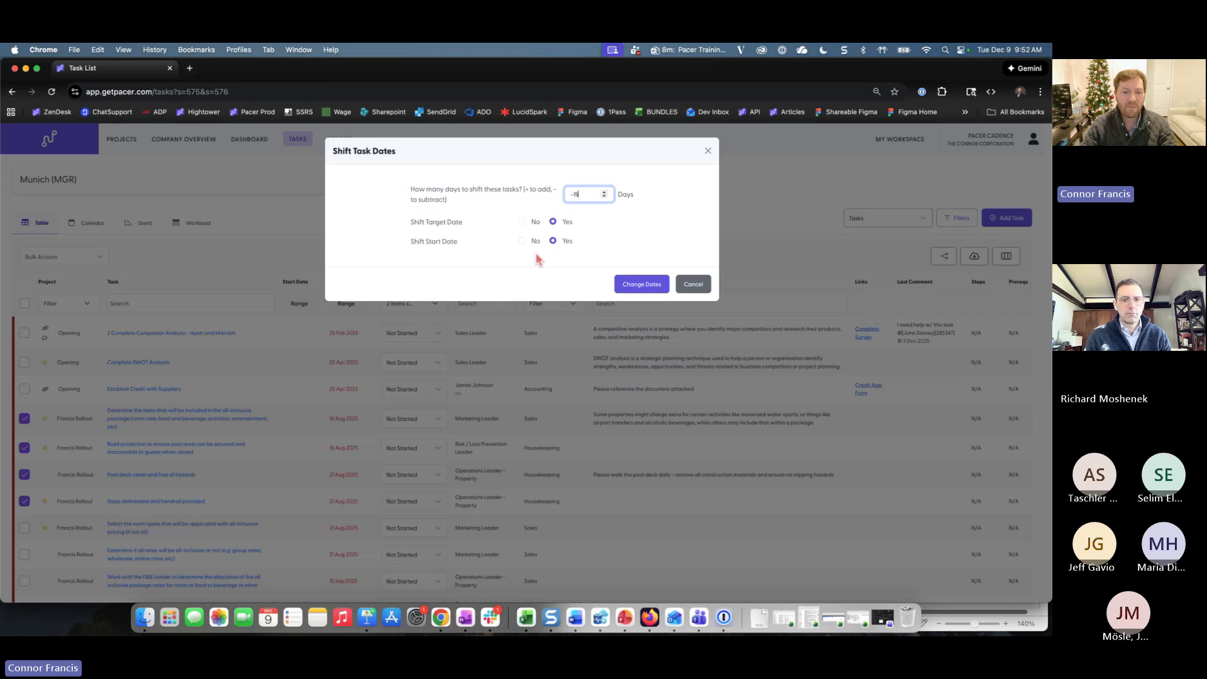
pyautogui.click(518, 243)
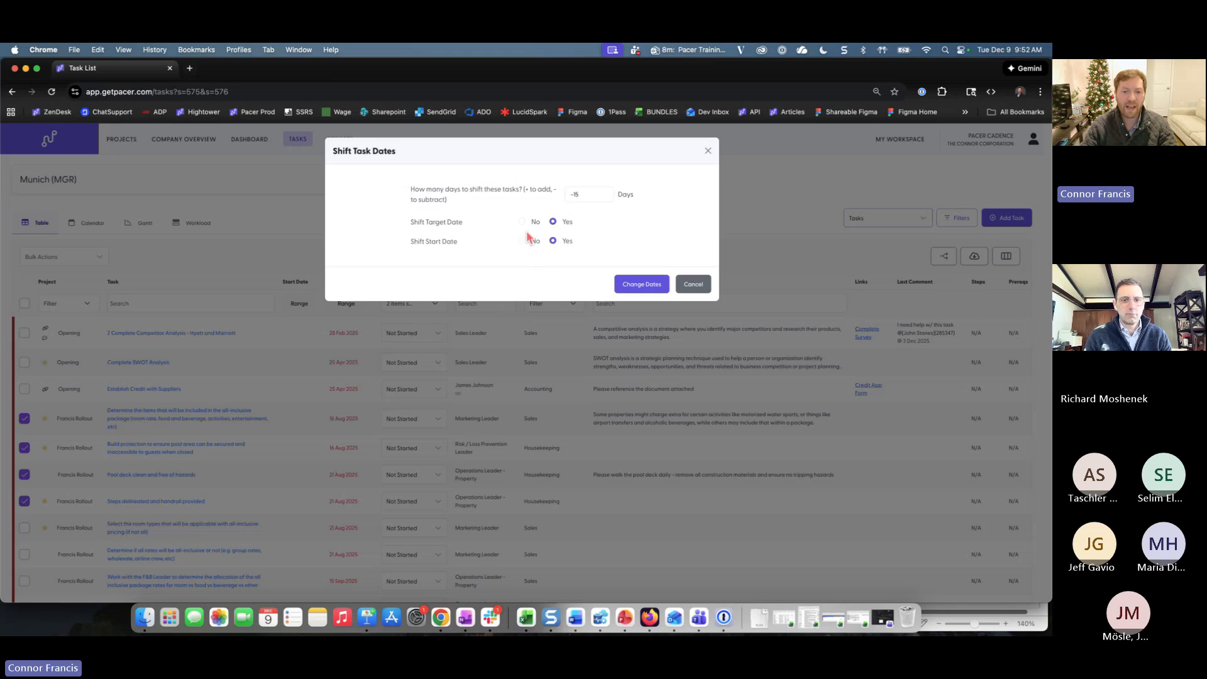
pyautogui.click(521, 222)
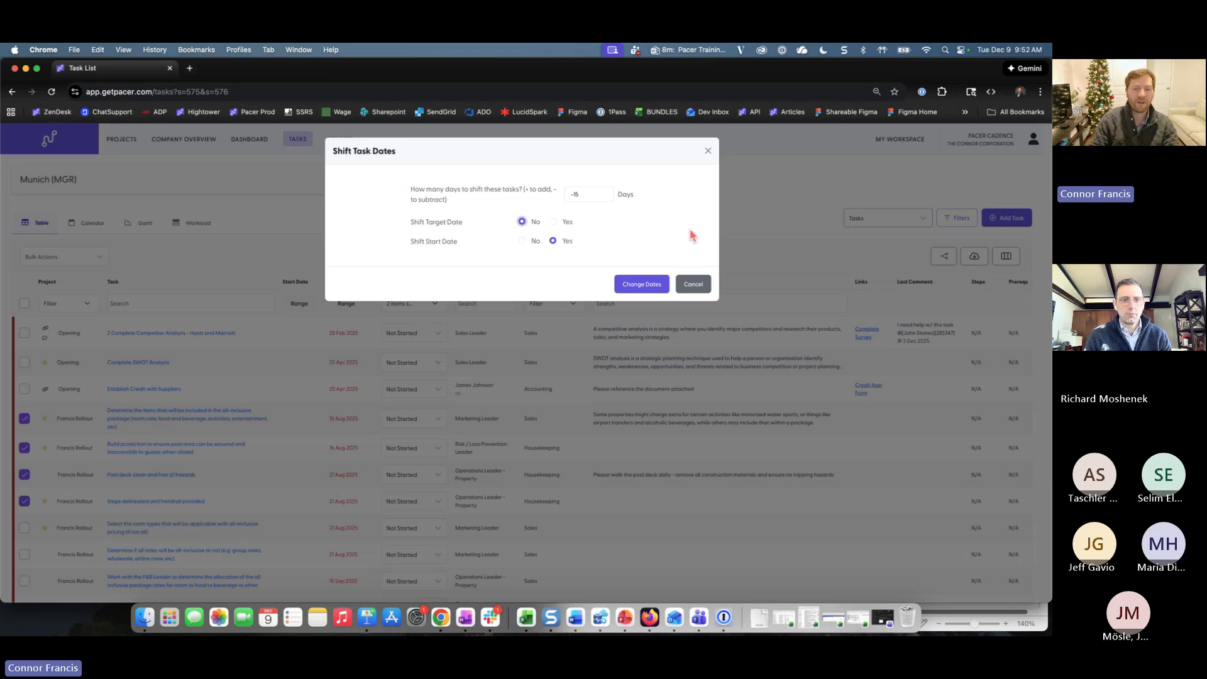
pyautogui.click(708, 152)
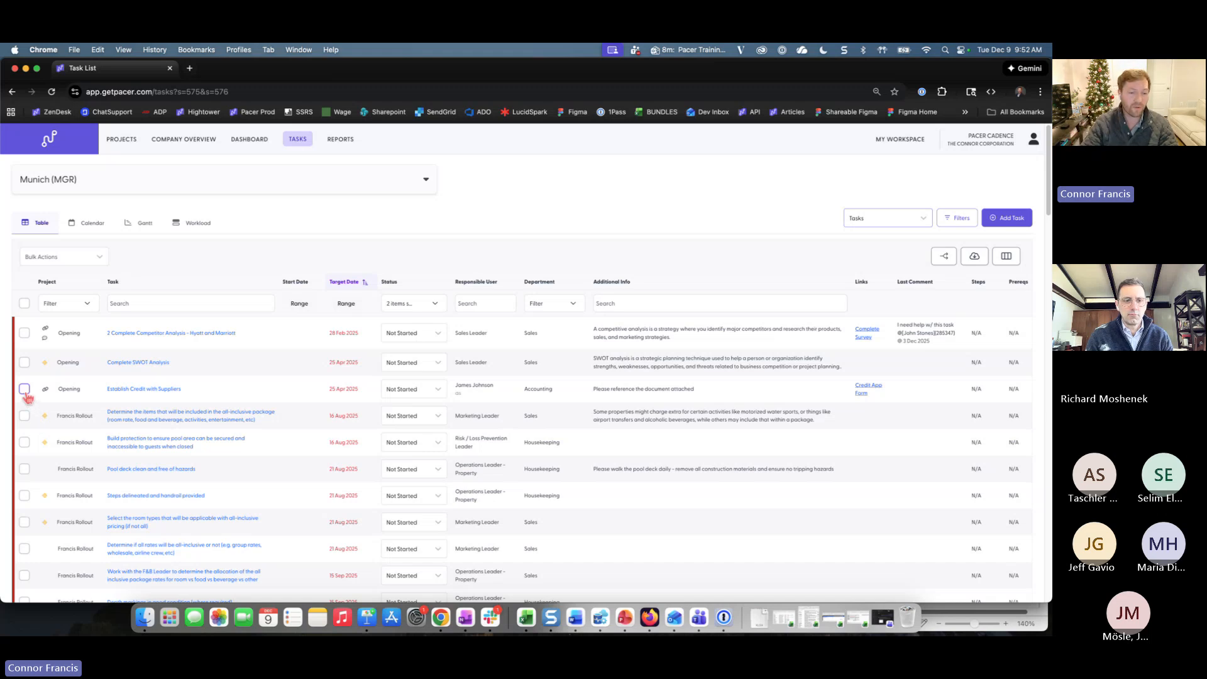
pyautogui.click(25, 389)
pyautogui.click(24, 441)
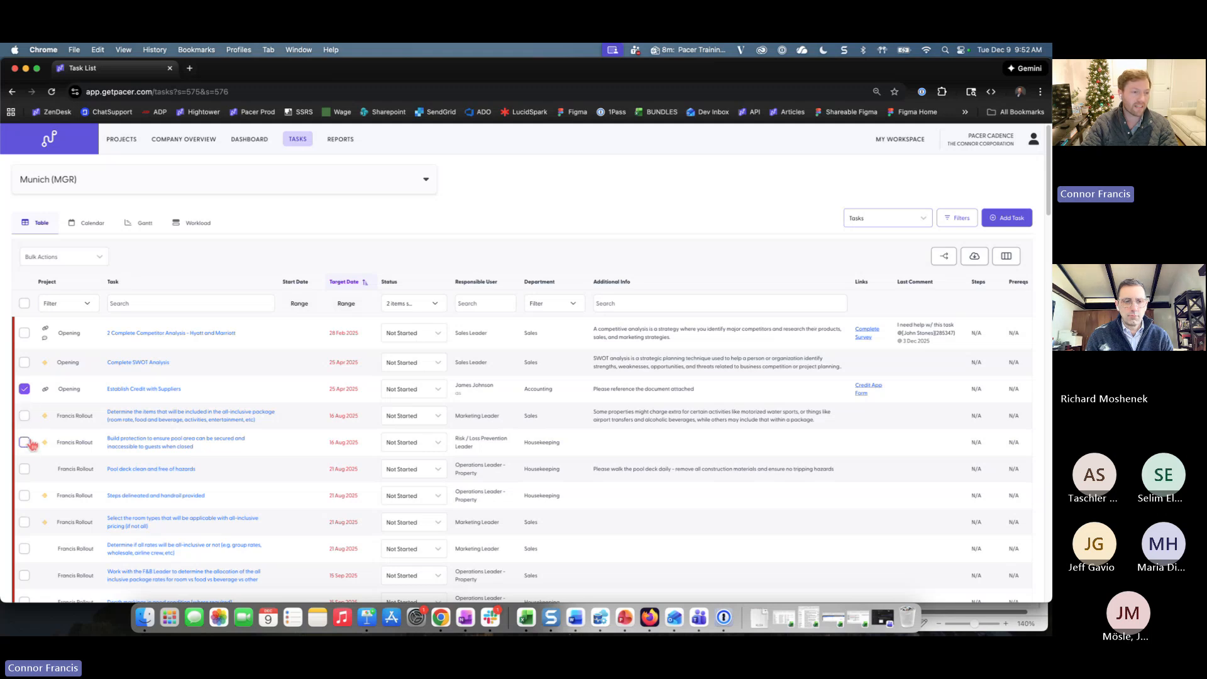
pyautogui.click(96, 259)
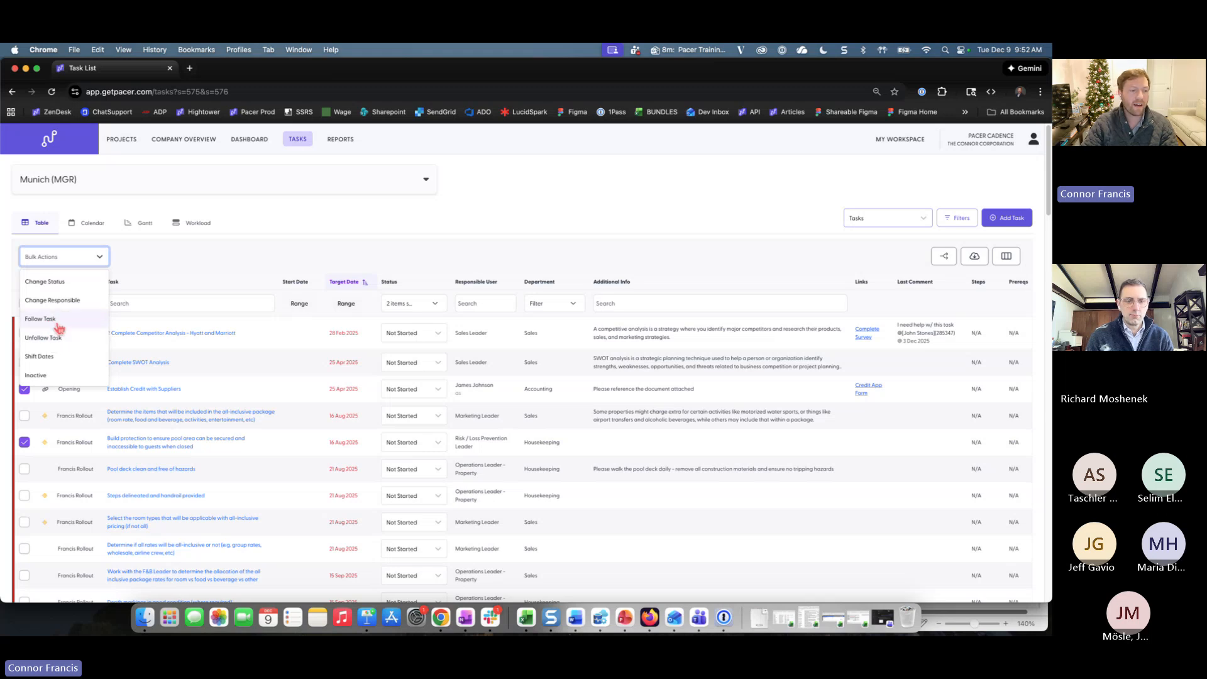
pyautogui.click(277, 221)
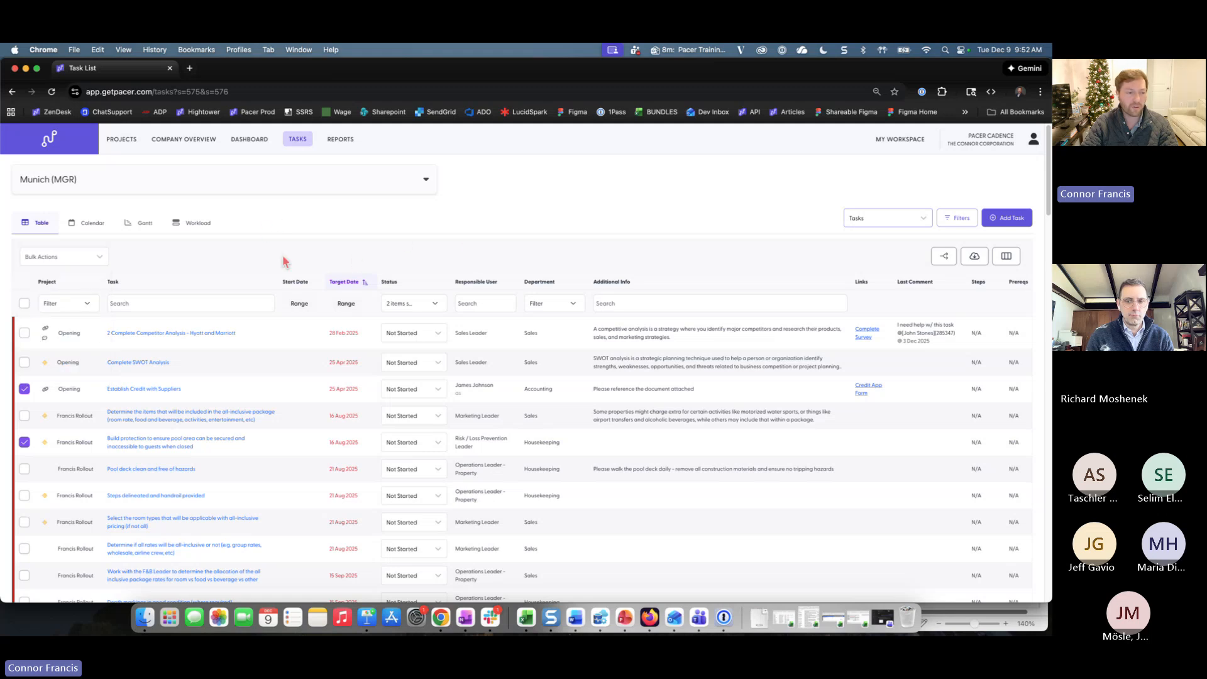
pyautogui.click(26, 391)
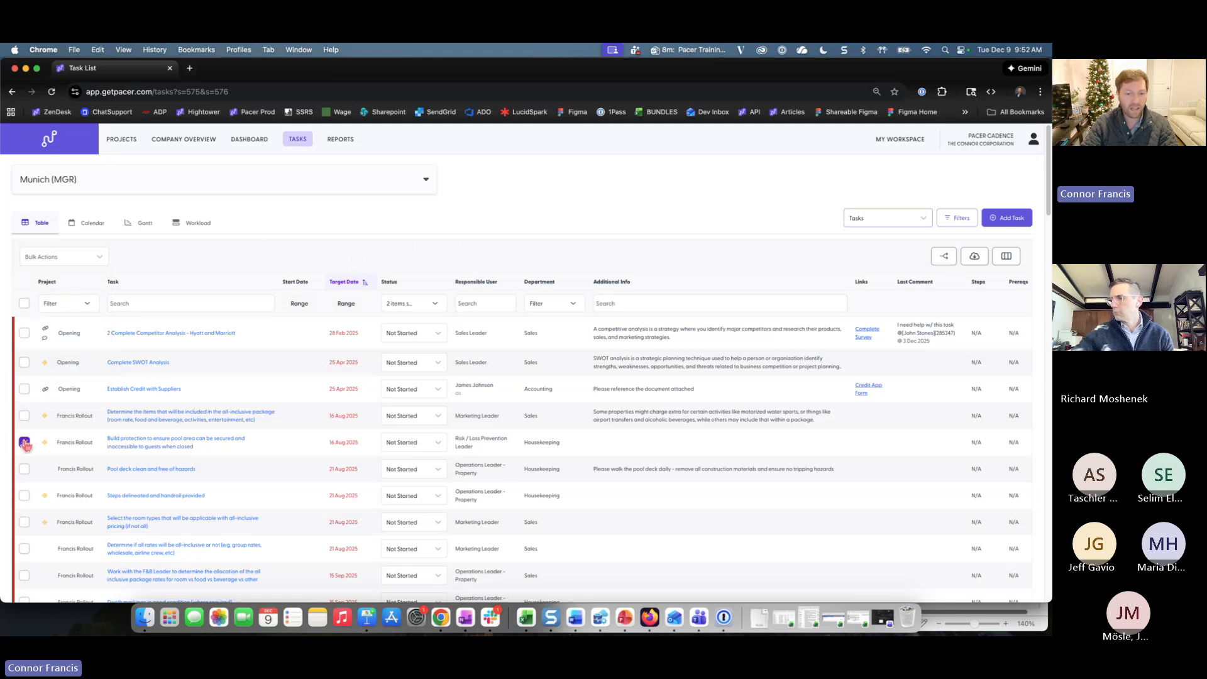
pyautogui.click(25, 442)
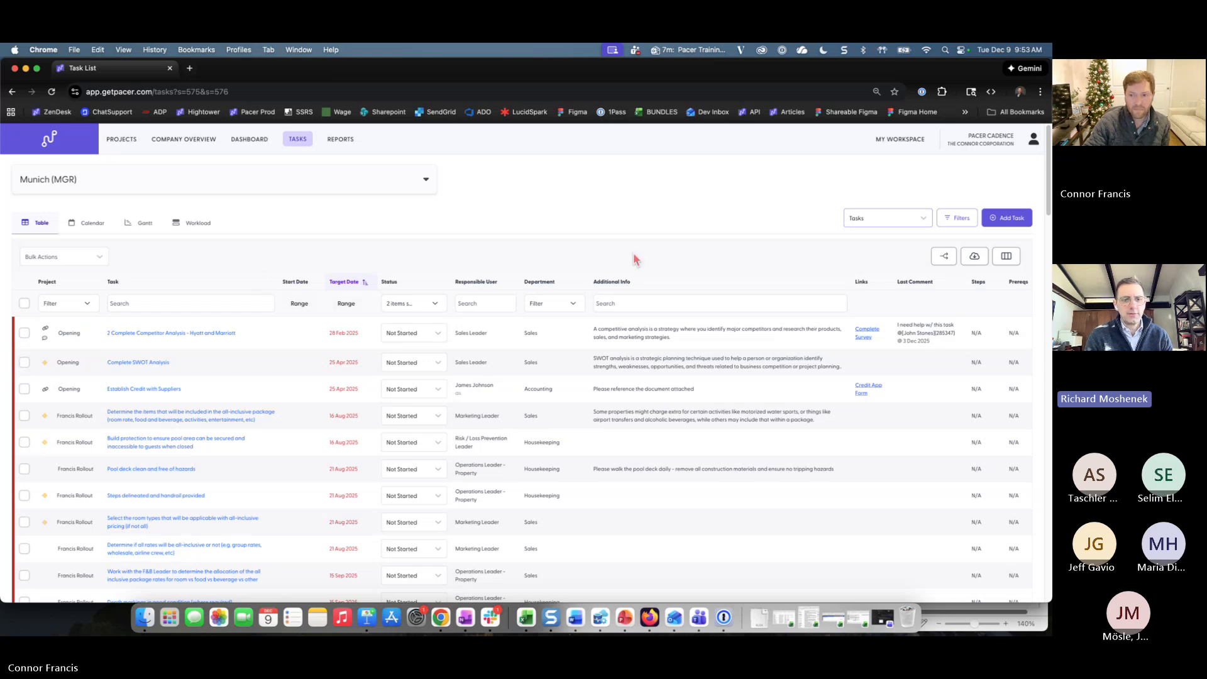
# - Follow the Complete SWOT Analysis, Establish Credit with Suppliers and all-inclusive package items tasks in bulk
pyautogui.click(24, 362)
pyautogui.click(24, 388)
pyautogui.click(25, 416)
pyautogui.click(78, 256)
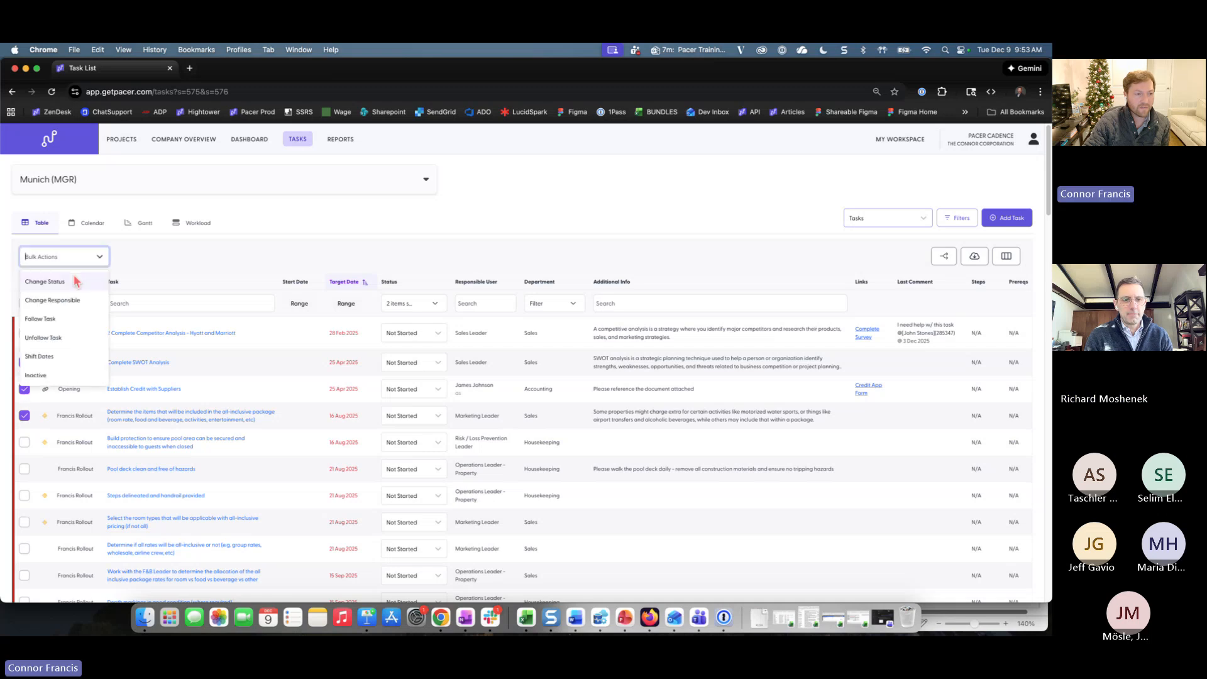
pyautogui.click(50, 320)
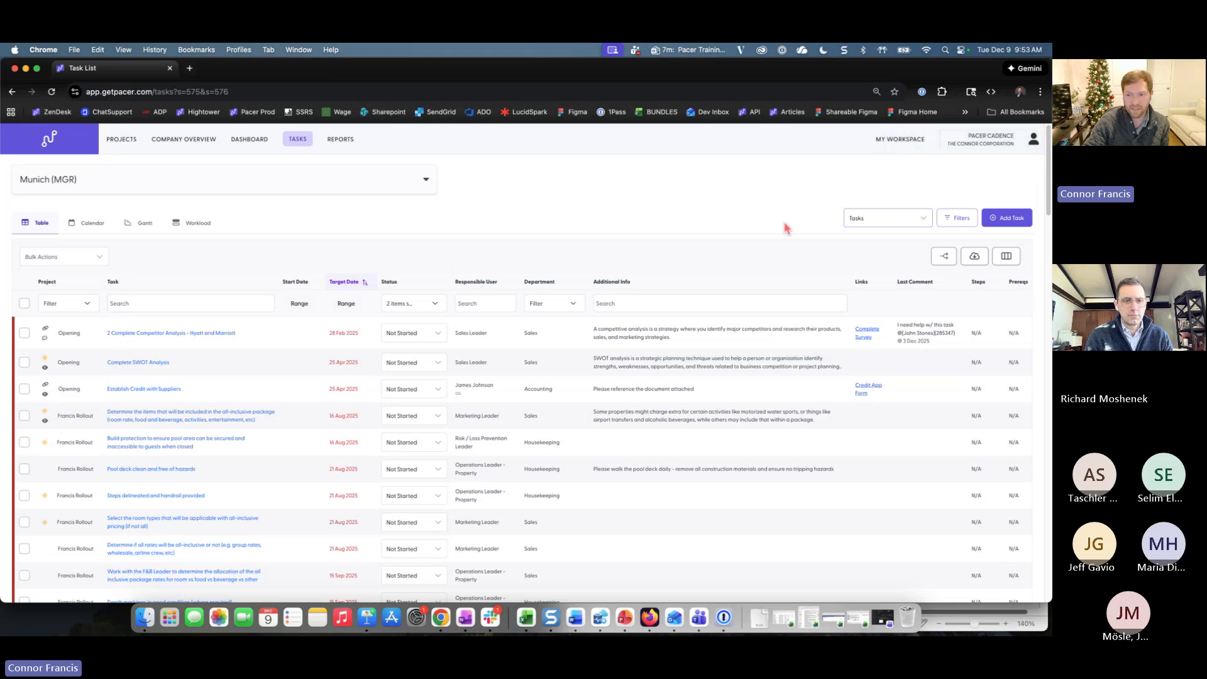
# - Show only My Following Tasks in the Munich (MGR) task list, and open the Company Overview
pyautogui.click(922, 218)
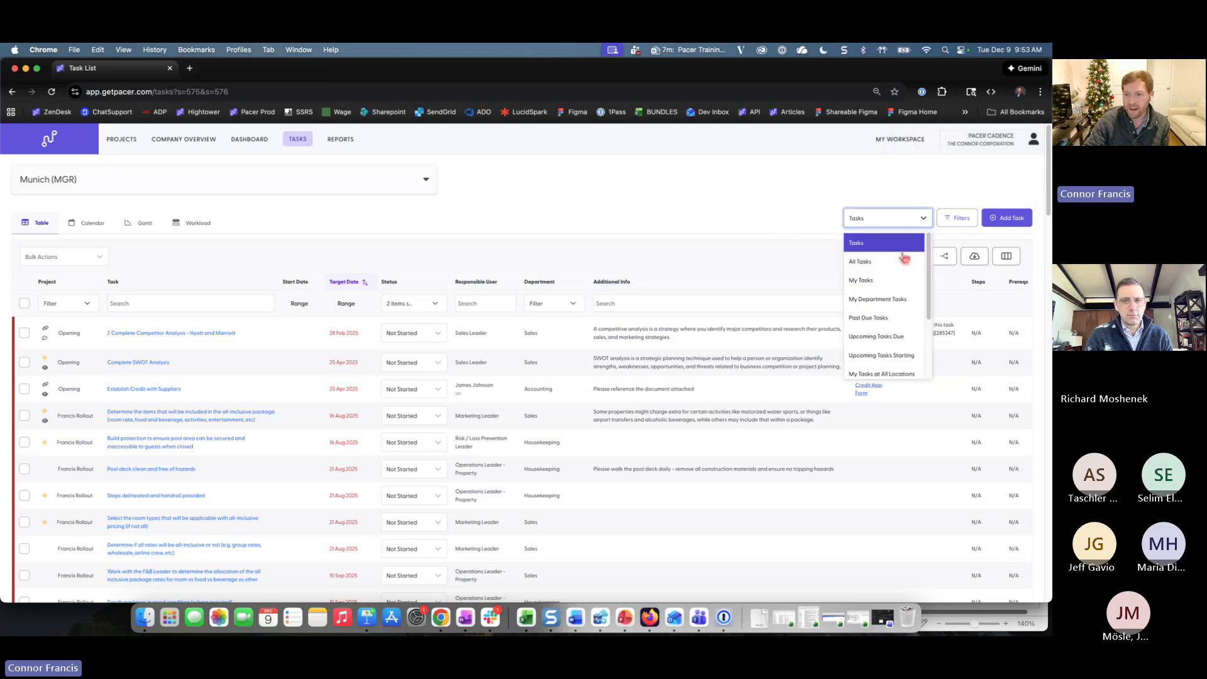
pyautogui.scroll(-2, 892, 301)
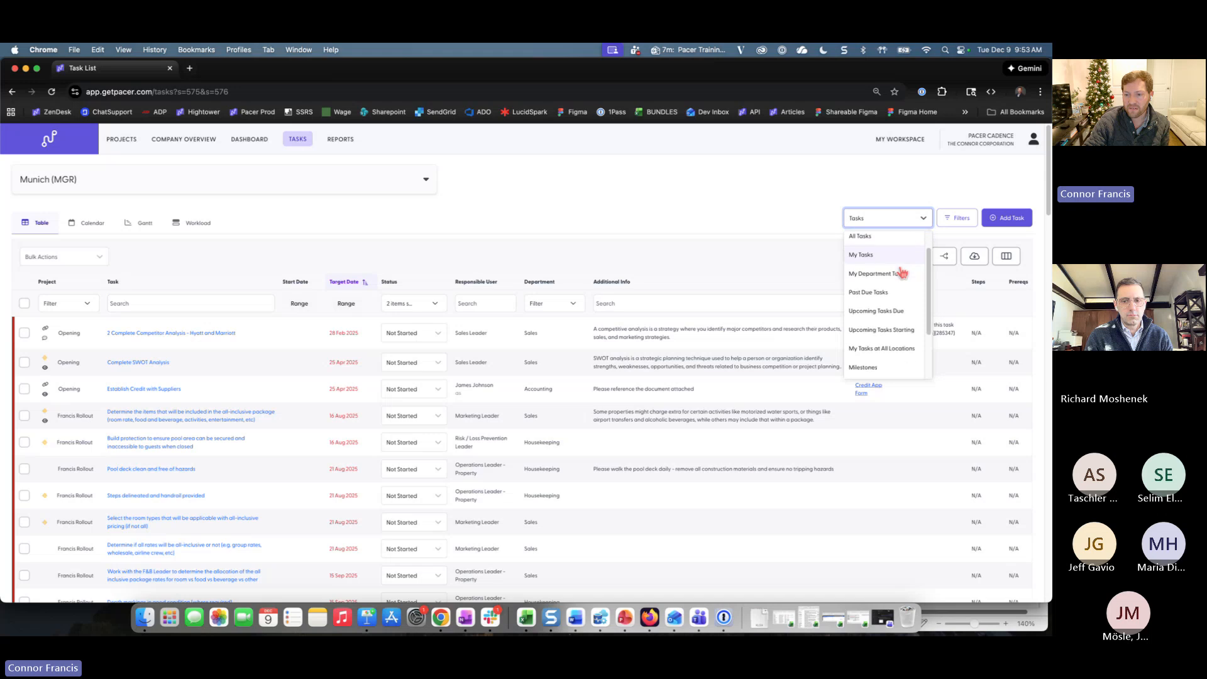
pyautogui.click(888, 348)
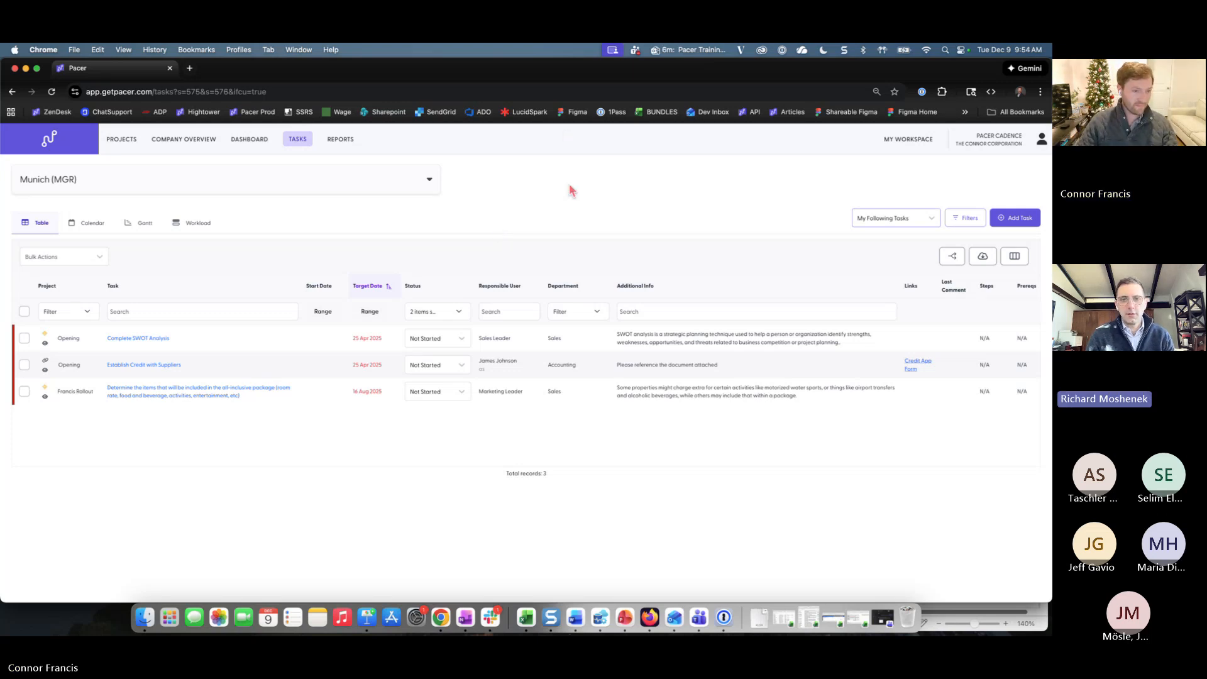
pyautogui.click(175, 143)
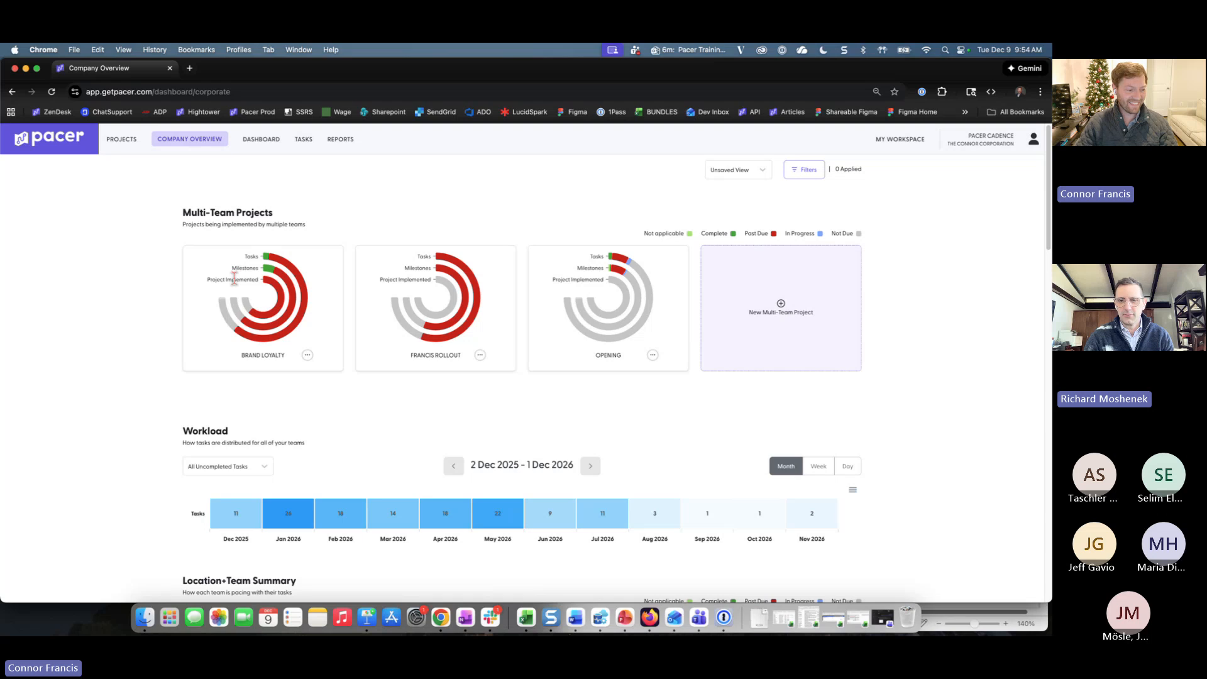
# - Switch to the Keynote presentation and advance from the agenda to the Roadmap slide, revealing the Accelerate Productivity items
pyautogui.press('super+Tab')
pyautogui.press('super+Tab')
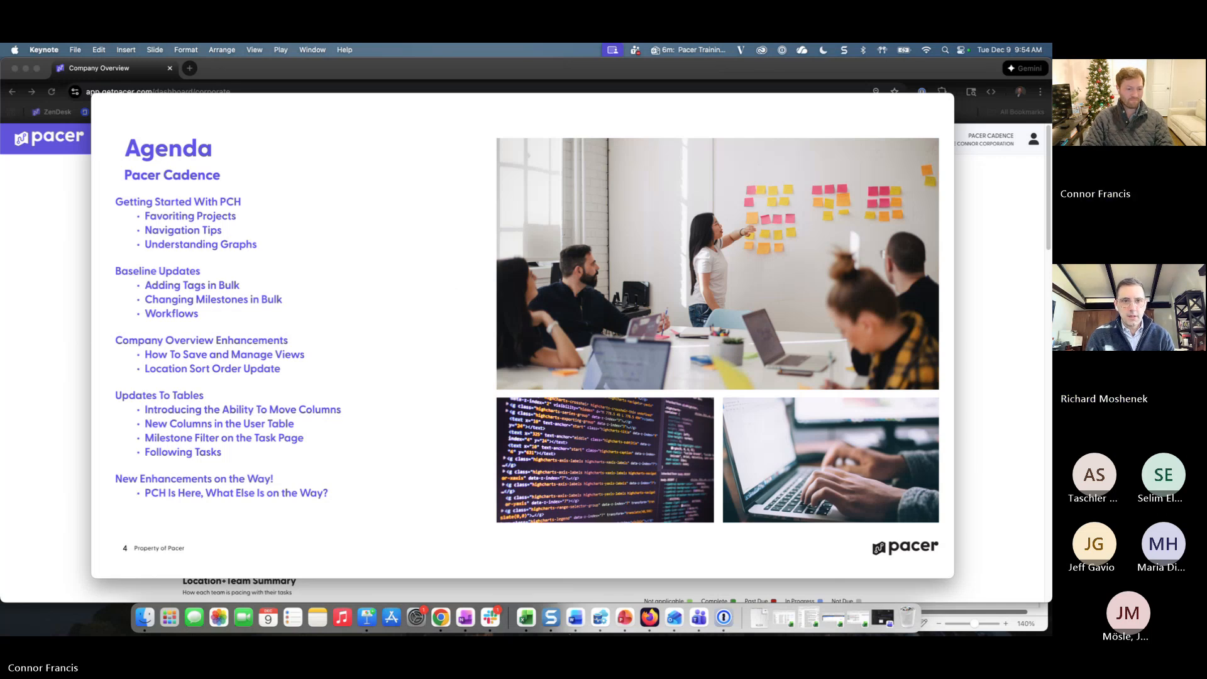
pyautogui.click(464, 281)
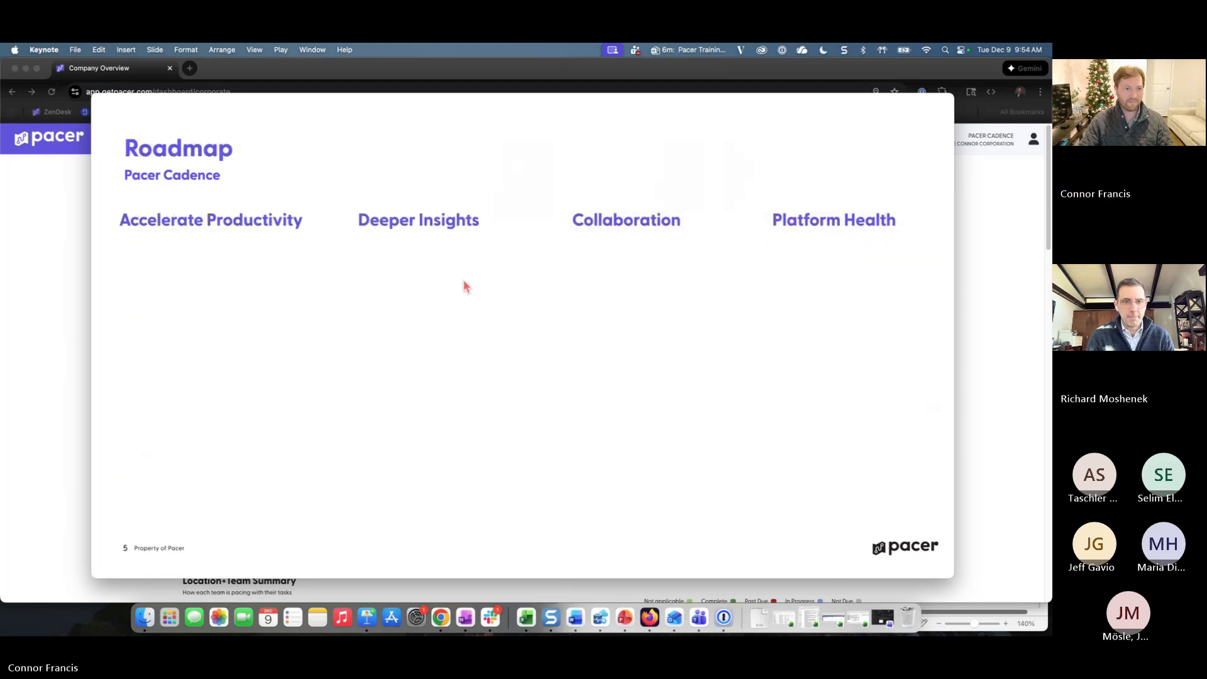
pyautogui.click(246, 158)
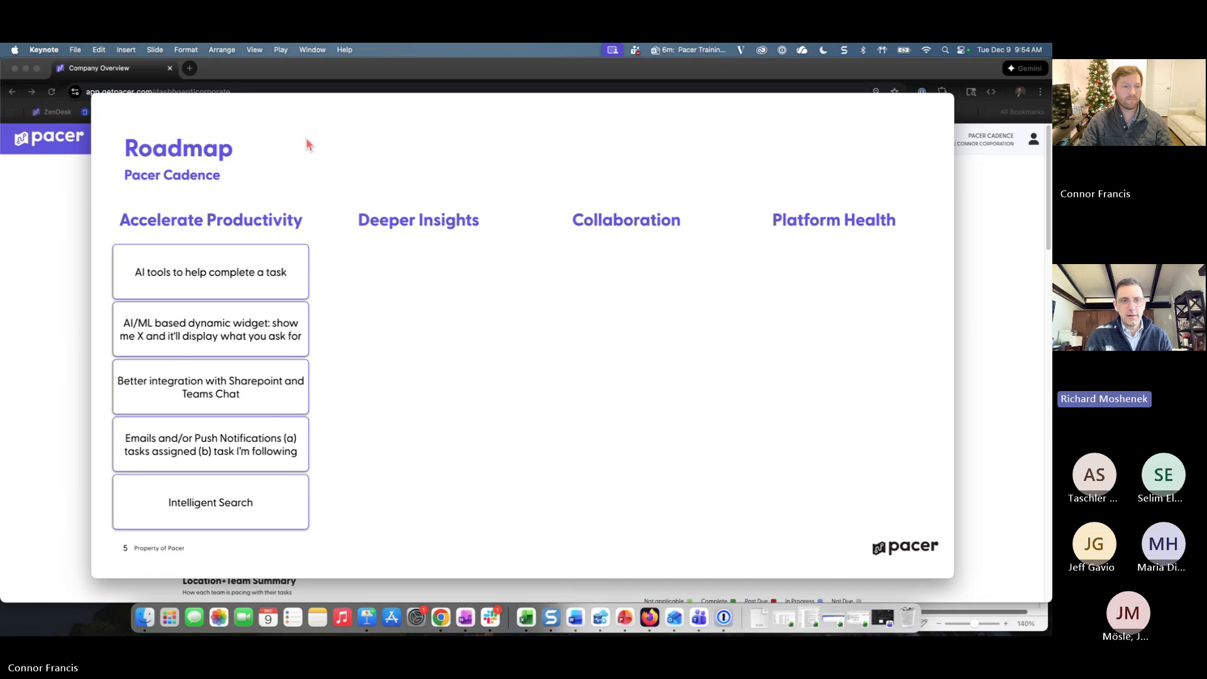